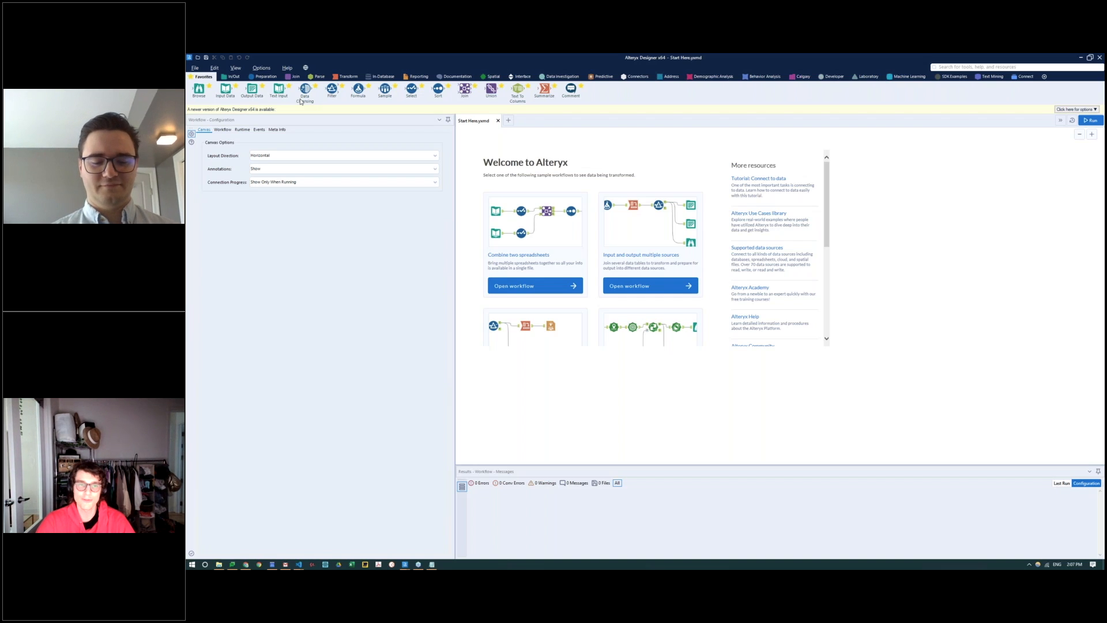
# Step: Close the Start Here workflow and place an Input Data tool on the blank workflow canvas
pyautogui.click(498, 121)
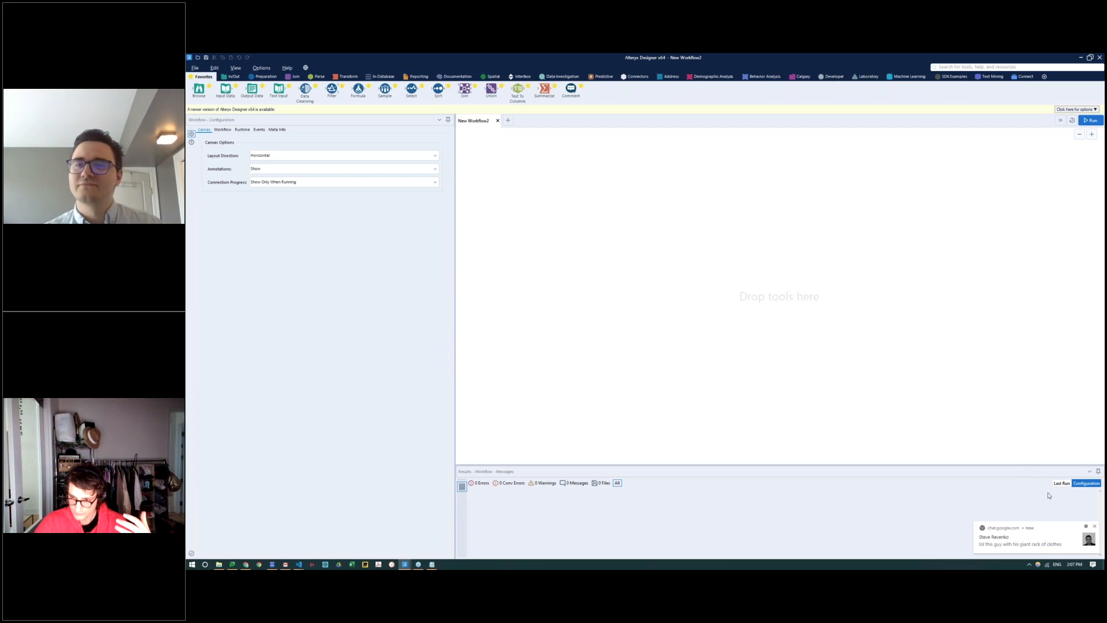
pyautogui.click(1094, 526)
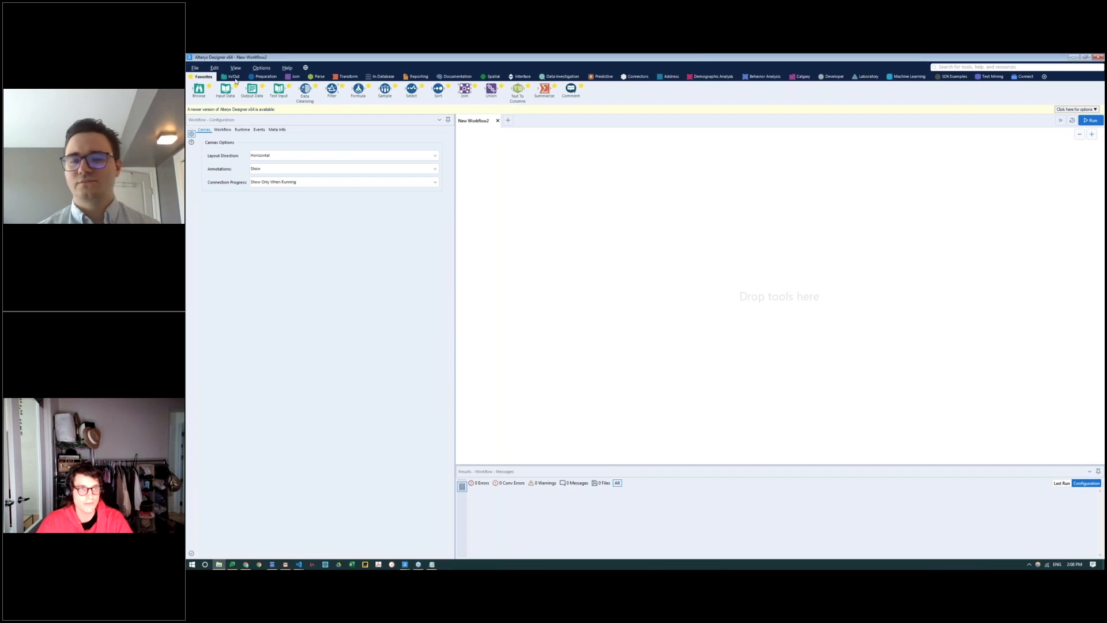
pyautogui.click(236, 80)
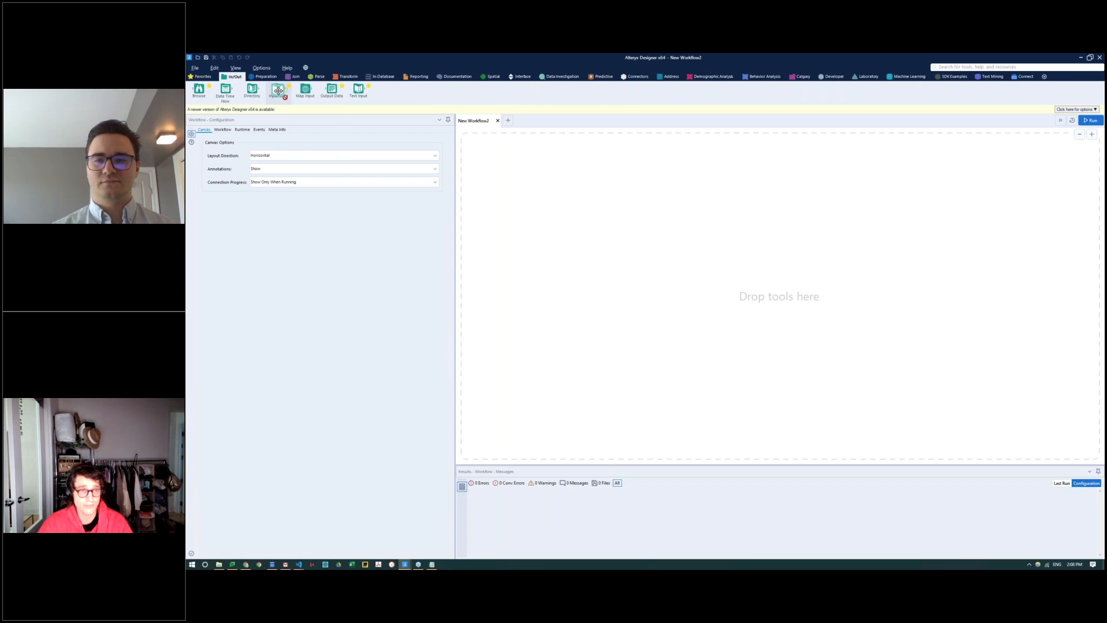
pyautogui.moveTo(278, 89); pyautogui.dragTo(535, 222)
# Step: Connect the Input Data tool to the Orders sheet of Global Superstore.xlsx and widen the configuration area
pyautogui.click(444, 138)
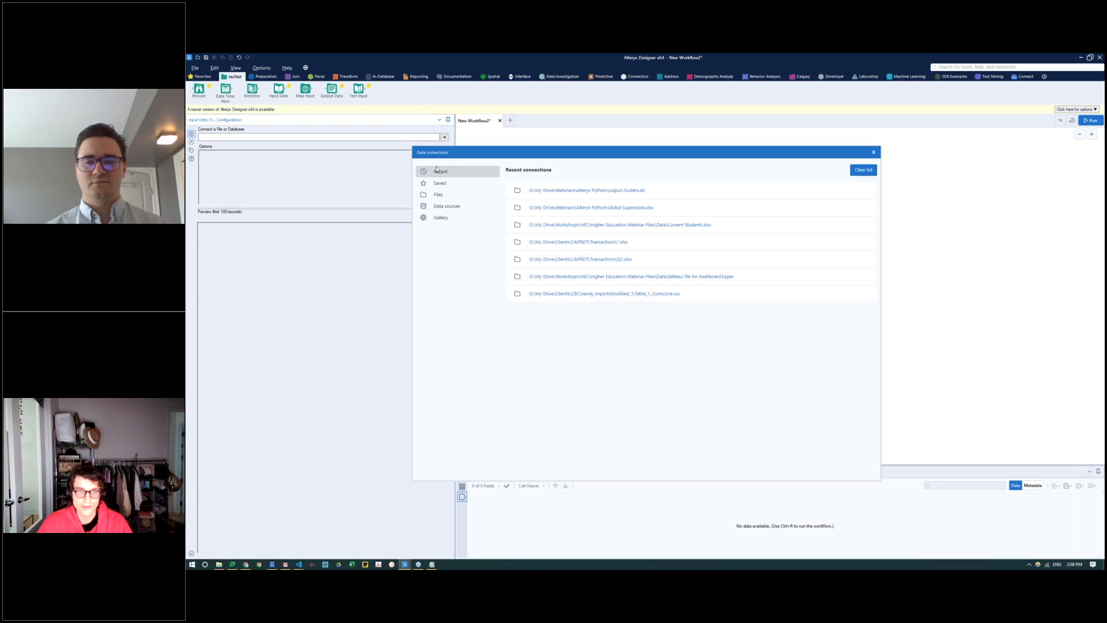
pyautogui.click(440, 196)
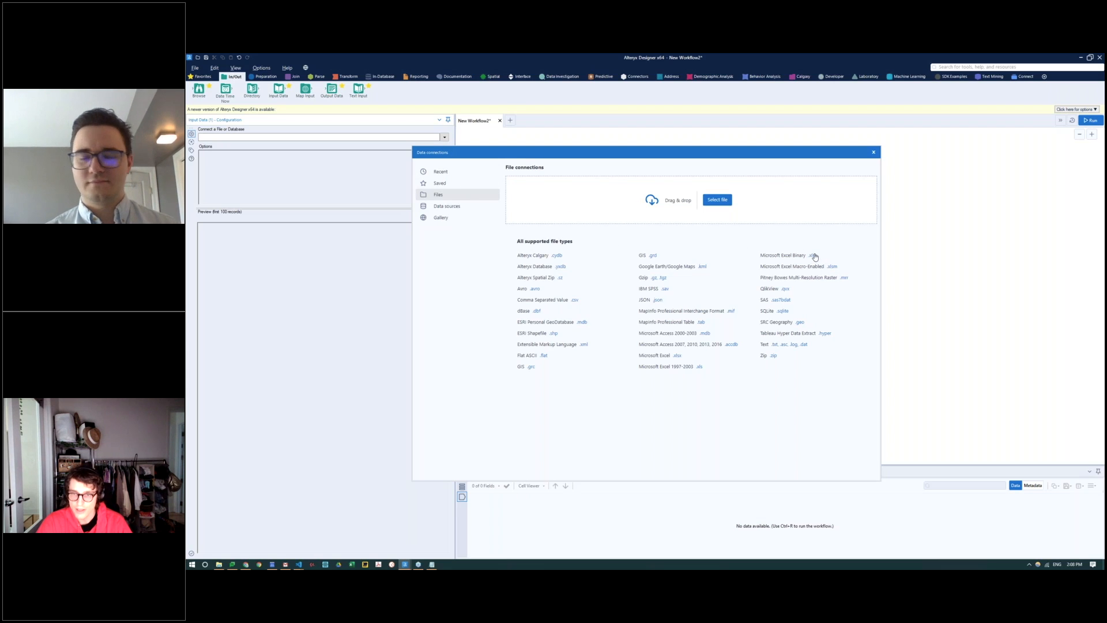
pyautogui.press('Escape')
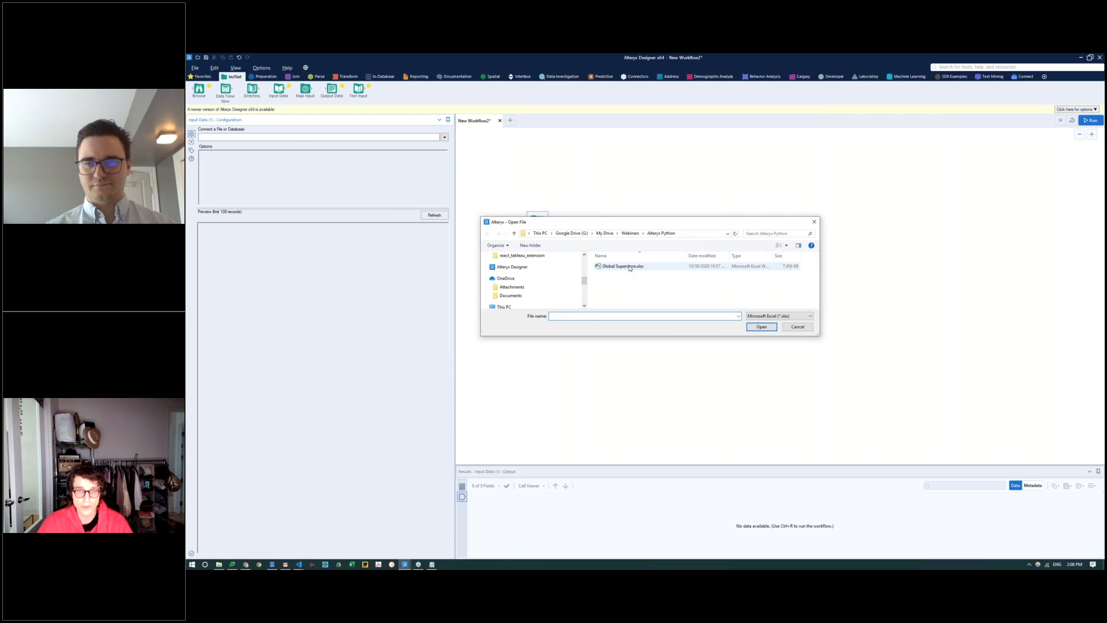
pyautogui.doubleClick(628, 265)
pyautogui.click(726, 375)
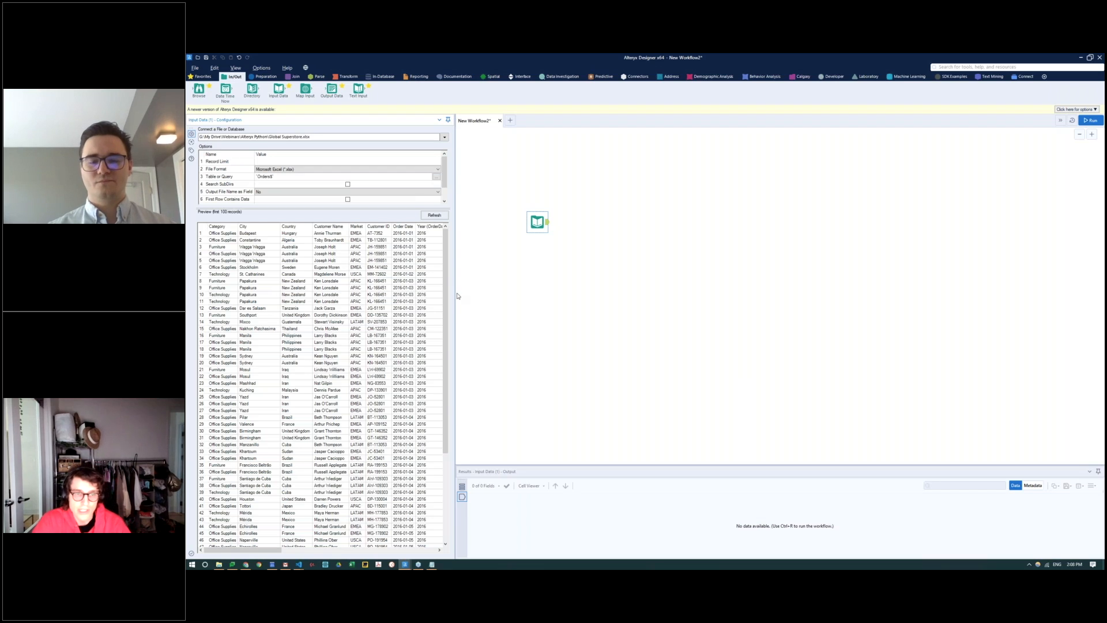
pyautogui.moveTo(459, 295); pyautogui.dragTo(504, 292)
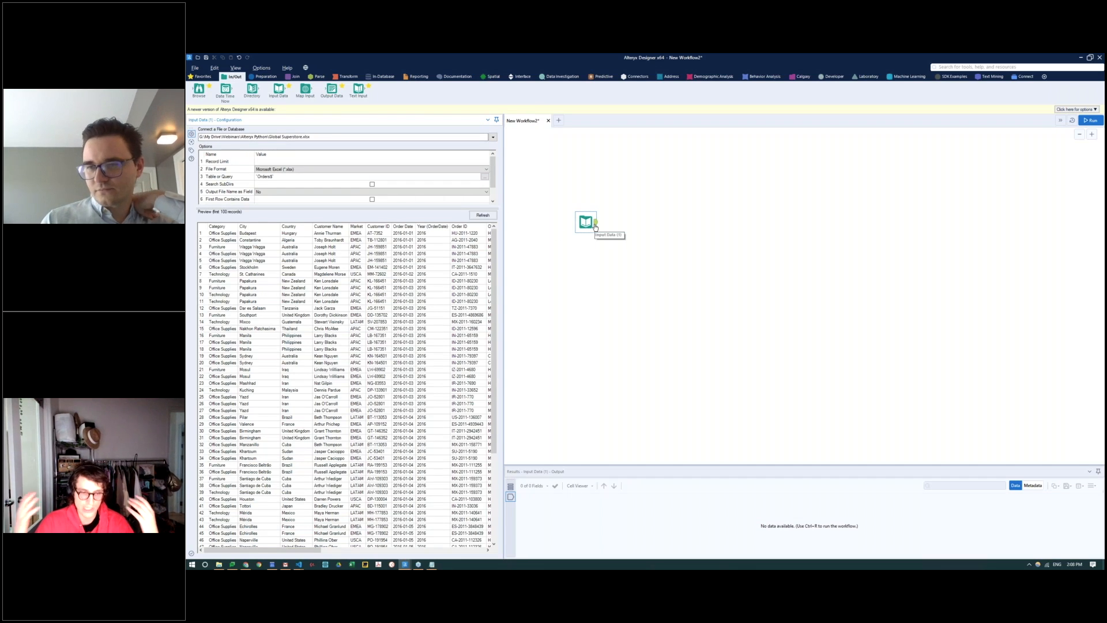
# Step: Add a Browse tool to the canvas and connect the Input Data tool's output to it
pyautogui.click(269, 77)
pyautogui.click(234, 76)
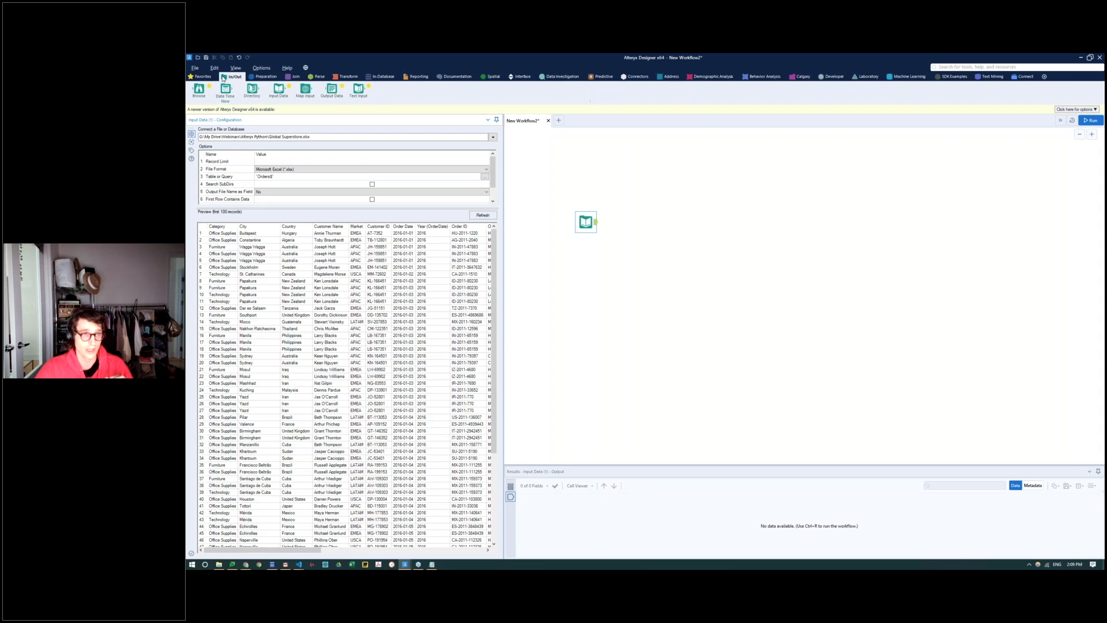
pyautogui.moveTo(199, 89); pyautogui.dragTo(631, 195)
pyautogui.scroll(5, 629, 225)
pyautogui.hotkey('ctrl', 'a')
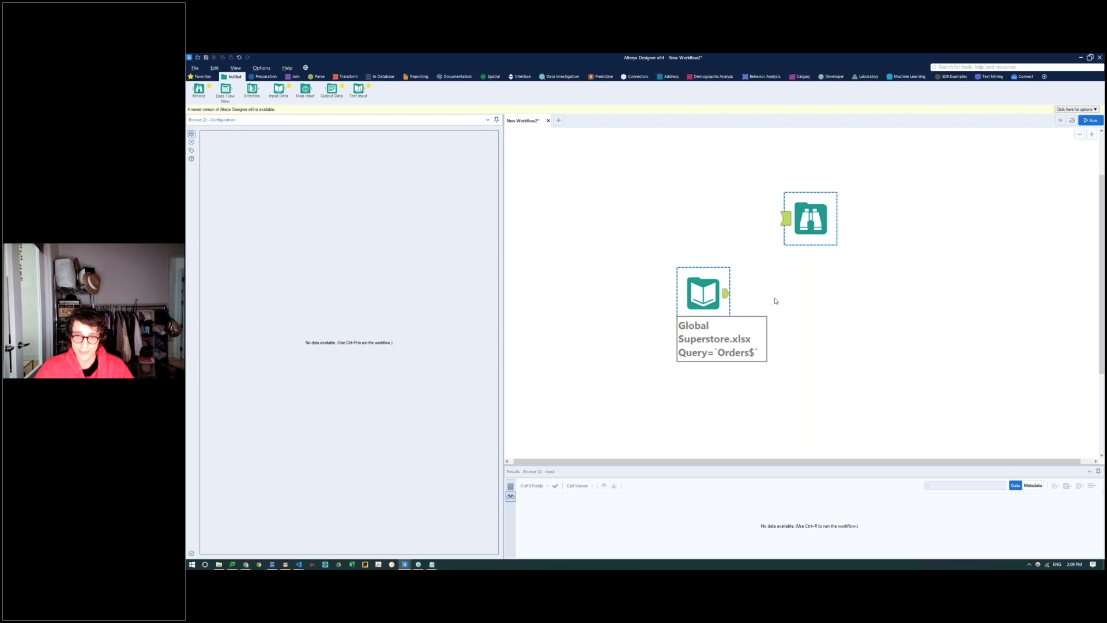
pyautogui.moveTo(727, 293); pyautogui.dragTo(780, 222)
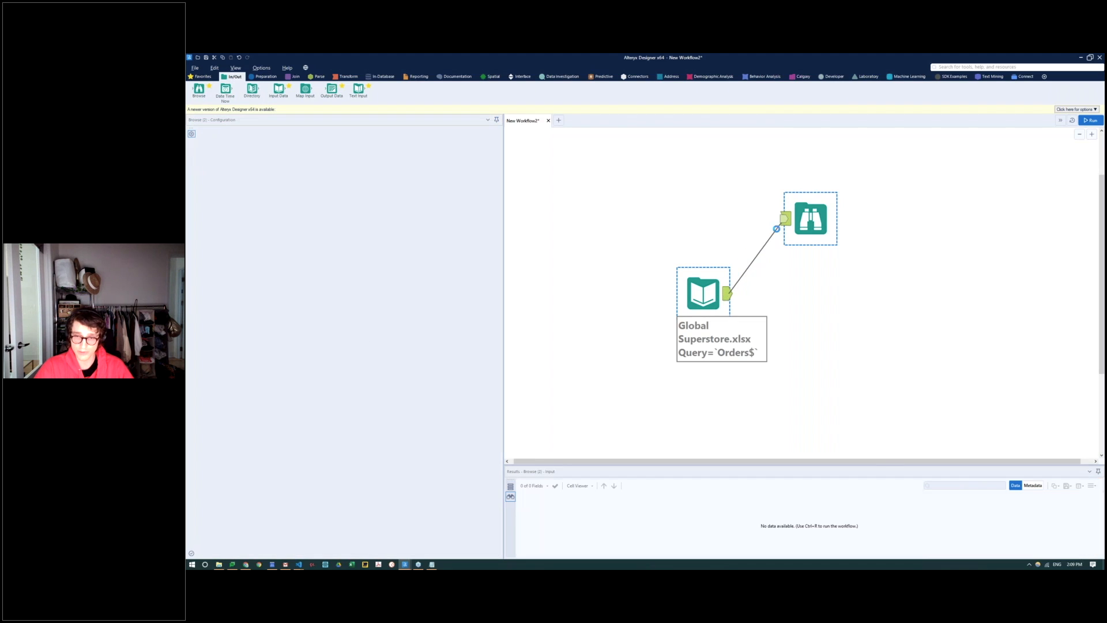
pyautogui.moveTo(704, 293); pyautogui.dragTo(618, 293)
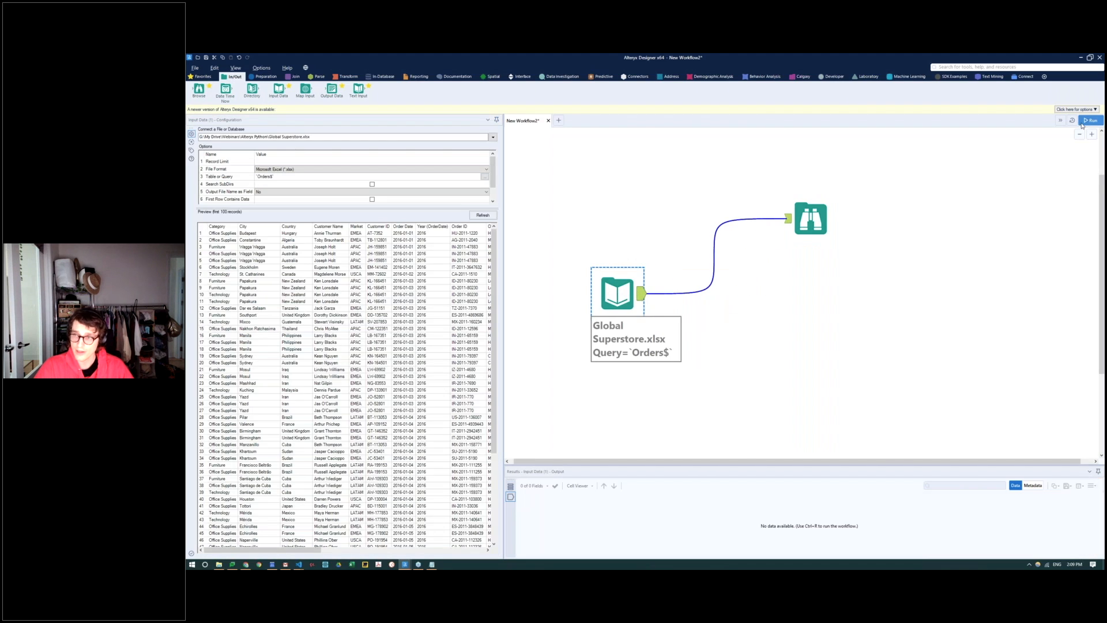
# Step: Run the workflow and examine the data profile in the Browse tool, including the Category field's data type
pyautogui.click(1087, 122)
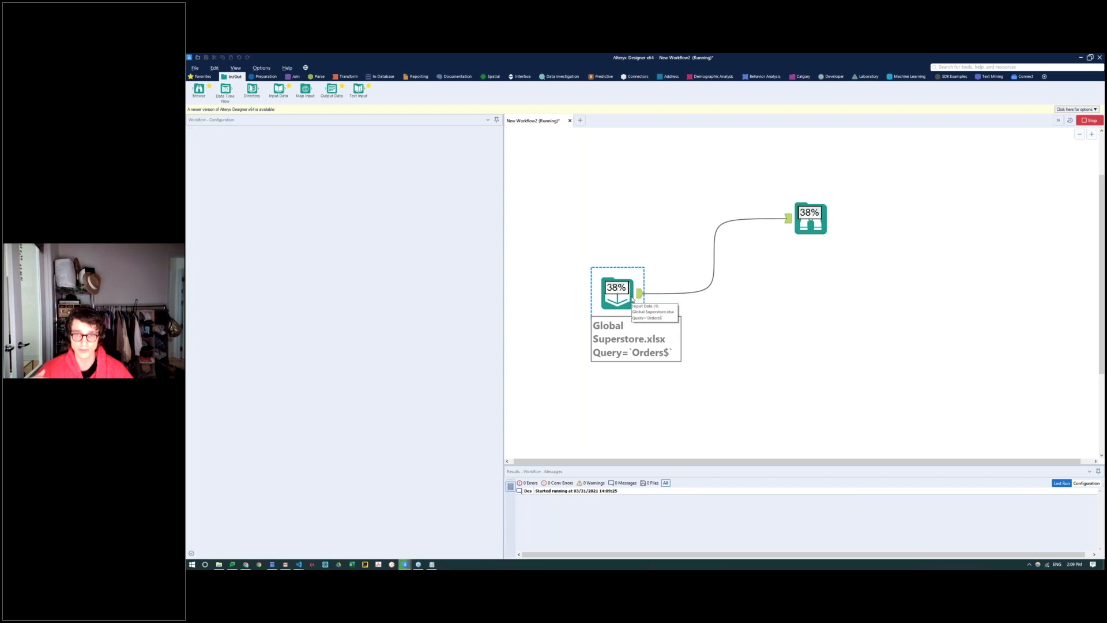
pyautogui.click(823, 223)
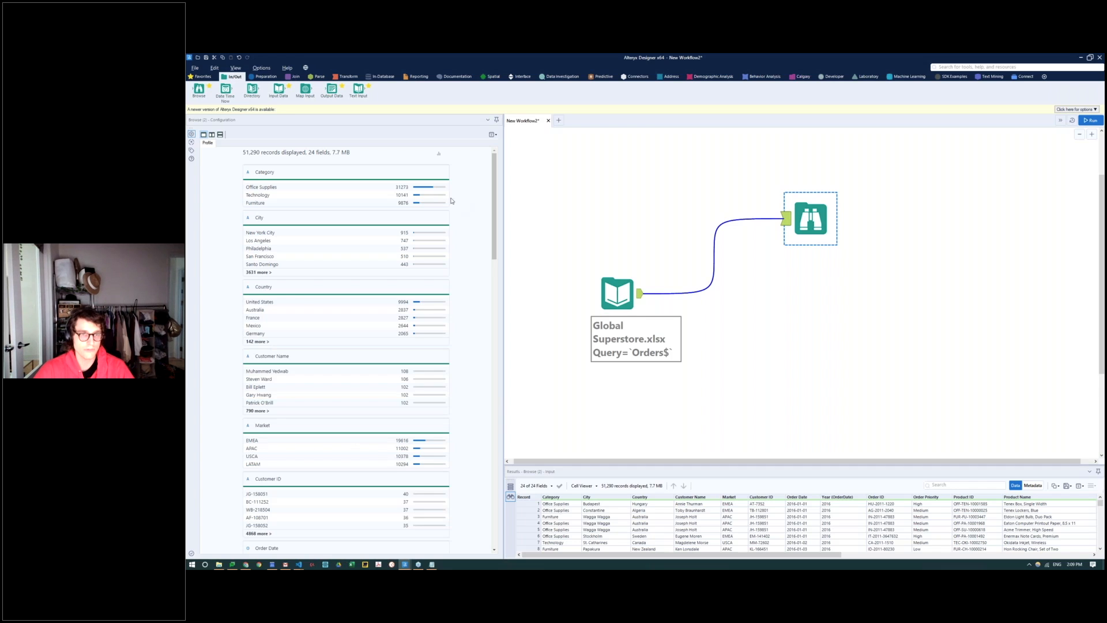
pyautogui.moveTo(252, 178)
pyautogui.mouseDown()
pyautogui.moveTo(269, 176)
pyautogui.moveTo(227, 166)
pyautogui.moveTo(255, 168)
pyautogui.mouseUp()
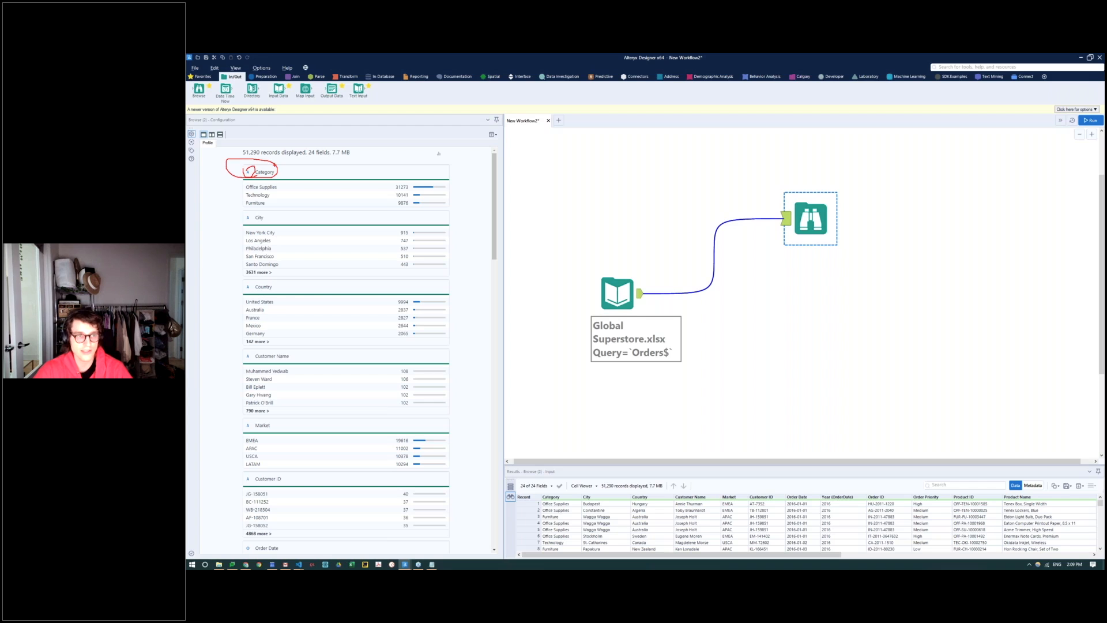
pyautogui.press('e')
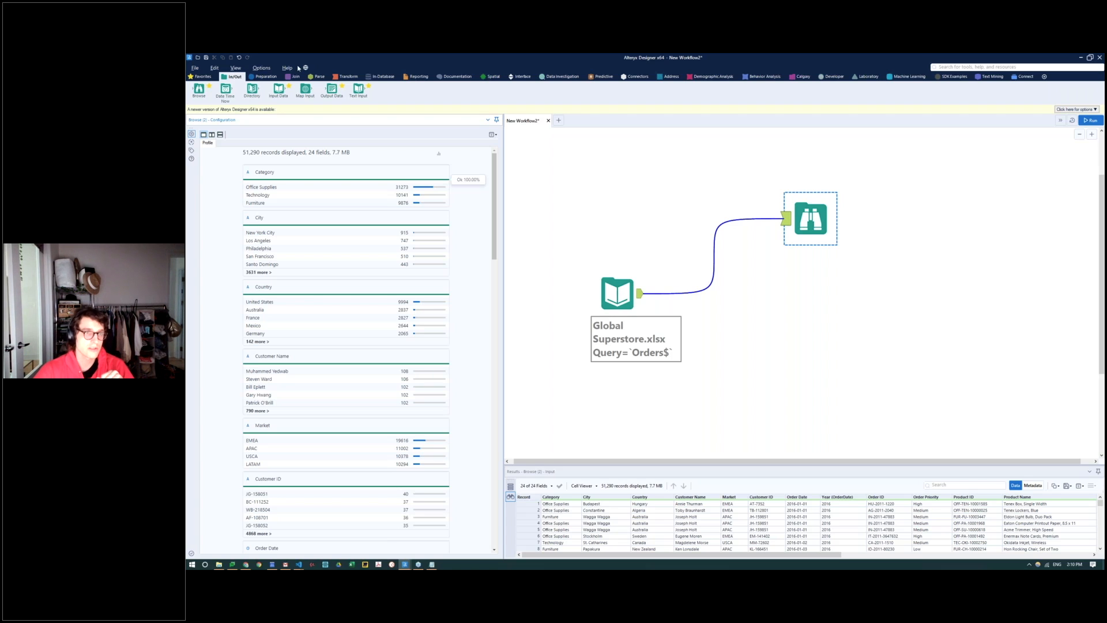
# Step: Connect a Data Cleansing tool to the Input Data tool and attach a Select tool after it
pyautogui.click(259, 78)
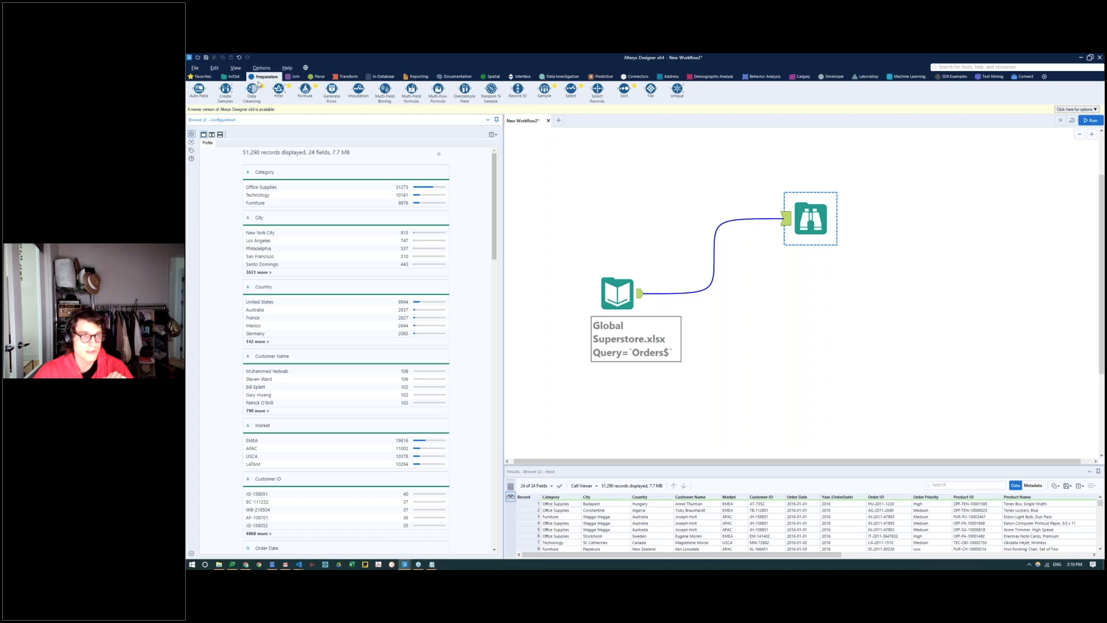
pyautogui.moveTo(252, 89); pyautogui.dragTo(745, 303)
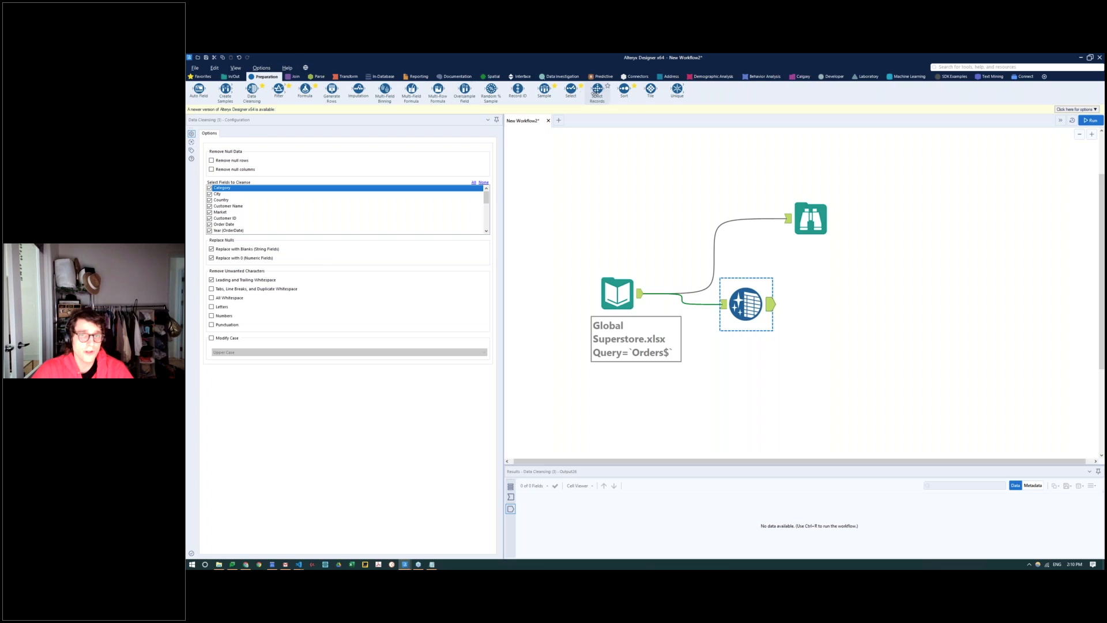
pyautogui.moveTo(558, 95); pyautogui.dragTo(831, 304)
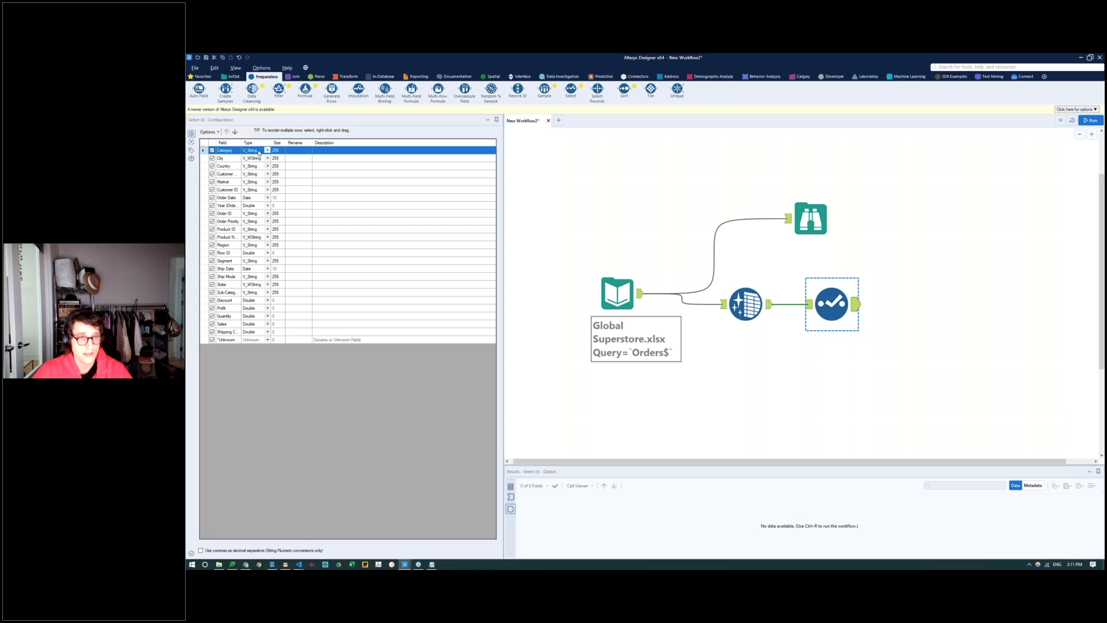
# Step: Rename the Category field to Product Category in the Select tool, keeping its V_String type
pyautogui.click(267, 150)
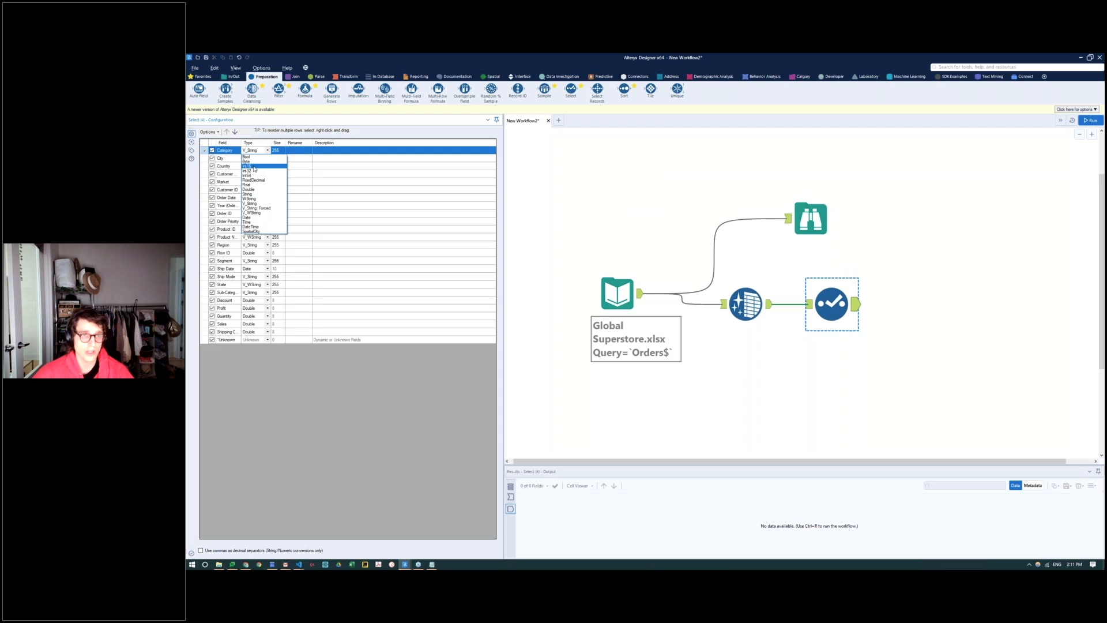
pyautogui.click(268, 151)
pyautogui.click(296, 151)
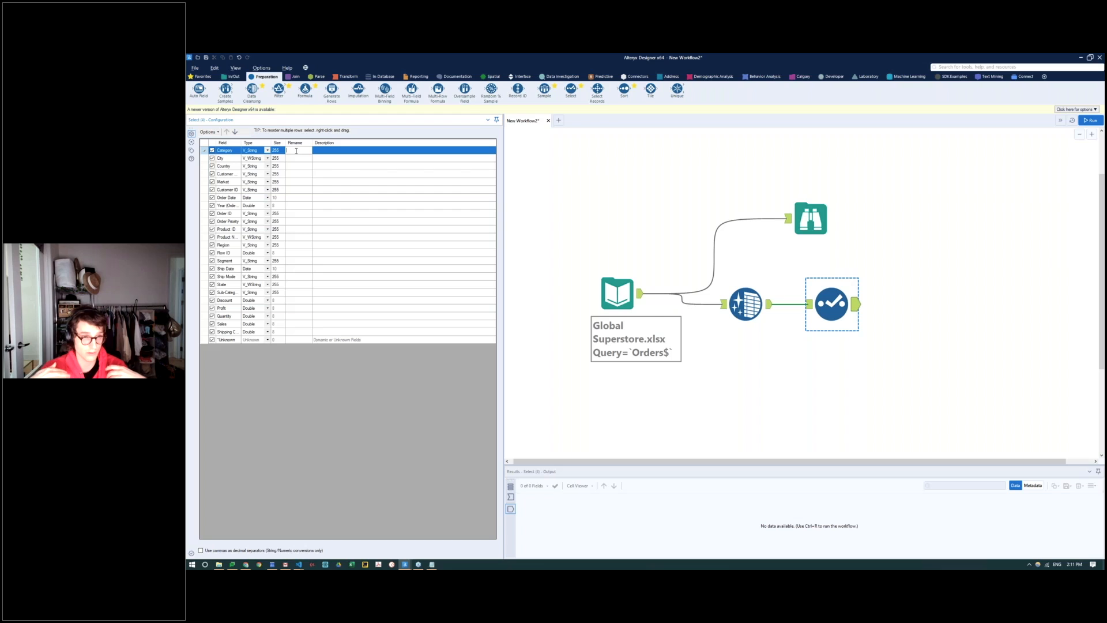
pyautogui.write('Prod')
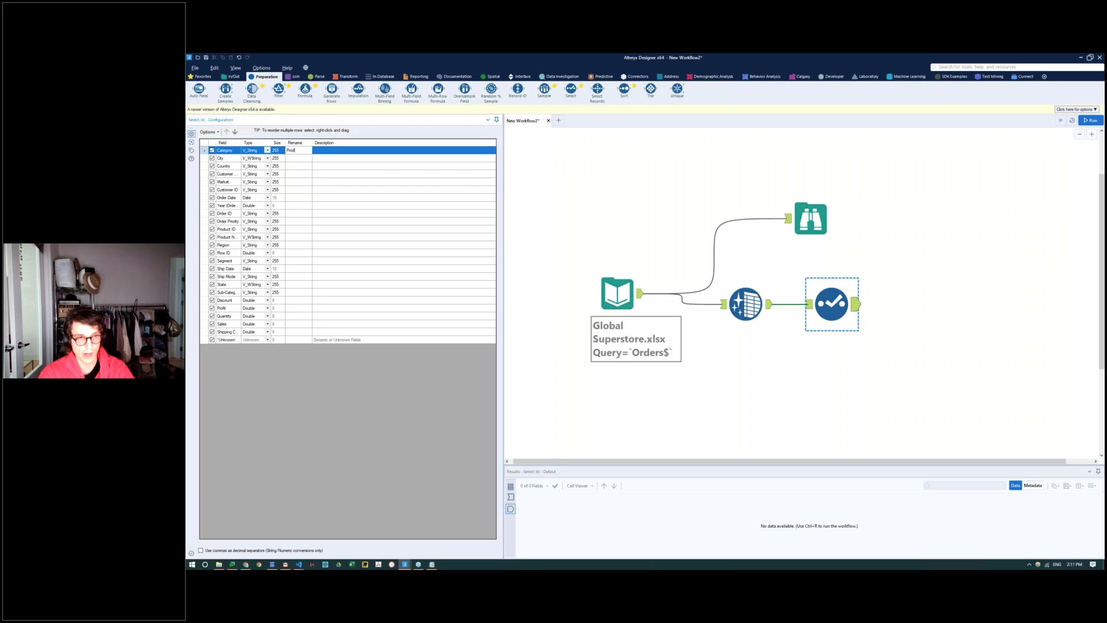
pyautogui.write('uct Category')
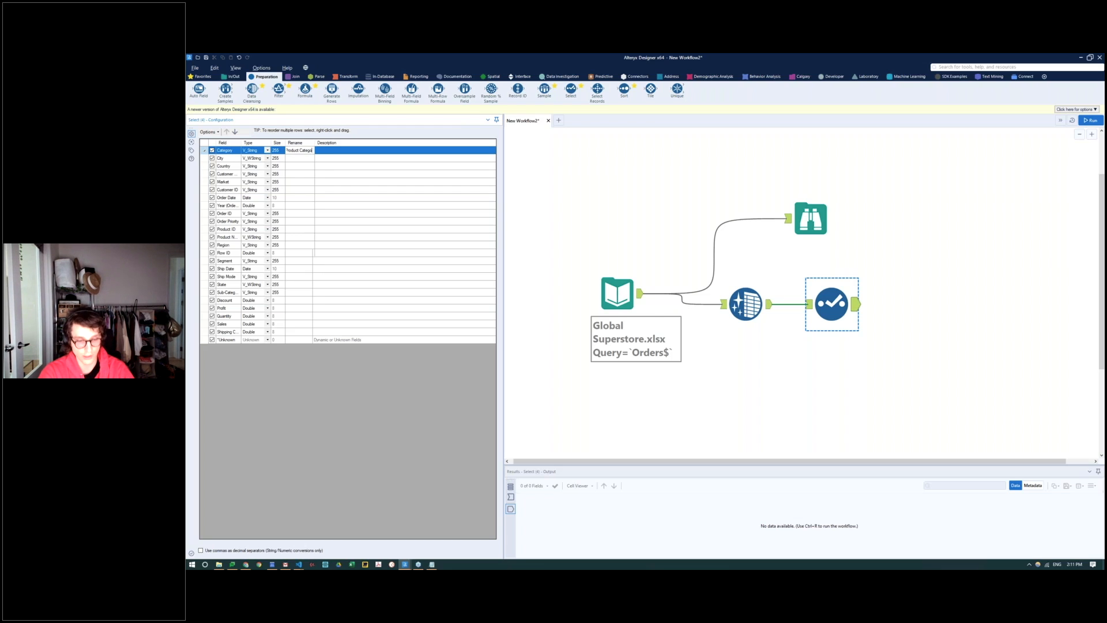
pyautogui.press('Return')
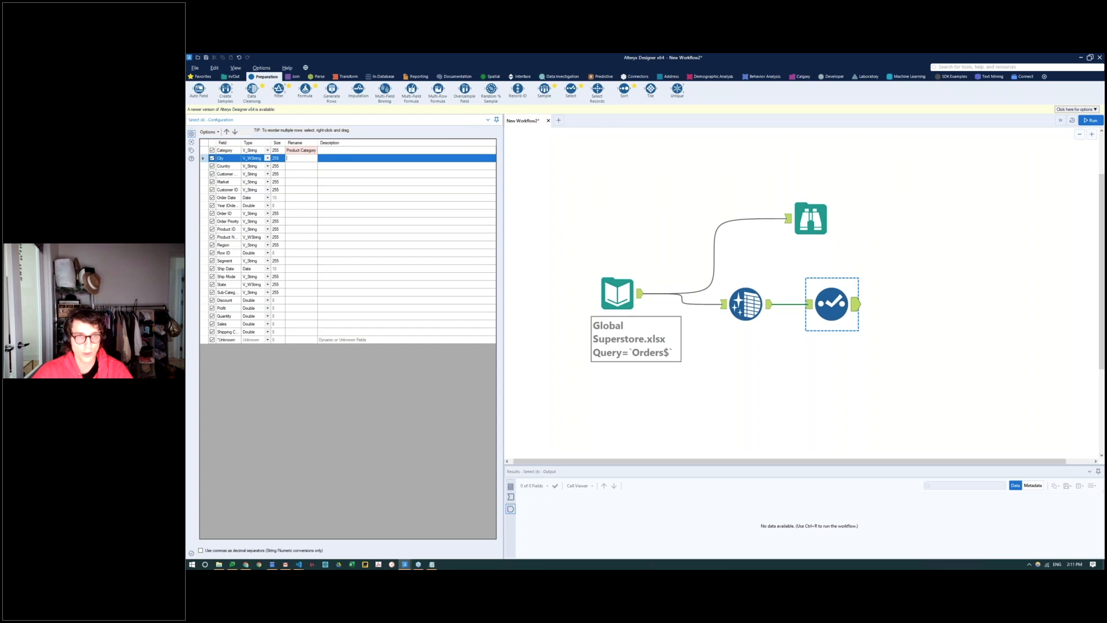
# Step: Run the workflow and compare the Select tool's input data with its output data in an enlarged results area
pyautogui.click(1092, 121)
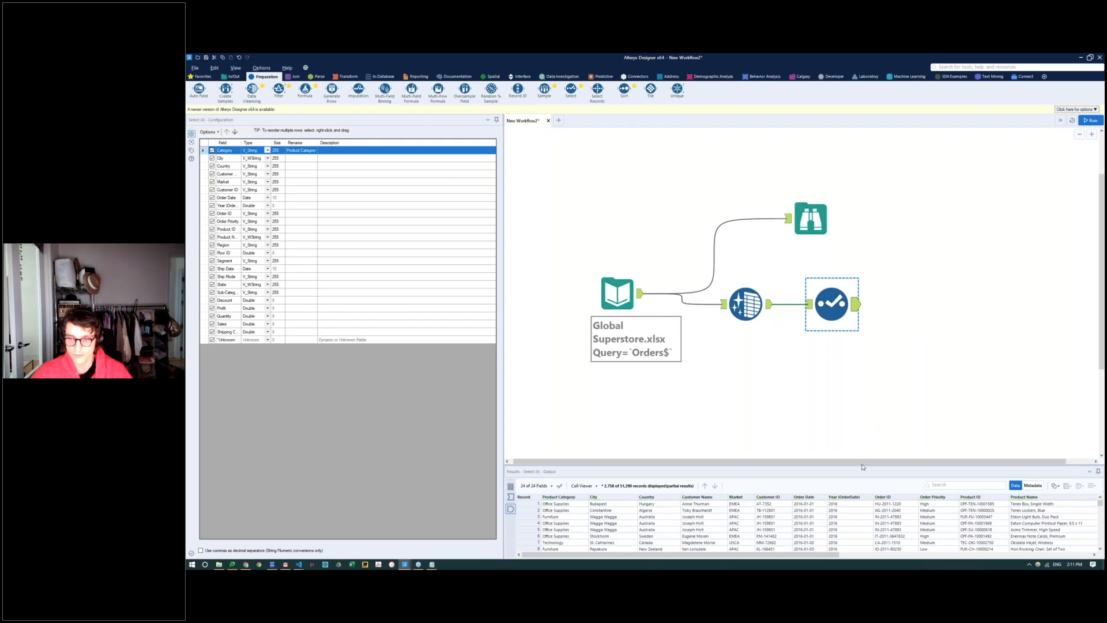
pyautogui.moveTo(863, 463); pyautogui.dragTo(890, 463)
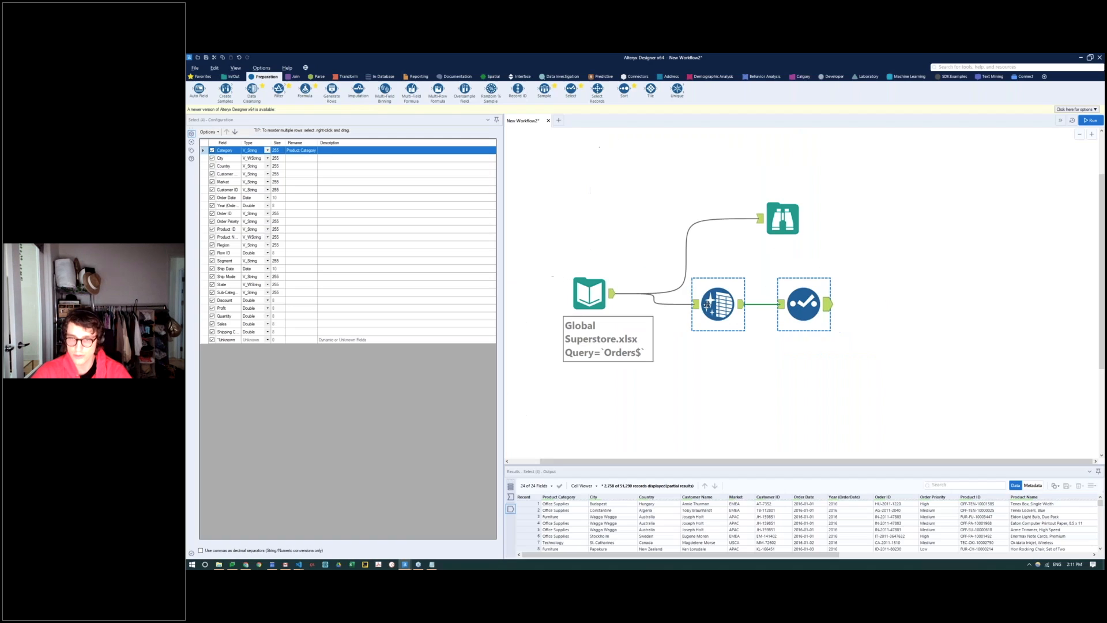
pyautogui.click(776, 303)
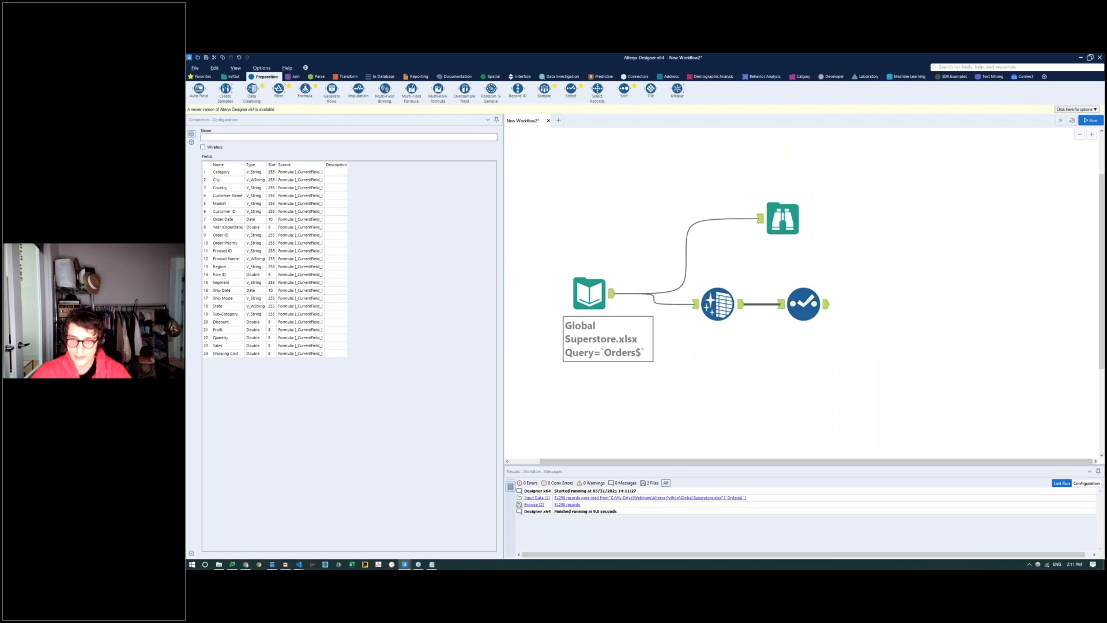
pyautogui.click(804, 304)
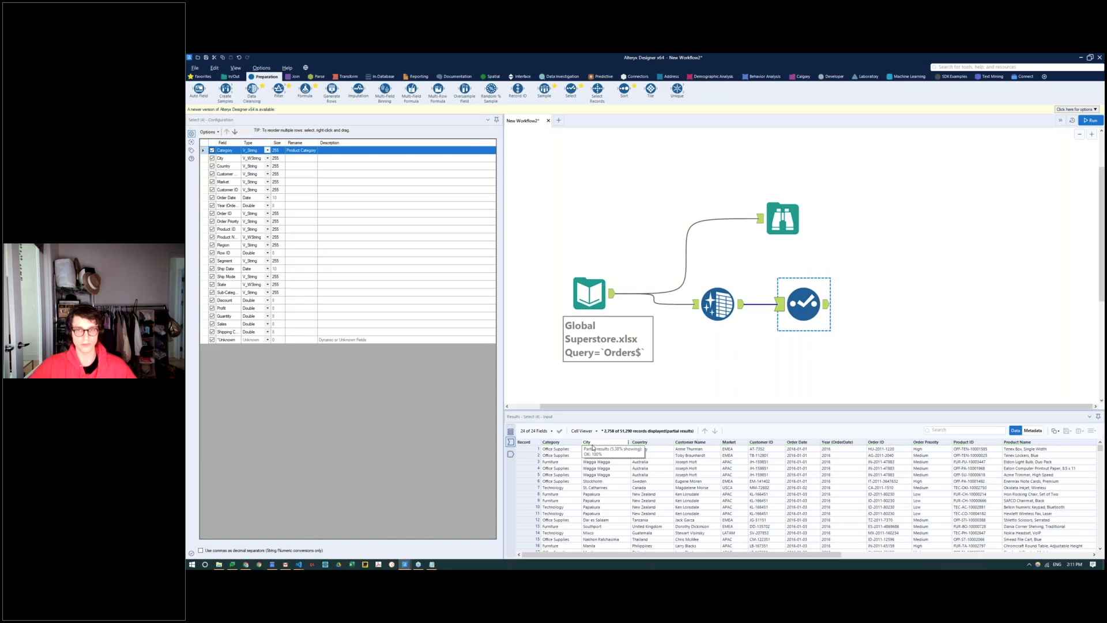
pyautogui.hotkey('ctrl', '2')
pyautogui.moveTo(820, 289); pyautogui.dragTo(830, 316)
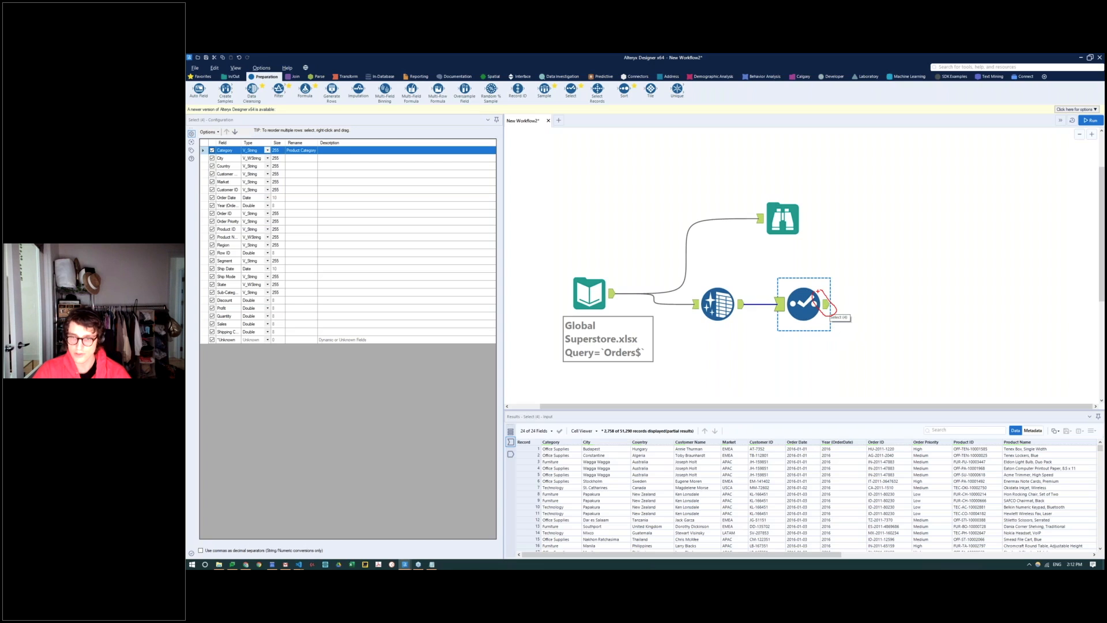
pyautogui.press('Escape')
pyautogui.click(829, 310)
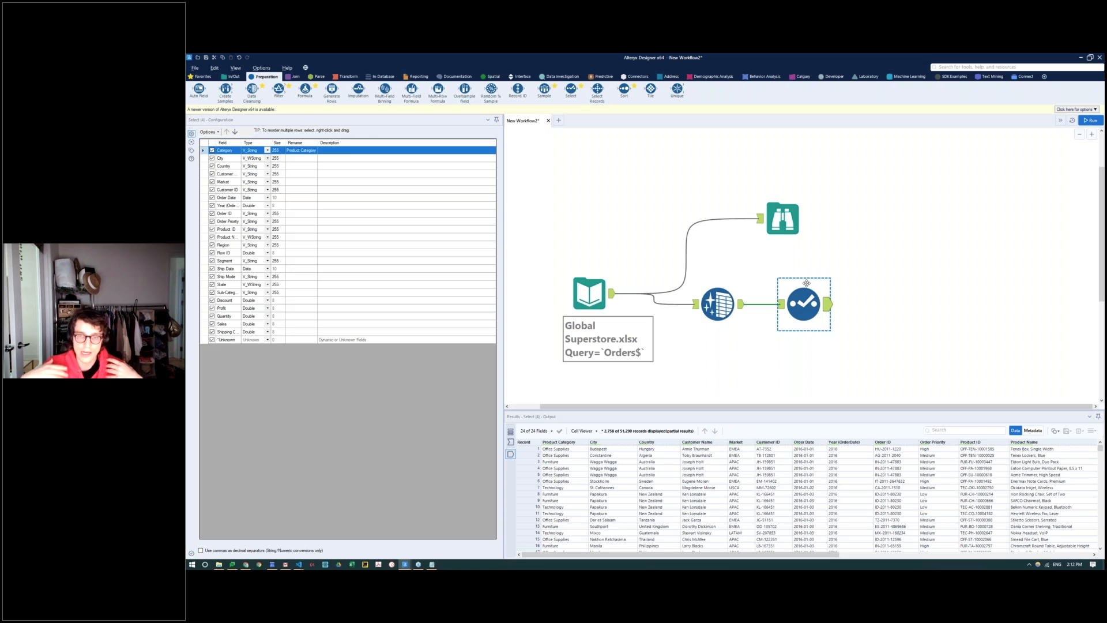
# Step: Search the tools for "py" and place the Python tool on the canvas
pyautogui.click(952, 67)
pyautogui.write('py')
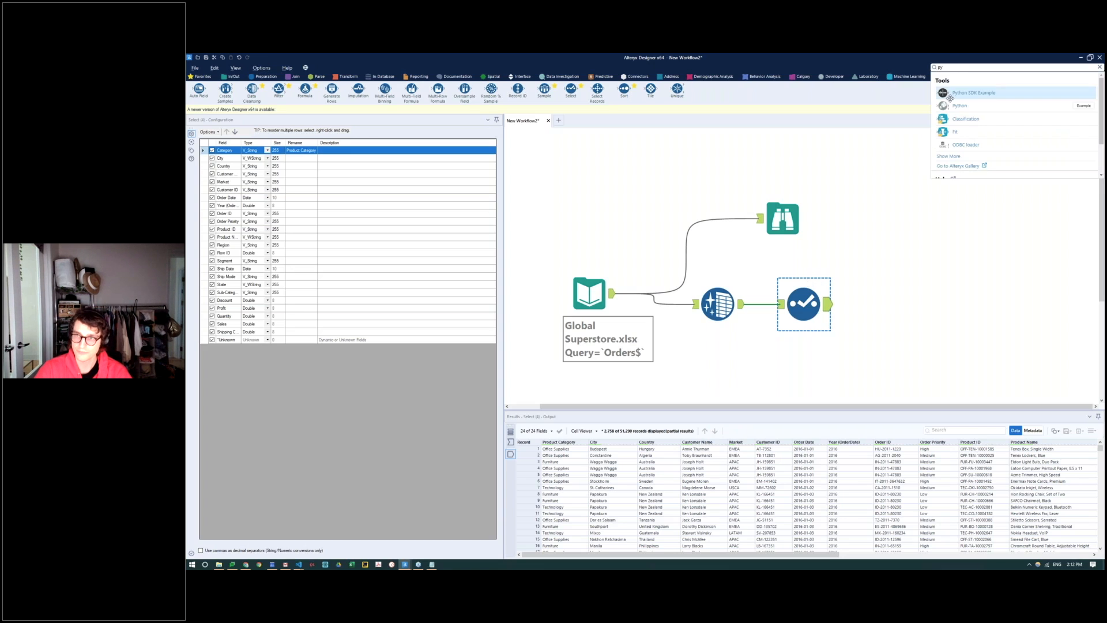
pyautogui.moveTo(955, 108); pyautogui.dragTo(902, 243)
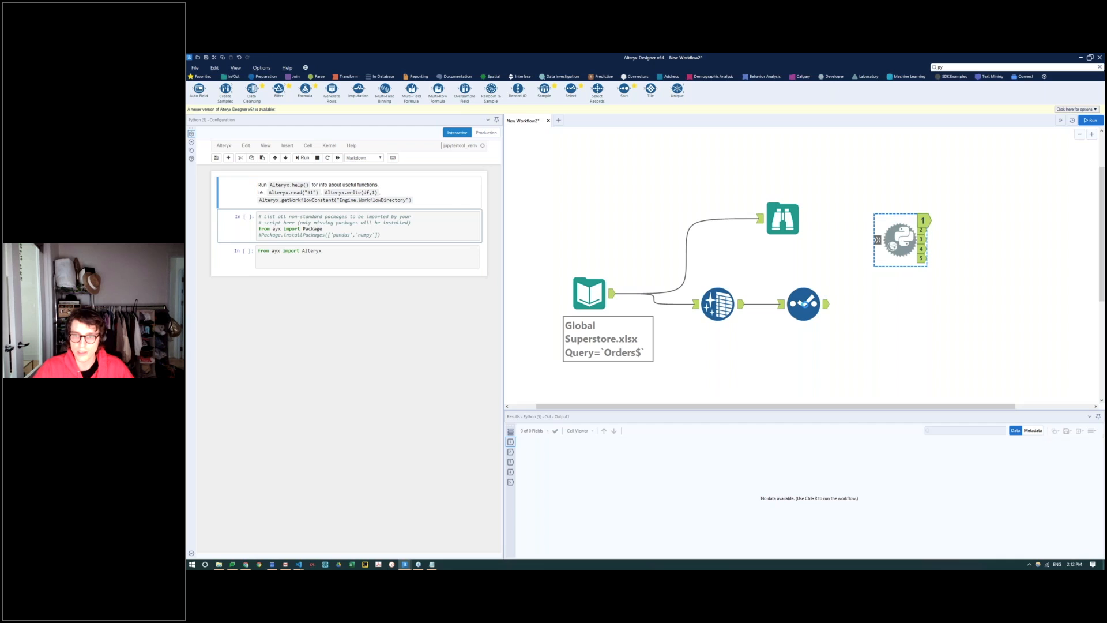
# Step: Remove the Python tool from the canvas and connect a Summarize tool to the Select tool's output
pyautogui.click(804, 304)
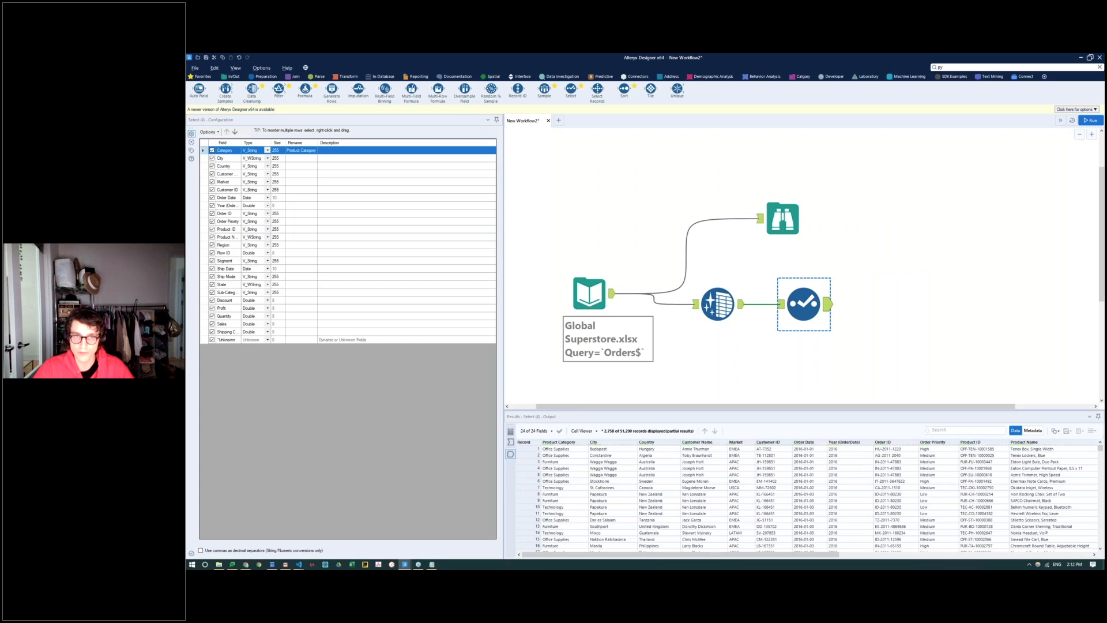
pyautogui.click(349, 76)
pyautogui.moveTo(305, 91); pyautogui.dragTo(914, 274)
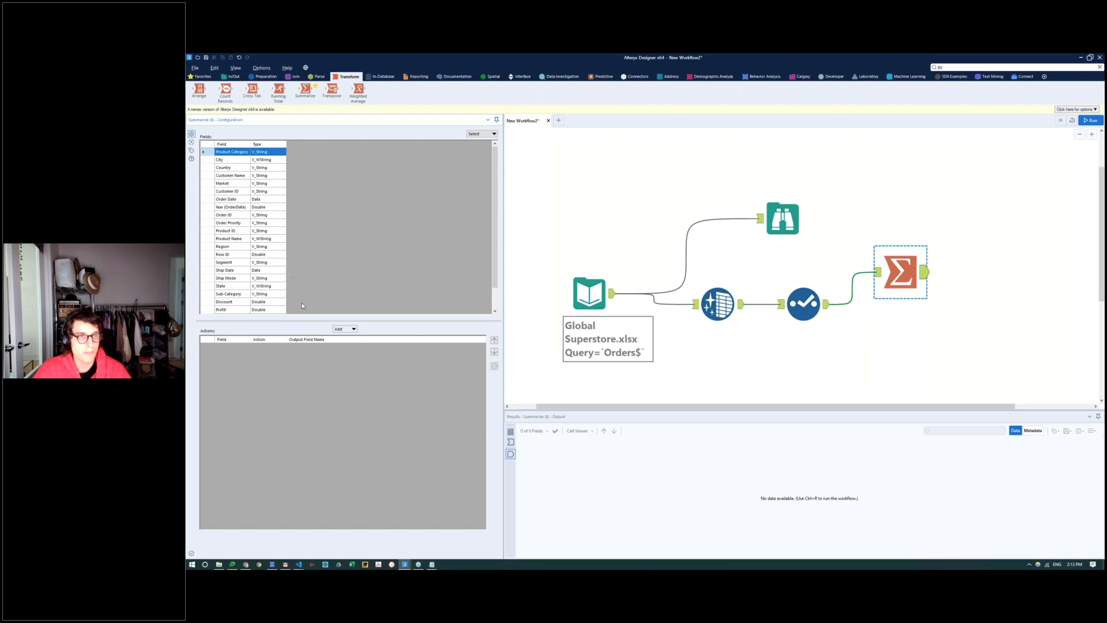
# Step: Configure the Summarize tool to group by Product Category and sum Sales, and run the workflow to view its output
pyautogui.click(350, 329)
pyautogui.click(355, 338)
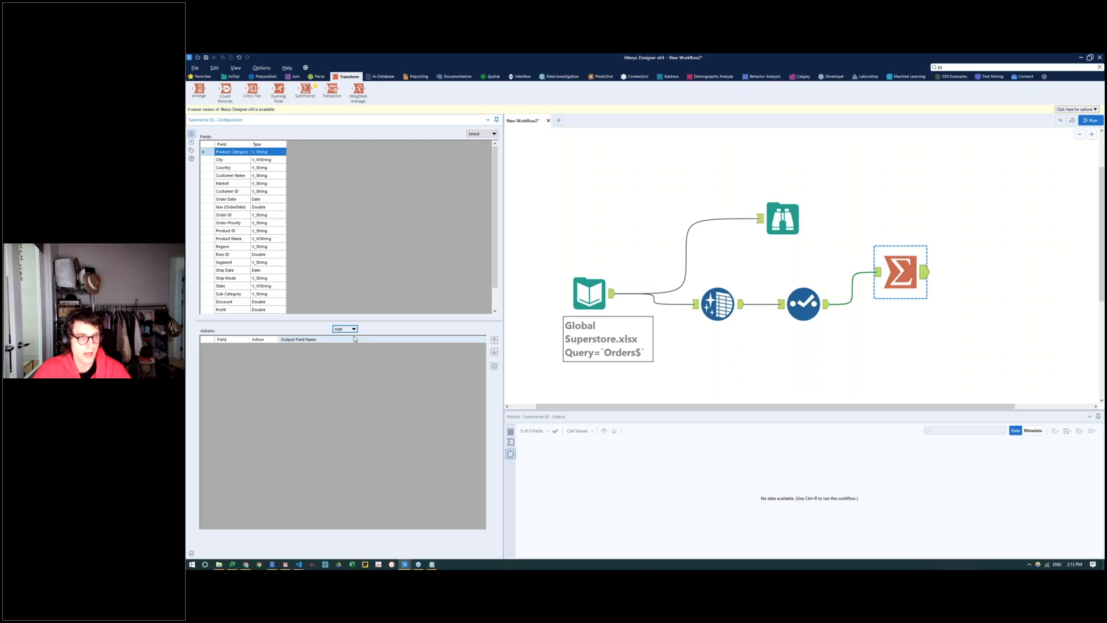
pyautogui.scroll(-1, 228, 304)
pyautogui.click(225, 301)
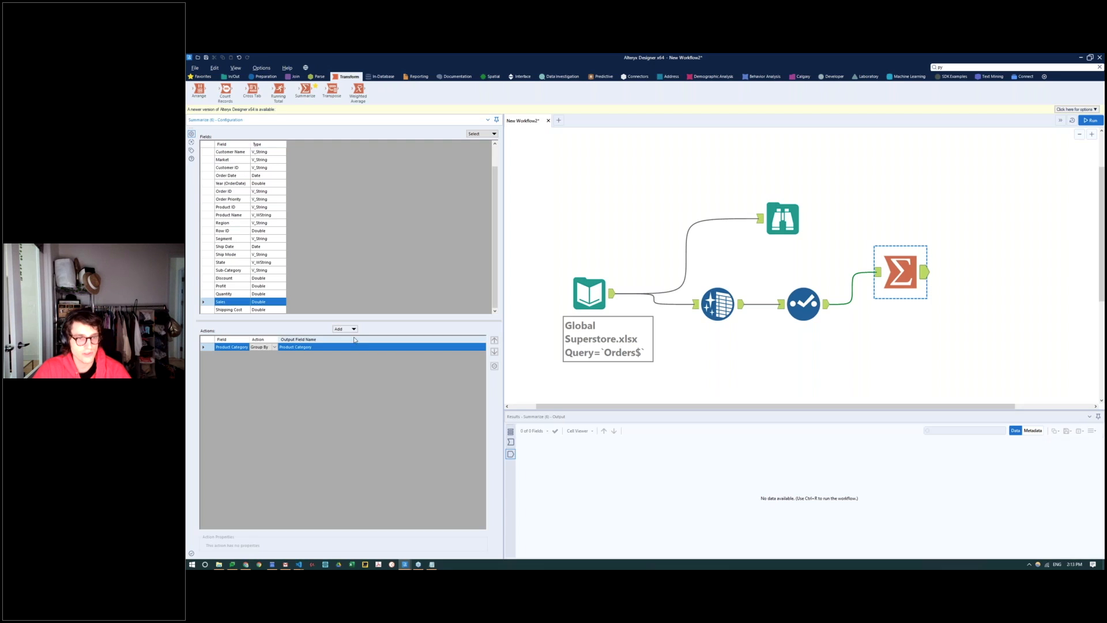
pyautogui.click(346, 329)
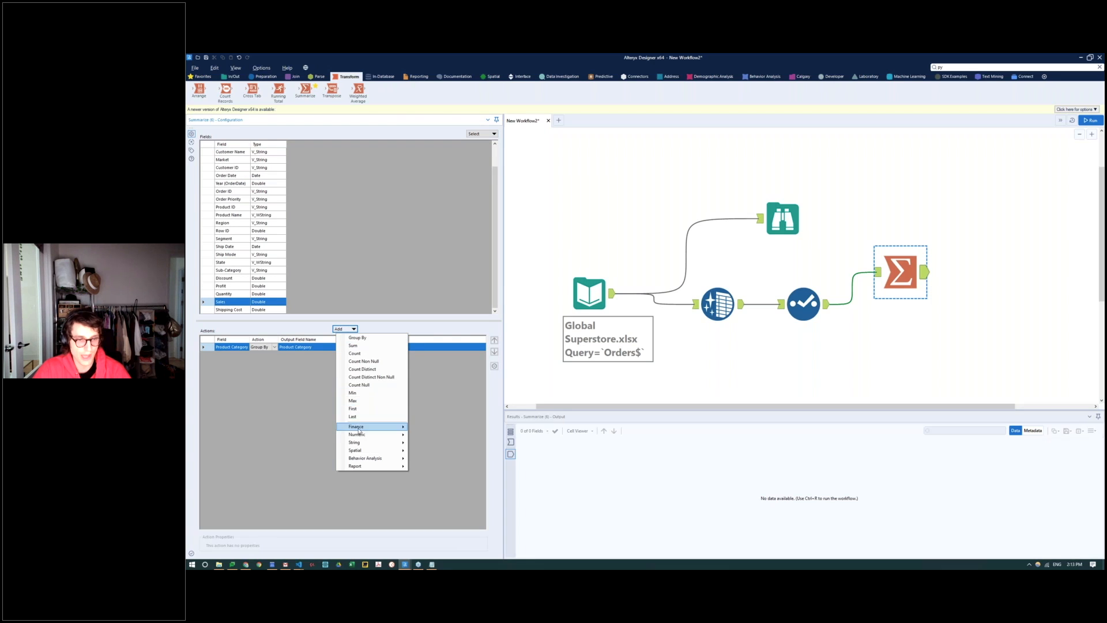
pyautogui.click(361, 348)
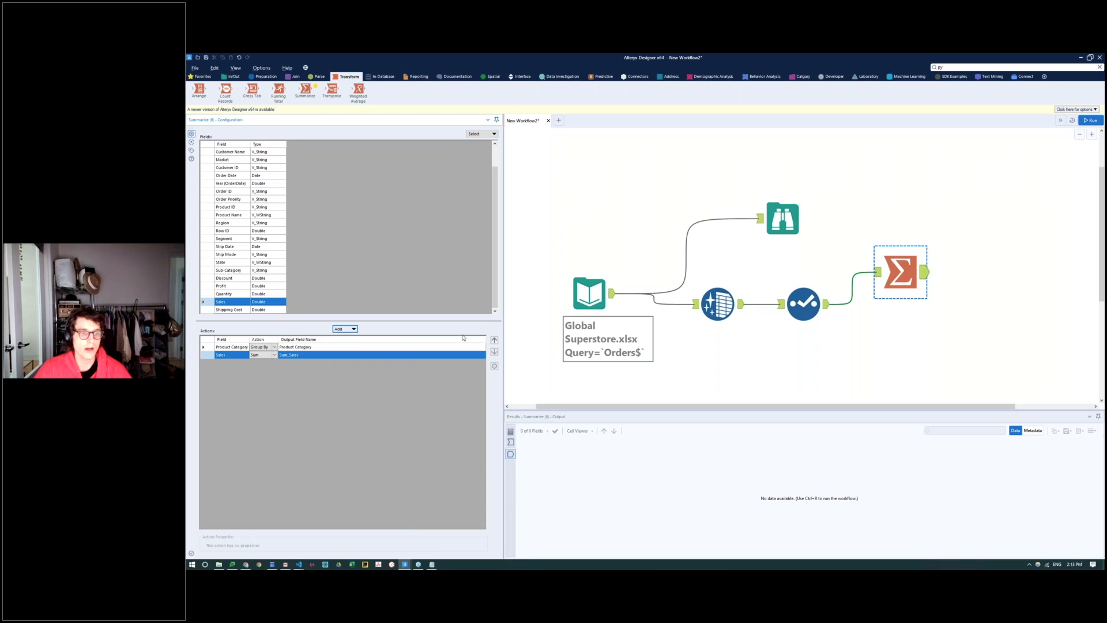
pyautogui.click(1091, 120)
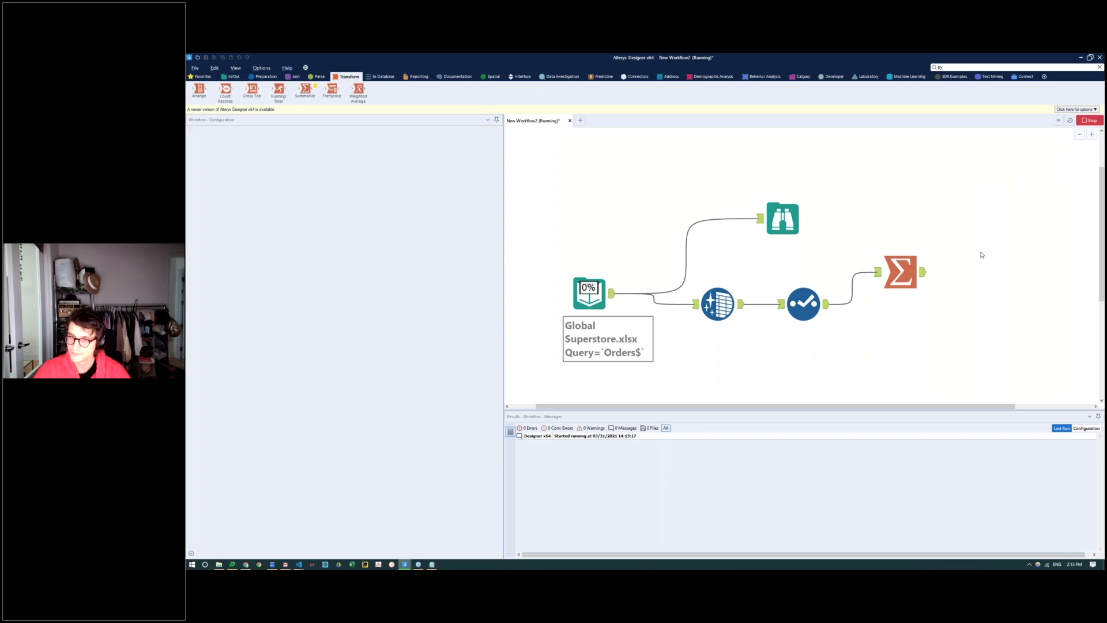
pyautogui.click(924, 248)
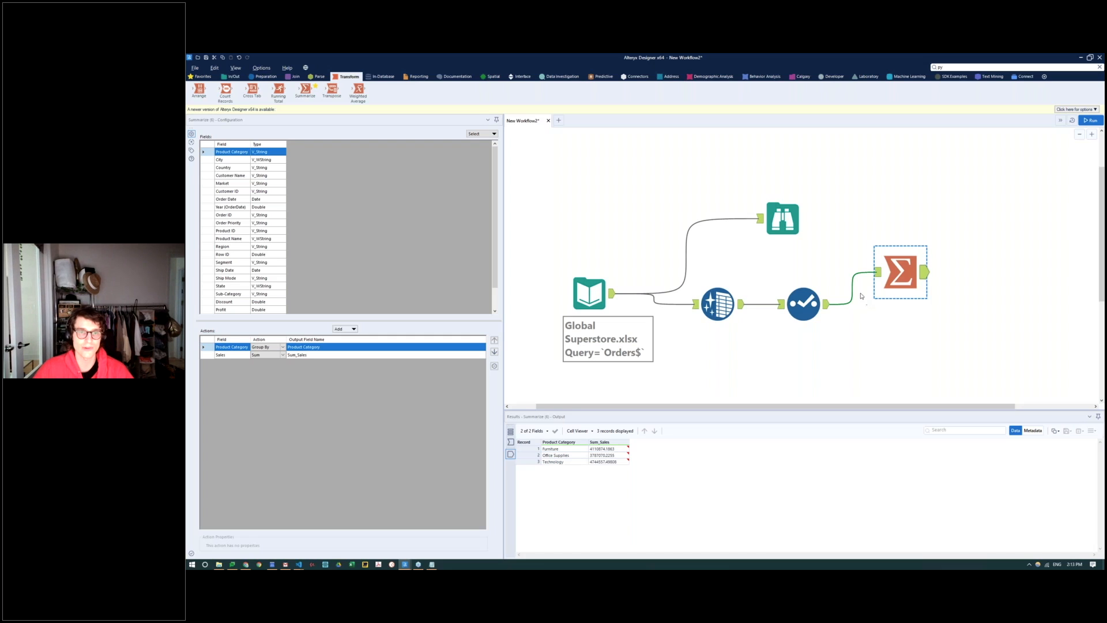
# Step: Create a new workflow and look over the Predictive and Machine Learning tool categories
pyautogui.click(558, 120)
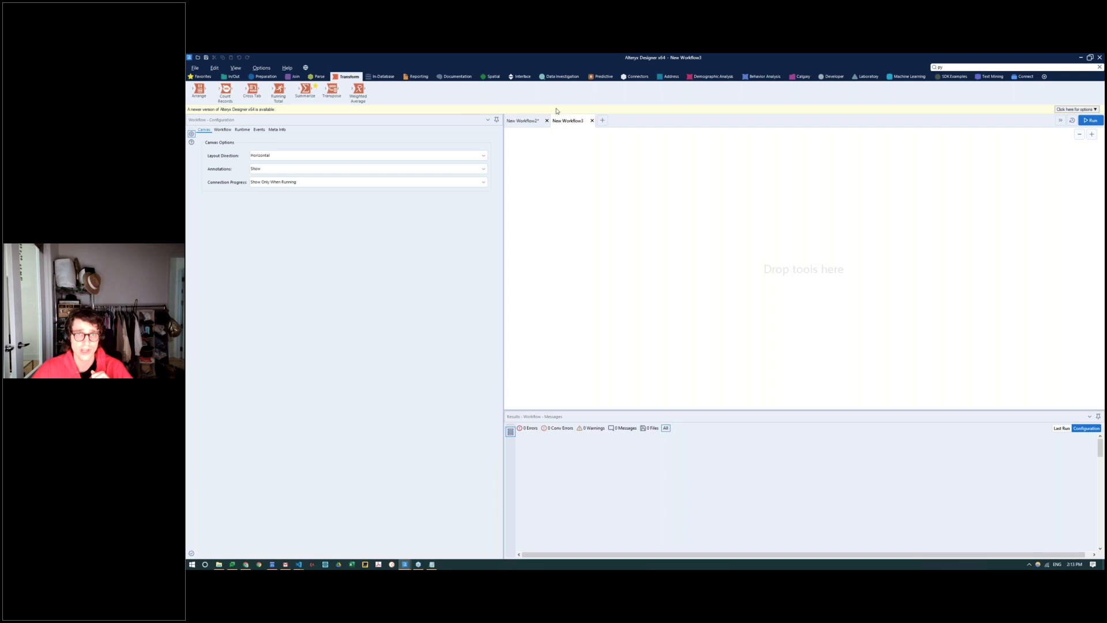
pyautogui.click(603, 78)
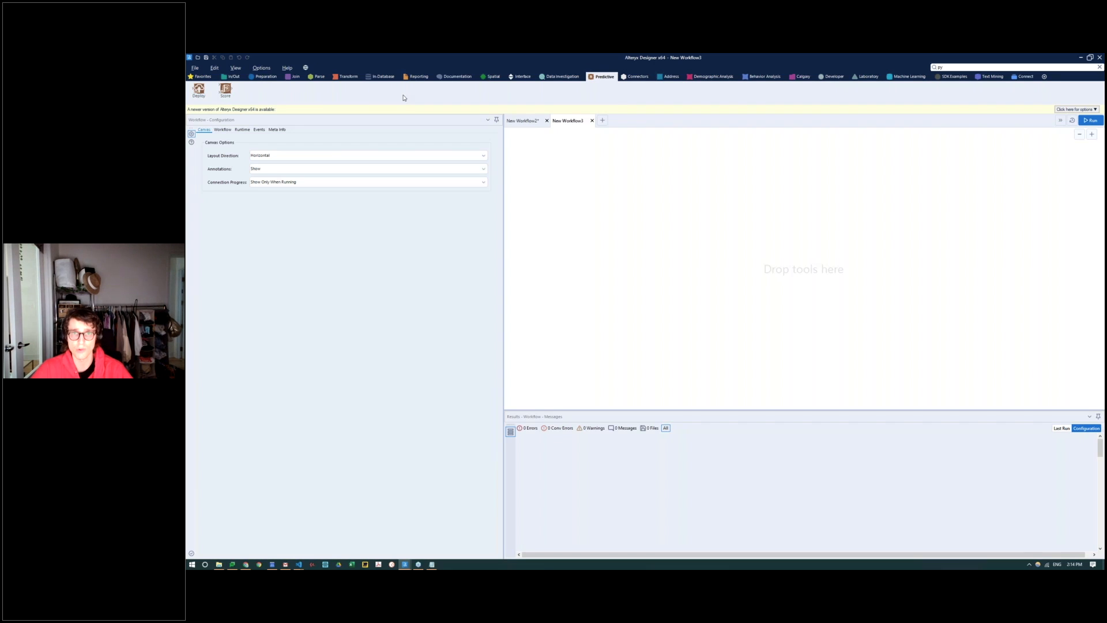
pyautogui.click(910, 78)
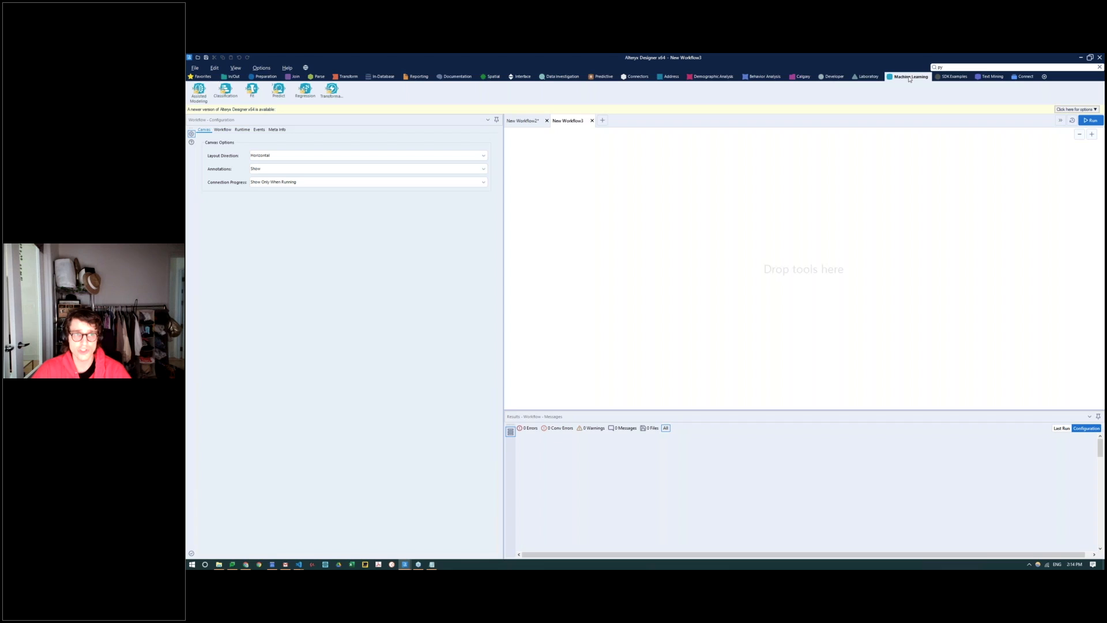
pyautogui.moveTo(252, 89); pyautogui.dragTo(243, 95)
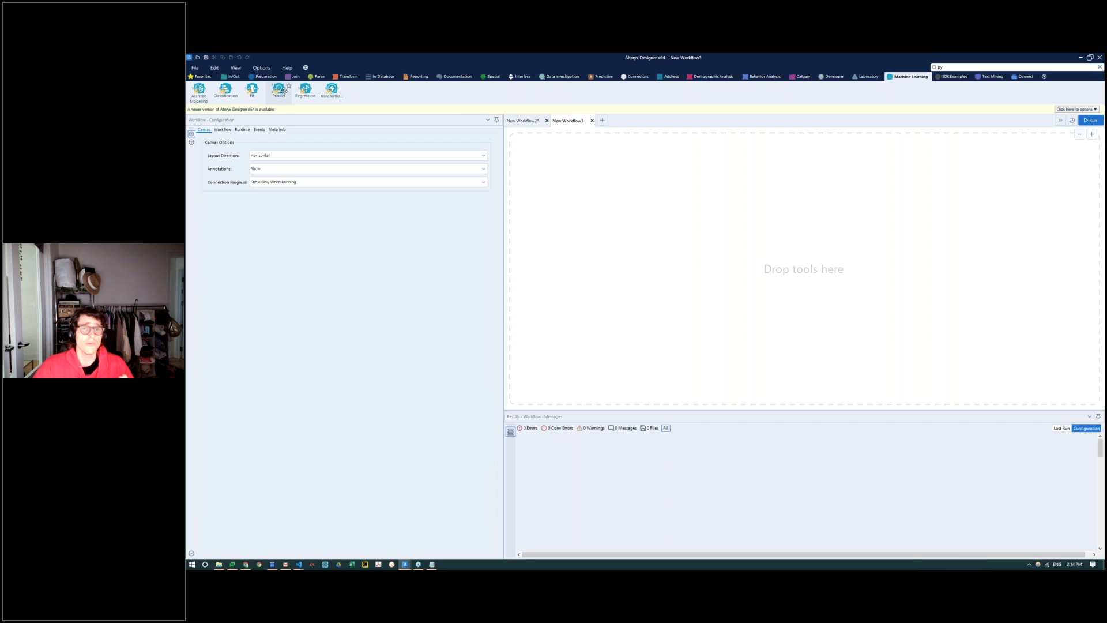
# Step: Place the Python tool from the Developer category on the new workflow's canvas
pyautogui.click(827, 76)
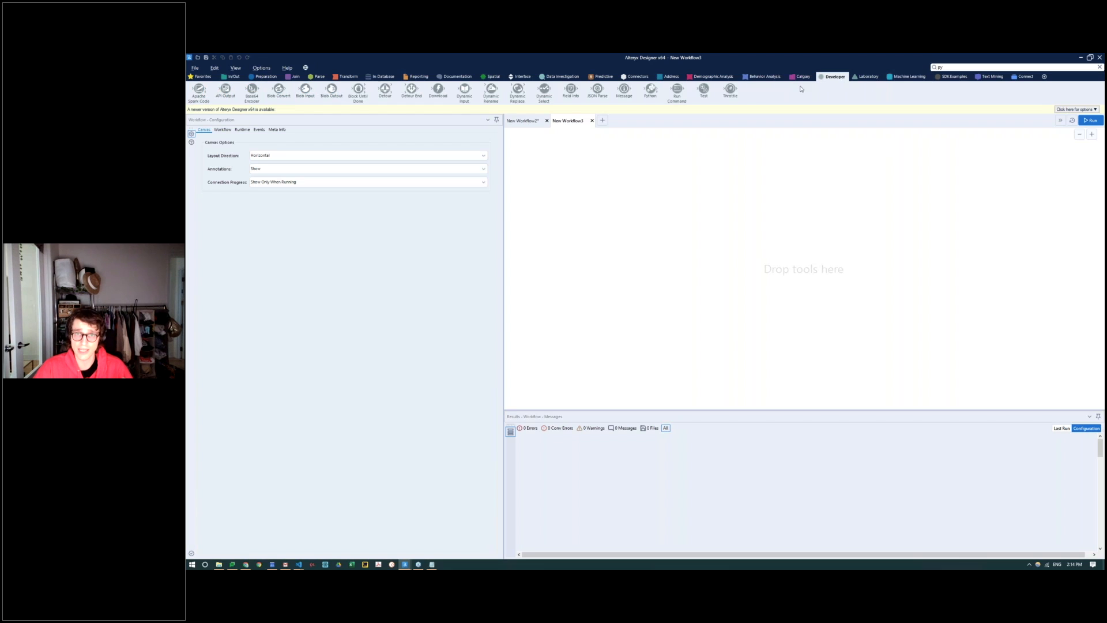
pyautogui.moveTo(648, 92); pyautogui.dragTo(685, 213)
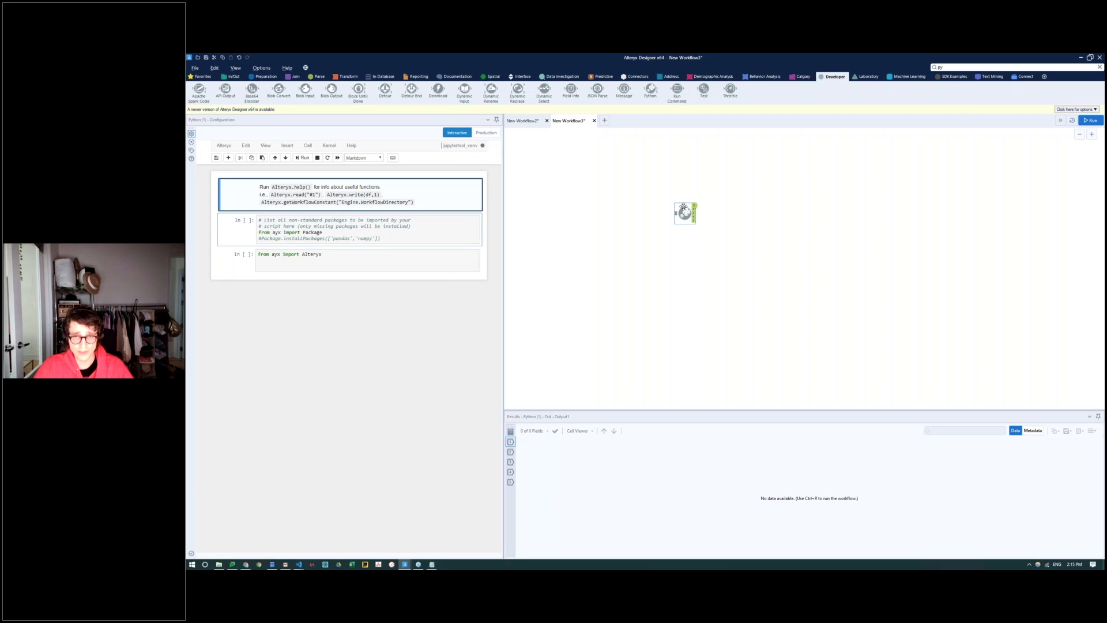
pyautogui.scroll(5, 684, 206)
pyautogui.moveTo(885, 267); pyautogui.dragTo(726, 239)
pyautogui.click(712, 236)
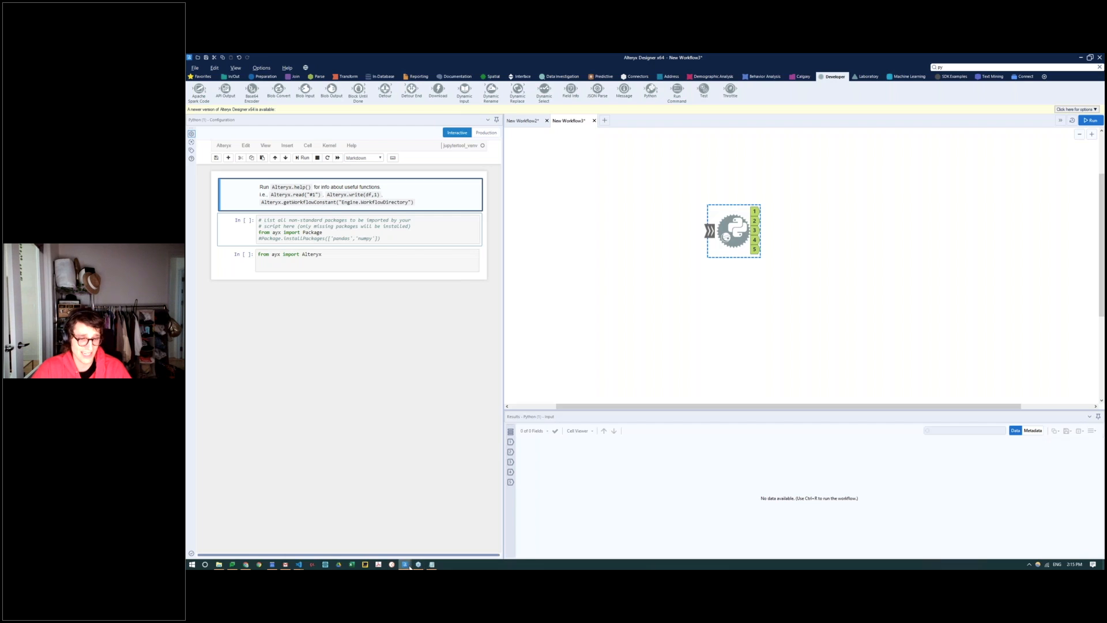
pyautogui.moveTo(406, 565)
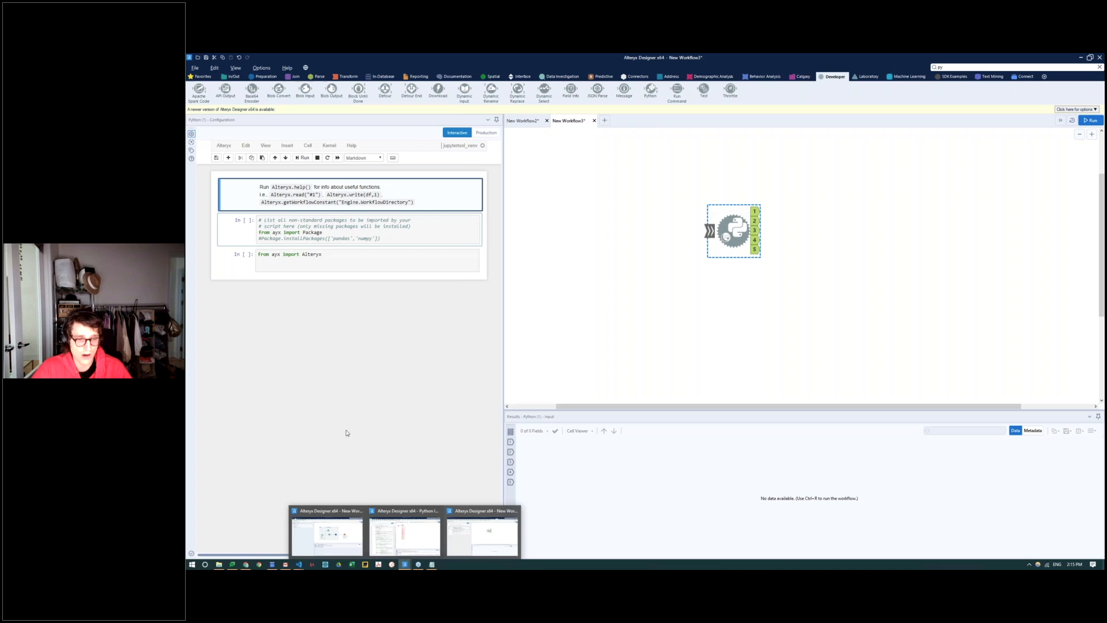
pyautogui.click(335, 528)
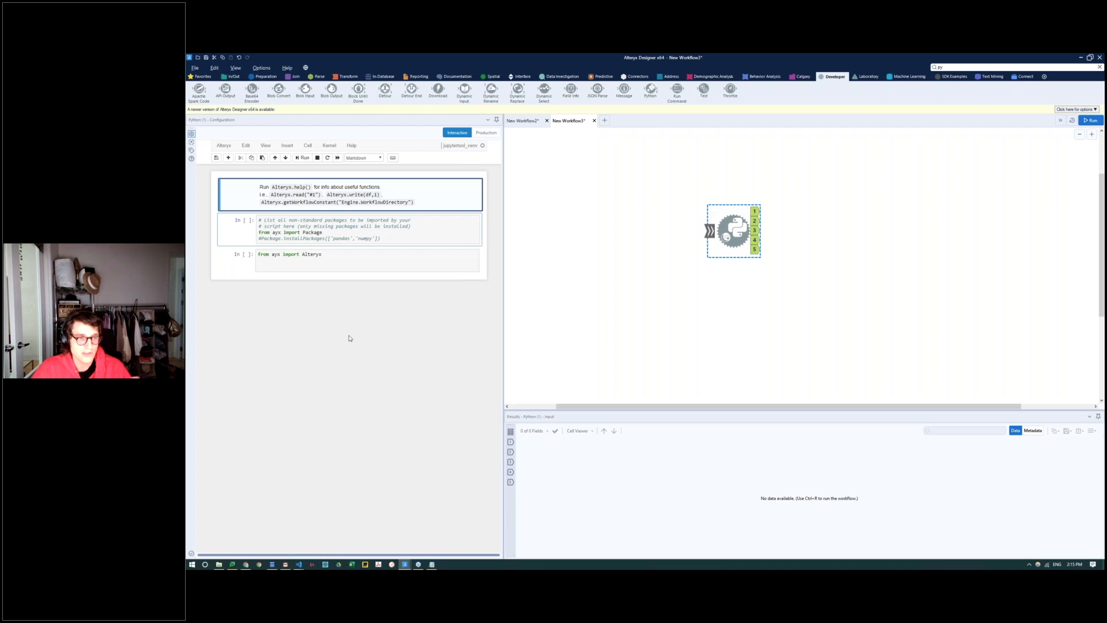
pyautogui.moveTo(405, 565)
pyautogui.click(486, 535)
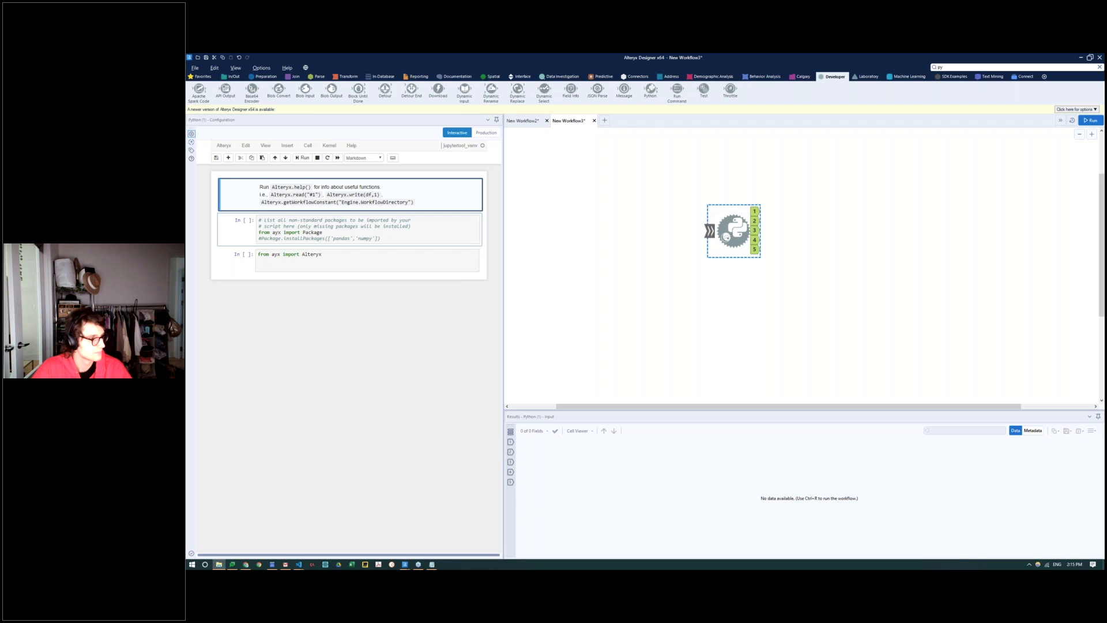
# Step: Bring pc_example.csv from File Explorer onto the canvas as an Input Data tool and connect a Browse tool to it
pyautogui.click(219, 564)
pyautogui.moveTo(675, 396); pyautogui.dragTo(617, 236)
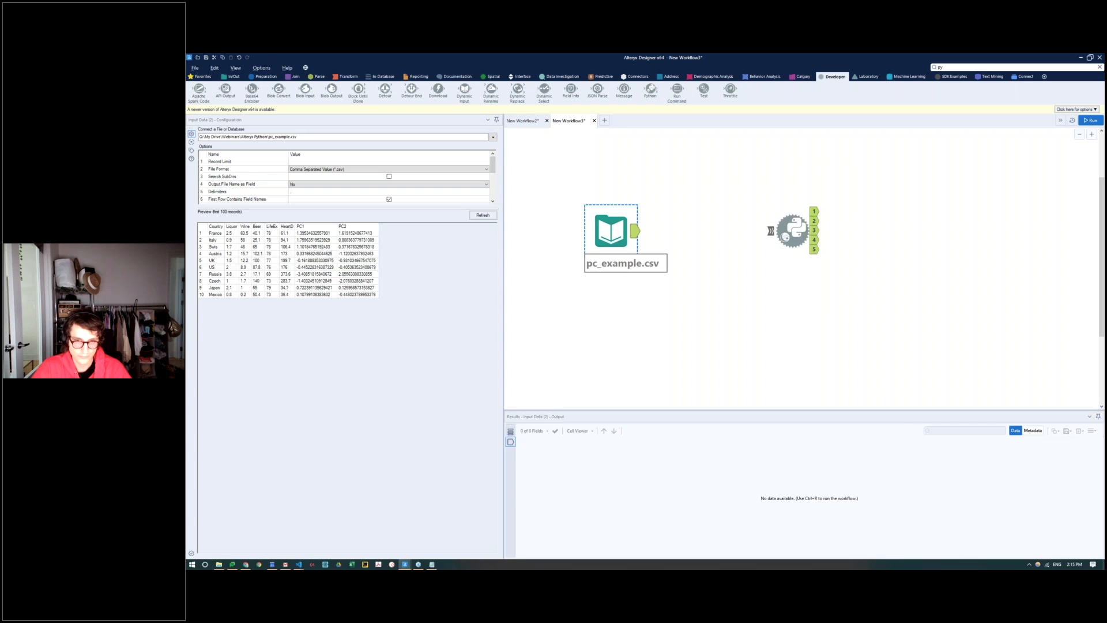
pyautogui.click(233, 76)
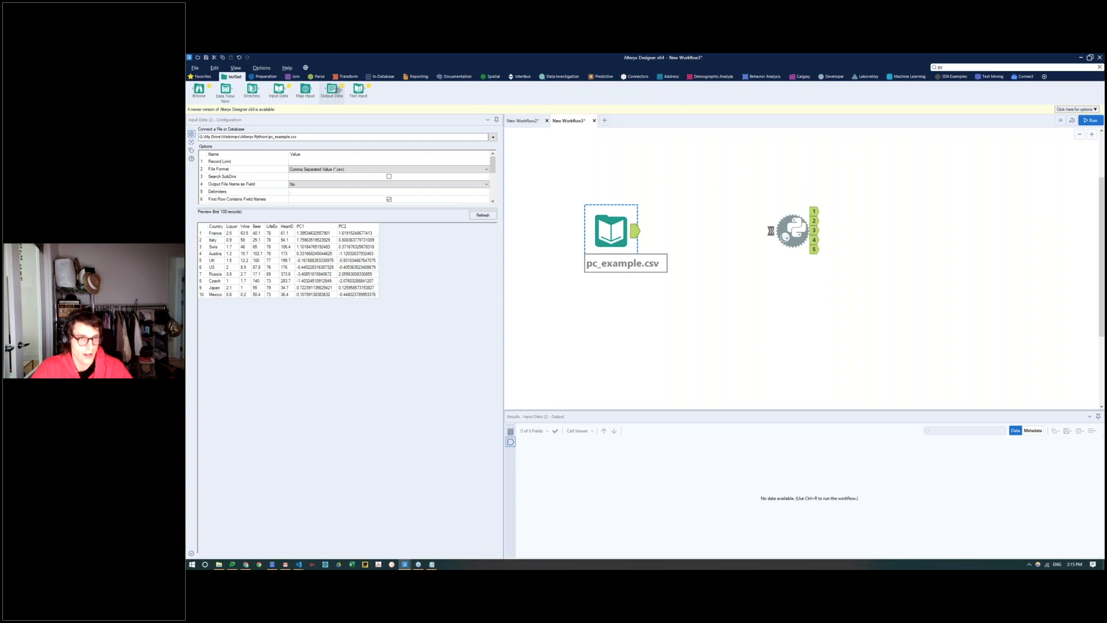
pyautogui.moveTo(199, 90); pyautogui.dragTo(647, 176)
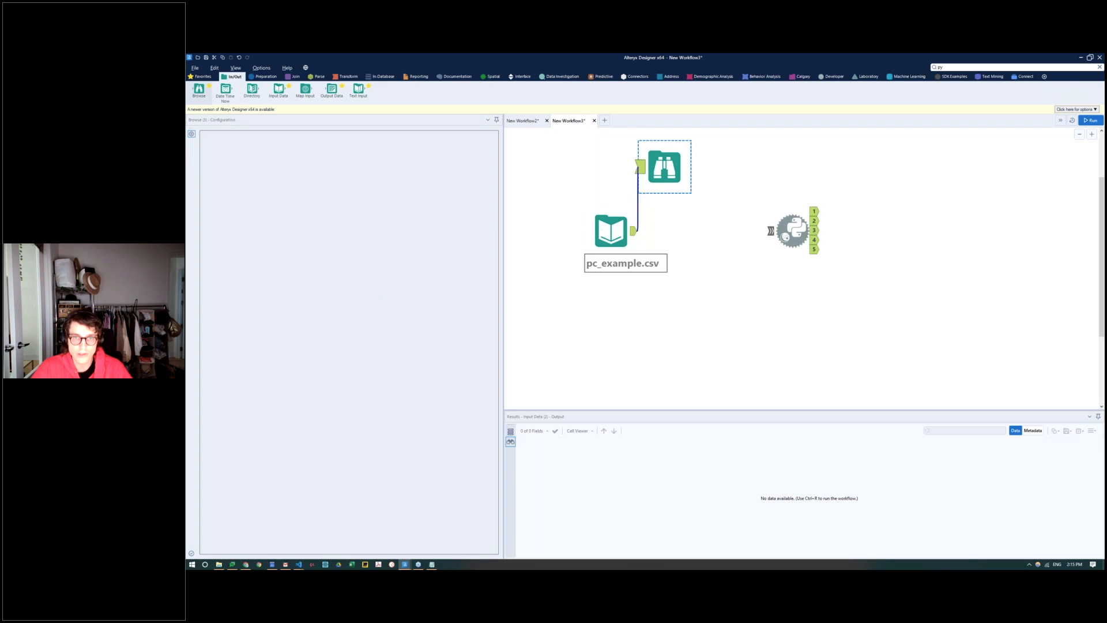
pyautogui.moveTo(611, 232); pyautogui.dragTo(600, 252)
# Step: Run the workflow and open the Browse tool's data profile of pc_example.csv
pyautogui.click(1090, 120)
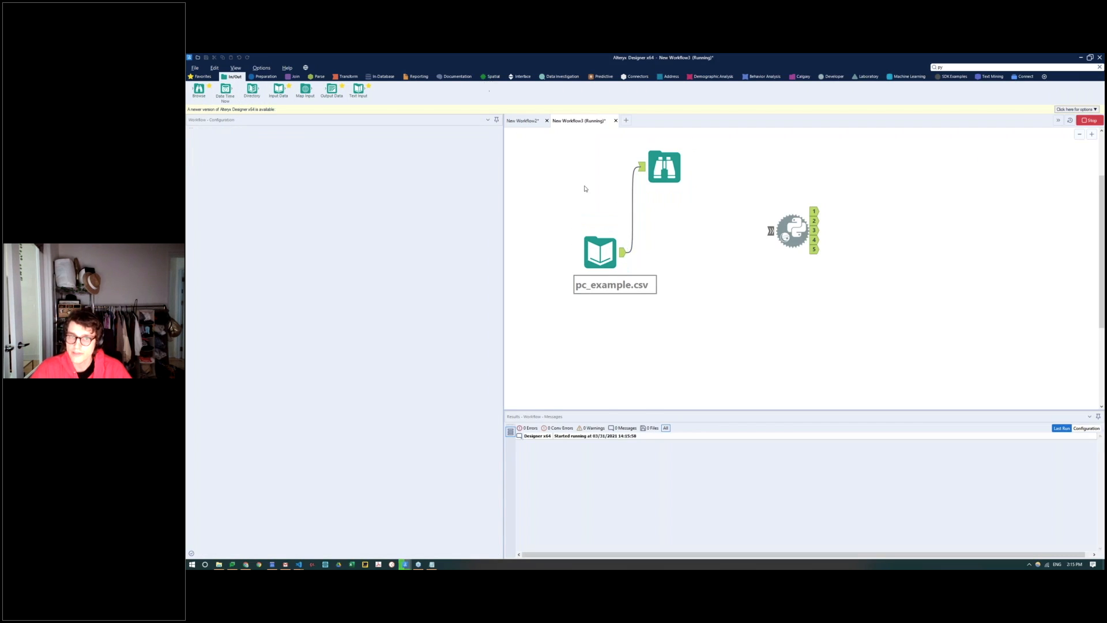
pyautogui.click(658, 169)
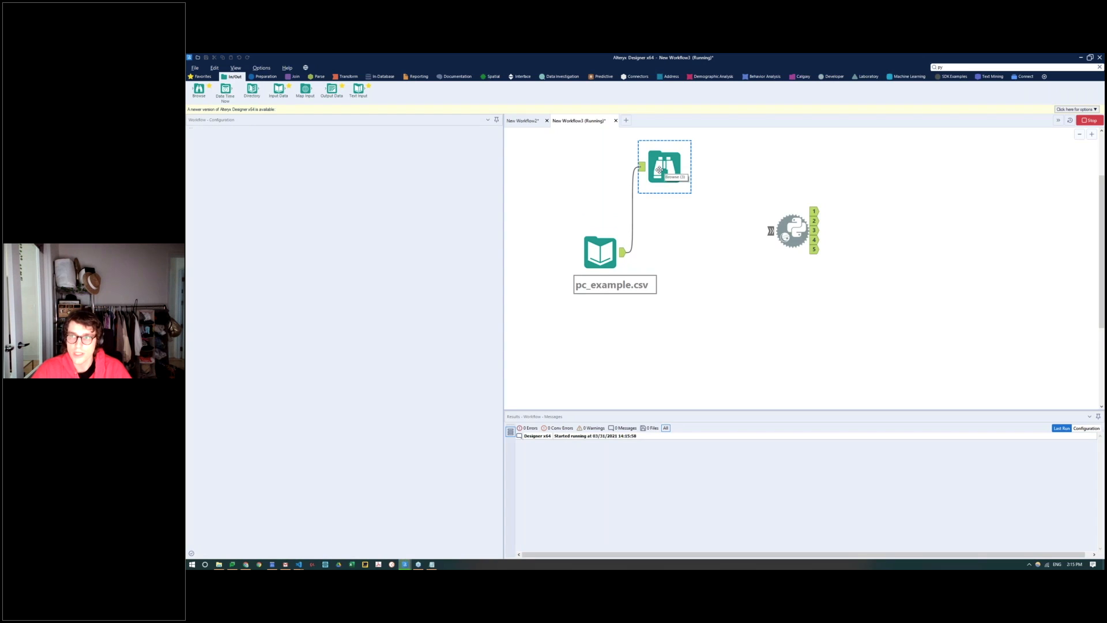
pyautogui.click(609, 207)
pyautogui.click(650, 179)
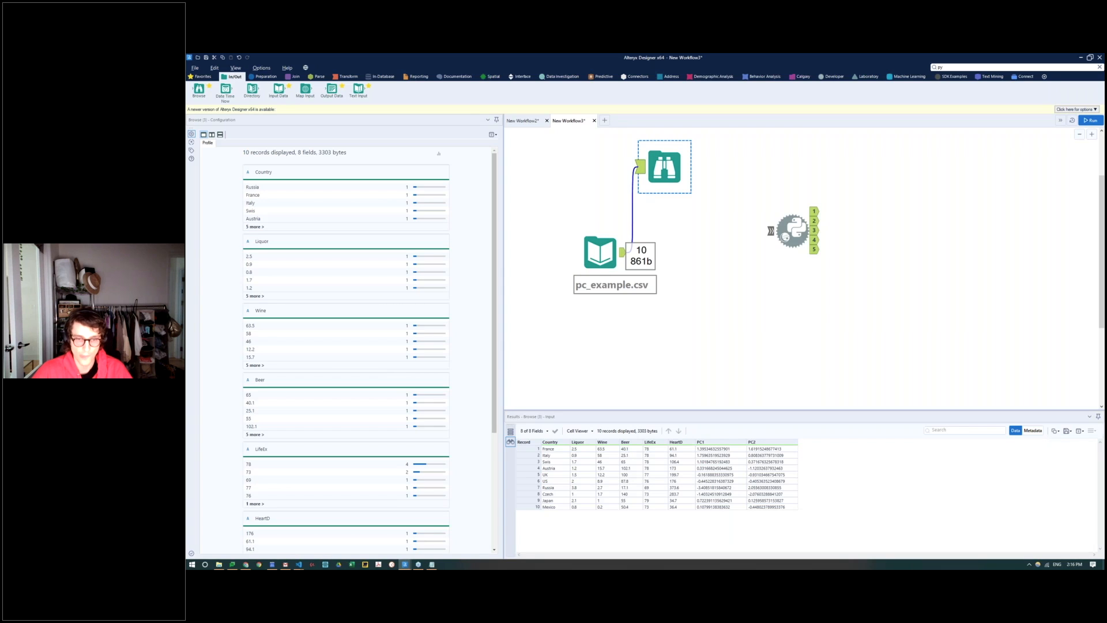
# Step: Enlarge the results area and examine the pc_example.csv records and the profiles of the Country, Wine and LifeEx fields
pyautogui.moveTo(613, 411); pyautogui.dragTo(617, 357)
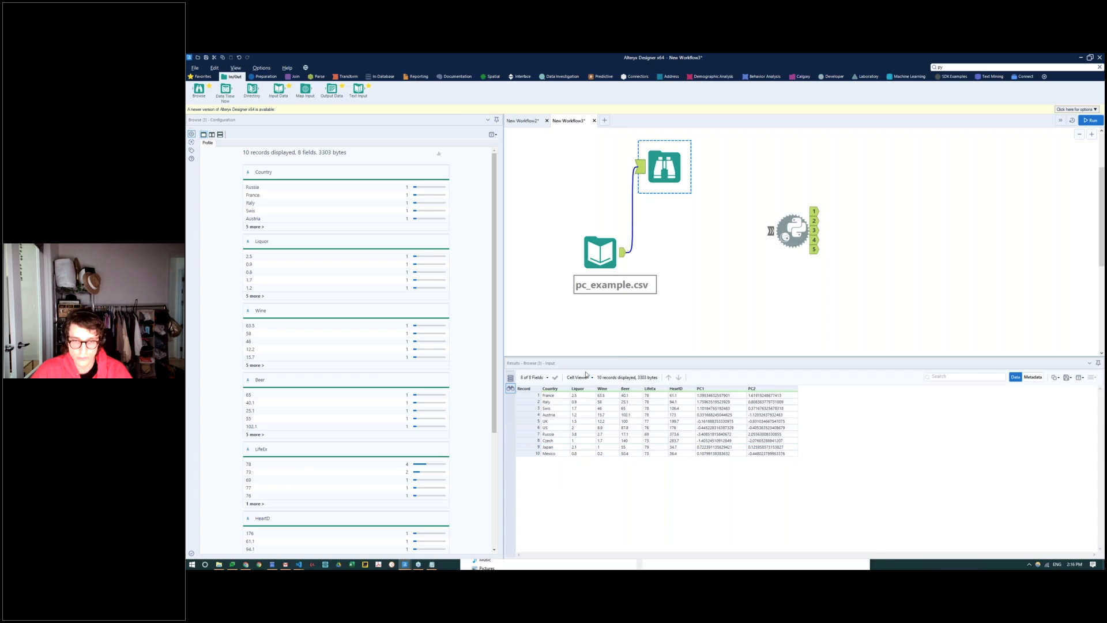
pyautogui.click(552, 397)
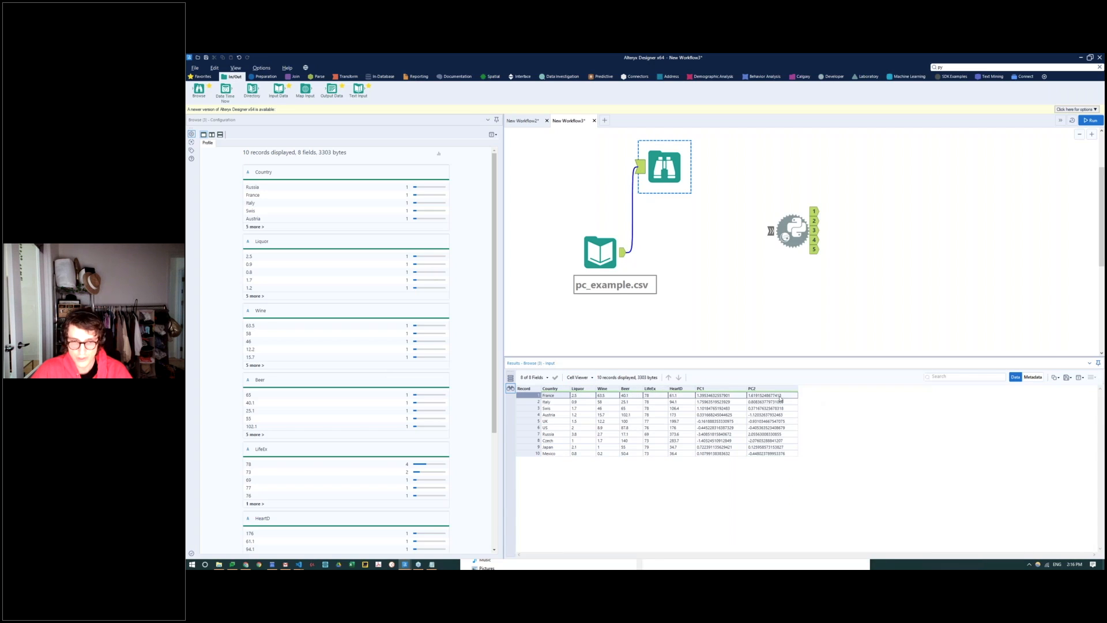
pyautogui.click(547, 396)
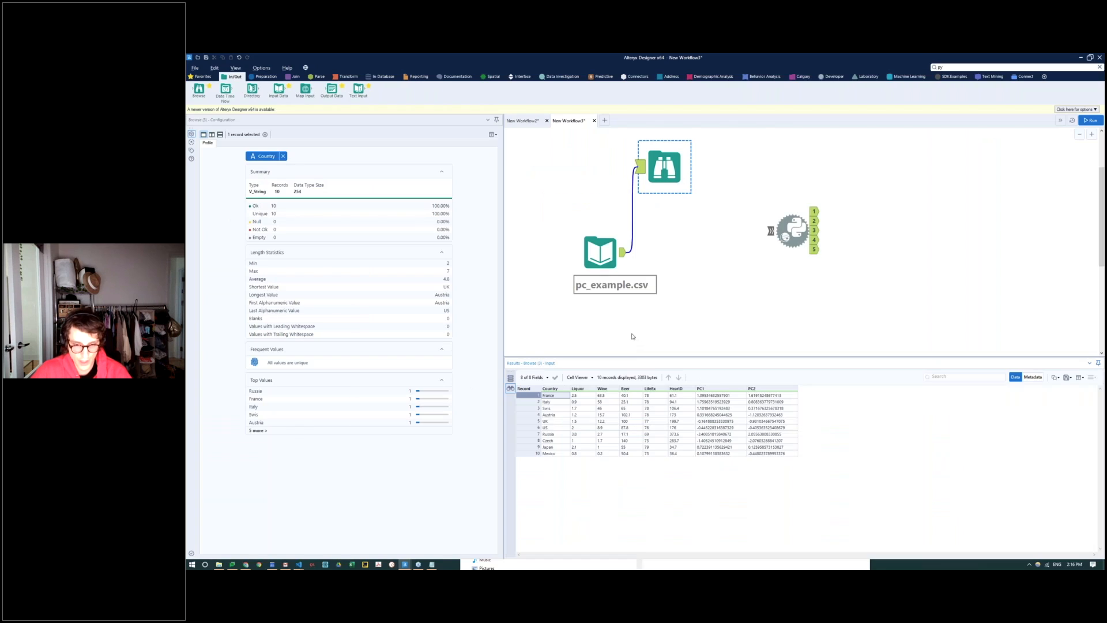
pyautogui.click(611, 396)
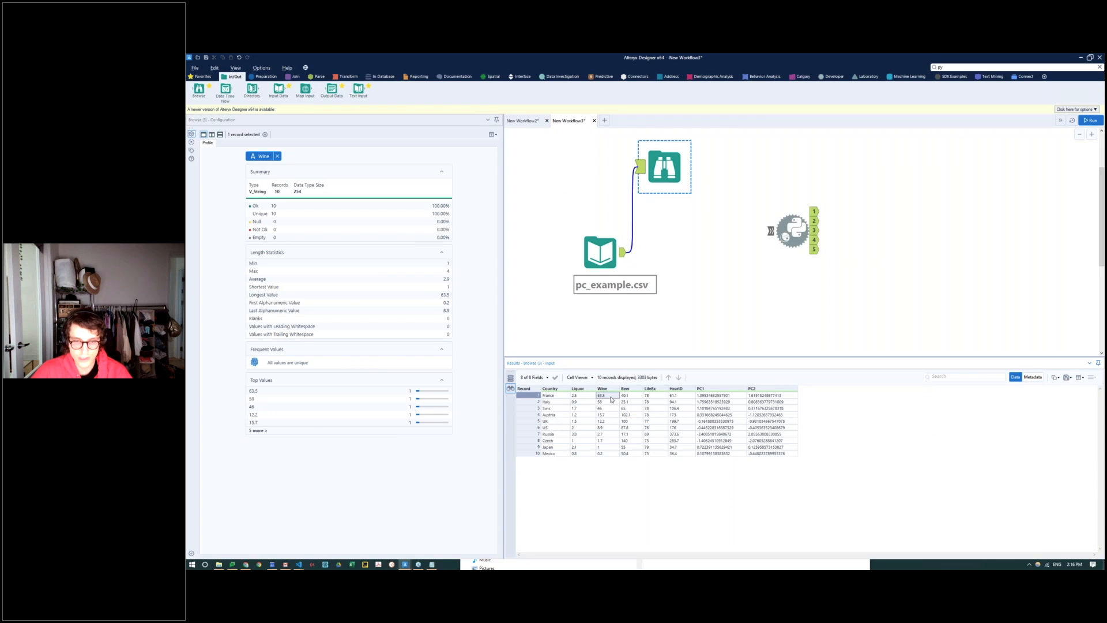
pyautogui.click(651, 396)
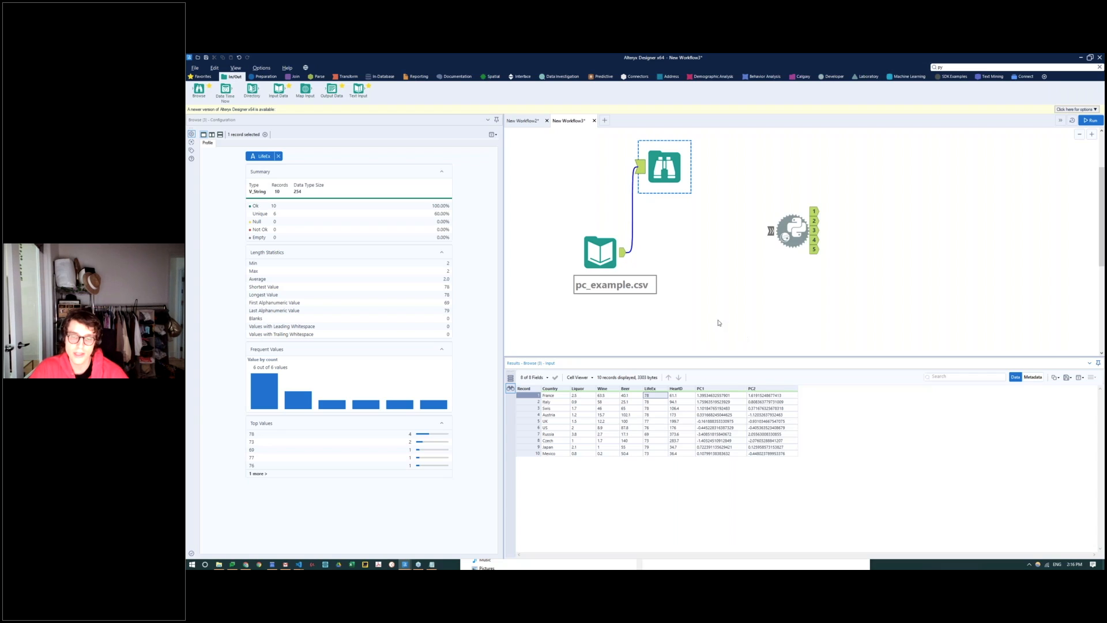
pyautogui.moveTo(551, 395); pyautogui.dragTo(768, 450)
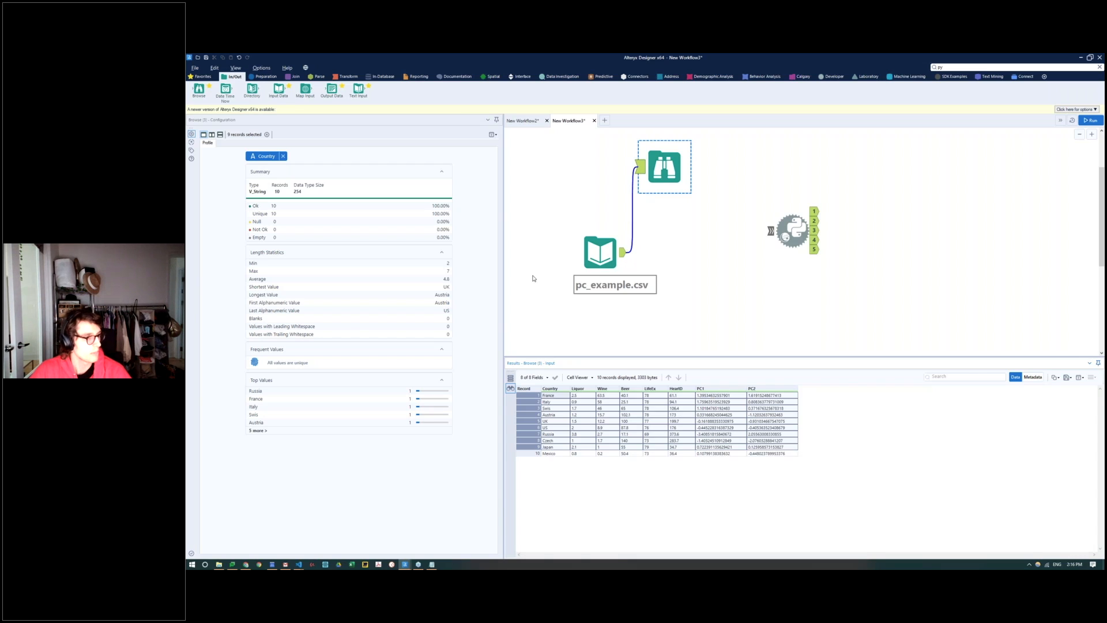
# Step: Connect a Select tool to the output of the pc_example.csv Input Data tool
pyautogui.click(600, 252)
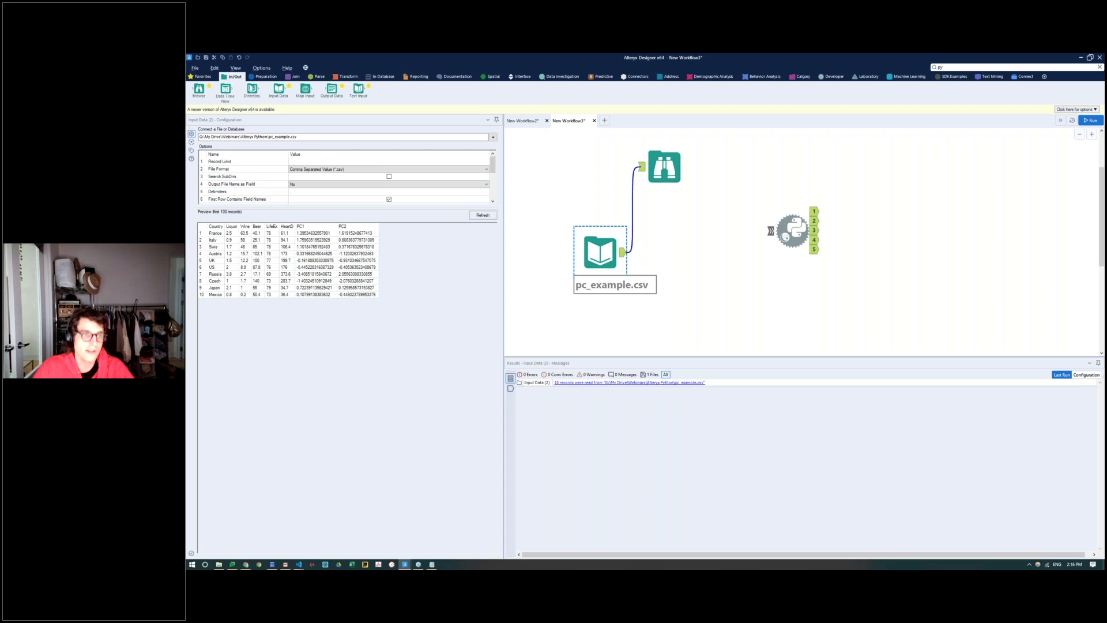
pyautogui.click(265, 76)
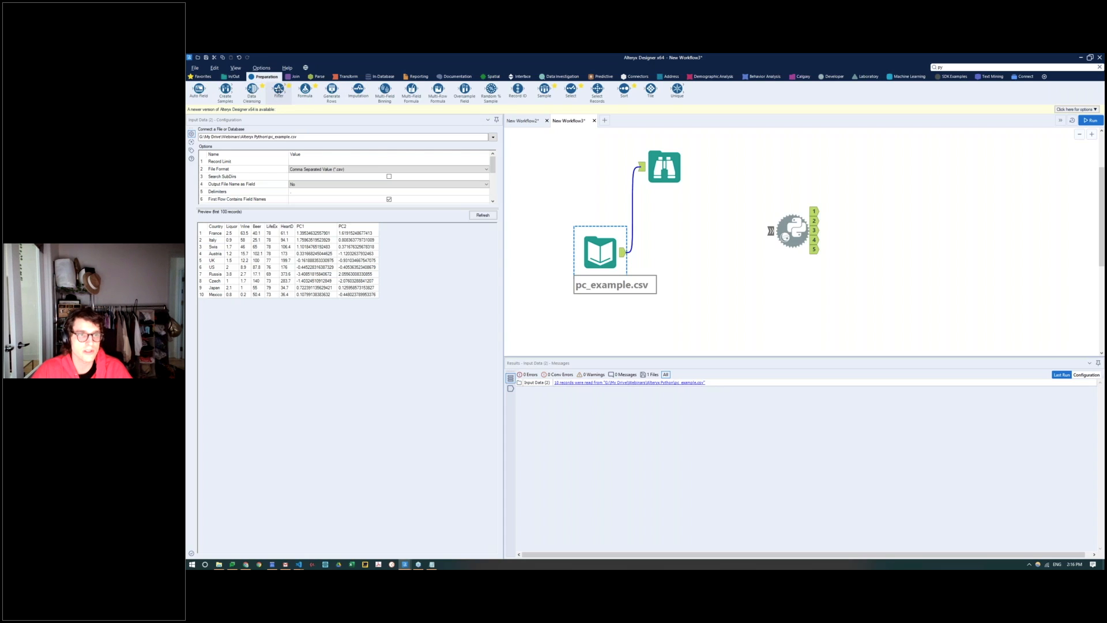
pyautogui.moveTo(571, 90); pyautogui.dragTo(695, 263)
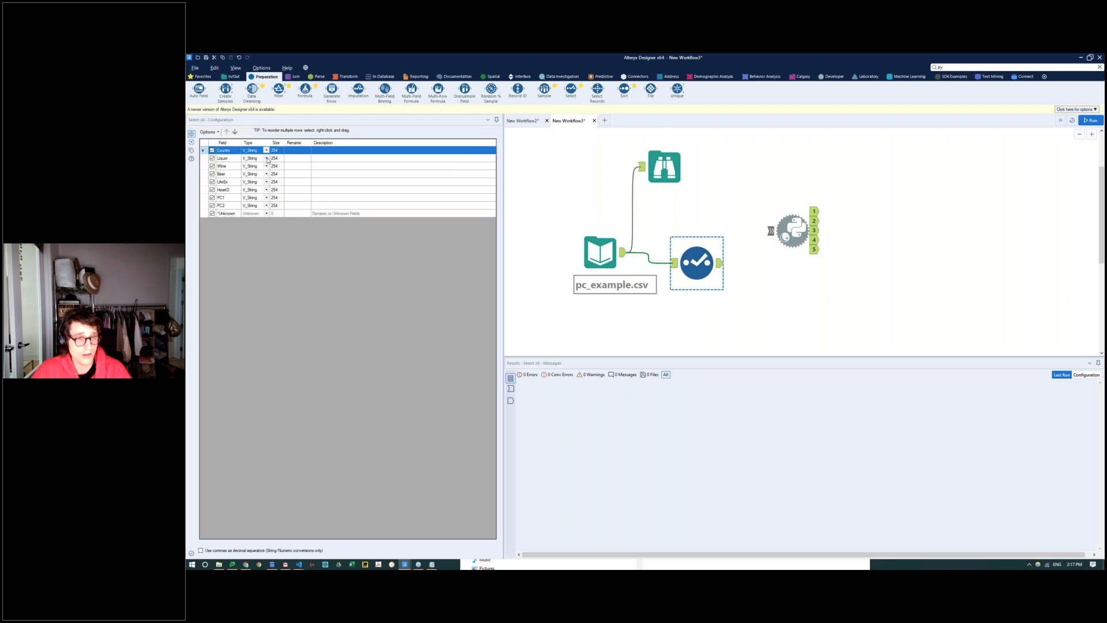
# Step: Set the data type of the Liquor, Wine, Beer, LifeEx and HeartD fields to Double in the Select tool
pyautogui.click(267, 159)
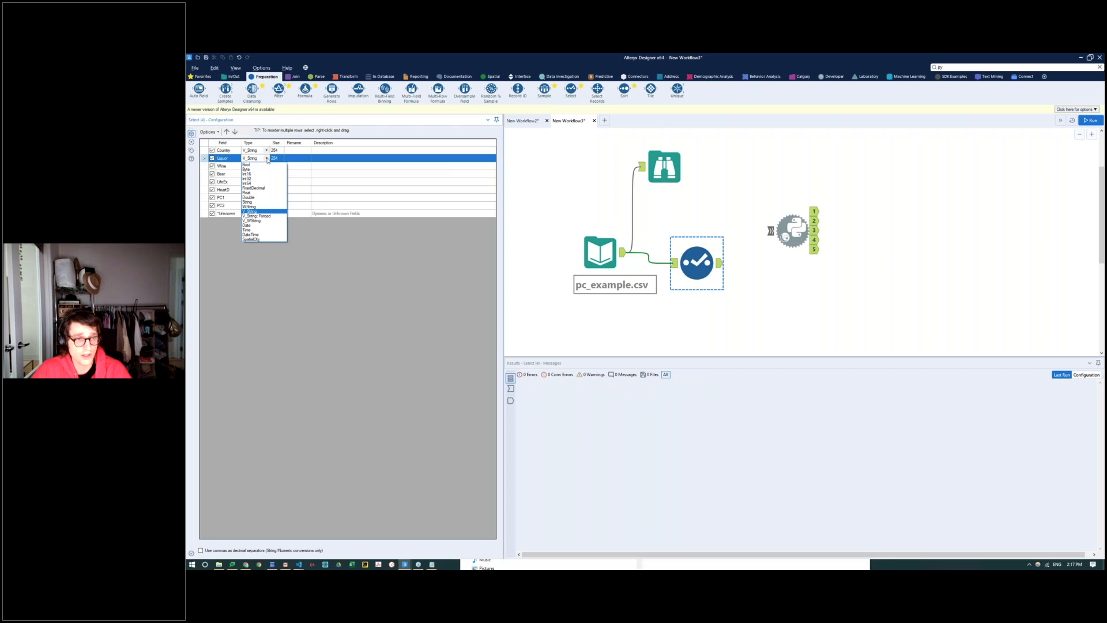
pyautogui.click(253, 197)
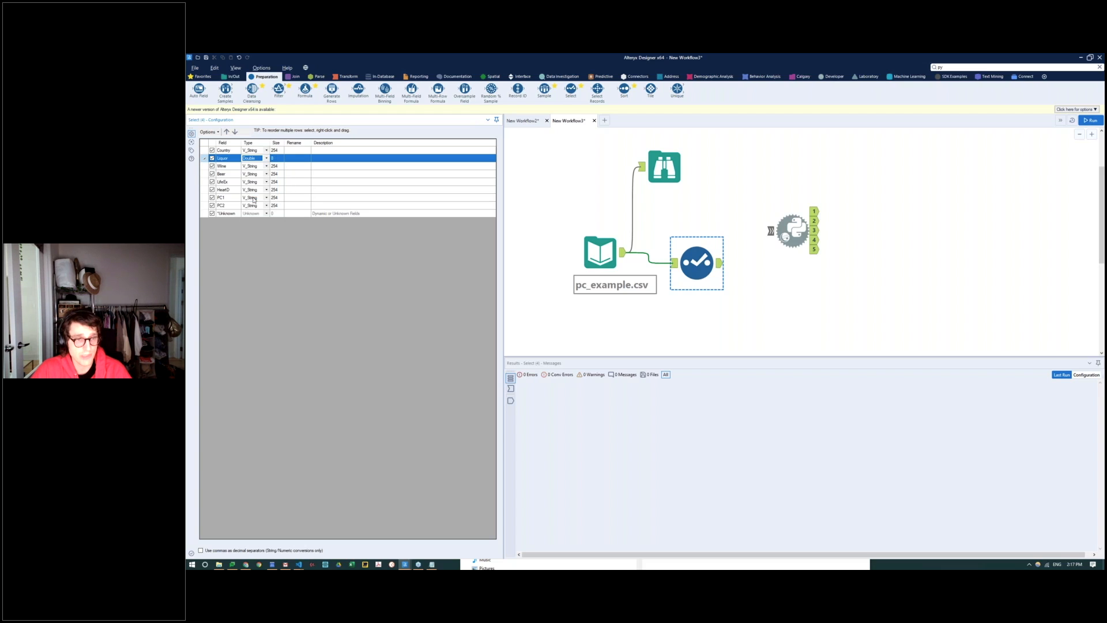
pyautogui.click(267, 166)
pyautogui.click(253, 205)
pyautogui.click(267, 174)
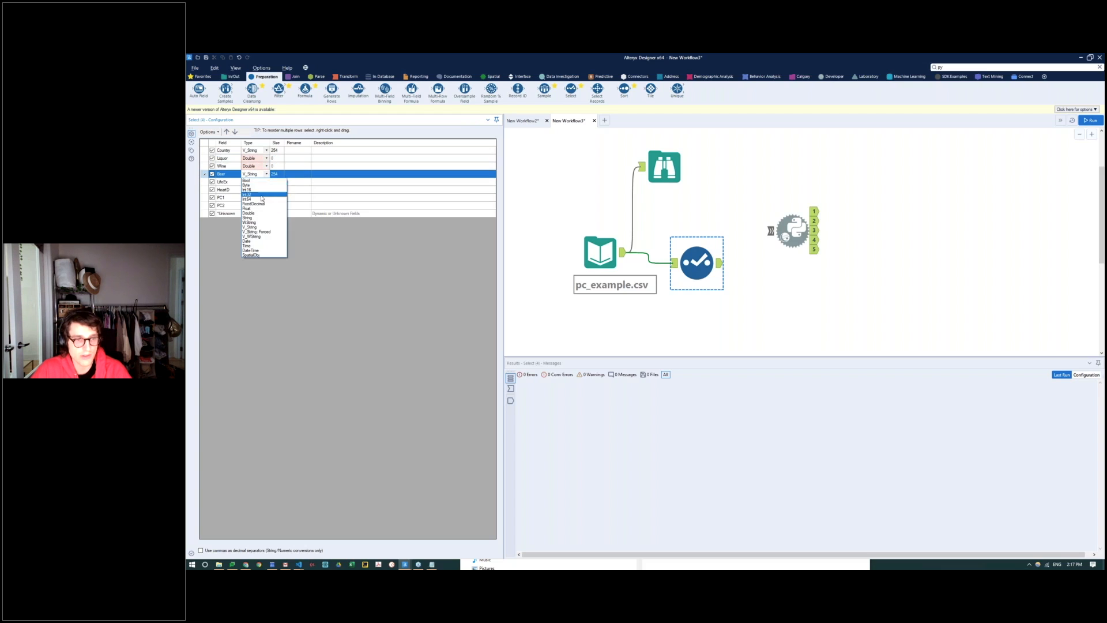
pyautogui.click(261, 197)
pyautogui.click(267, 182)
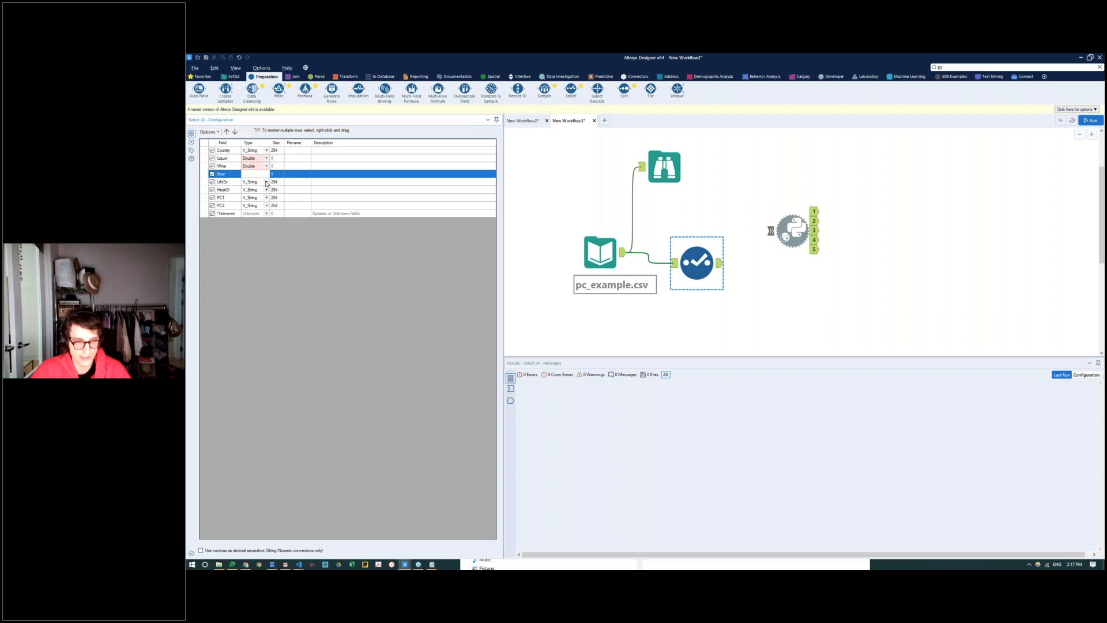
pyautogui.click(262, 224)
pyautogui.click(267, 190)
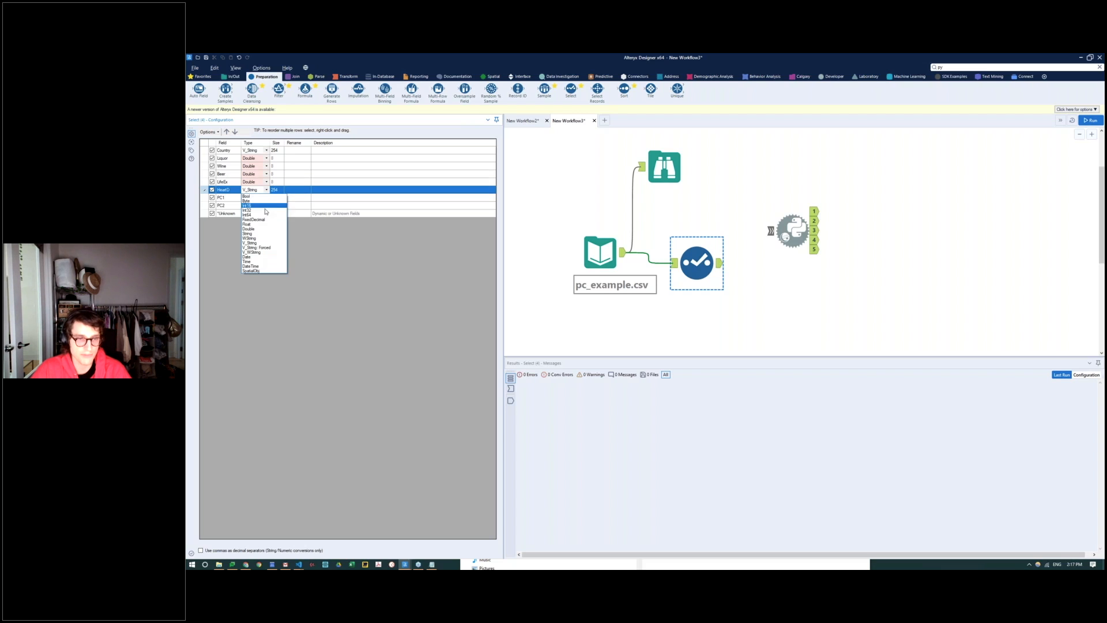
pyautogui.click(254, 225)
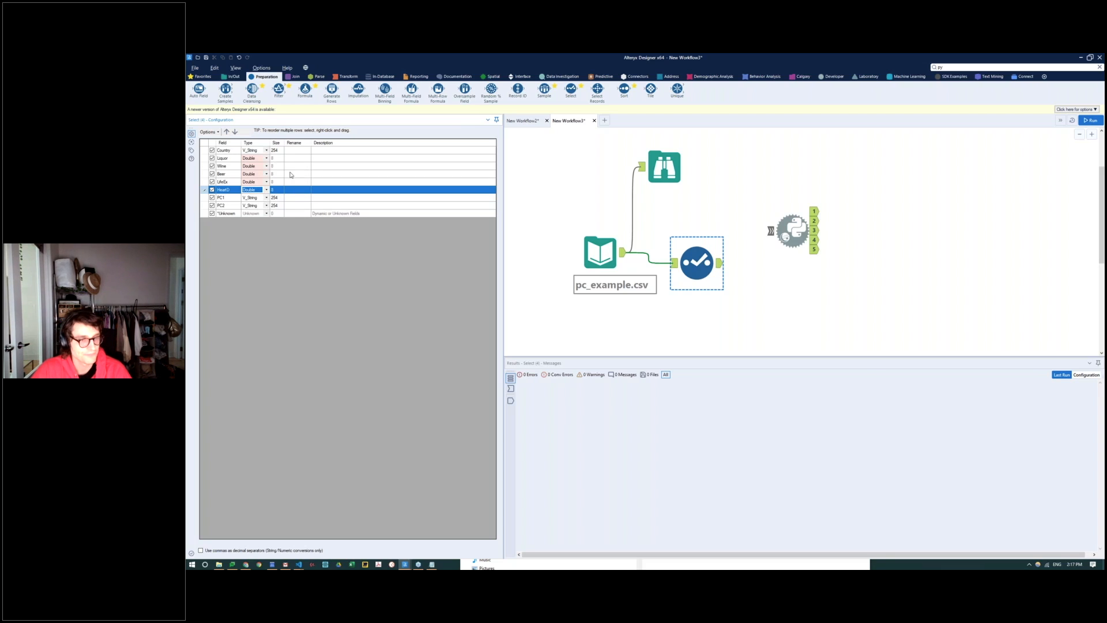
# Step: Connect the Select tool's output to the Python tool's input and open the Python tool's notebook
pyautogui.click(738, 260)
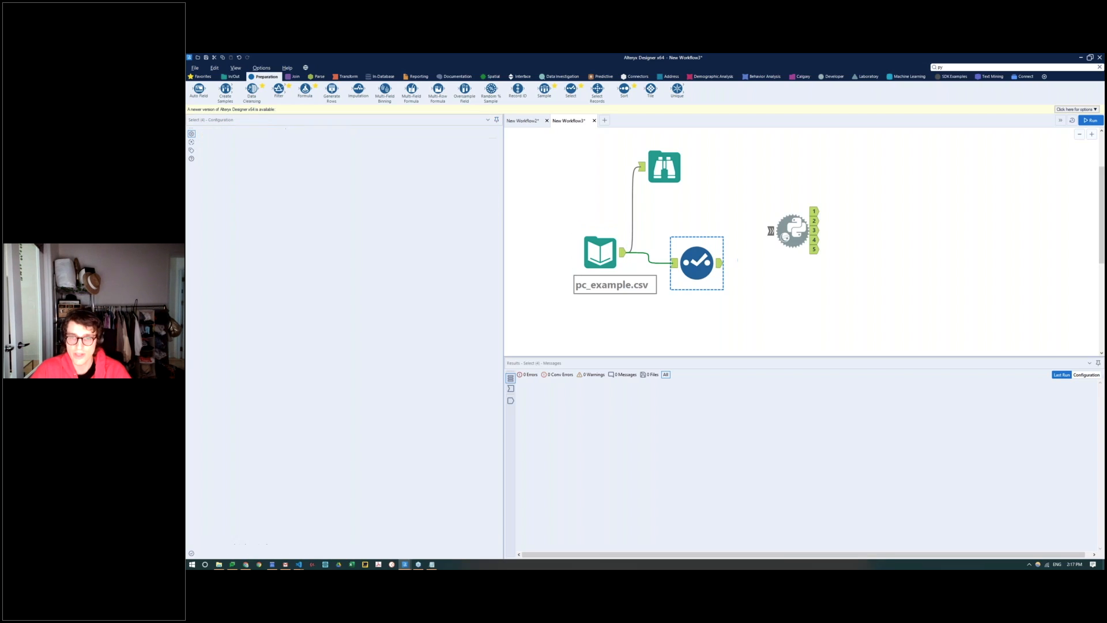
pyautogui.moveTo(719, 263); pyautogui.dragTo(784, 235)
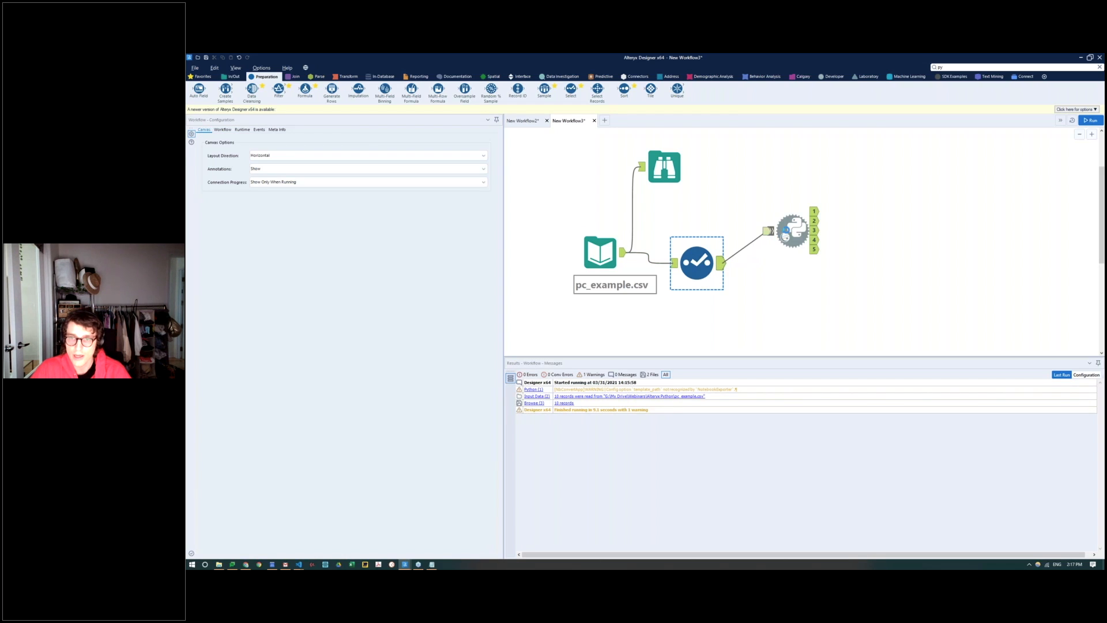
pyautogui.click(785, 233)
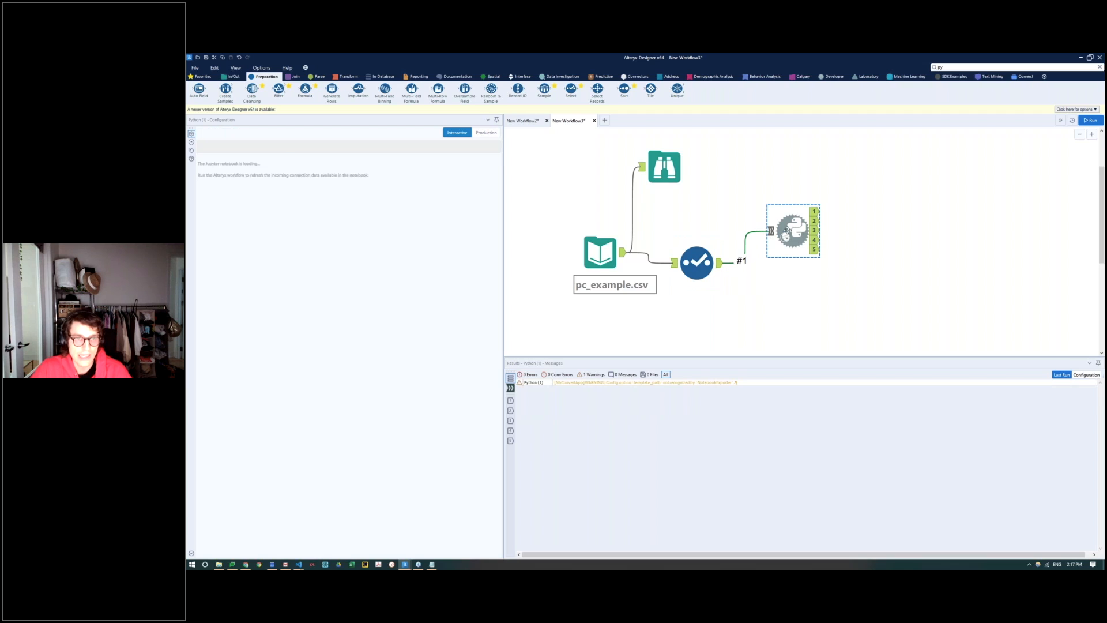
pyautogui.moveTo(787, 230); pyautogui.dragTo(790, 241)
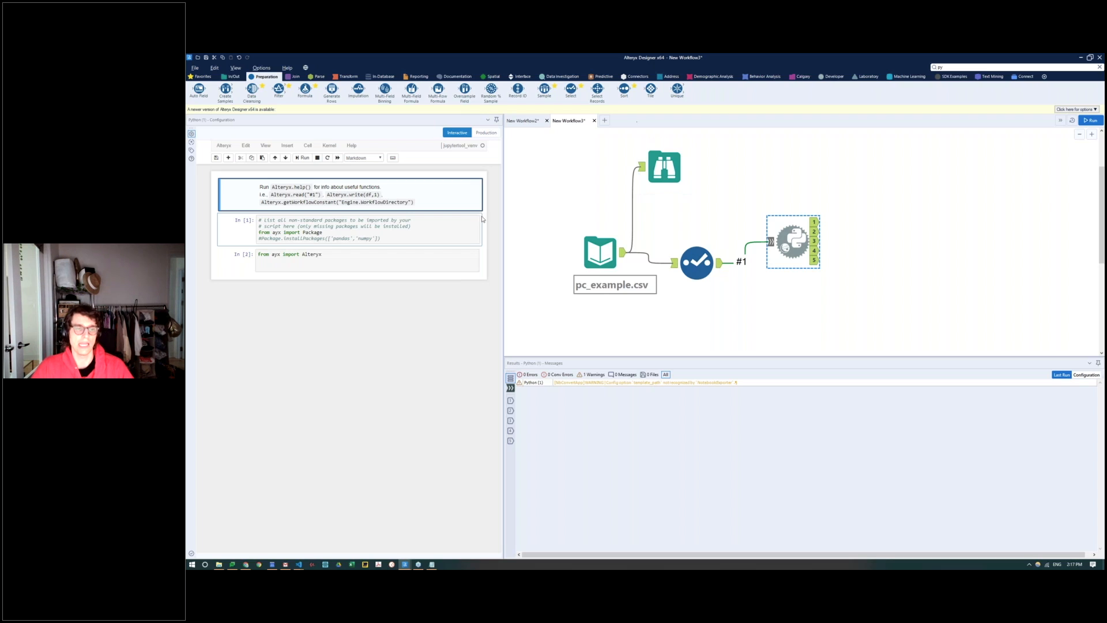
# Step: Examine the notebook's default cells: the Package import, the commented installPackages line and the Alteryx import
pyautogui.click(363, 221)
pyautogui.click(350, 254)
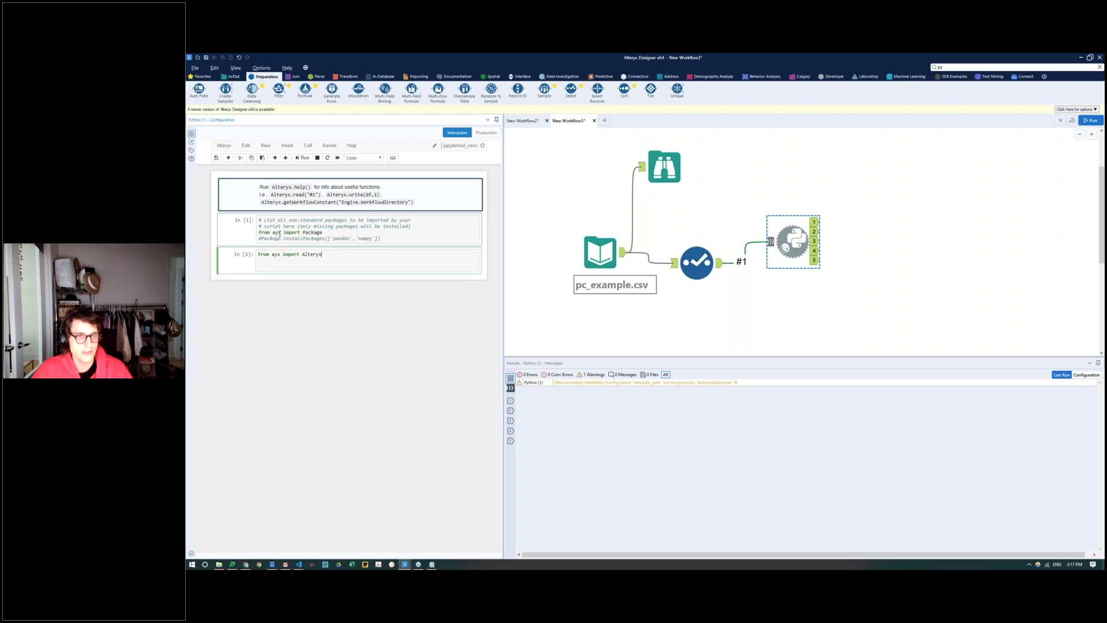
pyautogui.click(276, 238)
pyautogui.moveTo(323, 232); pyautogui.dragTo(283, 235)
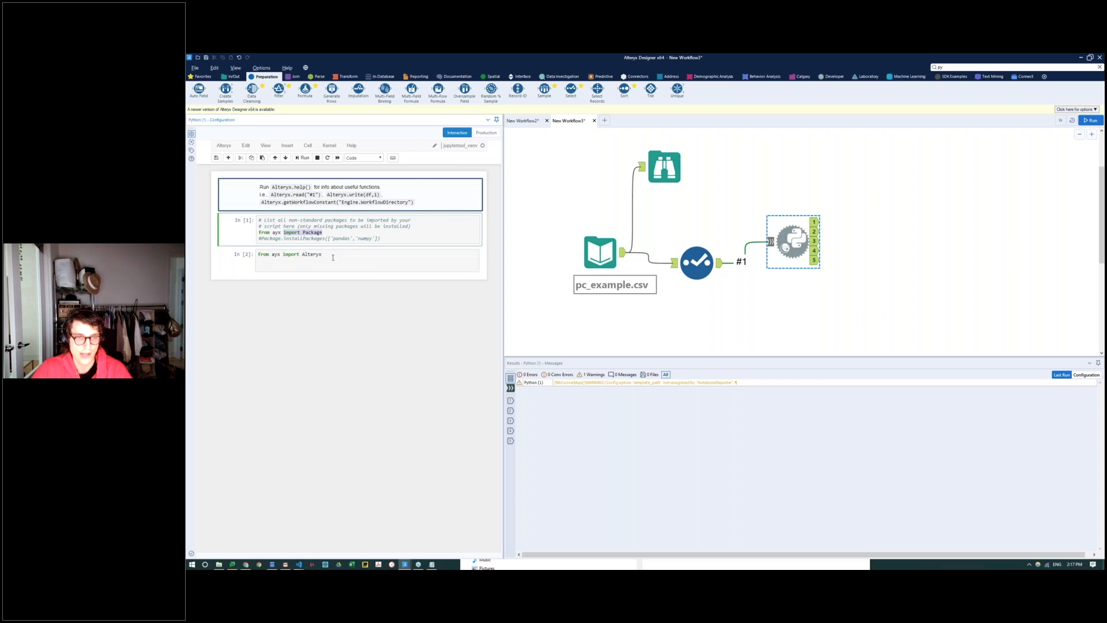
pyautogui.moveTo(332, 257); pyautogui.dragTo(282, 251)
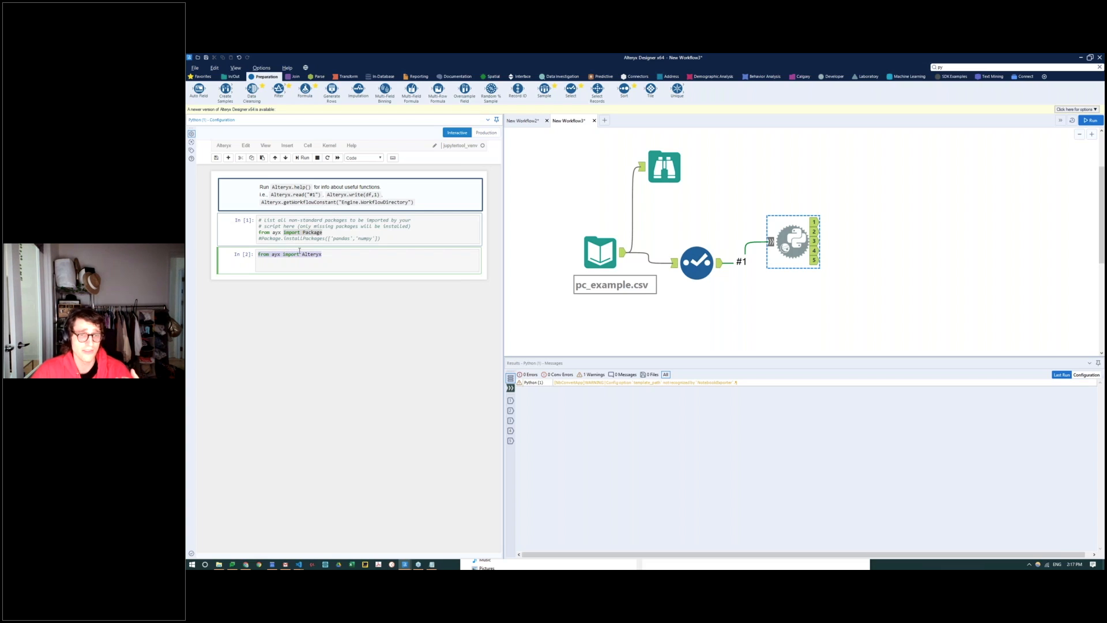
pyautogui.click(312, 239)
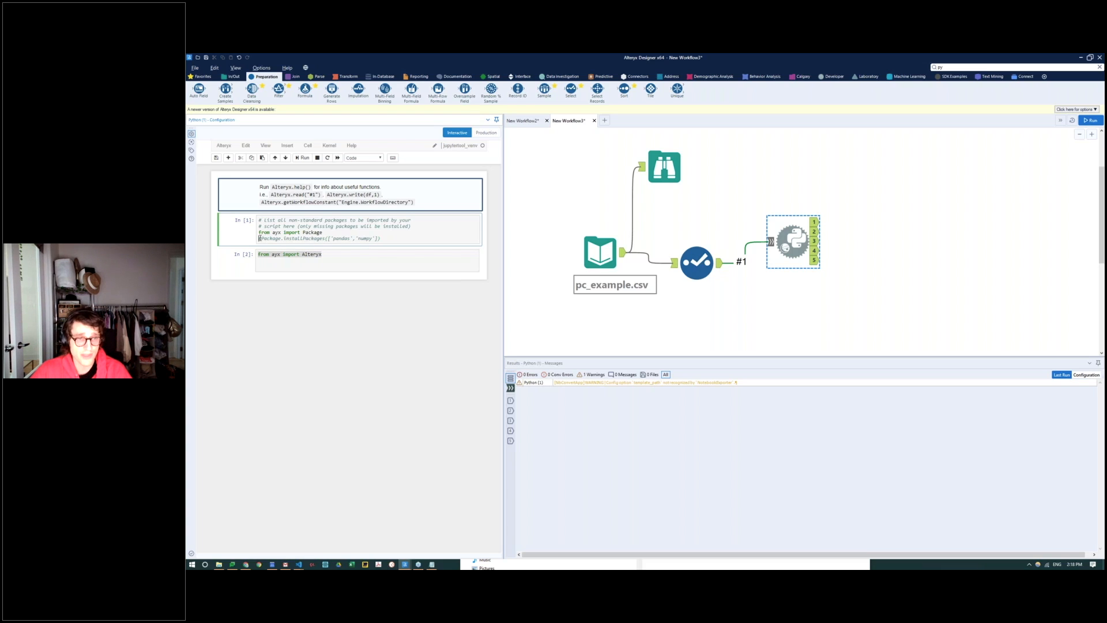
pyautogui.moveTo(329, 238); pyautogui.dragTo(375, 241)
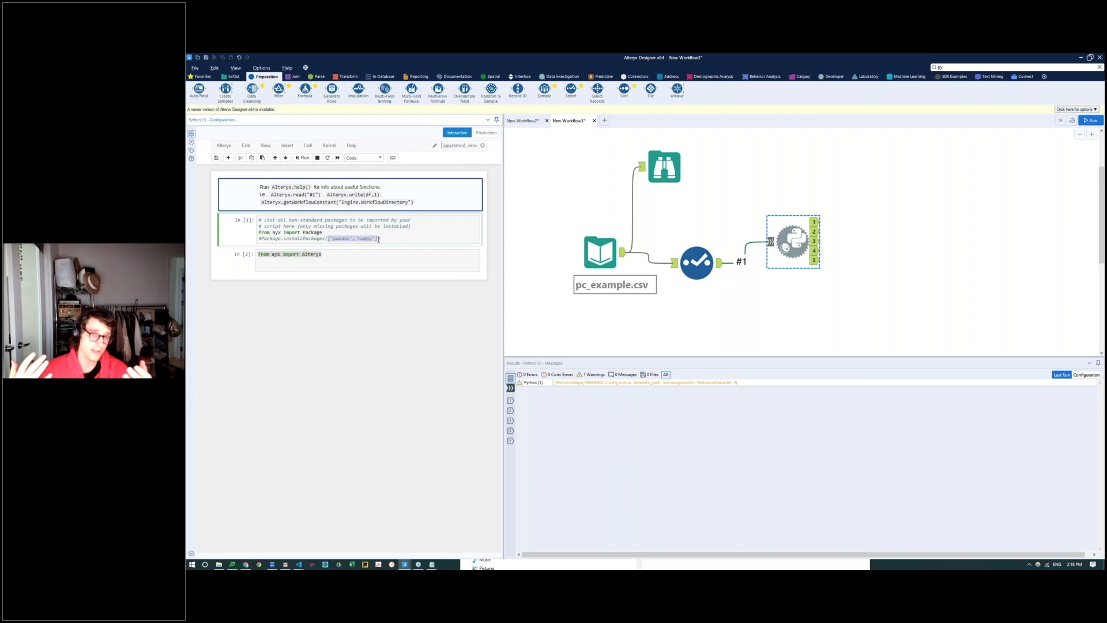
pyautogui.click(378, 238)
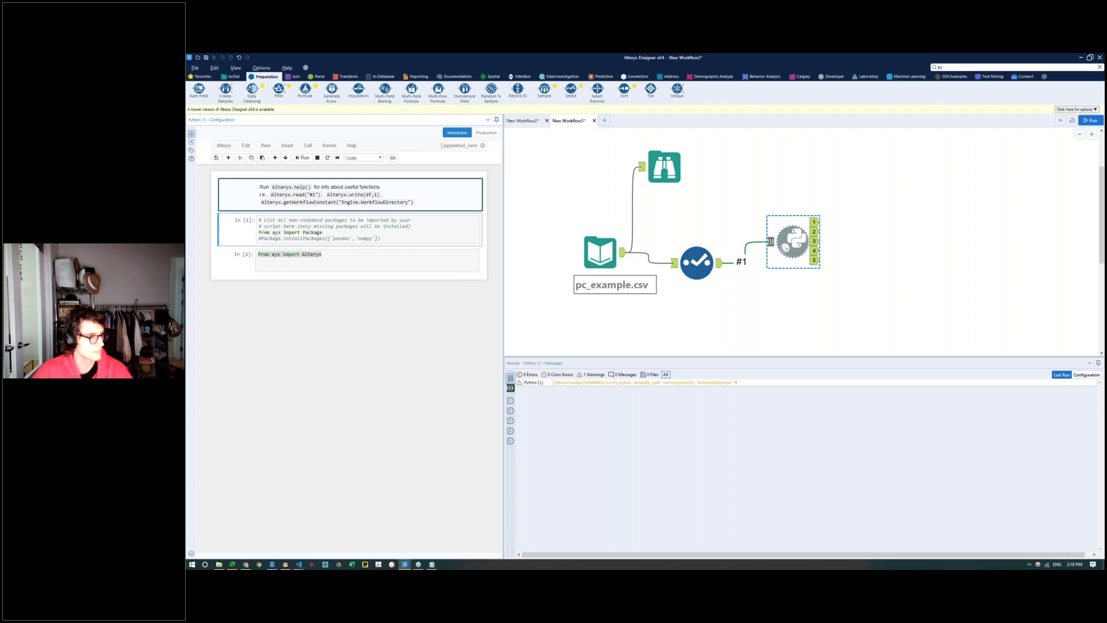
# Step: Below the Alteryx import, add the line data=Alteryx.read("#1") and a line that displays data
pyautogui.click(326, 256)
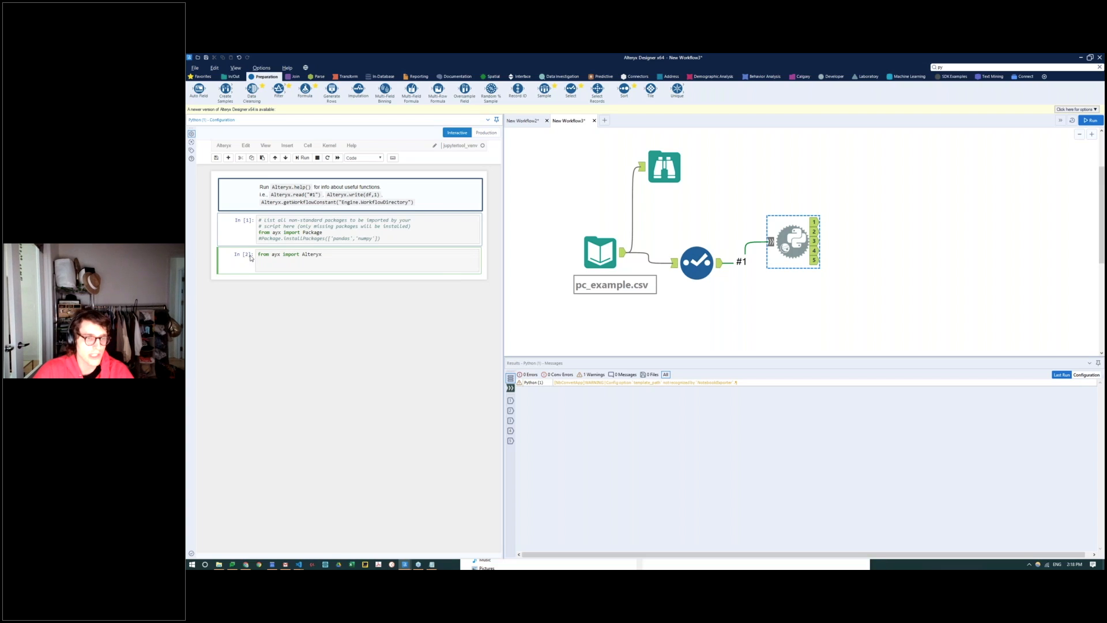
pyautogui.press('Return')
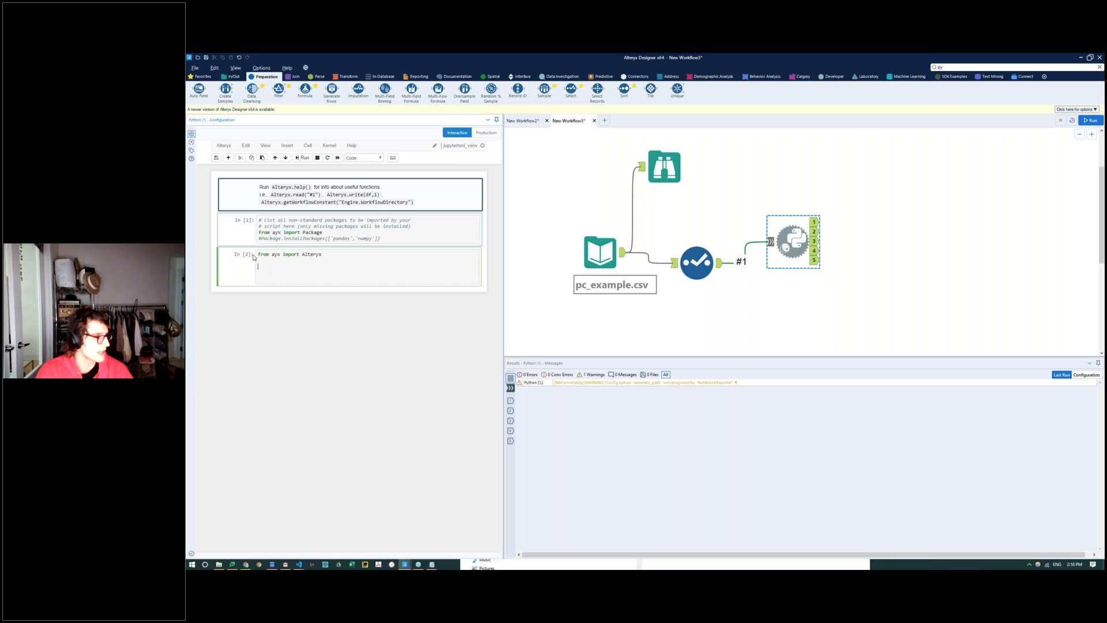
pyautogui.write('data=Alteryx.read(#')
pyautogui.press('BackSpace')
pyautogui.press('BackSpace')
pyautogui.write("'")
pyautogui.press('BackSpace')
pyautogui.write('"#')
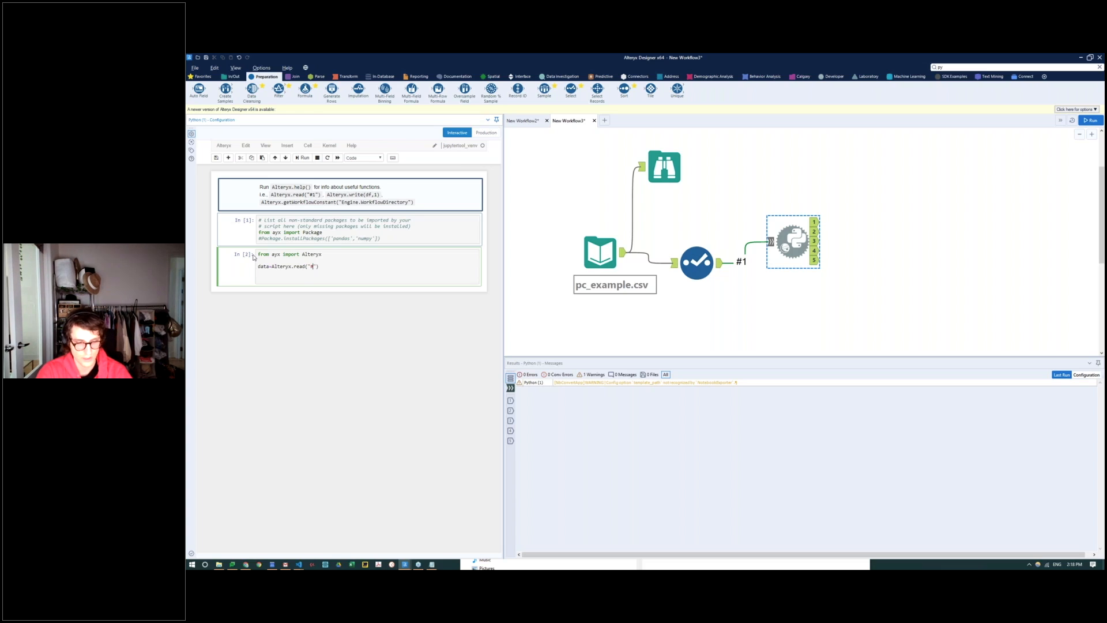
pyautogui.write('1')
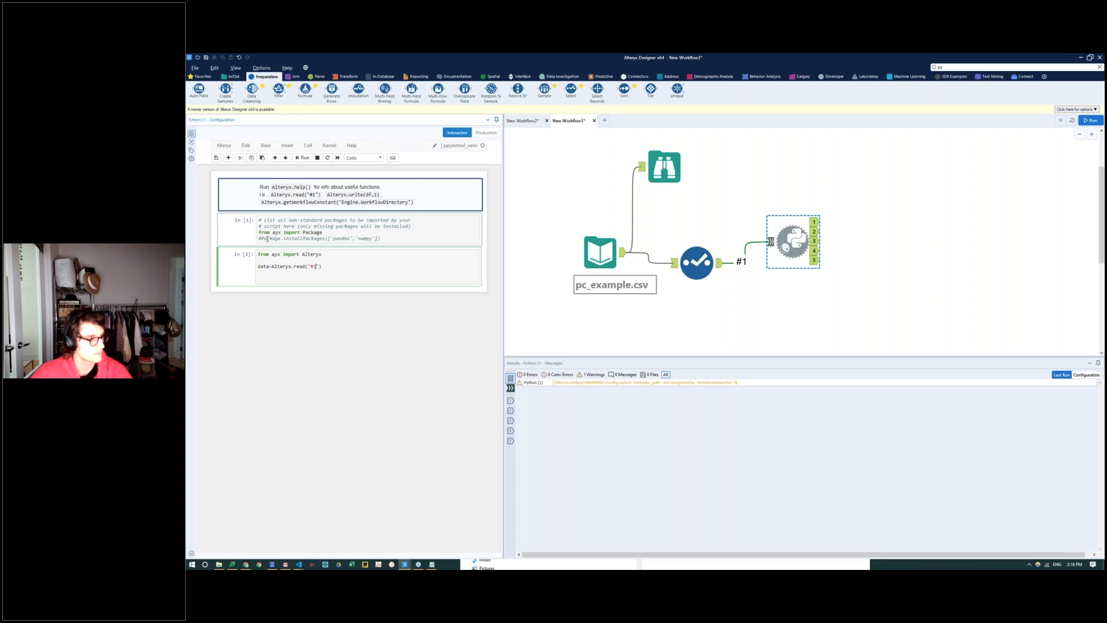
pyautogui.press('Return')
pyautogui.write('data')
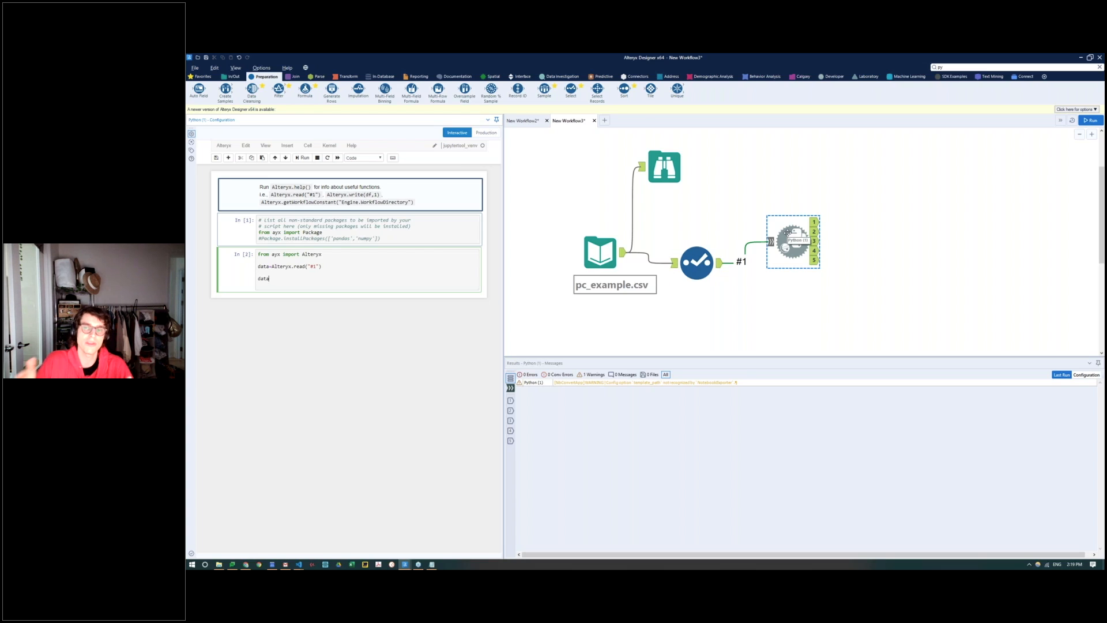
# Step: Run the notebook's code cells, and run the workflow to cache the incoming data for the Python tool
pyautogui.click(381, 230)
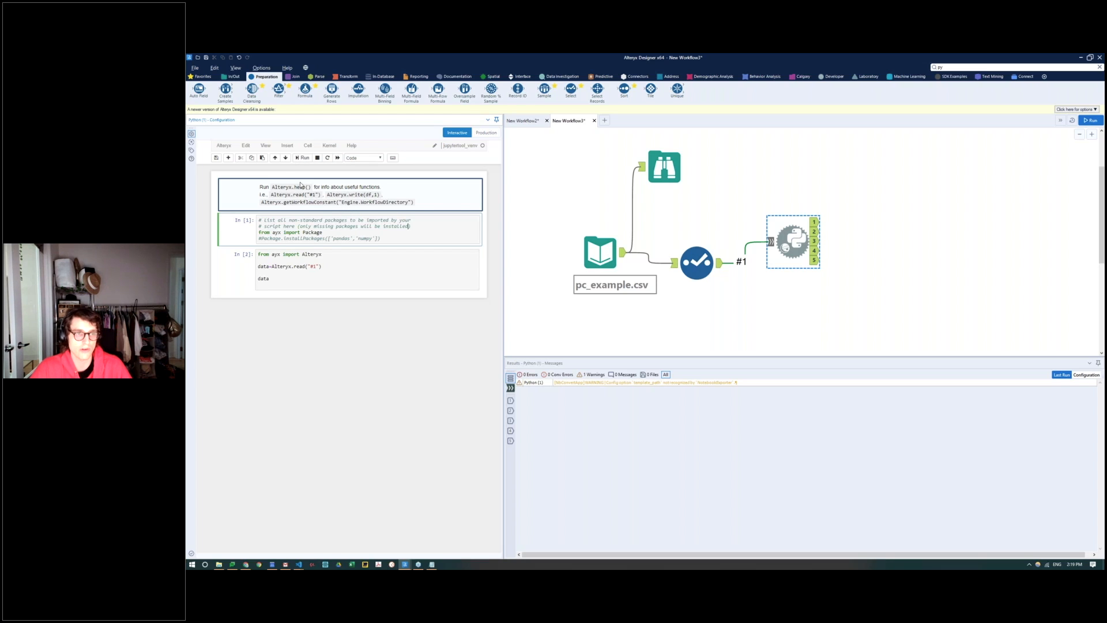
pyautogui.click(304, 160)
pyautogui.click(303, 160)
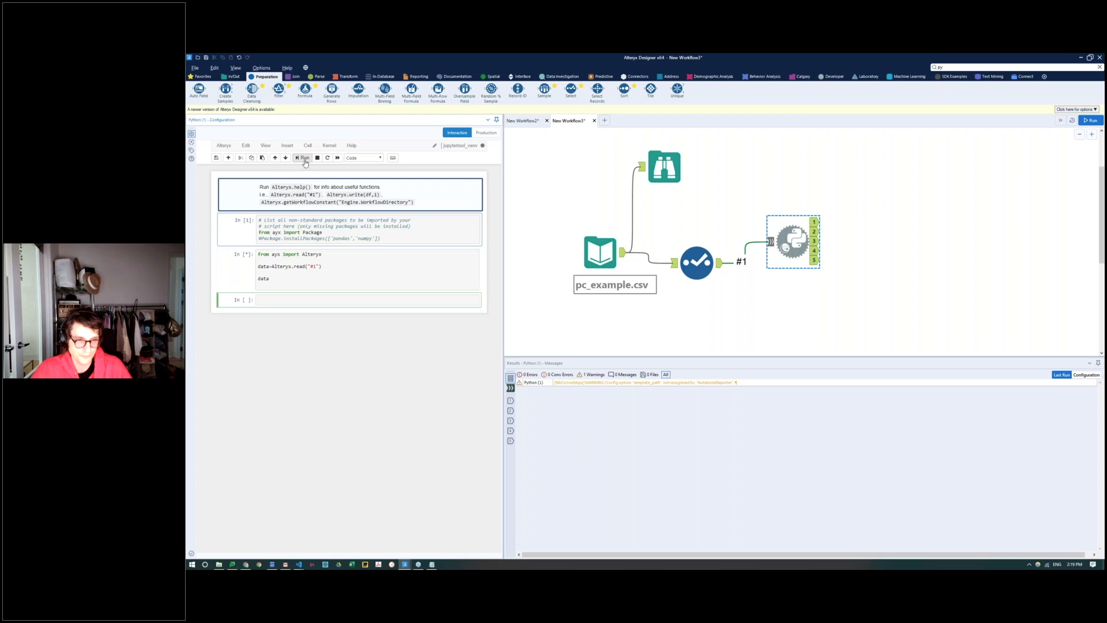
pyautogui.click(1089, 121)
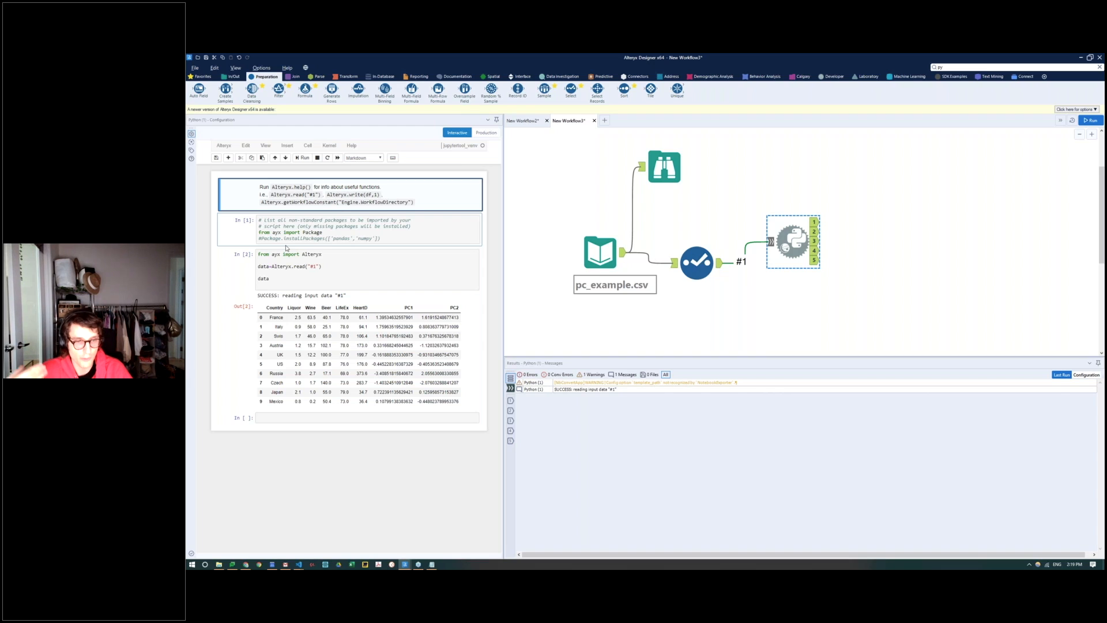
# Step: Review the Alteryx.read("#1") line against the #1 connection feeding the Python tool
pyautogui.click(277, 274)
pyautogui.moveTo(323, 267); pyautogui.dragTo(259, 264)
pyautogui.click(337, 266)
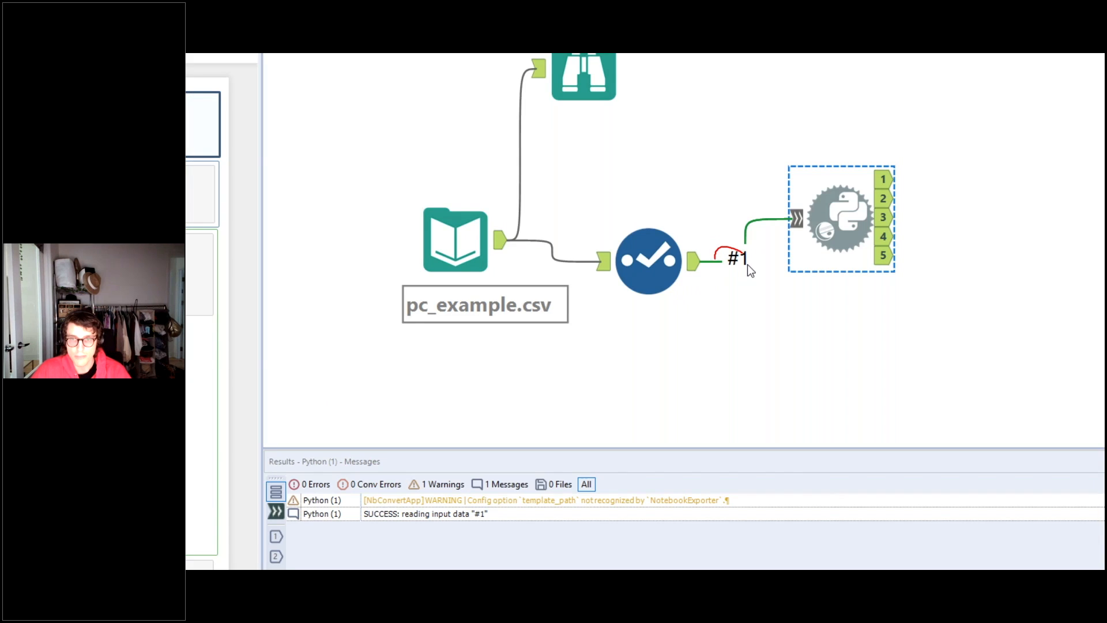
pyautogui.moveTo(620, 240)
pyautogui.mouseDown()
pyautogui.moveTo(683, 227)
pyautogui.moveTo(640, 216)
pyautogui.mouseUp()
pyautogui.press('e')
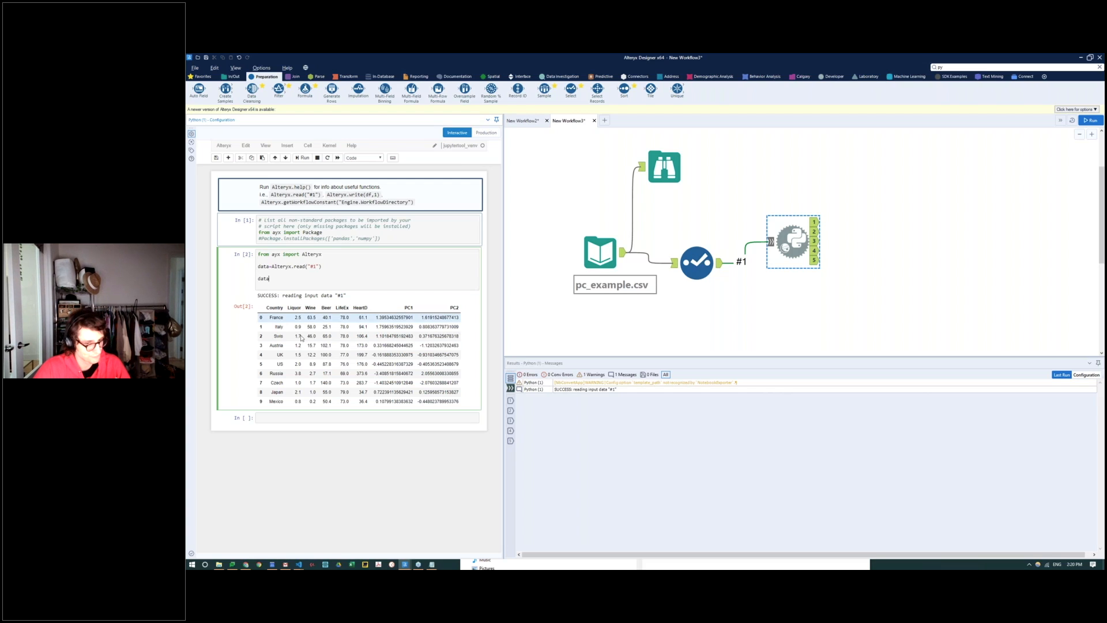
# Step: Import KMeans from sklearn.cluster in the empty cell below the data output
pyautogui.click(270, 416)
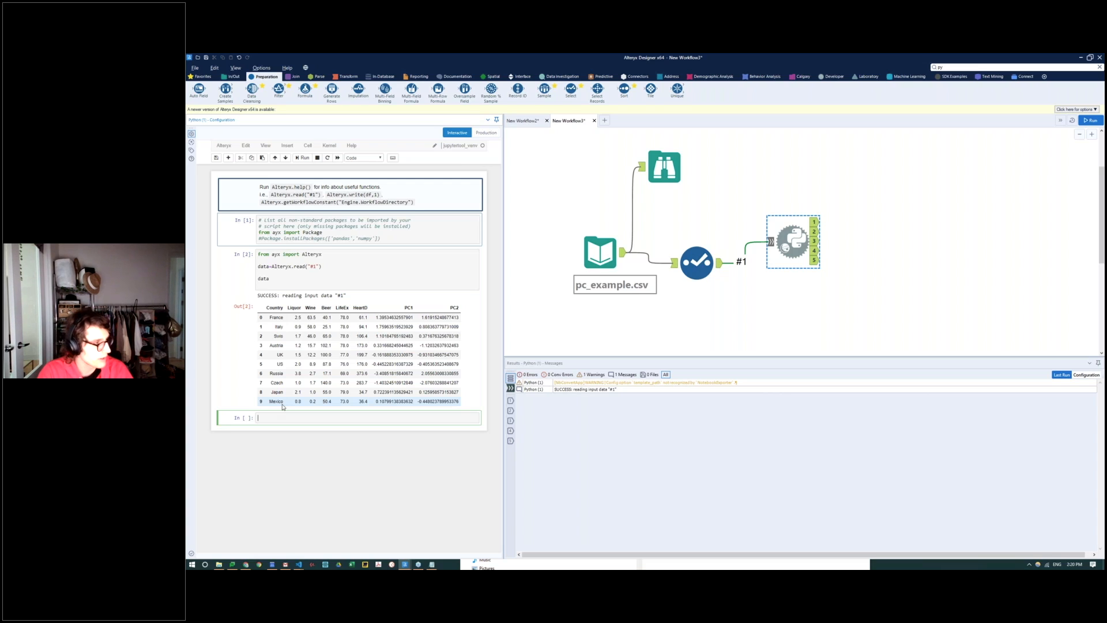
pyautogui.write('fro')
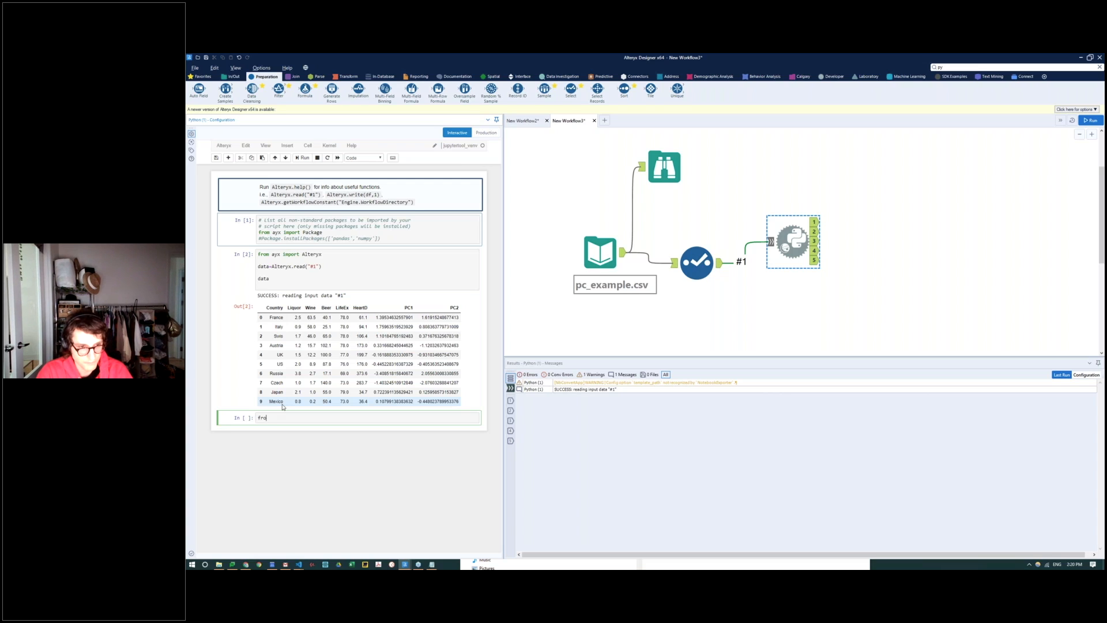
pyautogui.write('m sklearn.cluster i')
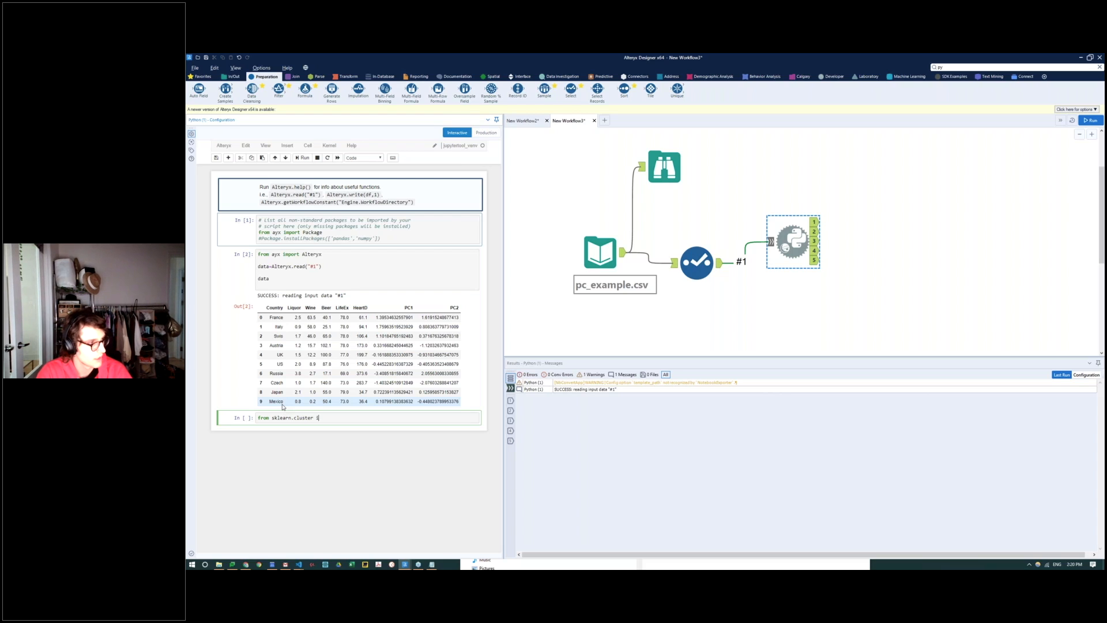
pyautogui.write('mport KMeans')
pyautogui.press('Return')
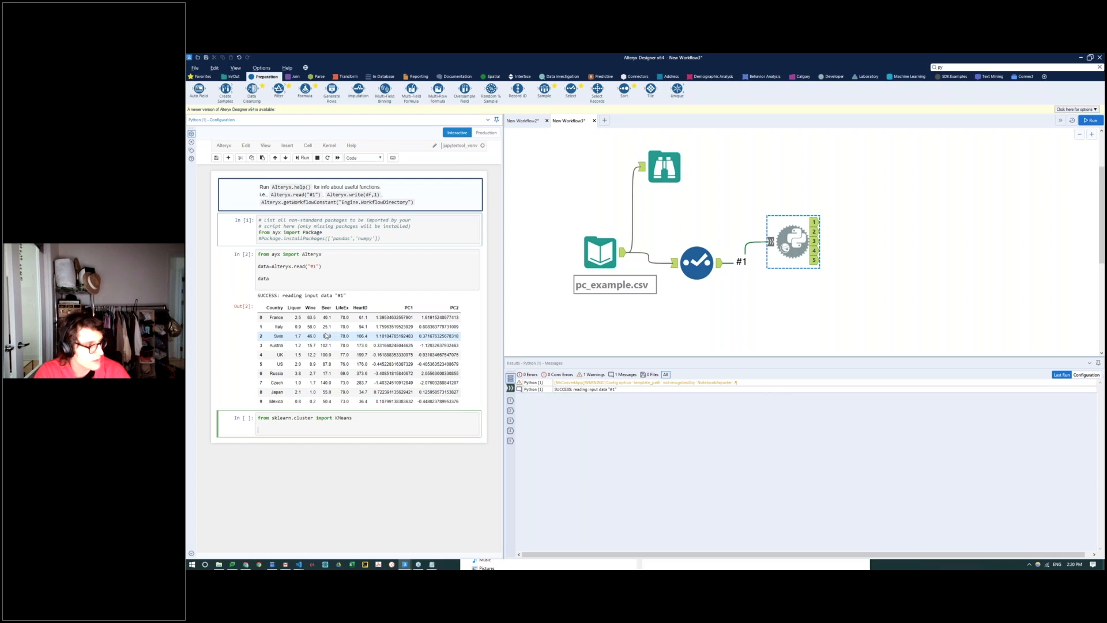
# Step: Below the KMeans import, add the line clusData = [['Liquor','Wine','Beer','LifeEx','HeartD']]
pyautogui.write('clus')
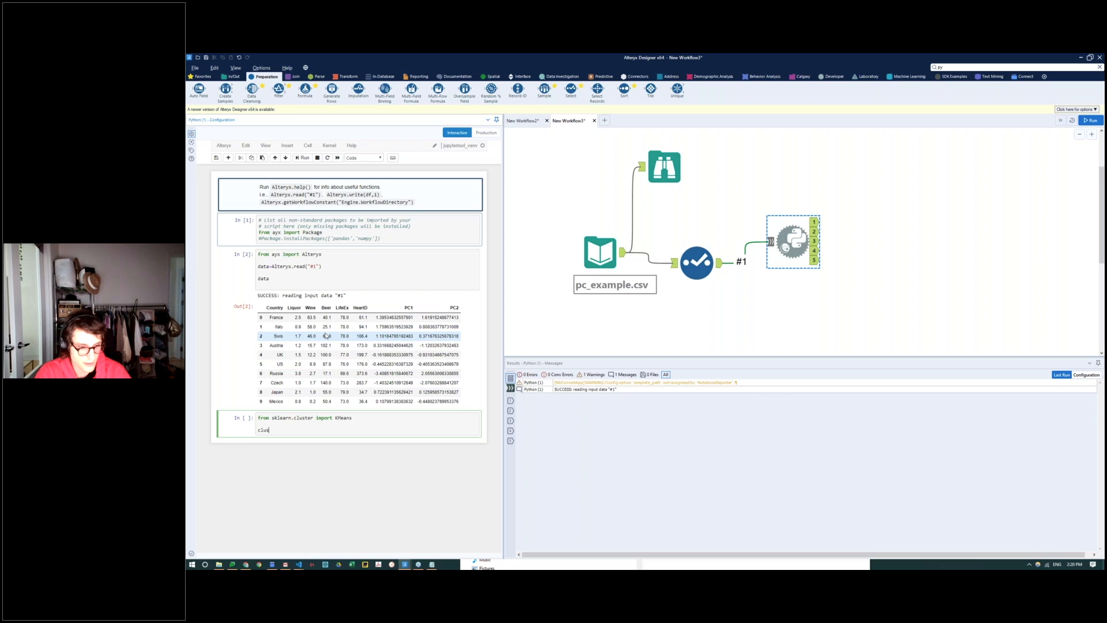
pyautogui.write('Data = ')
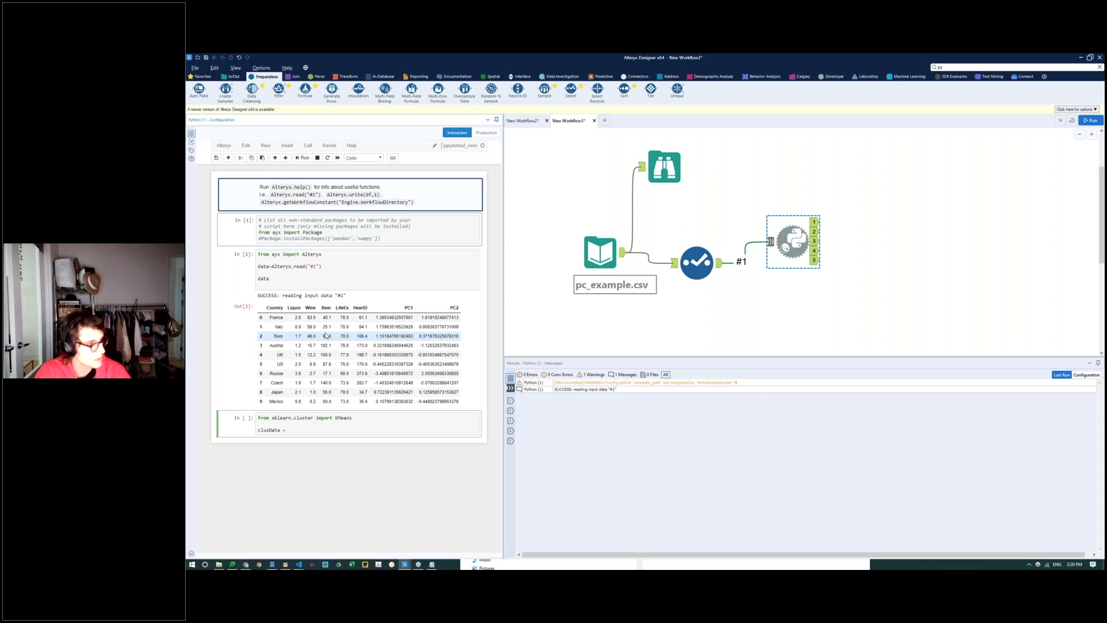
pyautogui.write("[['Liquor',")
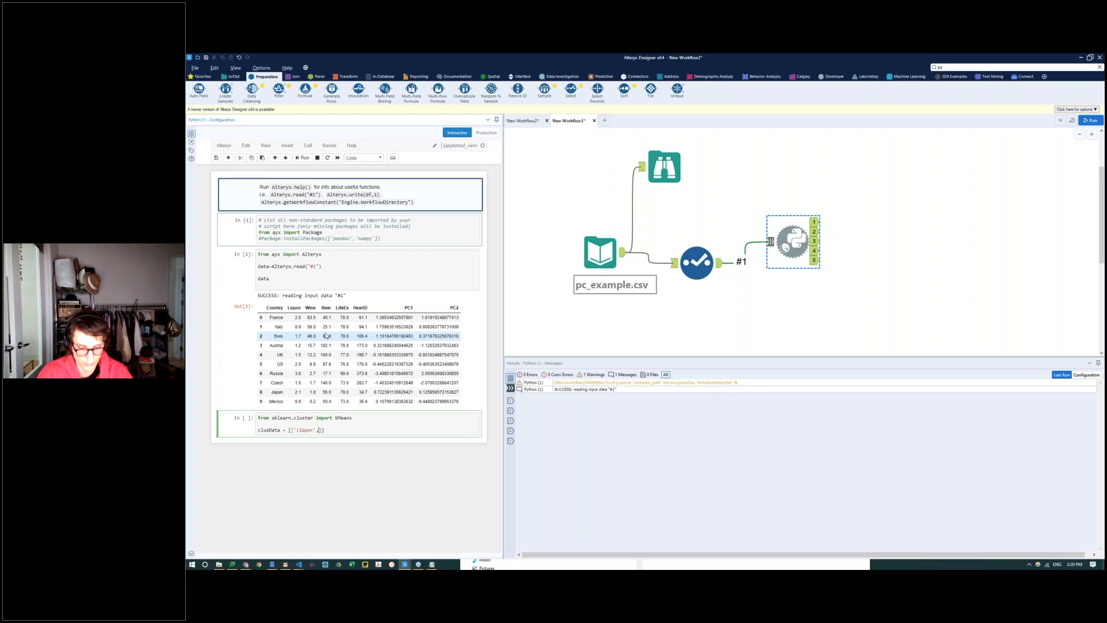
pyautogui.write("'Wine'")
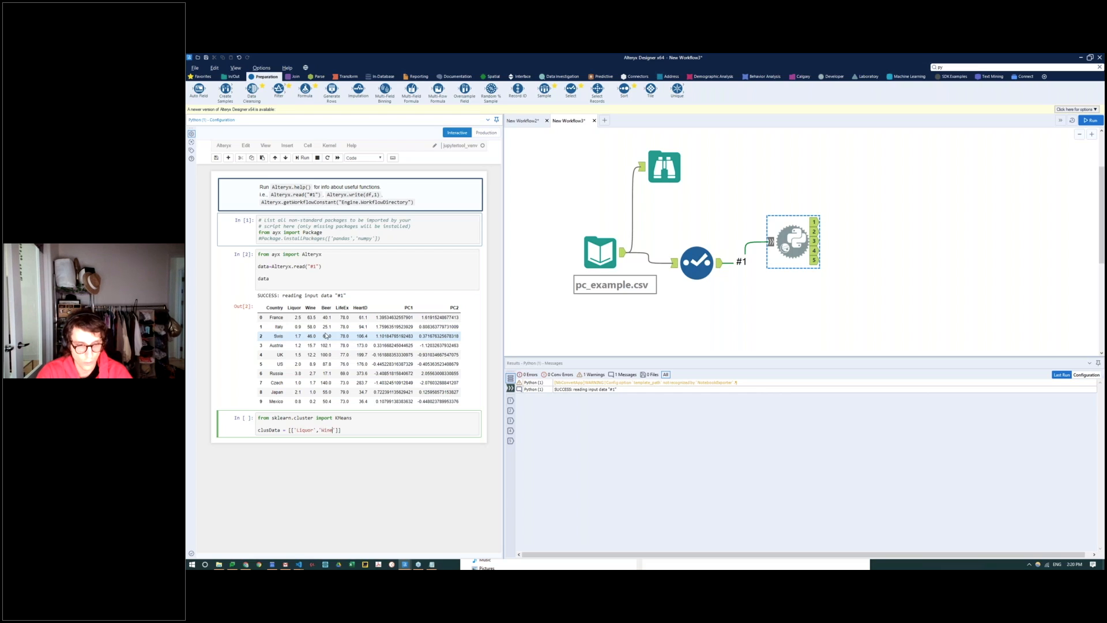
pyautogui.write(",'Beer")
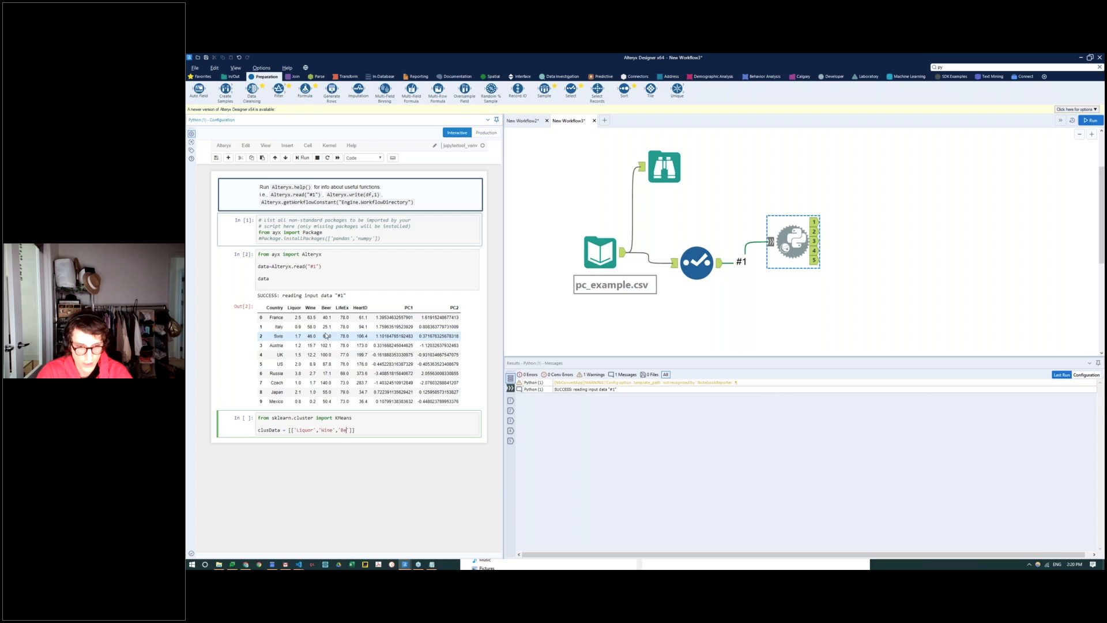
pyautogui.write("','LifeEx")
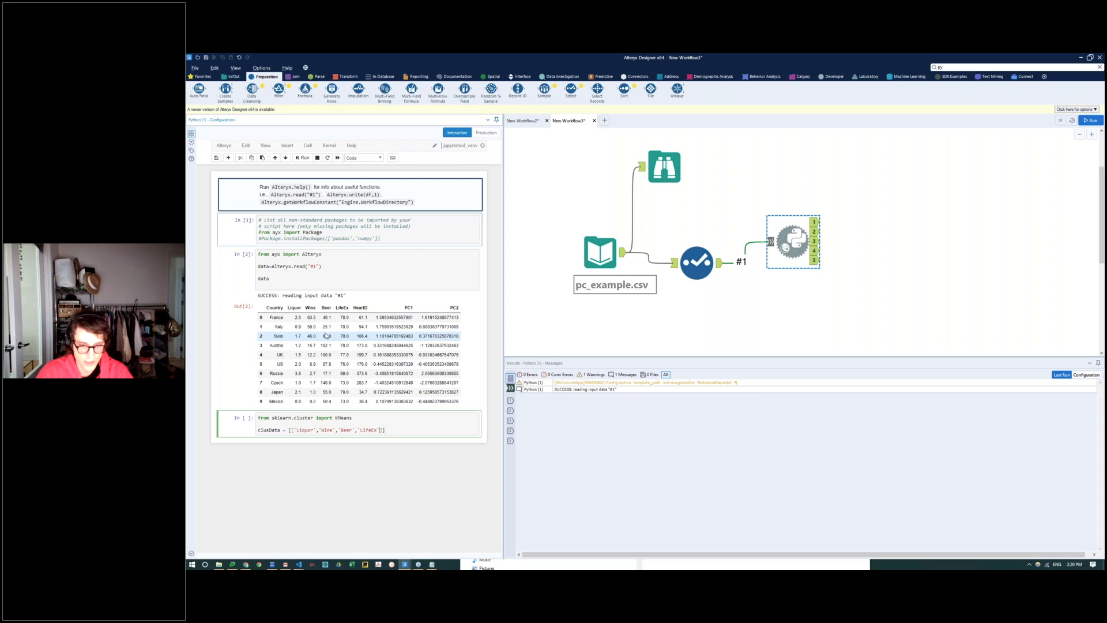
pyautogui.write("','Hea")
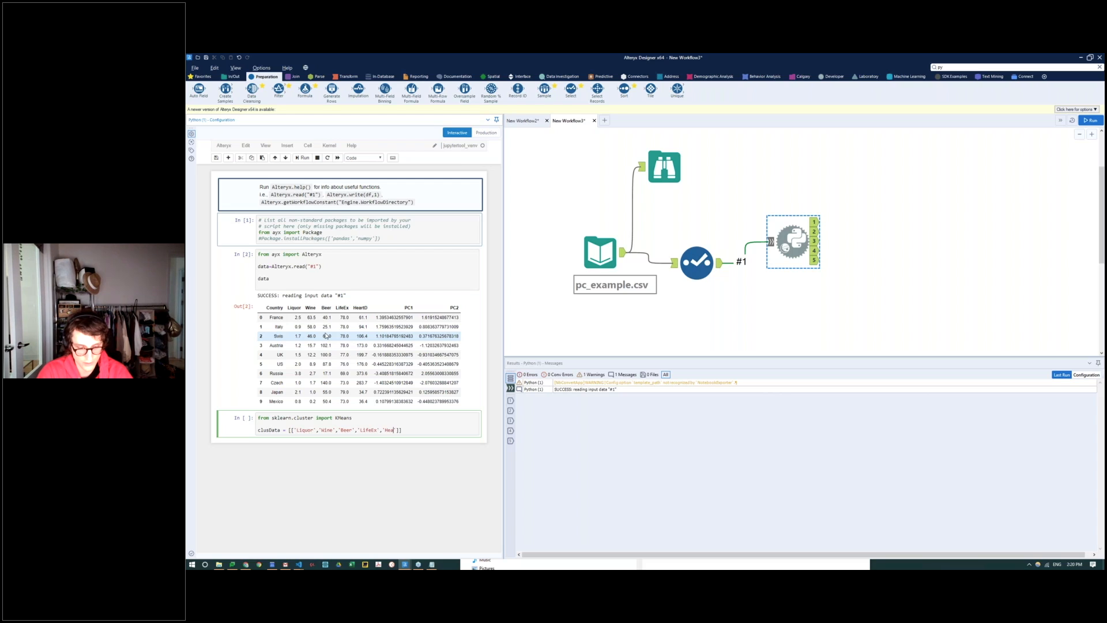
pyautogui.write('rtD')
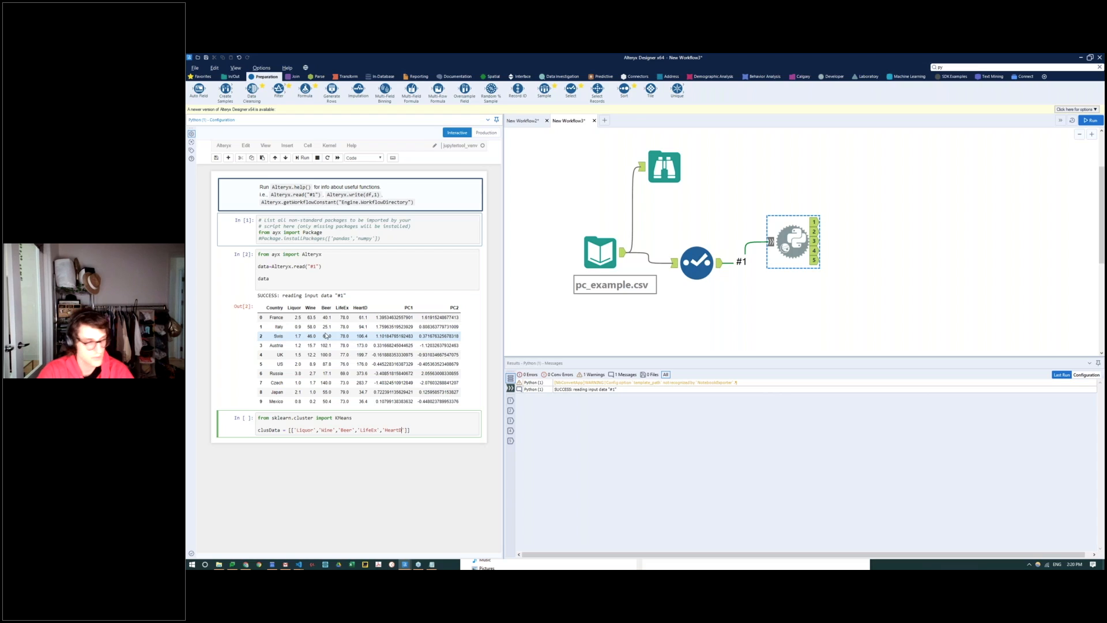
pyautogui.write("'")
pyautogui.press('Return')
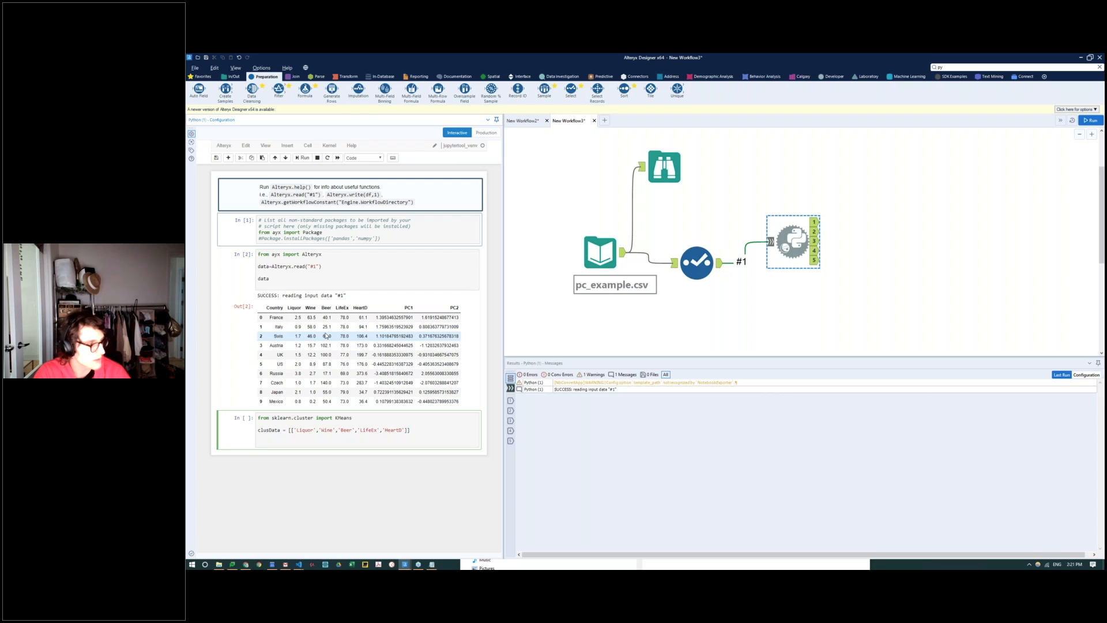
# Step: Add the line kmeans = kMeans(n_cluster =4, random_state=0).fit(clusData) below the clusData line
pyautogui.write('kmeans =')
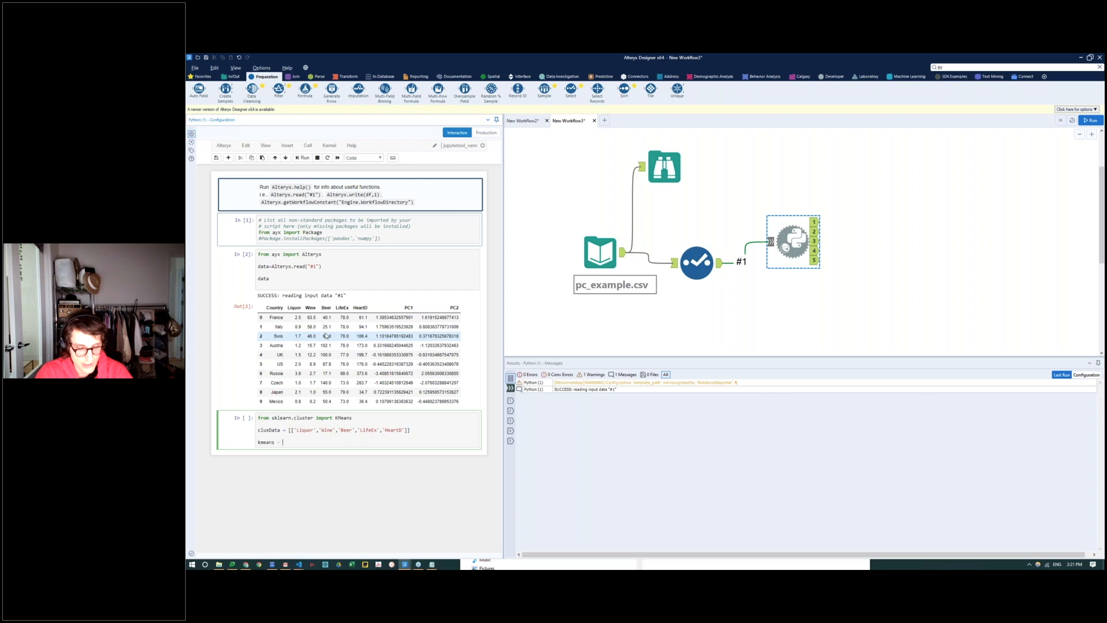
pyautogui.write(' kMeans')
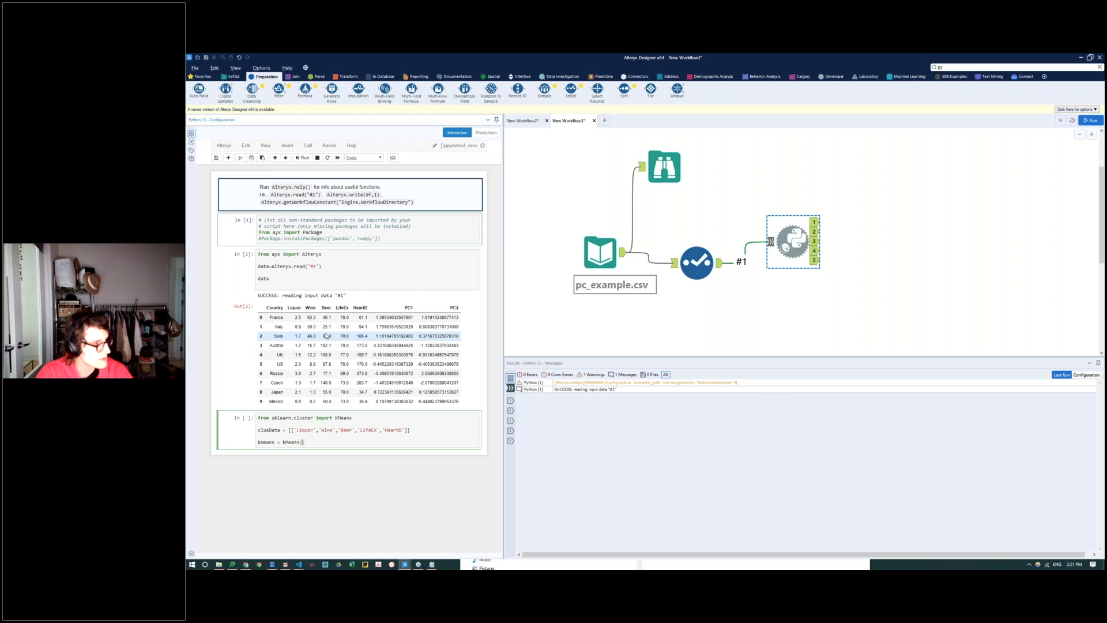
pyautogui.write('(n_cluste')
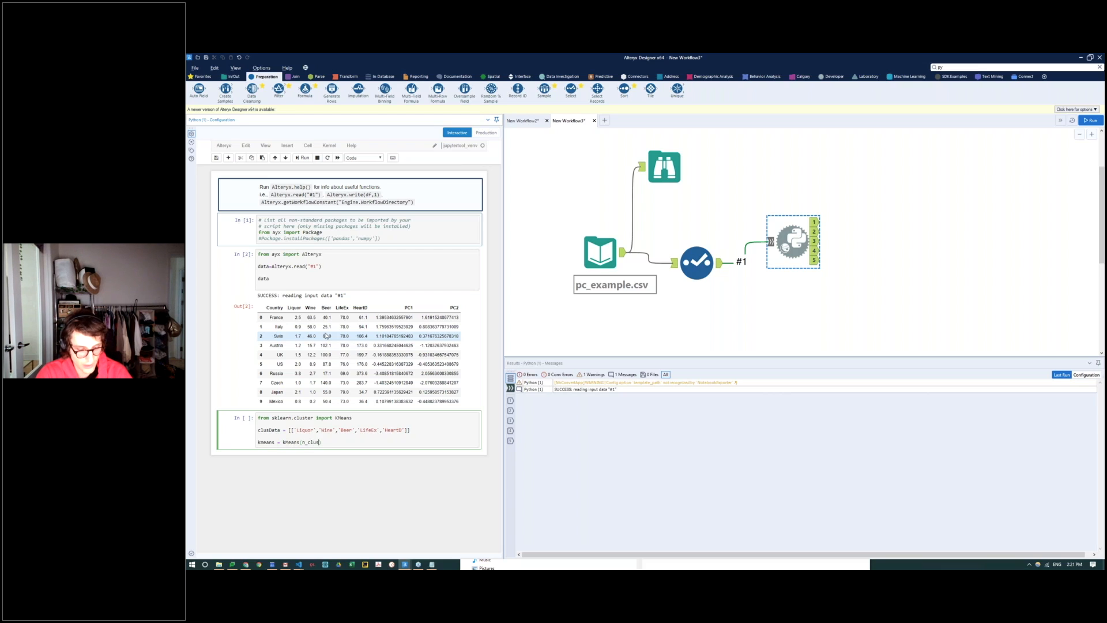
pyautogui.write('rs=4,')
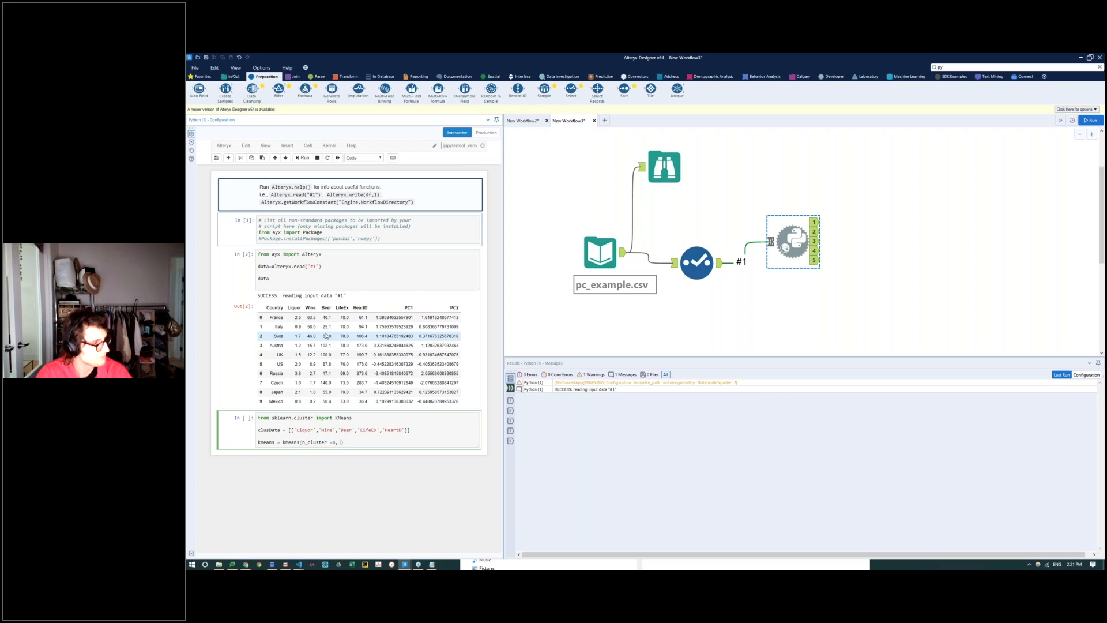
pyautogui.write(' random_state=0')
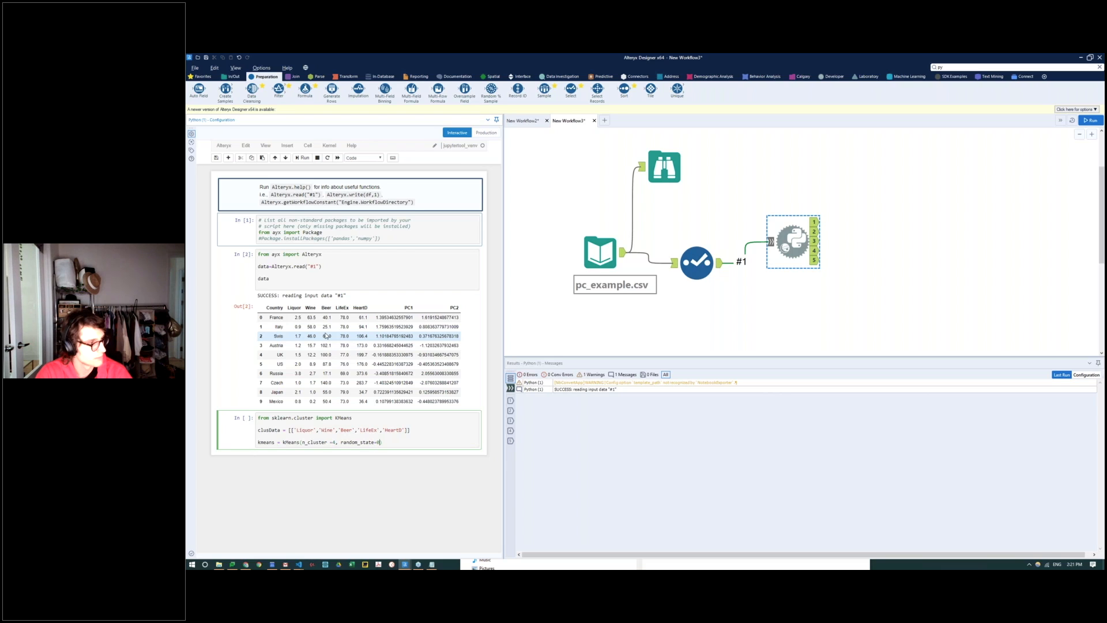
pyautogui.write(').fit')
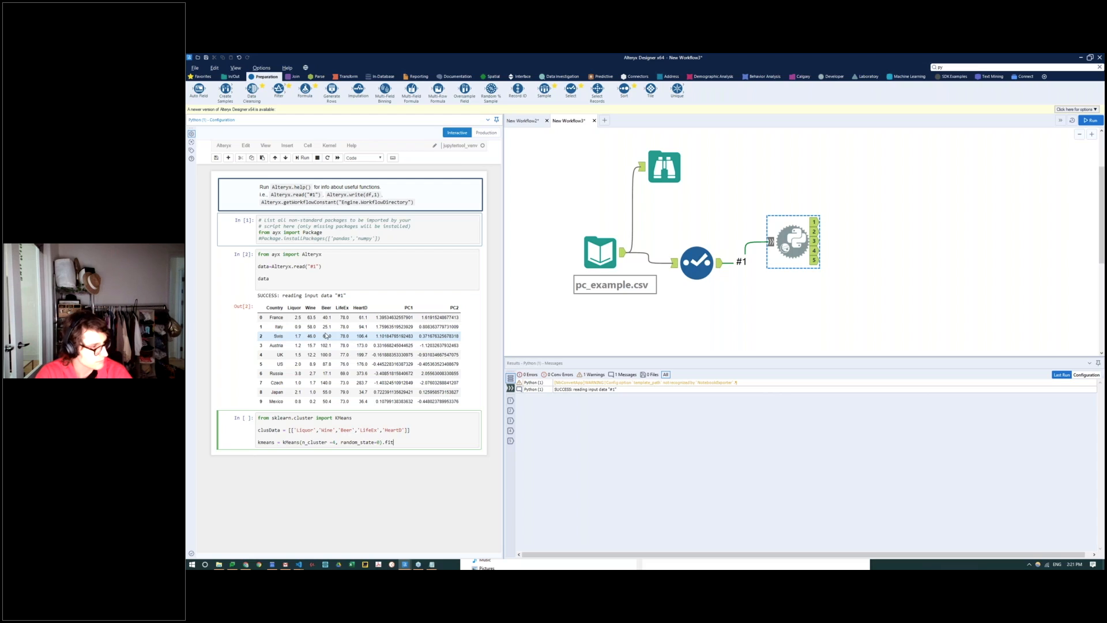
pyautogui.write('(clusData')
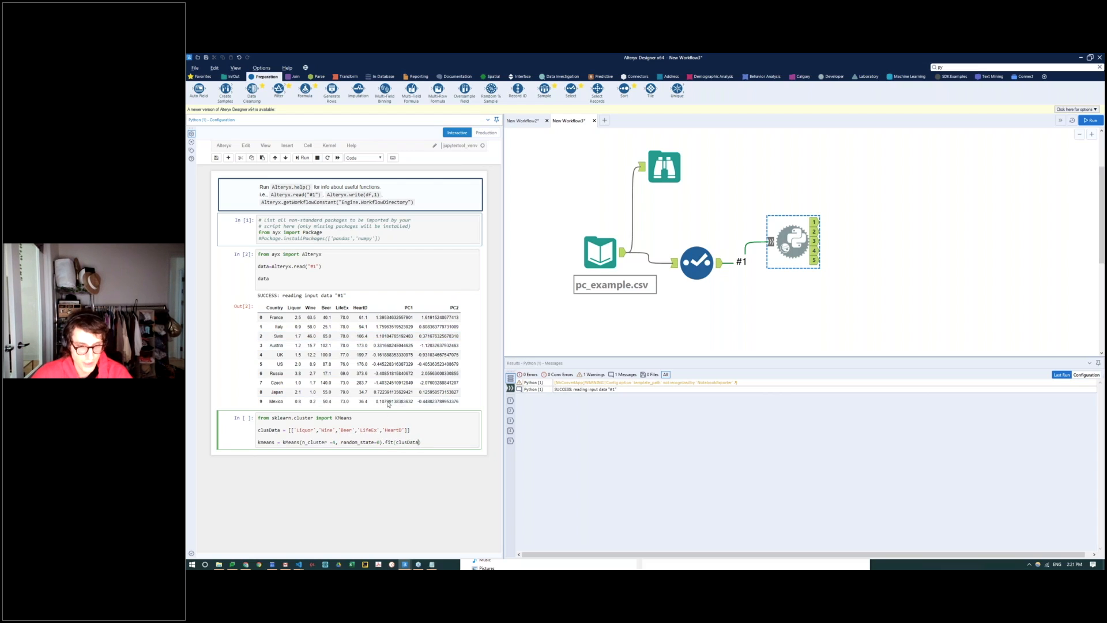
pyautogui.click(304, 436)
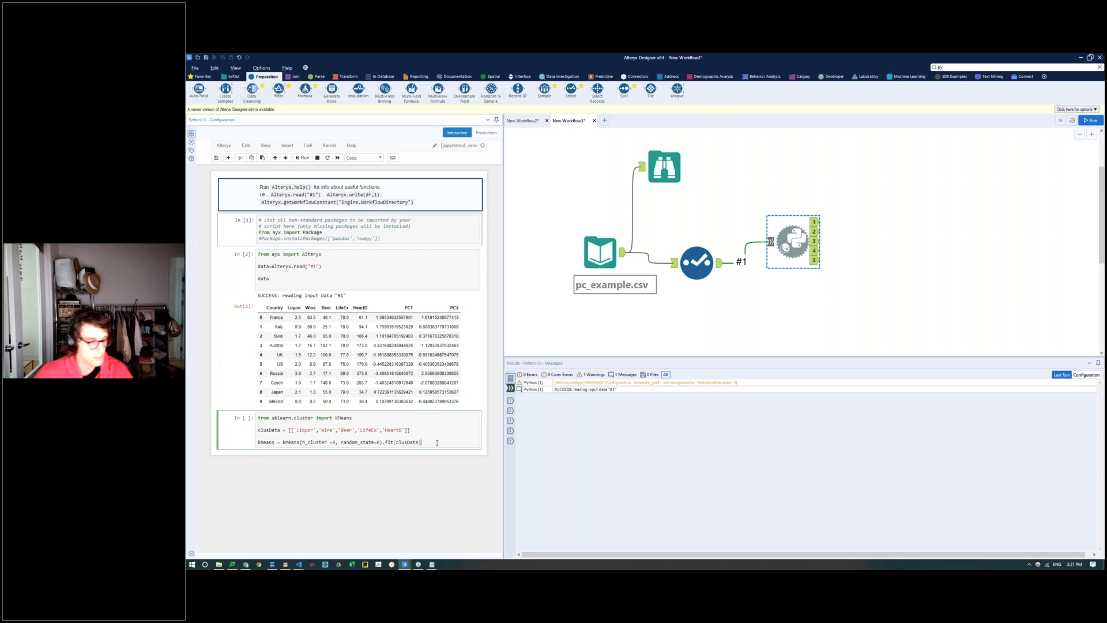
# Step: Add the line print(kmeans.label_) at the end of the clustering cell and run the cell
pyautogui.press('Return')
pyautogui.write('pri')
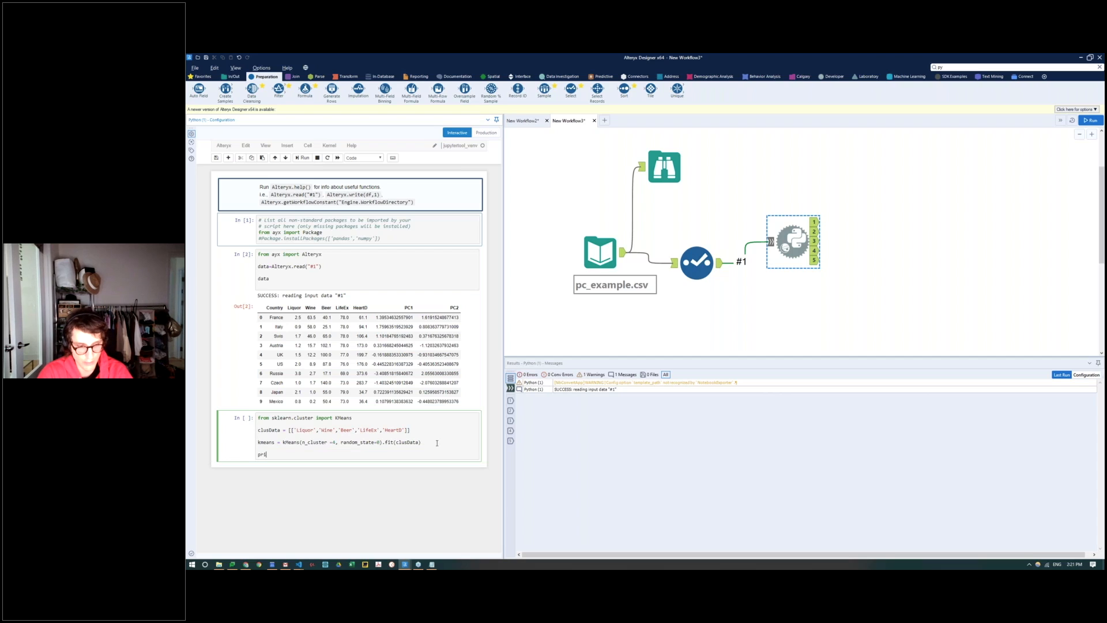
pyautogui.write('nt(kmeans.k')
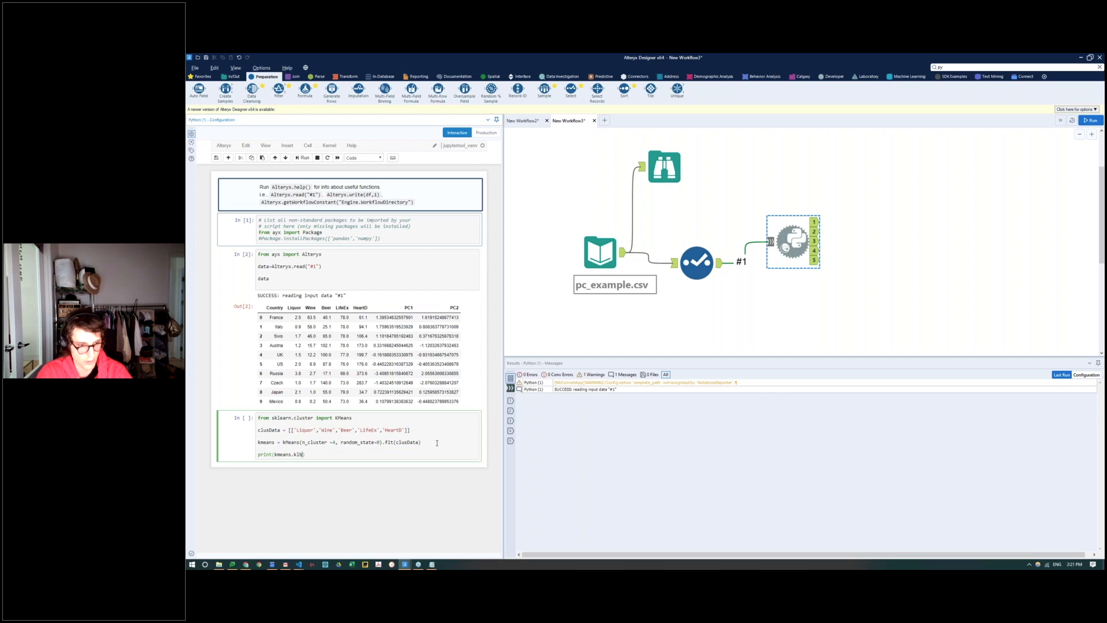
pyautogui.write('lable')
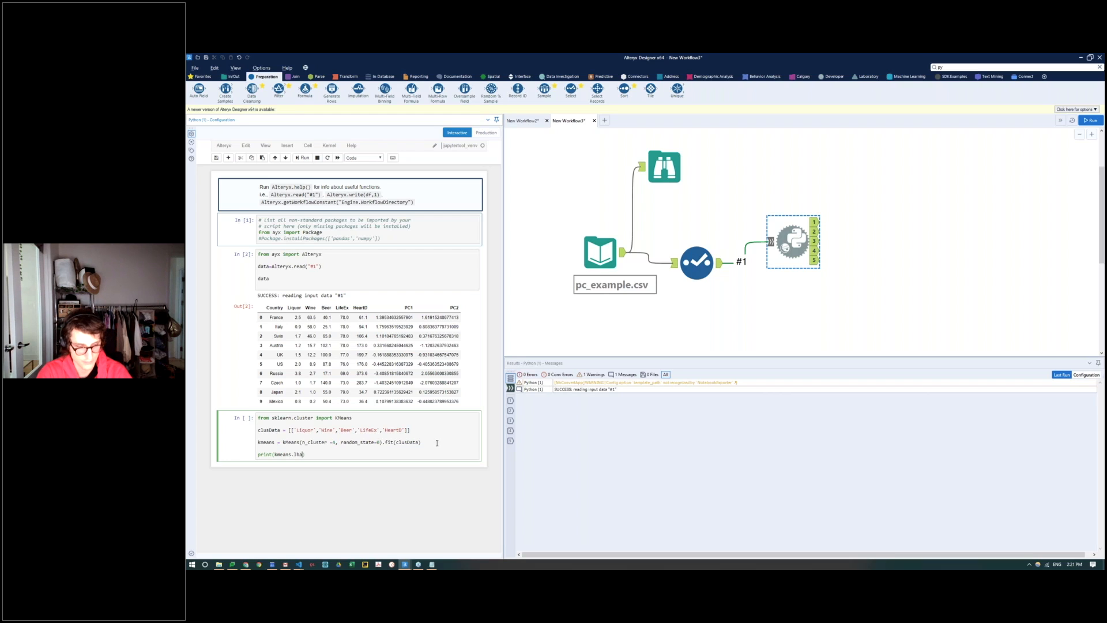
pyautogui.press('BackSpace')
pyautogui.press('BackSpace')
pyautogui.press('BackSpace')
pyautogui.write('bel_')
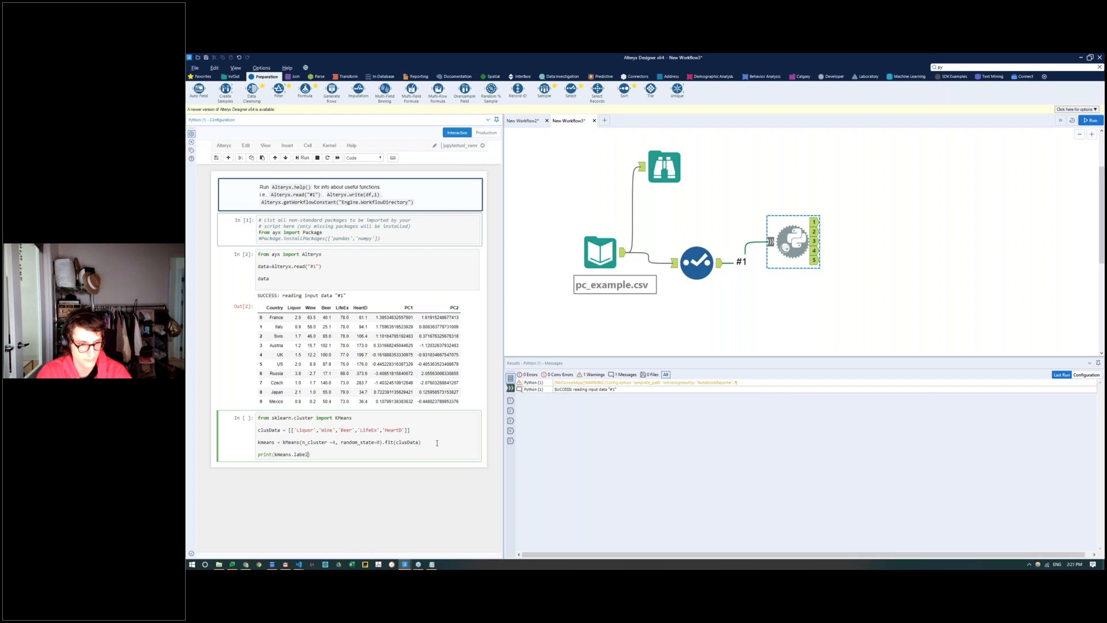
pyautogui.click(304, 158)
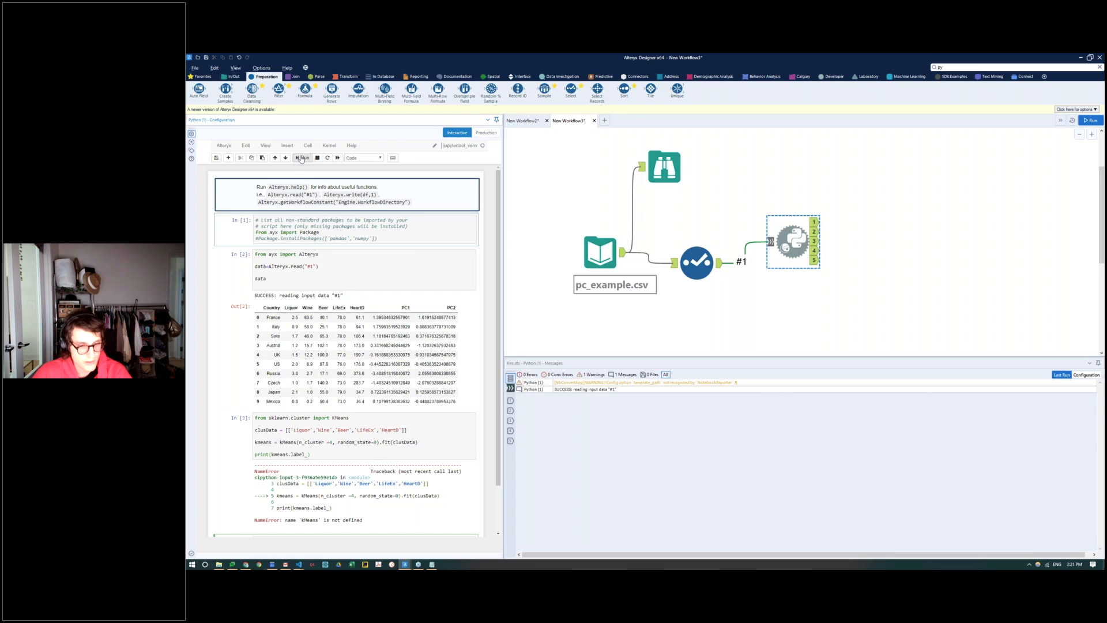
# Step: Replace the kmeans line with kmeans = KMeans(n_clusters=4, random_state=0).fit(clusData) and rerun the cell
pyautogui.click(413, 504)
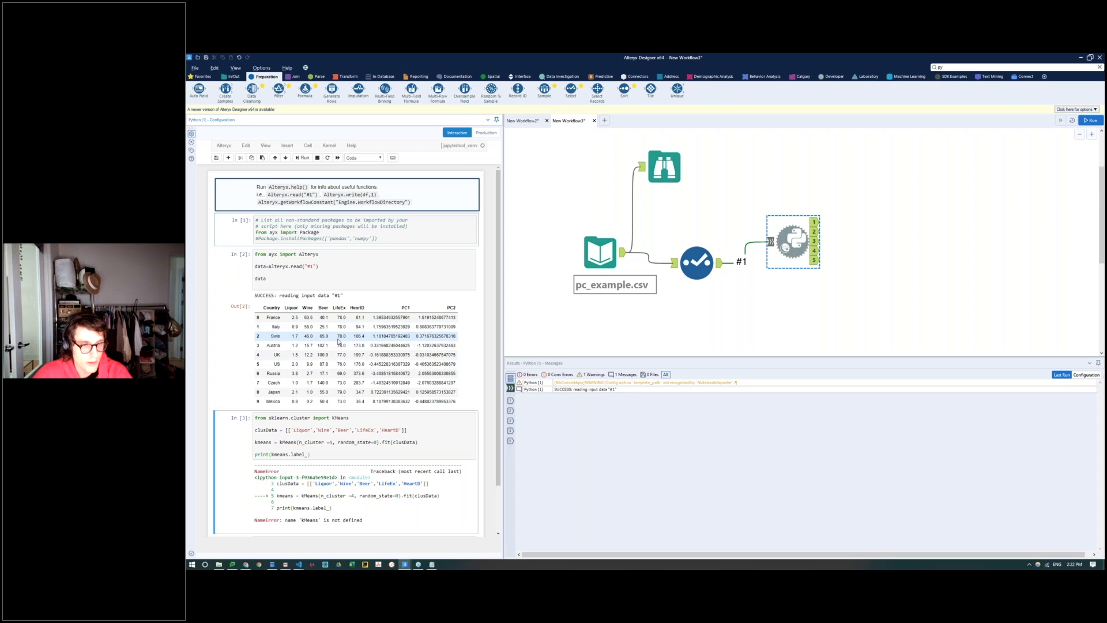
pyautogui.moveTo(432, 442); pyautogui.dragTo(257, 443)
pyautogui.write('kmeans = KMeans(n_clusters=4, random_state=0).fit(clusData)')
pyautogui.click(305, 158)
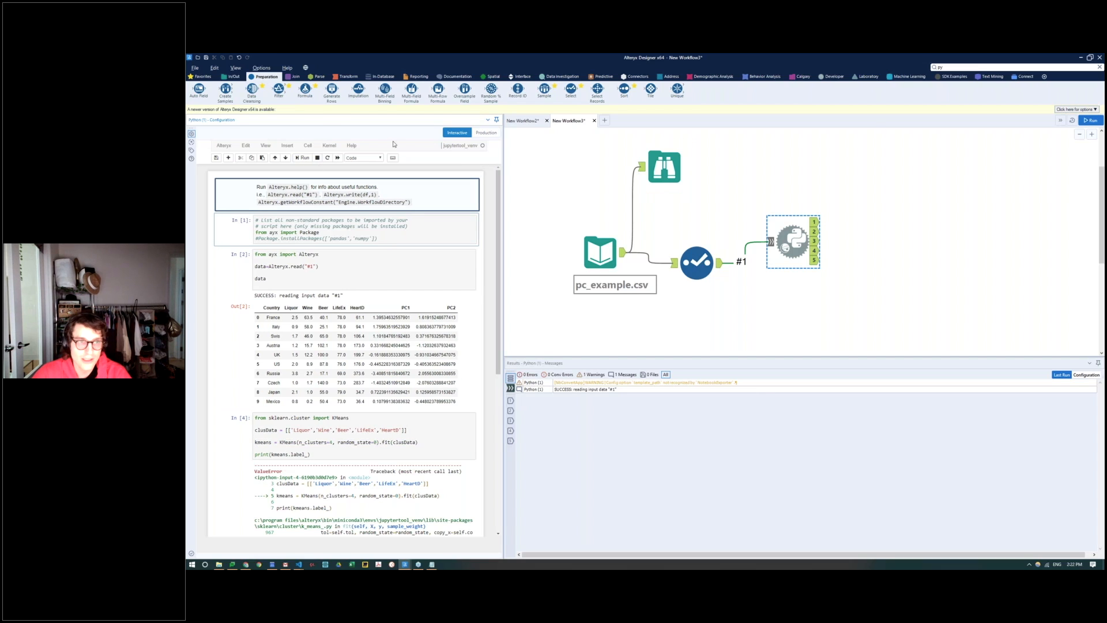
# Step: Restart the notebook kernel and rerun the code cells through the clustering cell
pyautogui.click(330, 145)
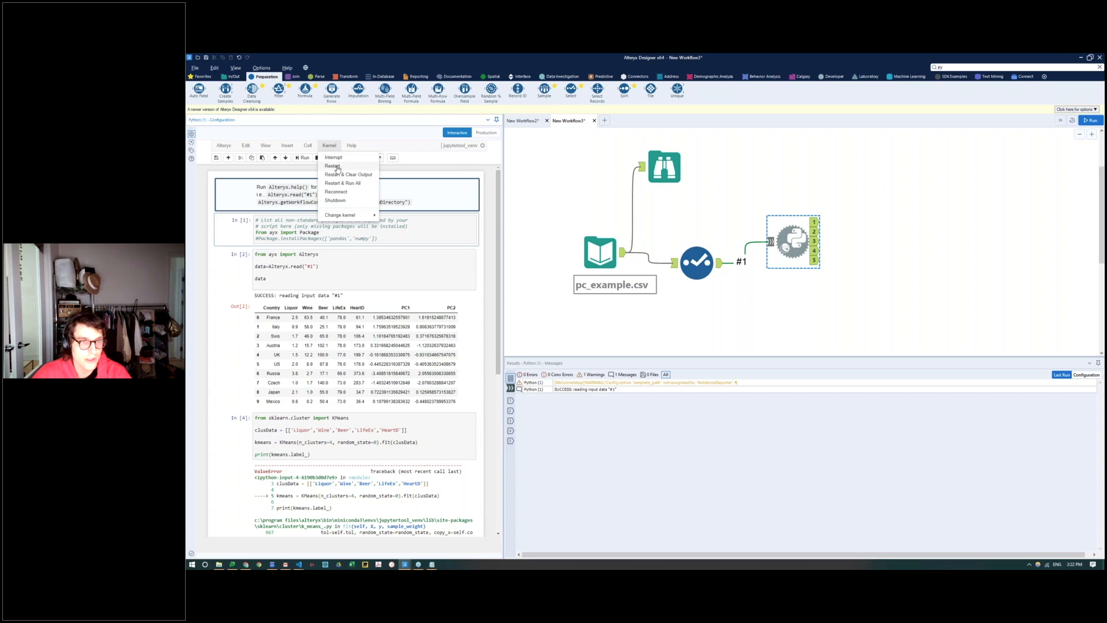
pyautogui.click(338, 167)
pyautogui.click(458, 197)
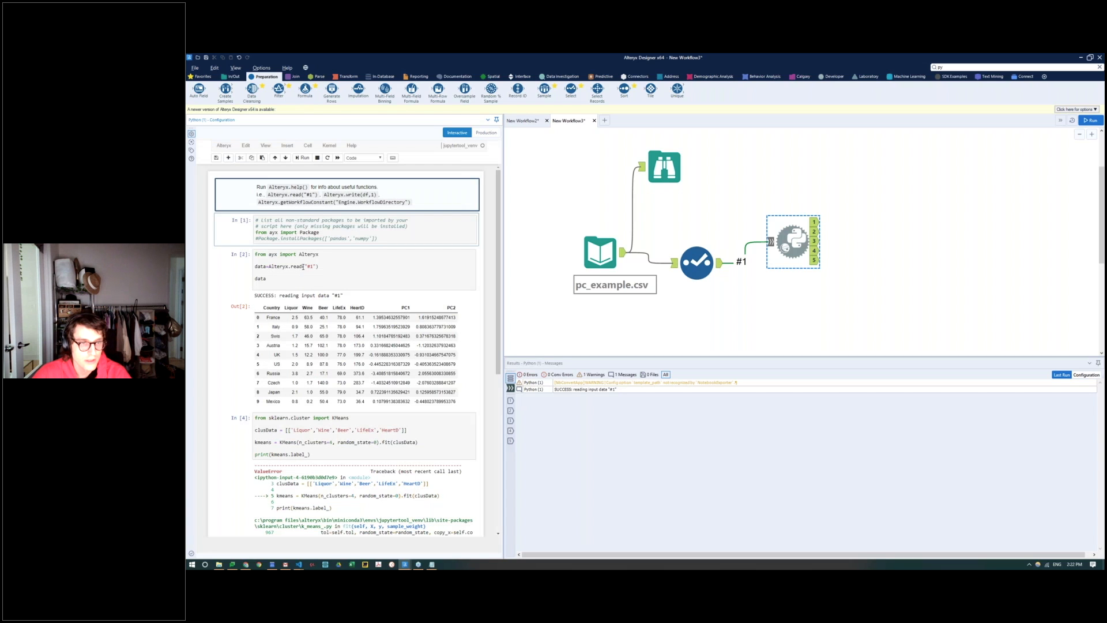
pyautogui.click(304, 160)
pyautogui.click(304, 161)
pyautogui.click(304, 160)
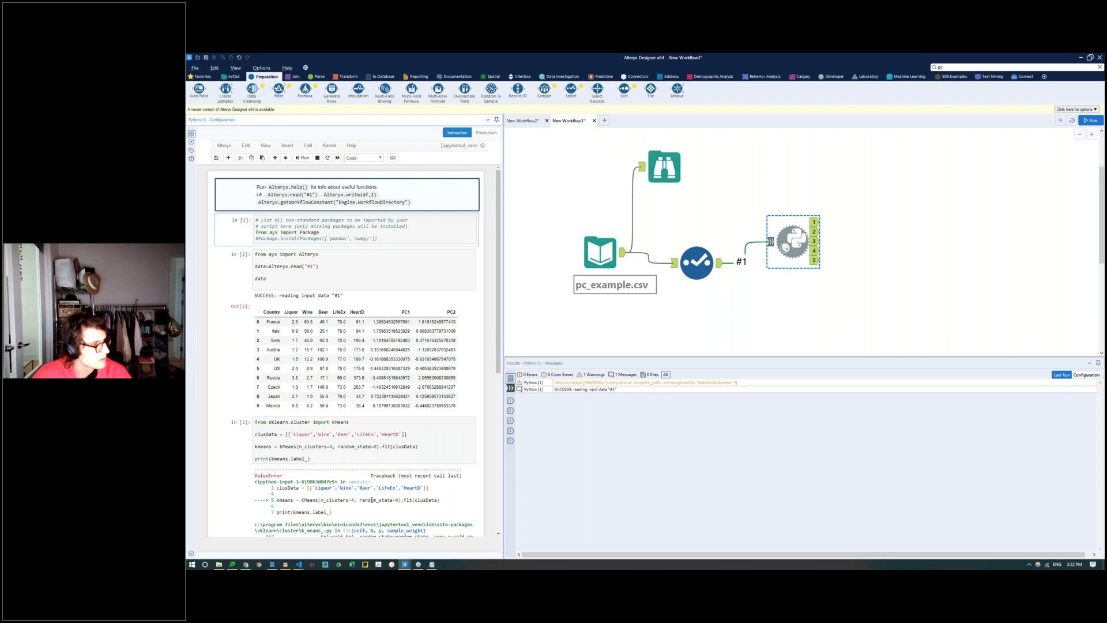
# Step: Replace the clustering cell's code with the prepared commented version that subsets data to five features, fits four KMeans clusters and prints kmeans.labels_
pyautogui.scroll(-3, 329, 323)
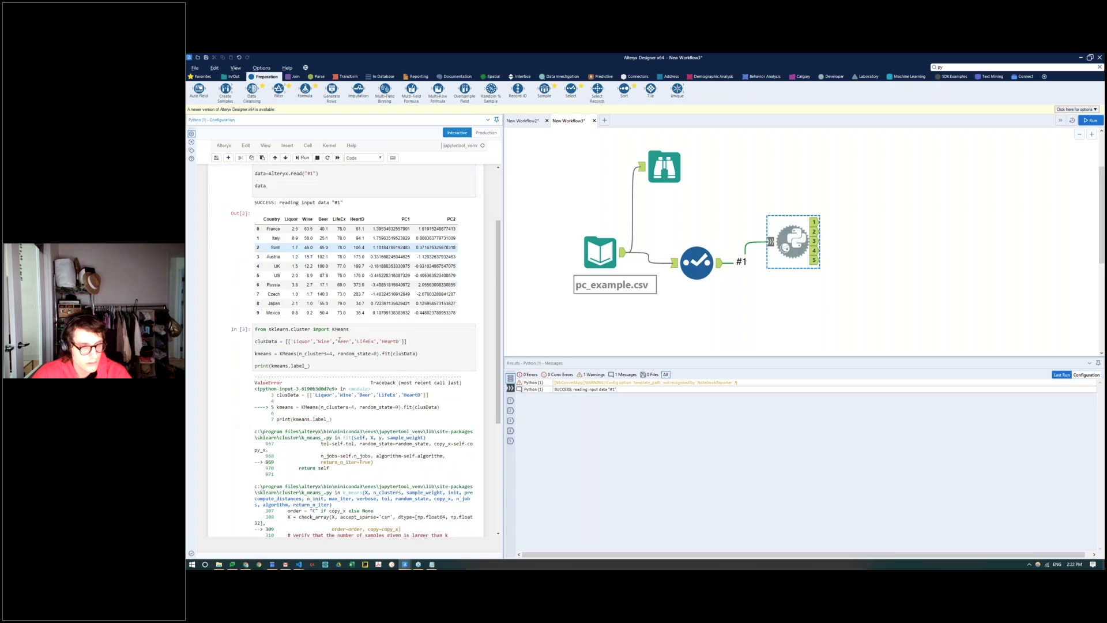
pyautogui.click(329, 316)
pyautogui.hotkey('ctrl', 'a')
pyautogui.write("#import scikit learn kmeans package from sklearn.cluster import KMeans  #subset data to feature used for clustering clusData = data[['Liquor', 'Wine', 'Beer', 'LifeEx', 'HeartD']] #fit subset features to 4  clusters kmeans = KMeans(n_clusters=4, random_state=0).fit(clusData)  #print cluster labels print(kmeans.labels_)")
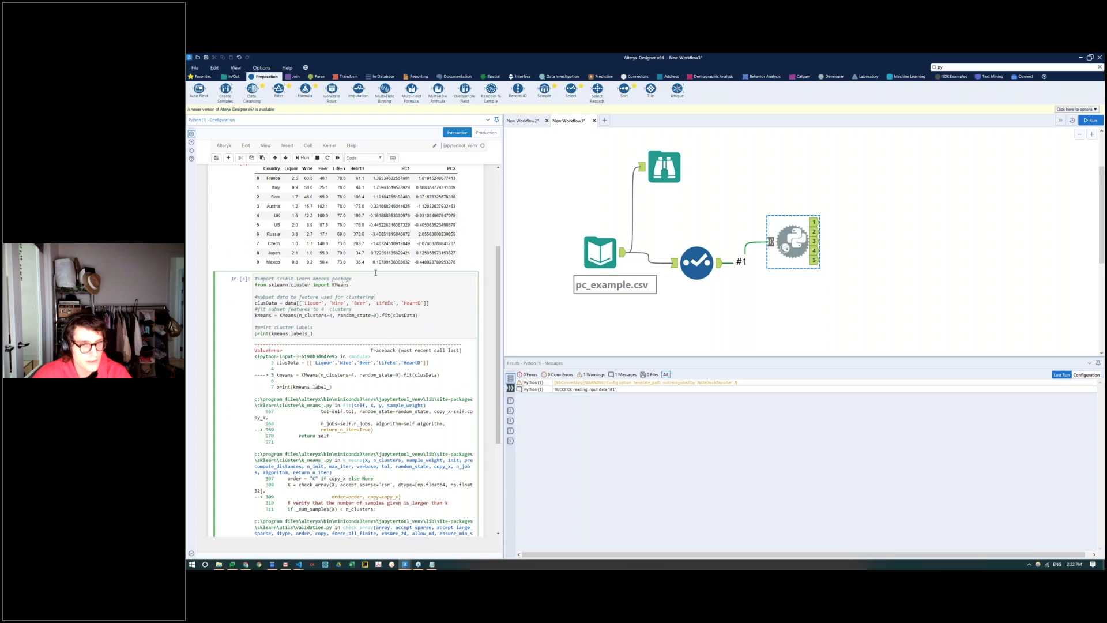
# Step: Run the workflow, and reopen the Python tool's notebook to review the cluster labels printed below the clustering cell
pyautogui.click(1091, 121)
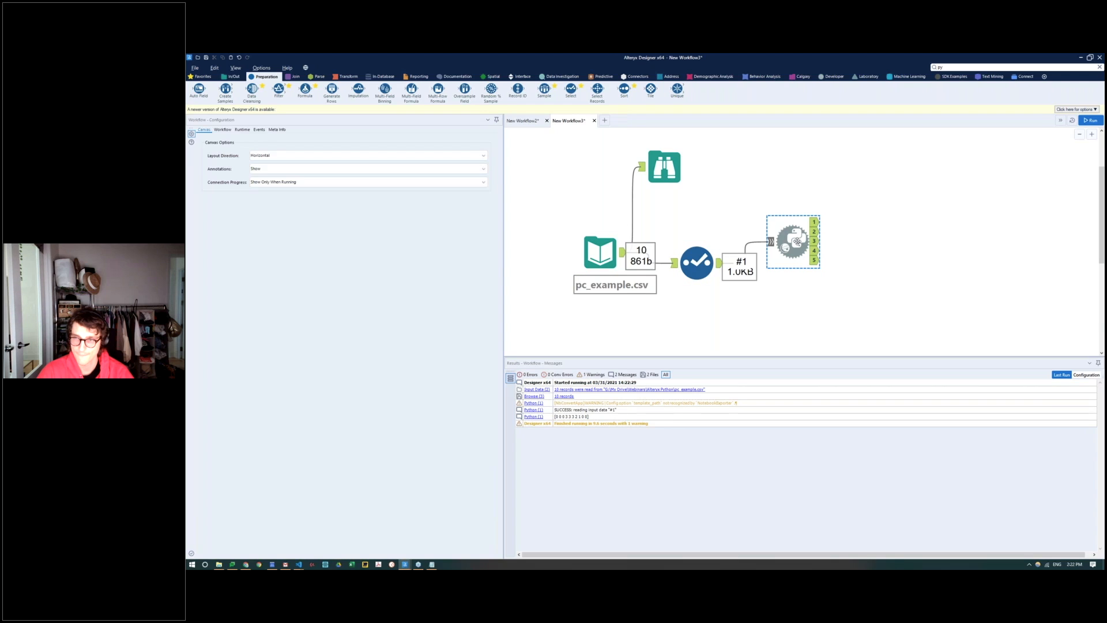
pyautogui.click(796, 241)
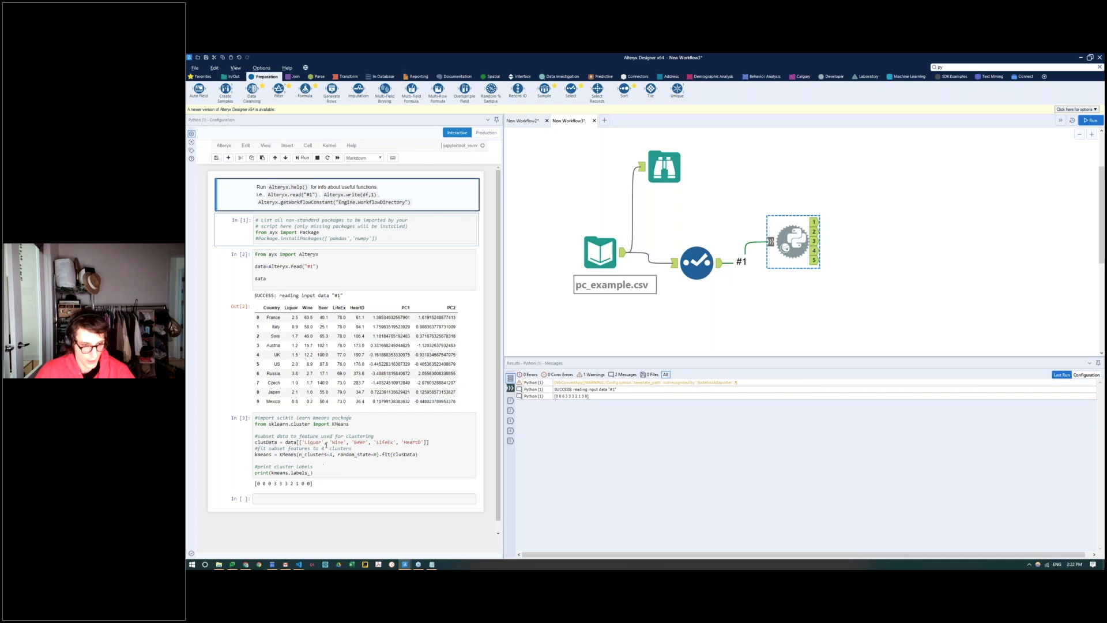
pyautogui.moveTo(313, 483); pyautogui.dragTo(255, 483)
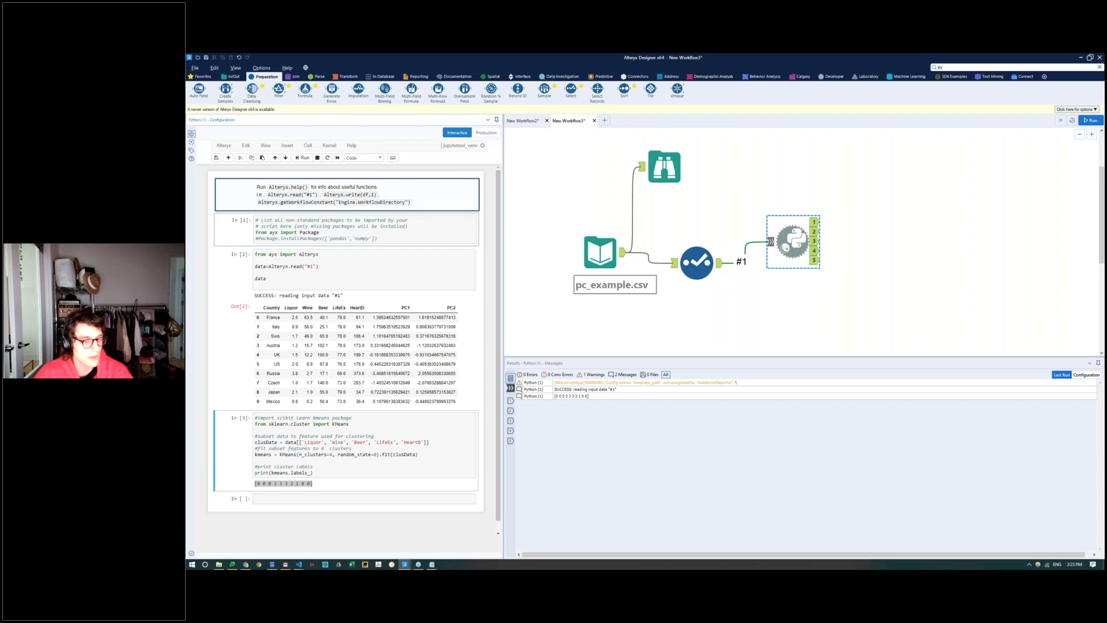
# Step: In the empty last cell, paste matplotlib code plotting HeartD against LifeEx, coloured by kmeans.labels_ and titled "Life Expectancy vs Heart Disease"
pyautogui.click(267, 499)
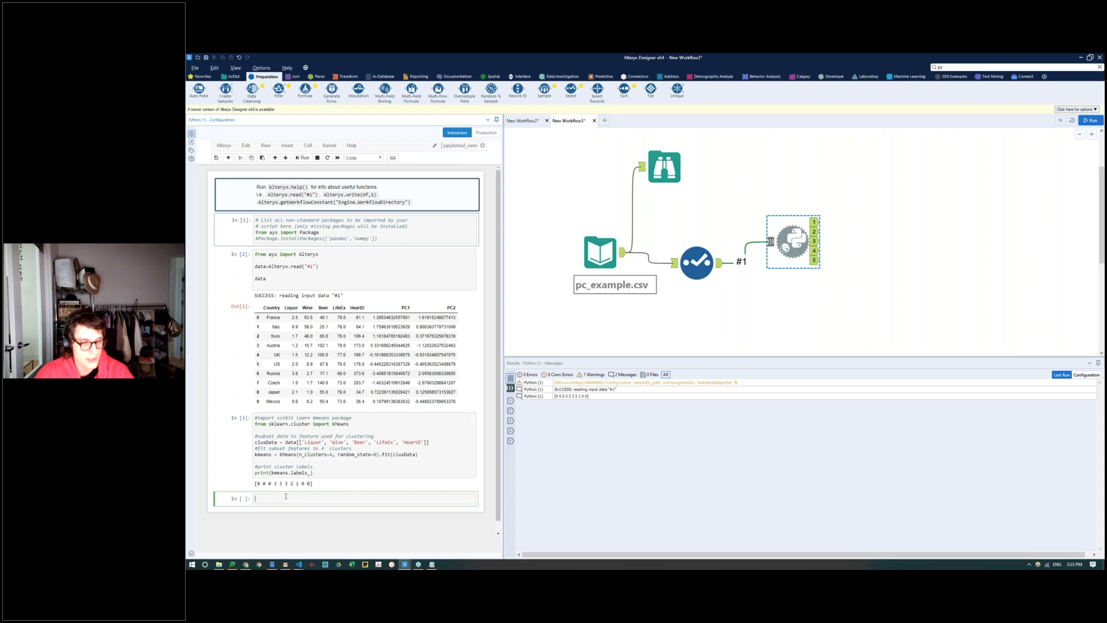
pyautogui.write('#import matplot lib import matplotlib.pyplot as plt  #create scatter plot plt.scatter(clusData["HeartD"], clusData[\'LifeEx\'], c=kmeans.labels_) #add title plt.title("Life Expectancy vs Heart Disease")')
pyautogui.scroll(-2, 323, 475)
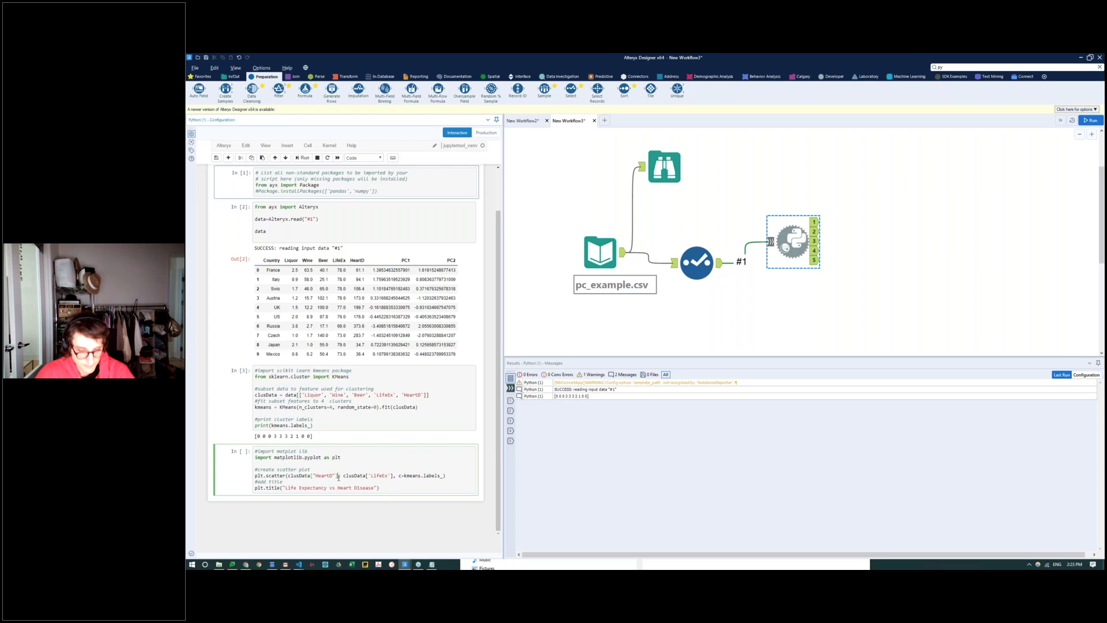
pyautogui.moveTo(338, 478); pyautogui.dragTo(377, 477)
pyautogui.click(313, 475)
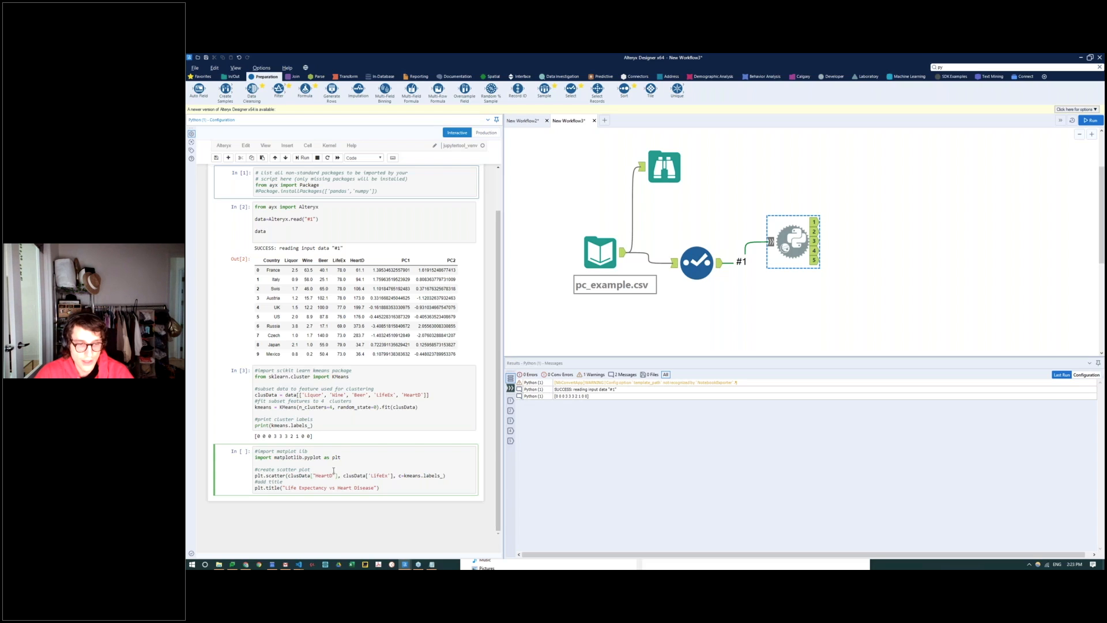
# Step: Try adding a bare plt.scatter line at the end of the plotting cell and running it
pyautogui.click(410, 490)
pyautogui.press('Return')
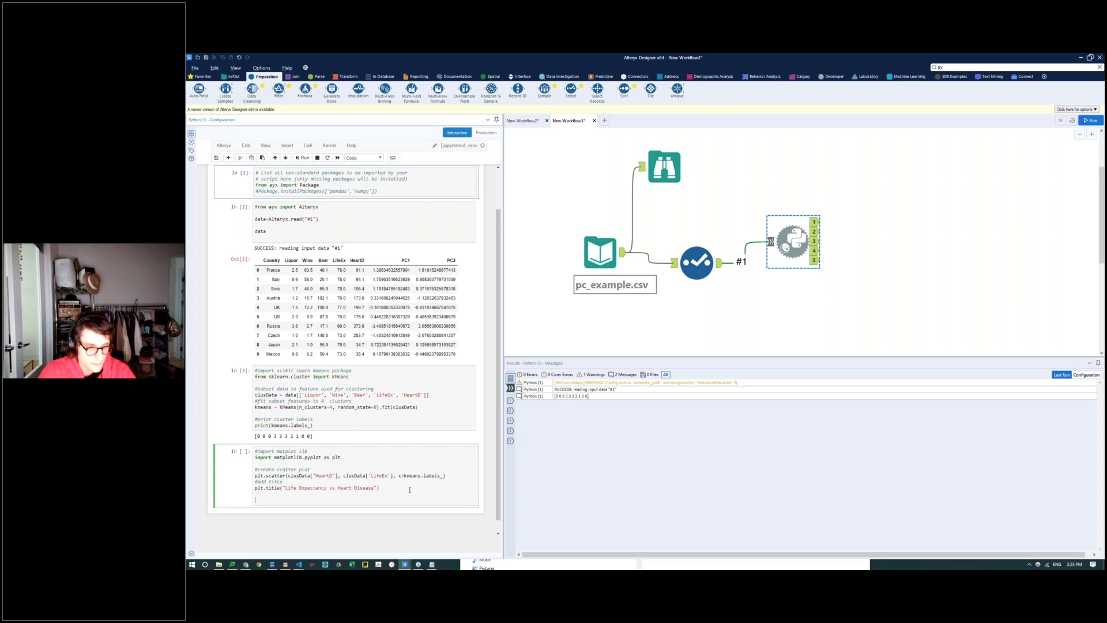
pyautogui.write('plt.scatter')
pyautogui.hotkey('shift', 'Return')
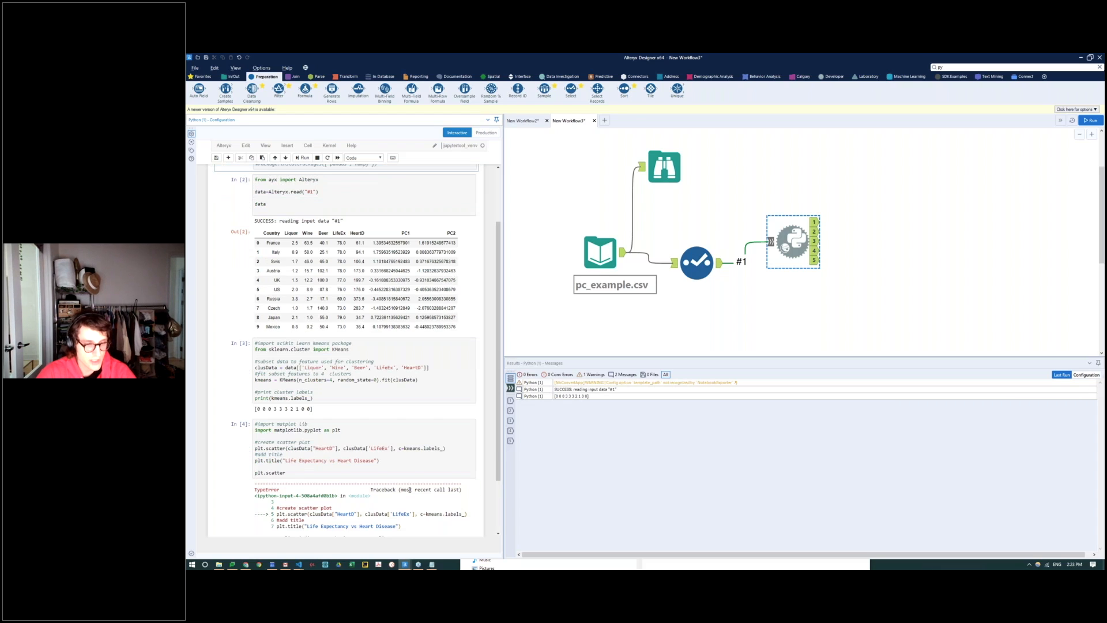
# Step: Remove the bare plt.scatter line from the plotting cell and rerun the cell
pyautogui.tripleClick(297, 473)
pyautogui.press('BackSpace')
pyautogui.hotkey('shift', 'Return')
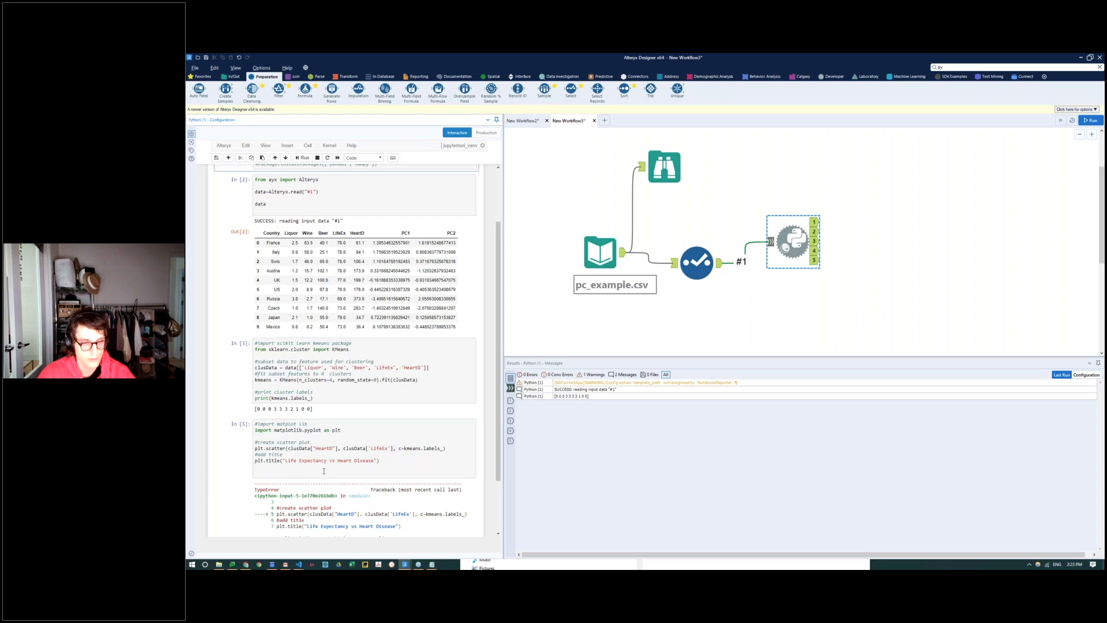
pyautogui.hotkey('shift', 'Return')
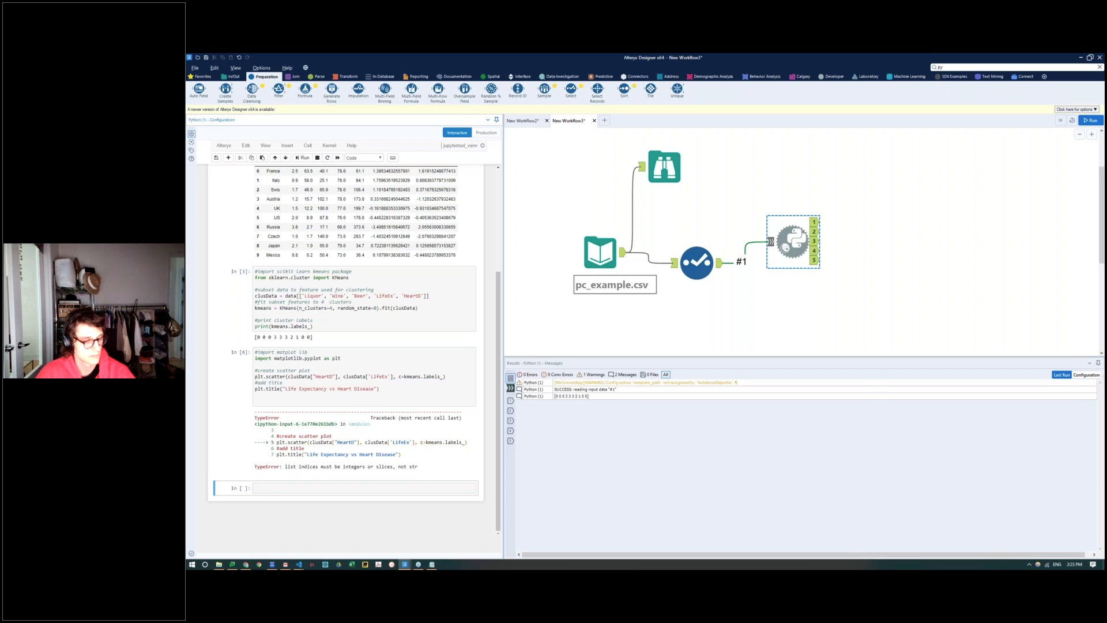
# Step: Rerun the KMeans clustering cell and the plotting cell below it to draw the scatter plot
pyautogui.click(404, 467)
pyautogui.click(288, 283)
pyautogui.click(311, 160)
pyautogui.click(309, 160)
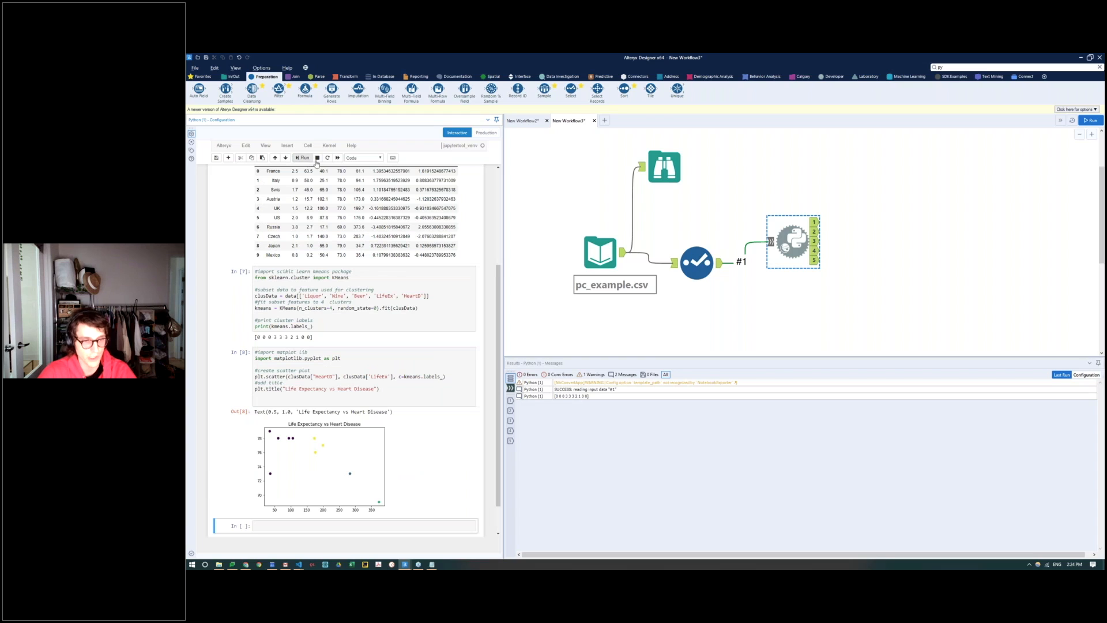
pyautogui.scroll(-1, 372, 366)
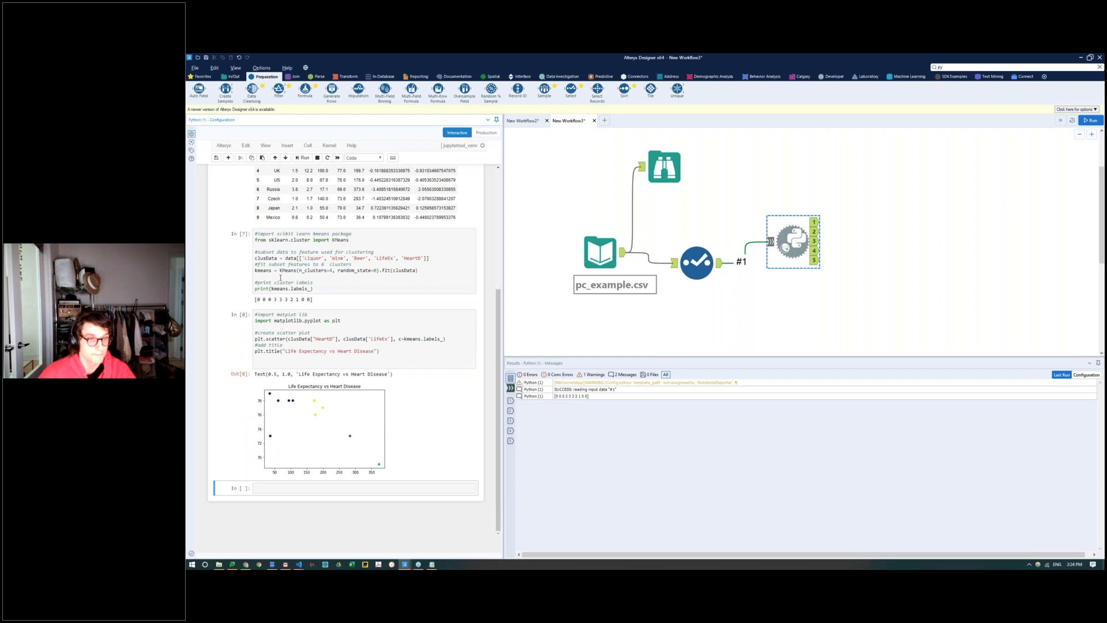
pyautogui.click(296, 322)
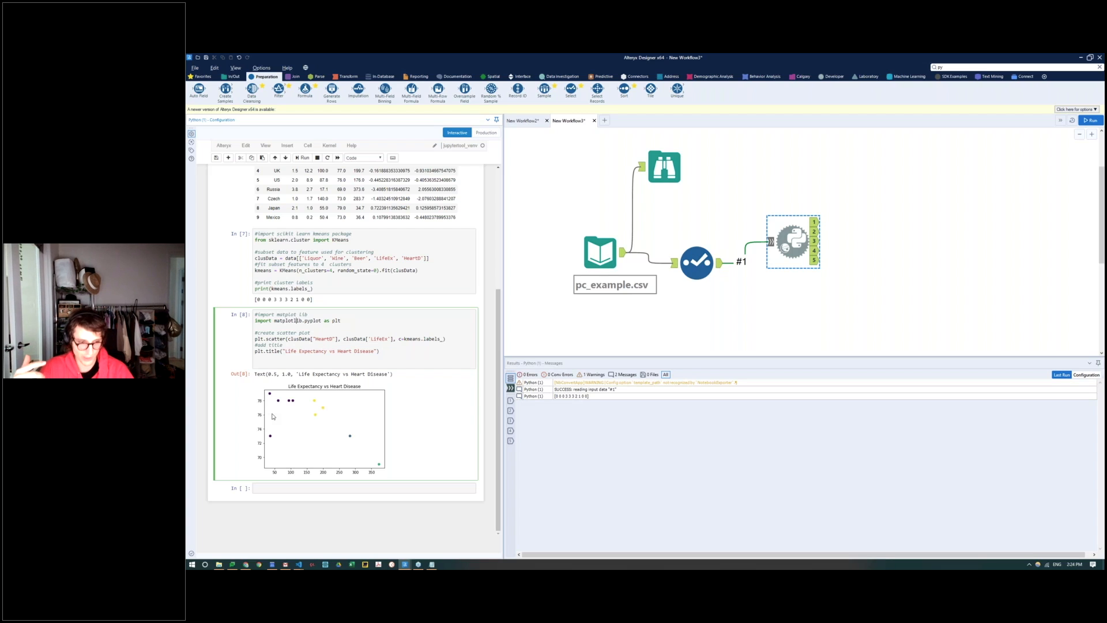
# Step: In the empty last cell, import pandas as pd and define labelDF = pd.DataFrame(data=kmean.labels_)
pyautogui.click(267, 485)
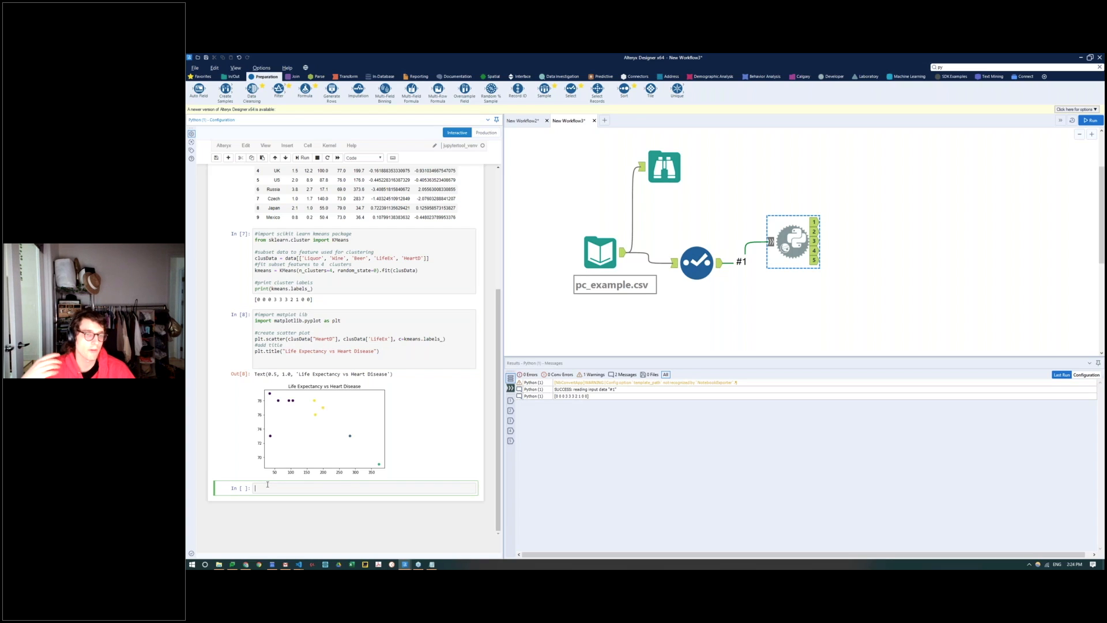
pyautogui.write('import panda')
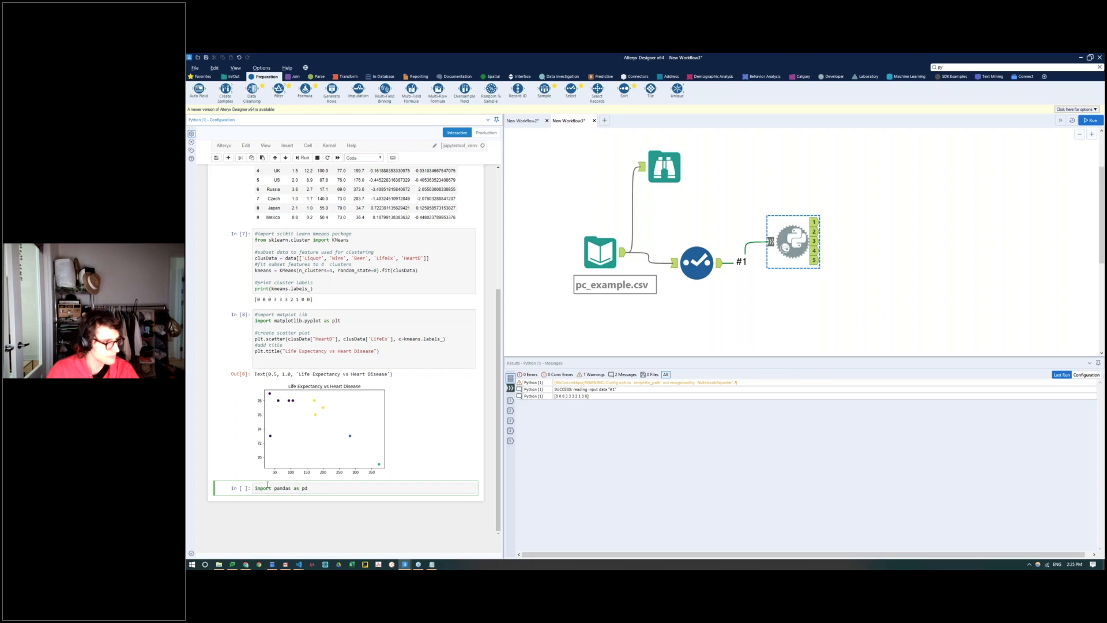
pyautogui.write('s as pd')
pyautogui.press('Return')
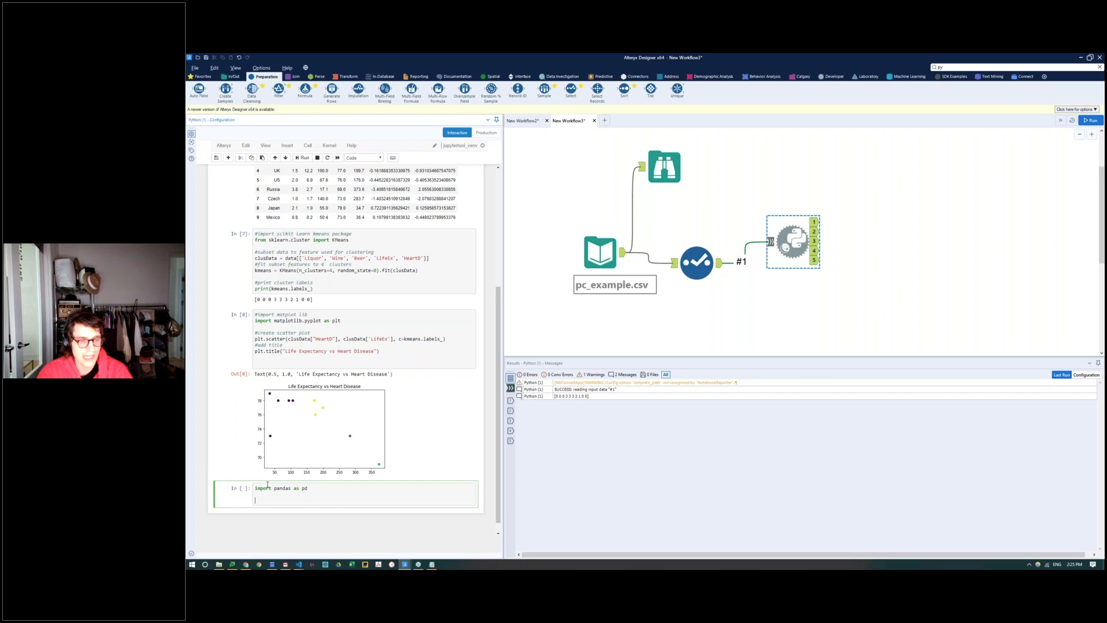
pyautogui.write('label')
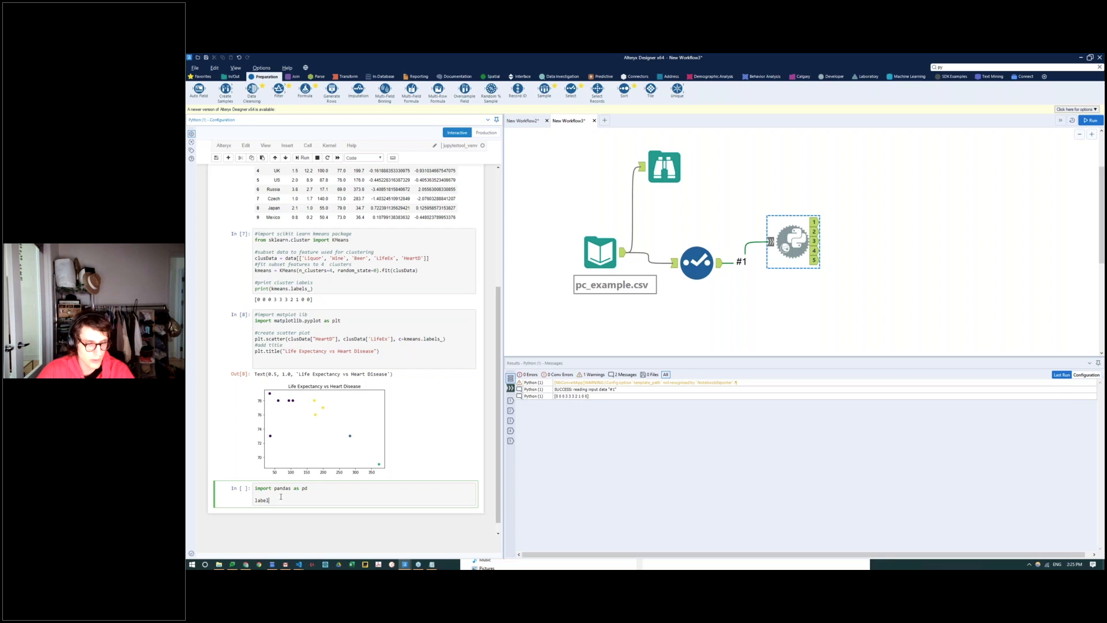
pyautogui.write('DF')
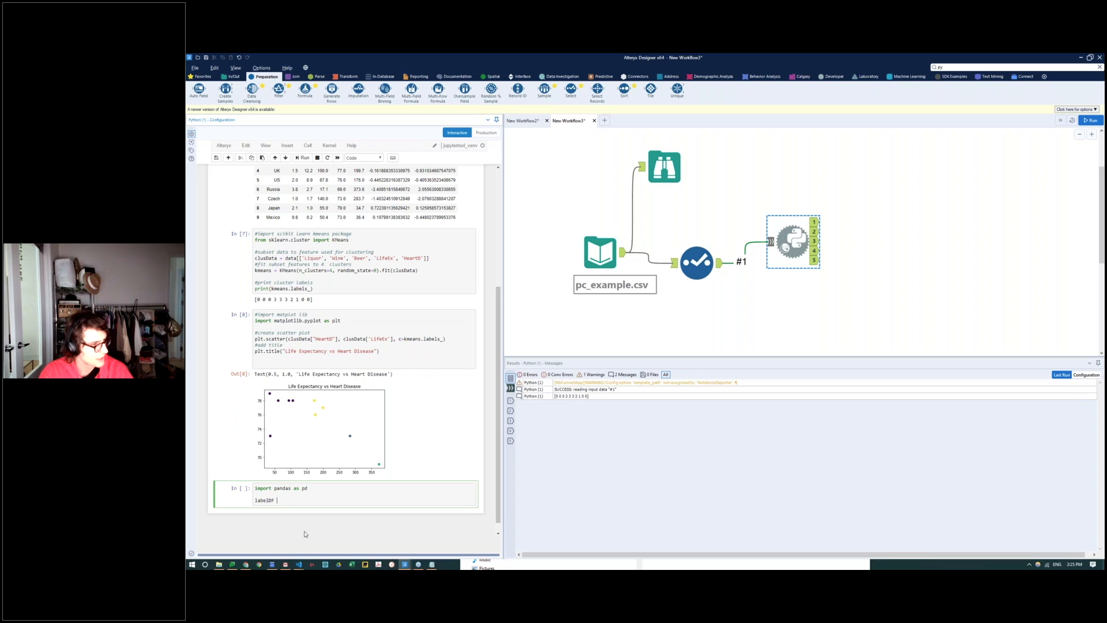
pyautogui.write(' = pd.DataFrame')
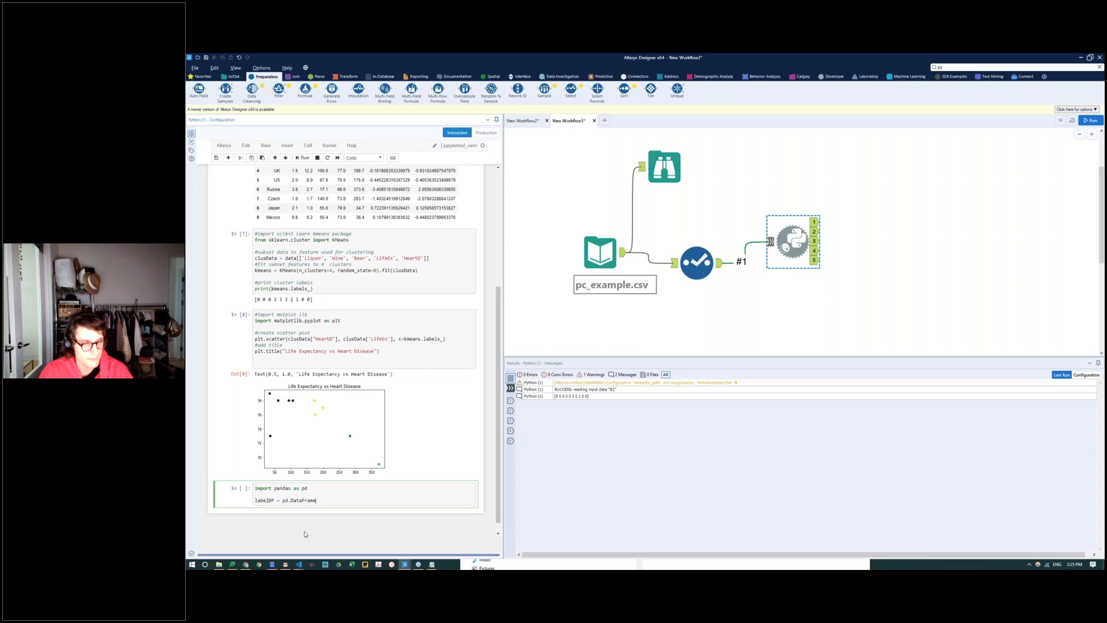
pyautogui.write('(data=')
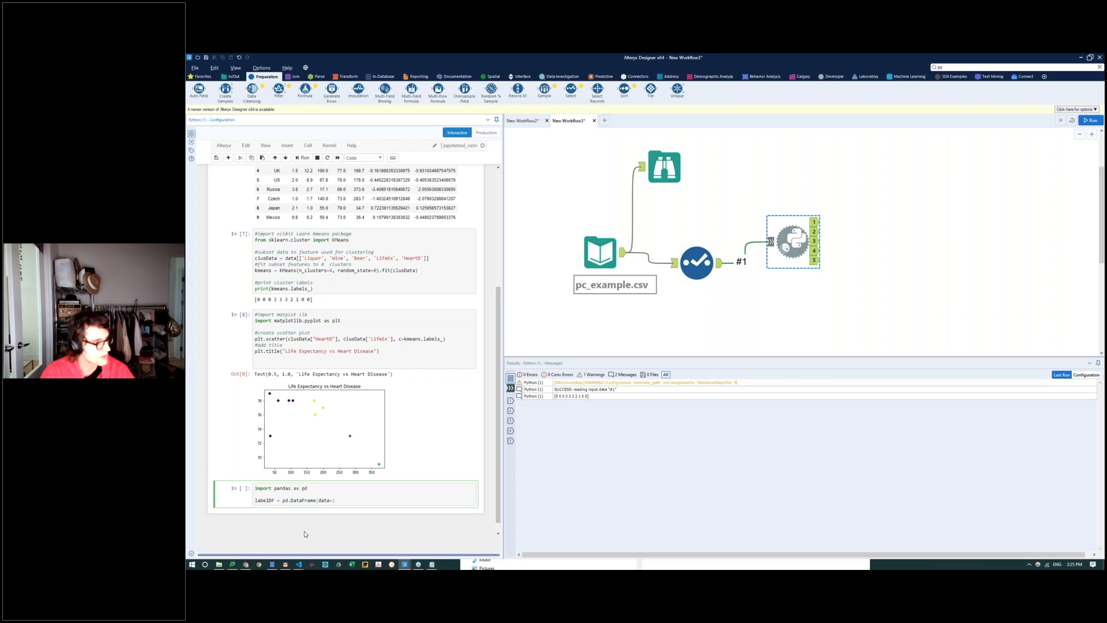
pyautogui.write('kmean.l')
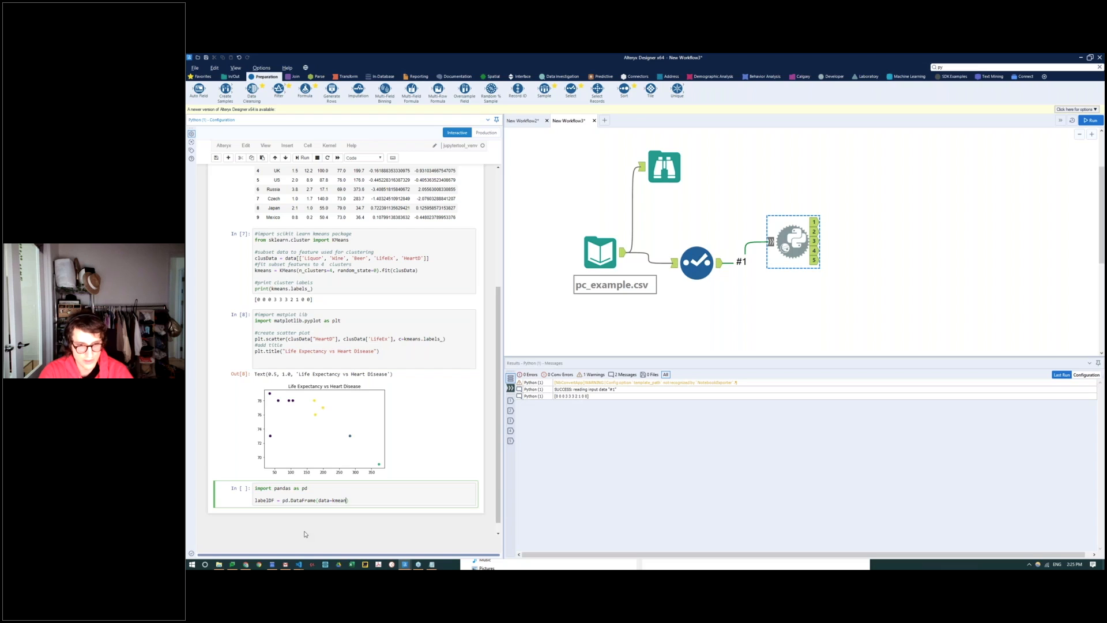
pyautogui.write('b')
pyautogui.write('bel')
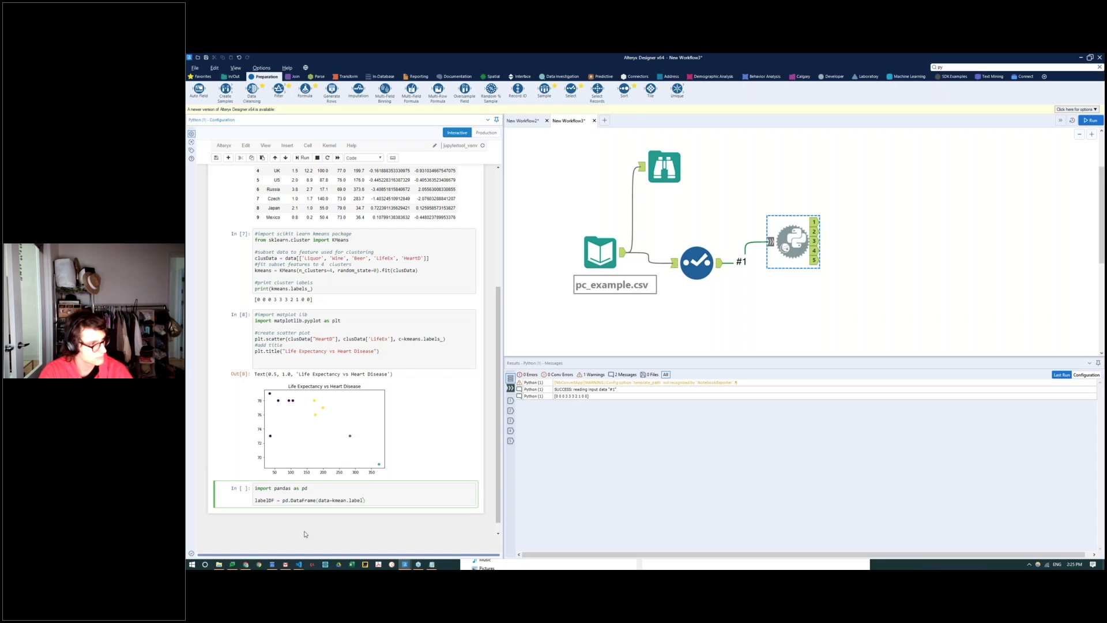
pyautogui.write('s_')
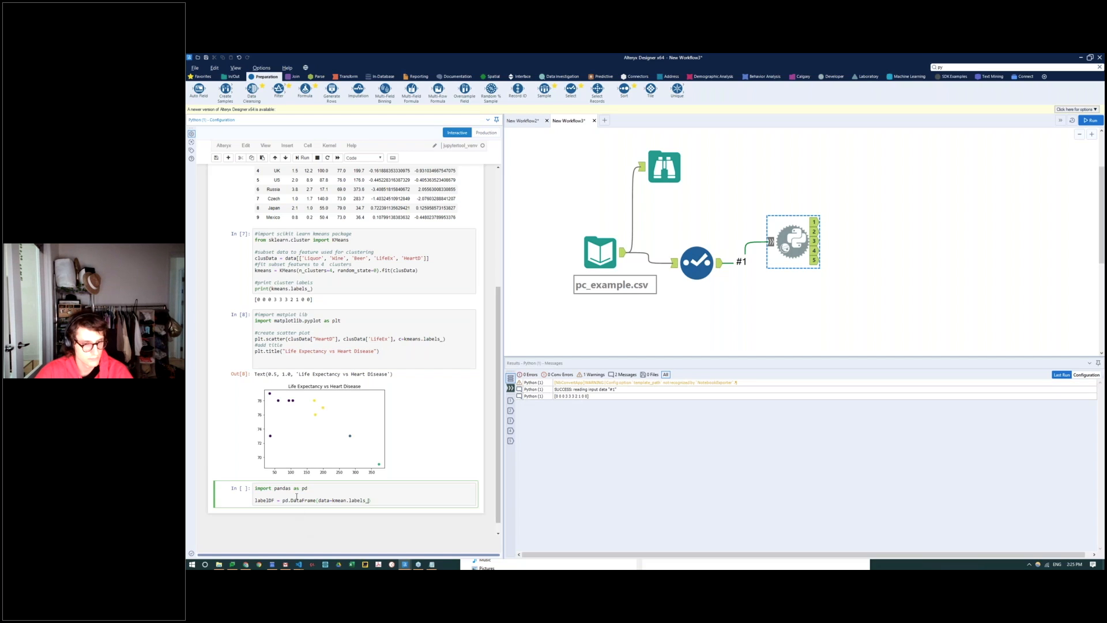
# Step: Rename the labelDF variable in the last cell to labelsDF
pyautogui.click(305, 500)
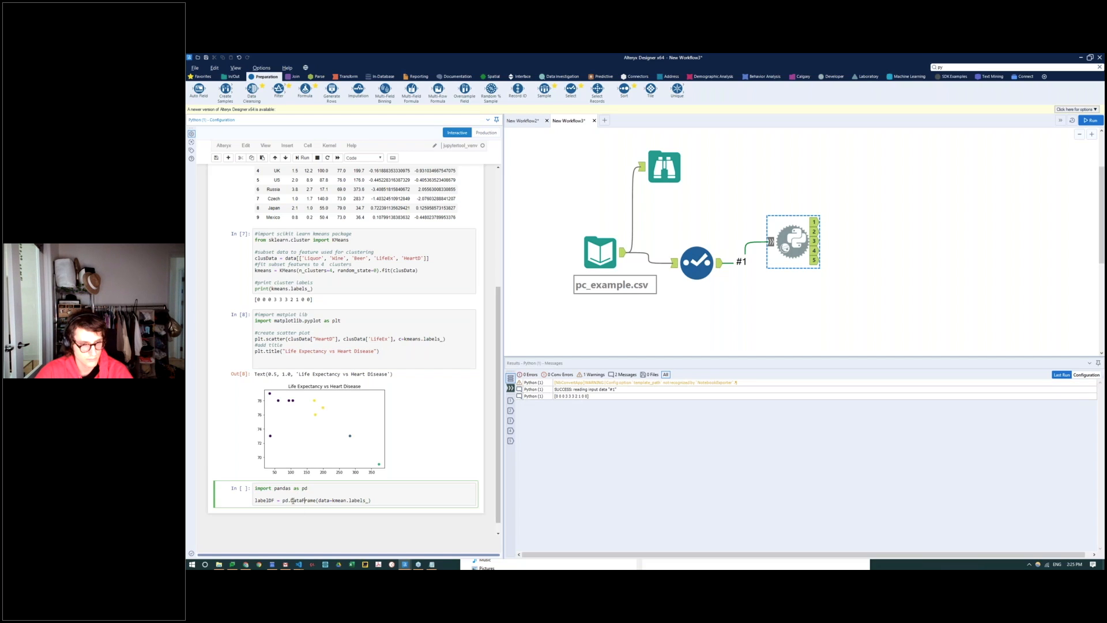
pyautogui.click(268, 500)
pyautogui.write('s')
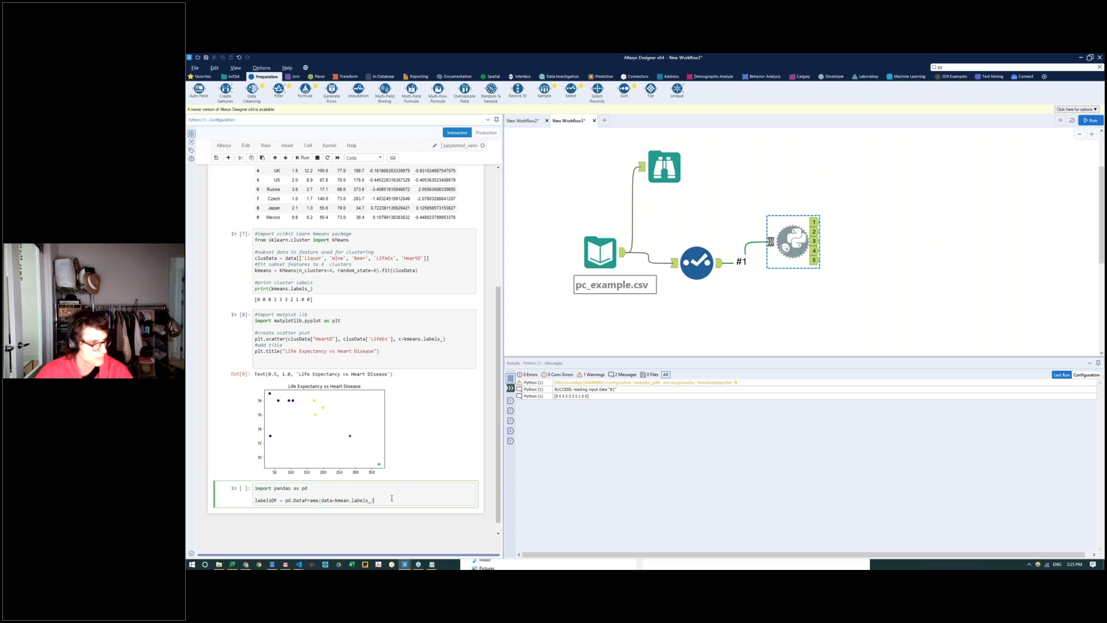
# Step: Add a labelsDF line at the end of the pandas cell to display the data frame, and run the cell
pyautogui.press('Return')
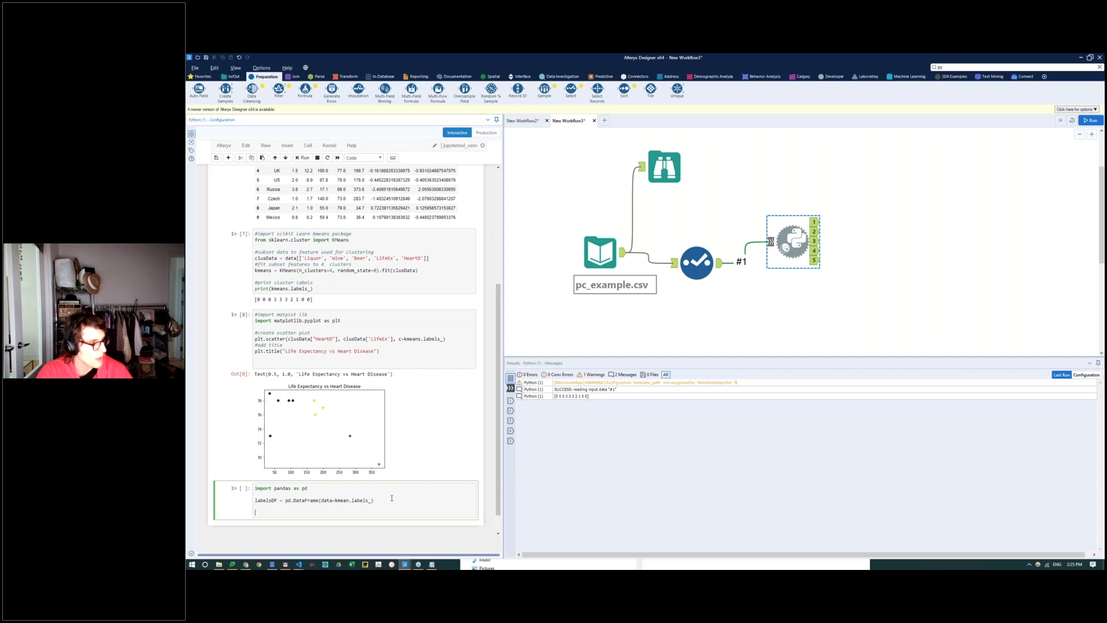
pyautogui.write('labelsD')
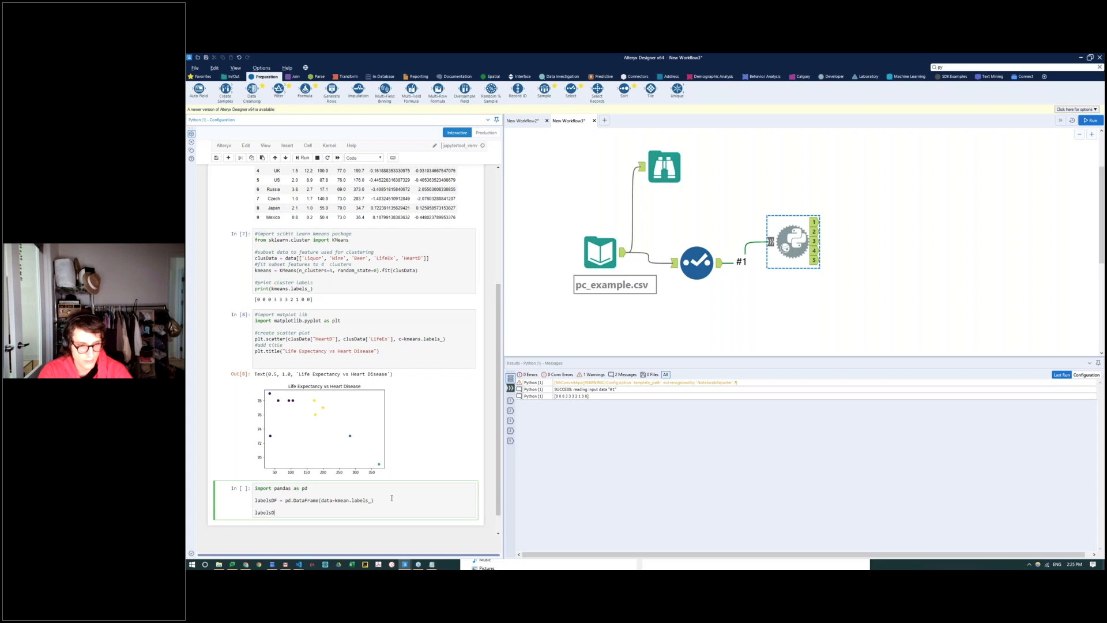
pyautogui.write('F')
pyautogui.hotkey('shift', 'Return')
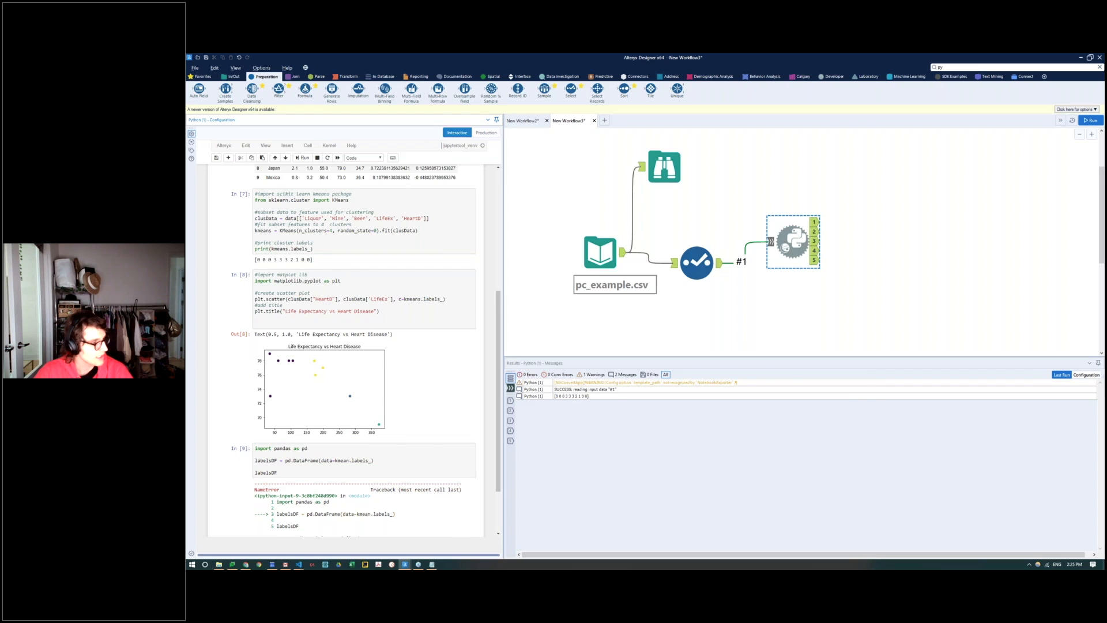
# Step: Correct kmean to kmeans in the labelsDF definition and rerun the cell
pyautogui.click(301, 454)
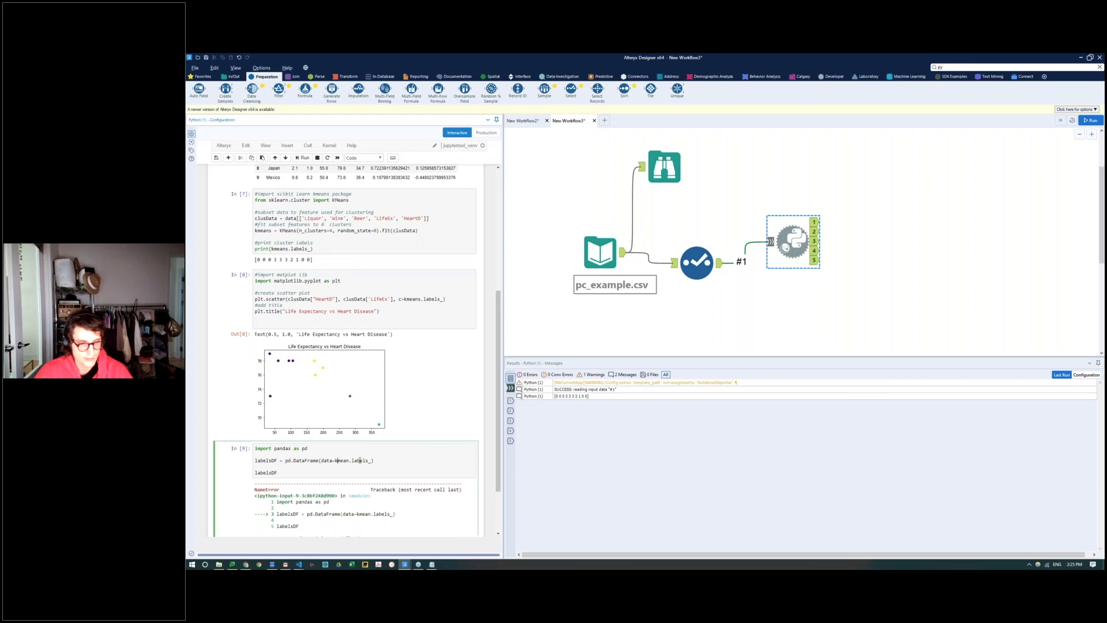
pyautogui.moveTo(301, 454); pyautogui.dragTo(252, 463)
pyautogui.write('labelsDF = pd.DataFrame(data=kmeans.labels_)')
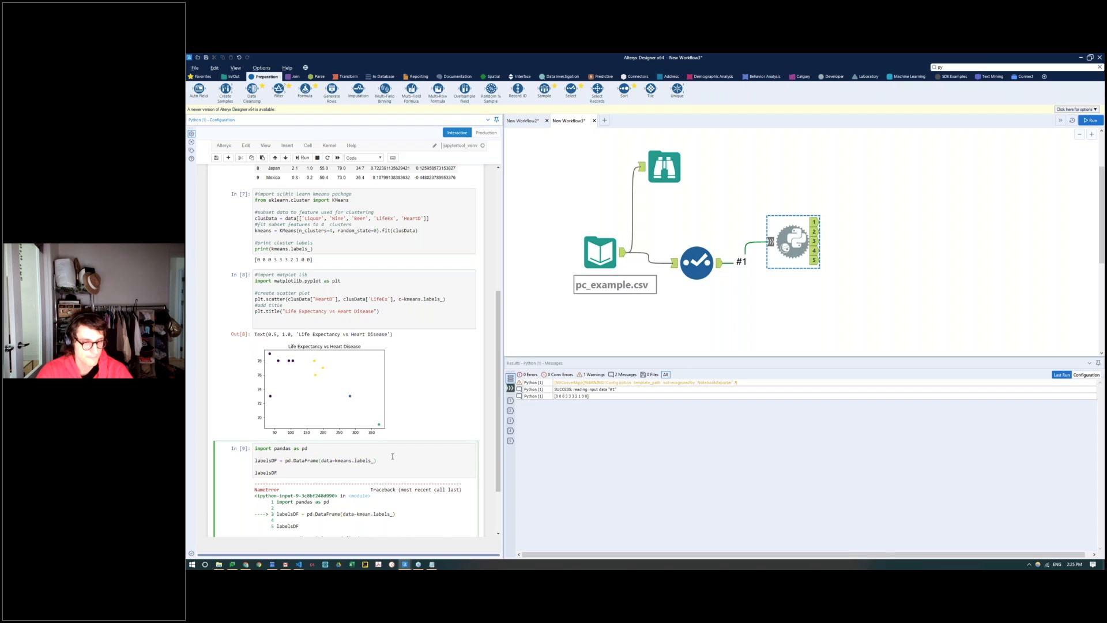
pyautogui.hotkey('shift', 'Return')
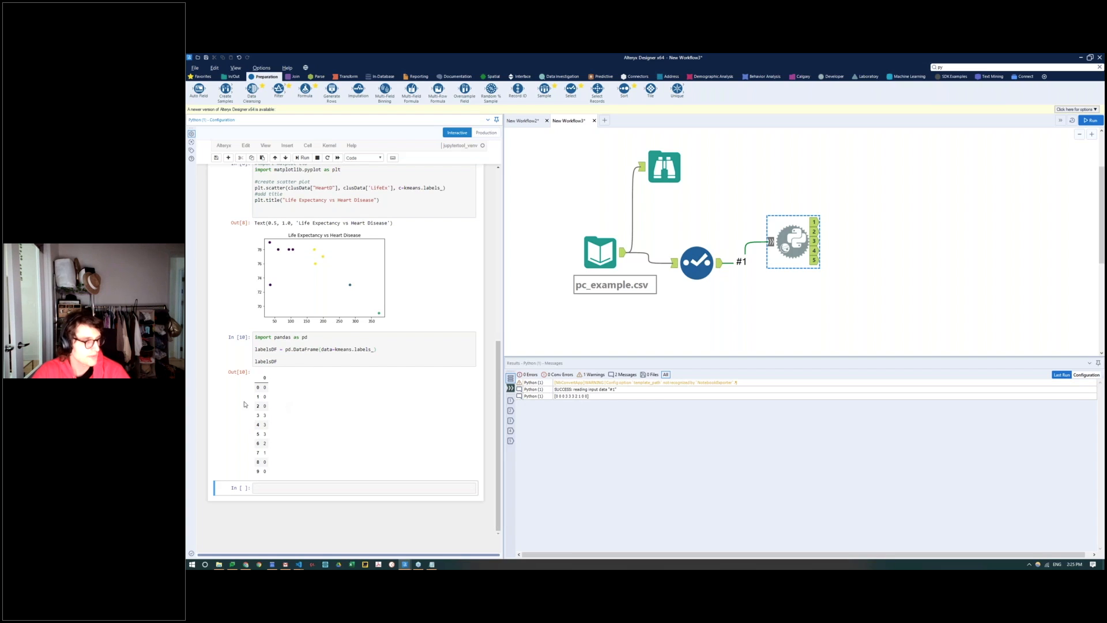
# Step: Replace the display line in the pandas cell with Alteryx.write(labelsDF,1) to send the labels to output 1
pyautogui.moveTo(278, 362); pyautogui.dragTo(246, 364)
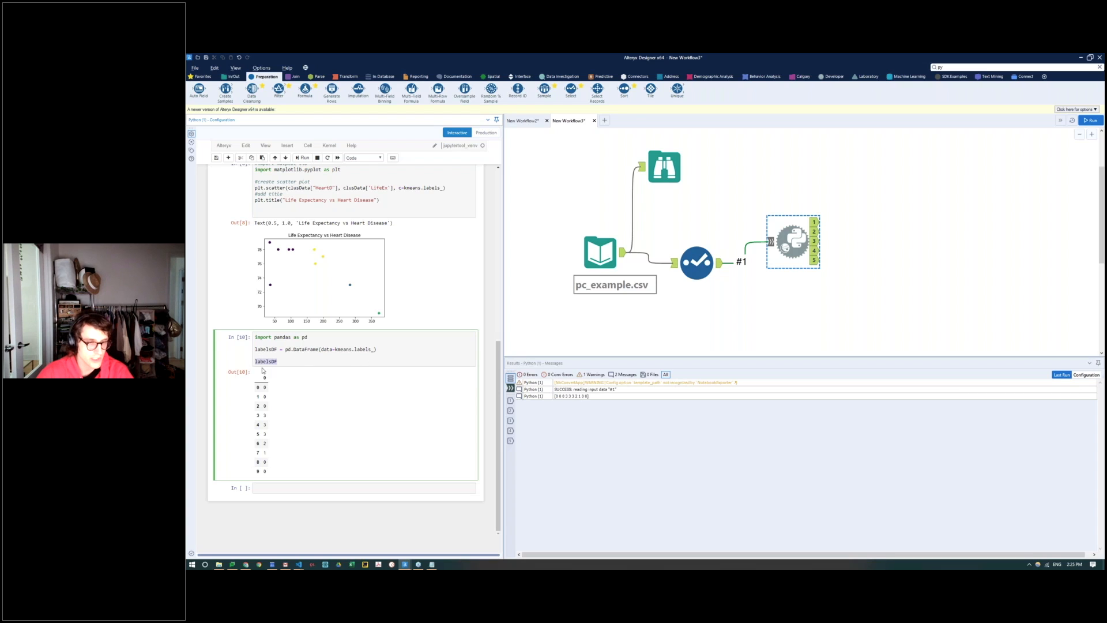
pyautogui.press('BackSpace')
pyautogui.write('Alteryx')
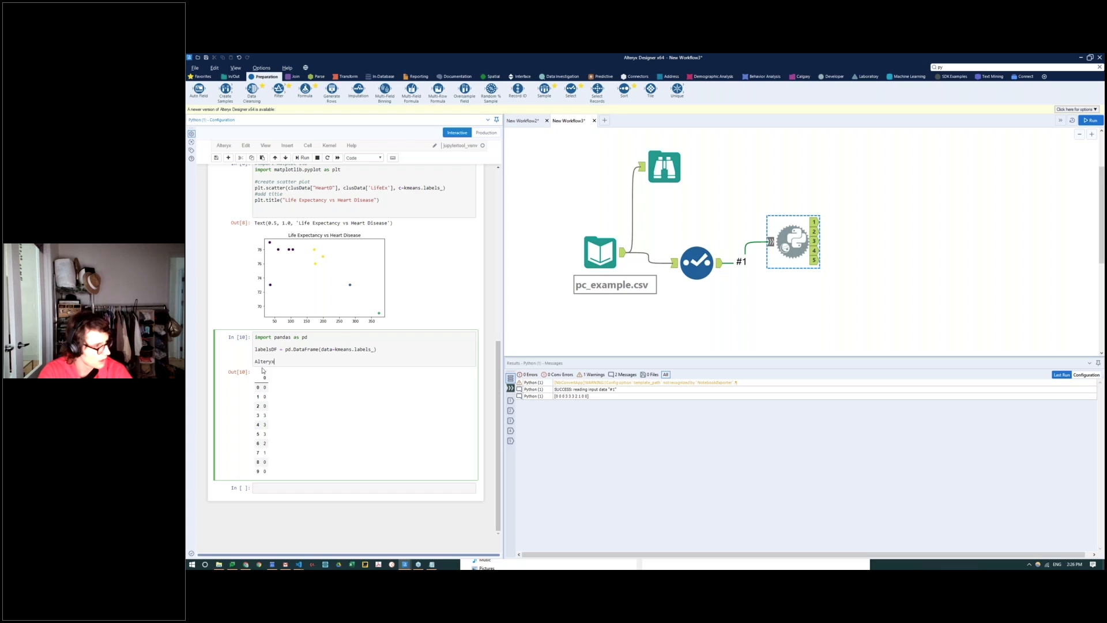
pyautogui.write('.write(labelsD')
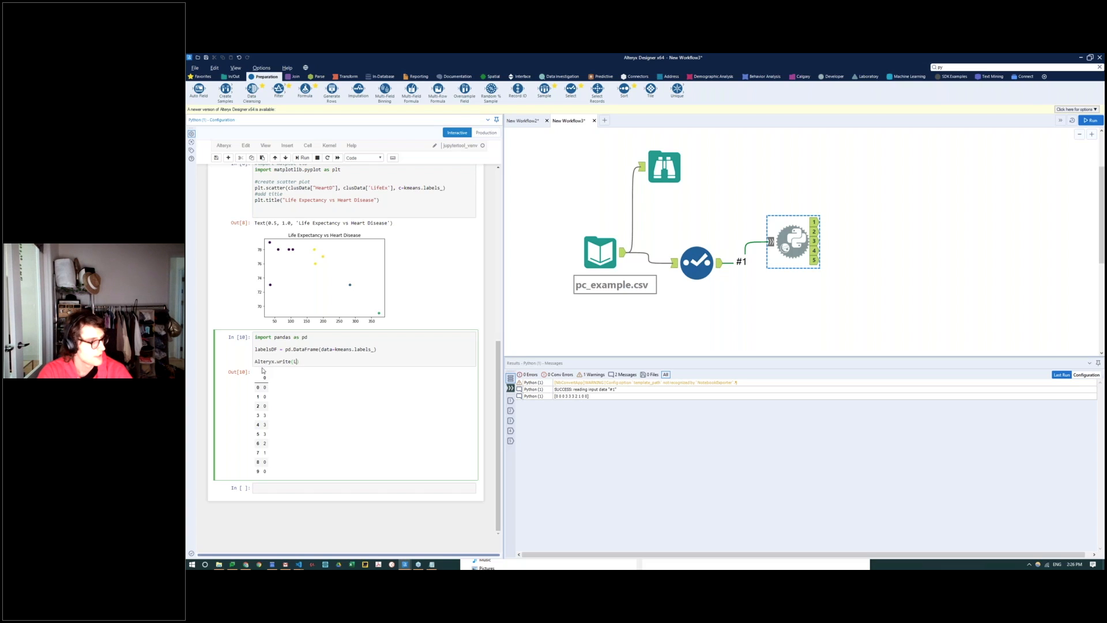
pyautogui.write('F')
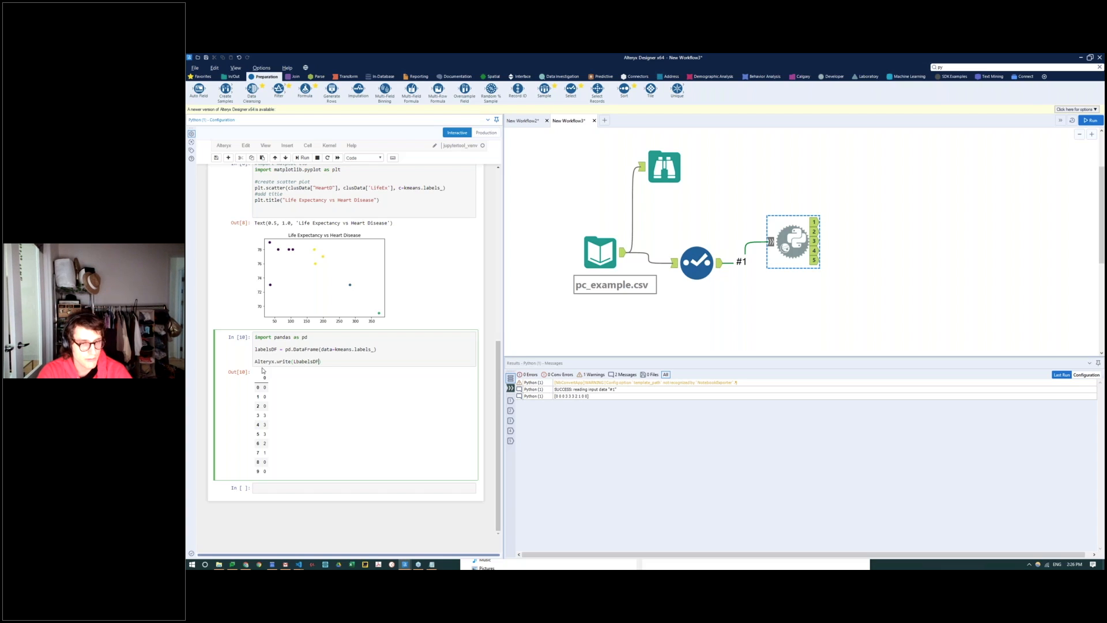
pyautogui.write(',1')
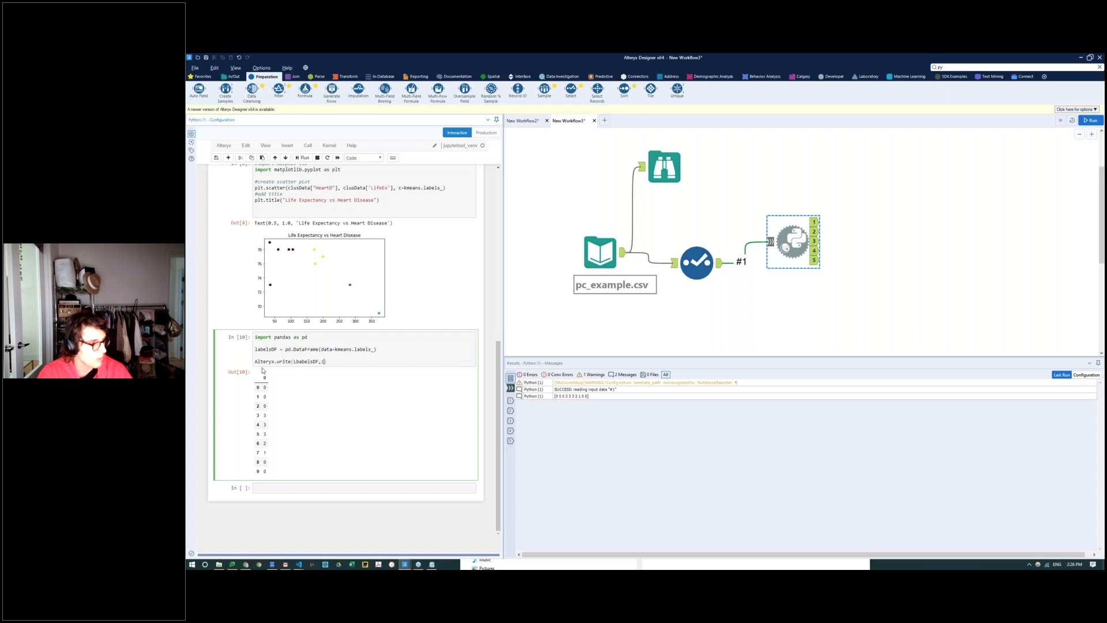
pyautogui.press('Left')
pyautogui.press('Left')
pyautogui.press('Left')
pyautogui.press('Left')
pyautogui.press('Left')
pyautogui.press('Left')
pyautogui.press('Left')
pyautogui.press('Left')
pyautogui.press('Left')
pyautogui.press('BackSpace')
pyautogui.press('BackSpace')
pyautogui.write('l')
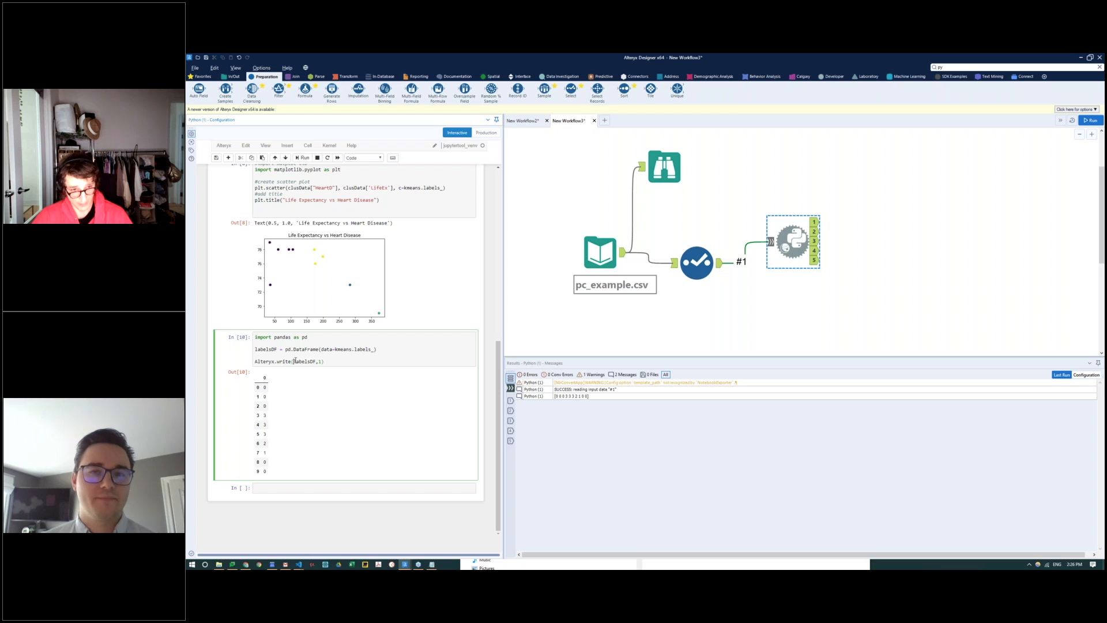
# Step: Review the arguments of the Alteryx.write call and inspect the data at the Python tool's output 1
pyautogui.moveTo(293, 361); pyautogui.dragTo(315, 361)
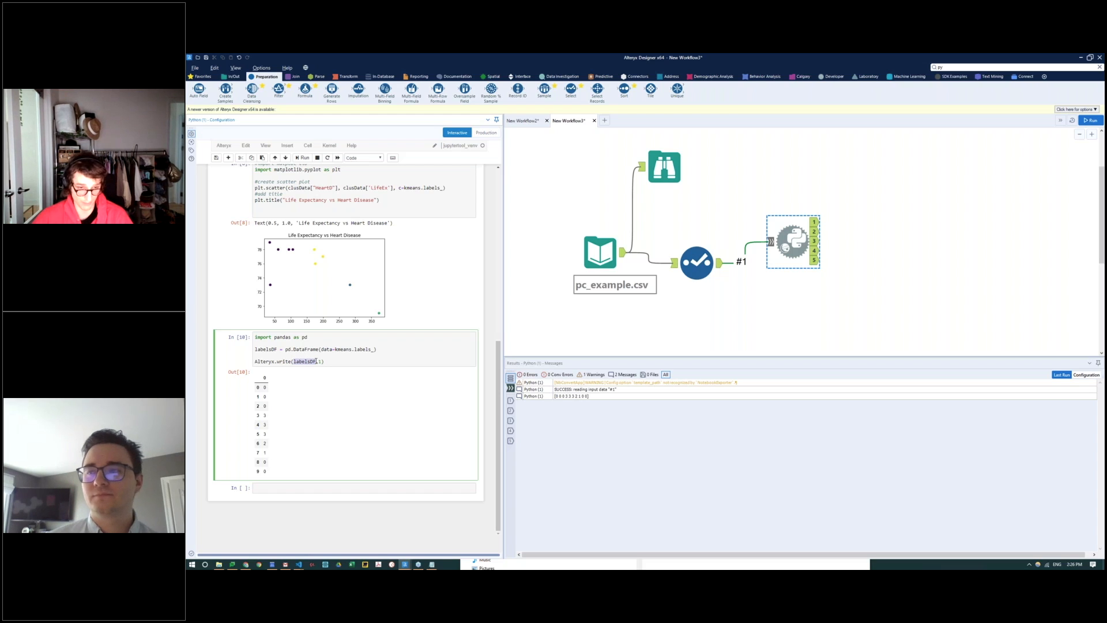
pyautogui.click(320, 361)
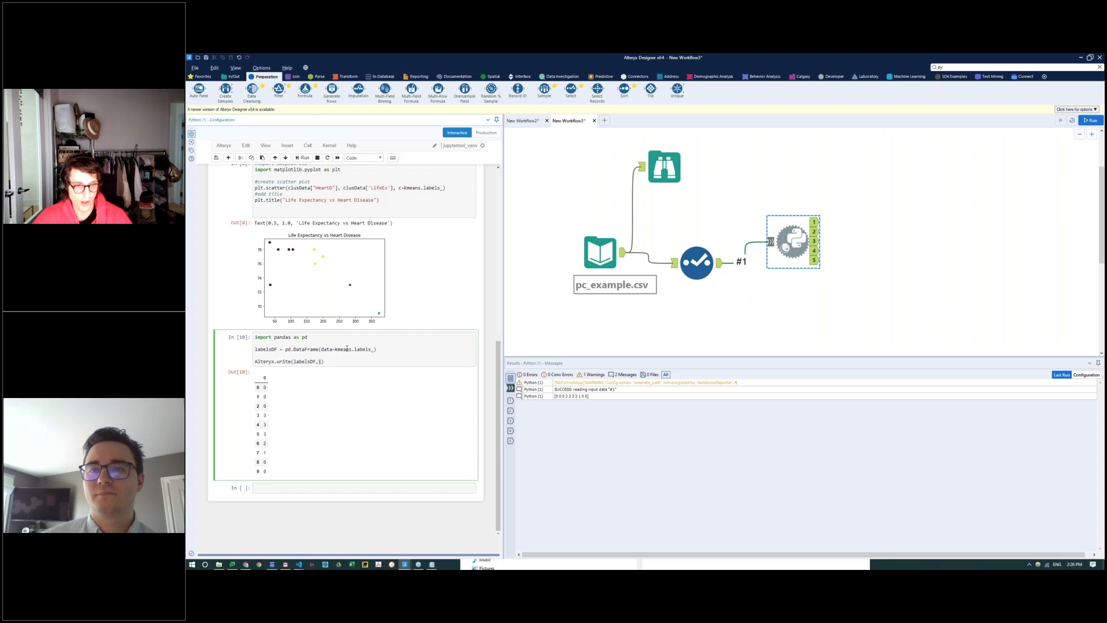
pyautogui.click(820, 224)
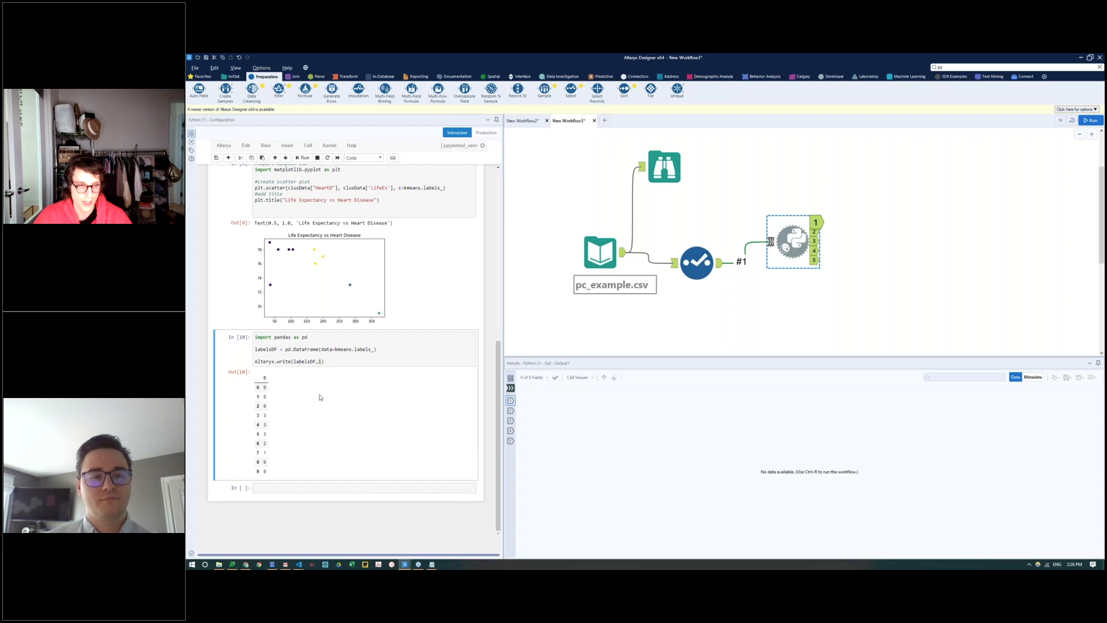
pyautogui.click(321, 397)
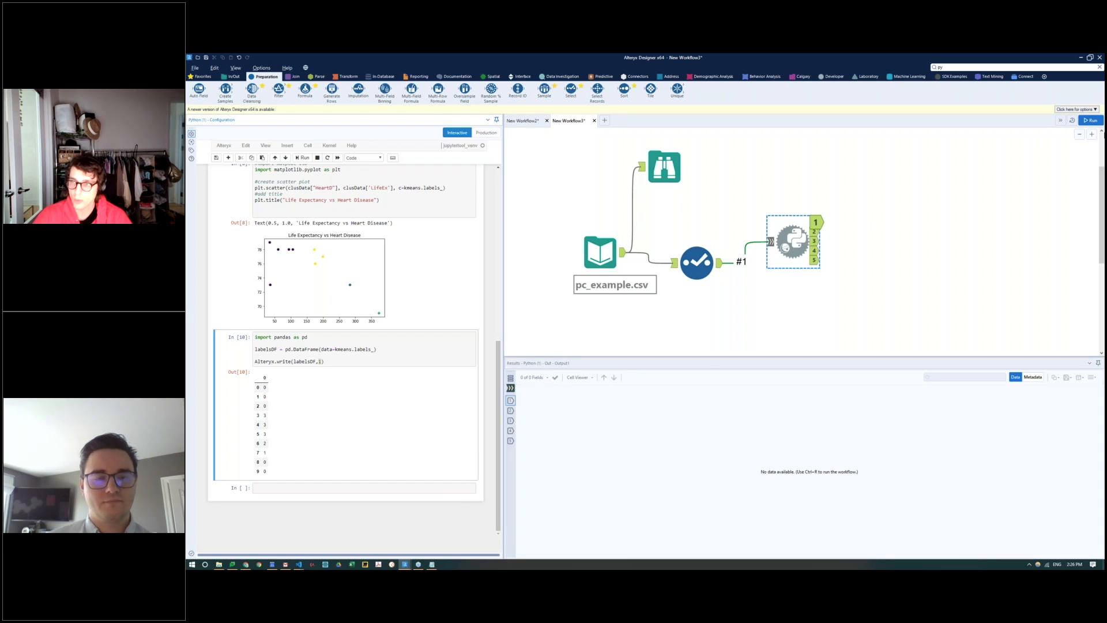
# Step: Run the workflow and view the data written to output 1 of the Python tool
pyautogui.click(1090, 120)
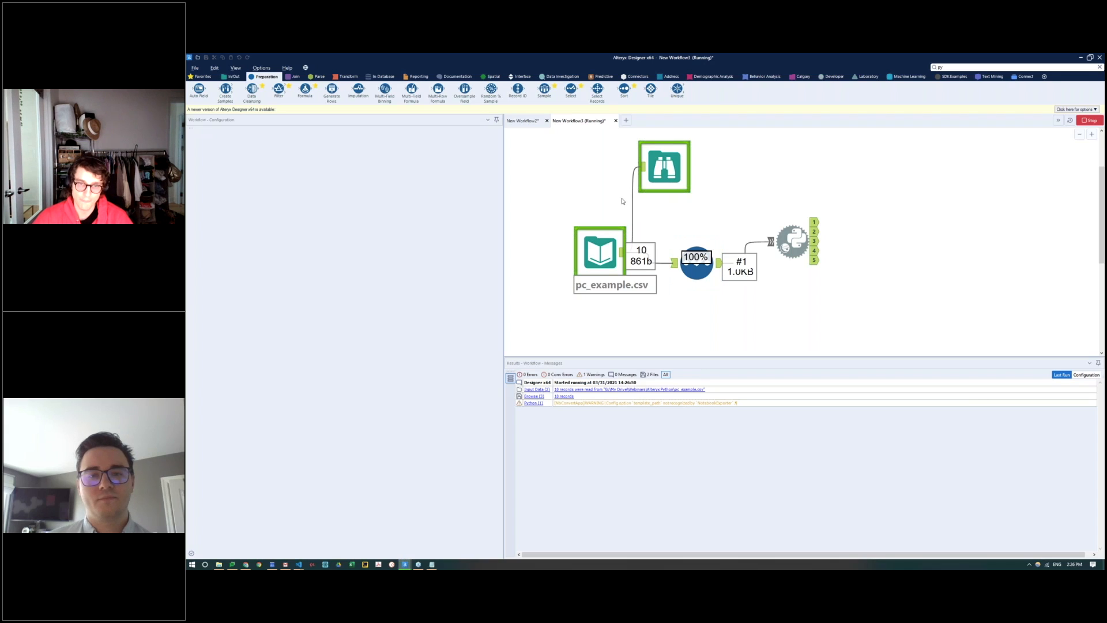
pyautogui.click(696, 272)
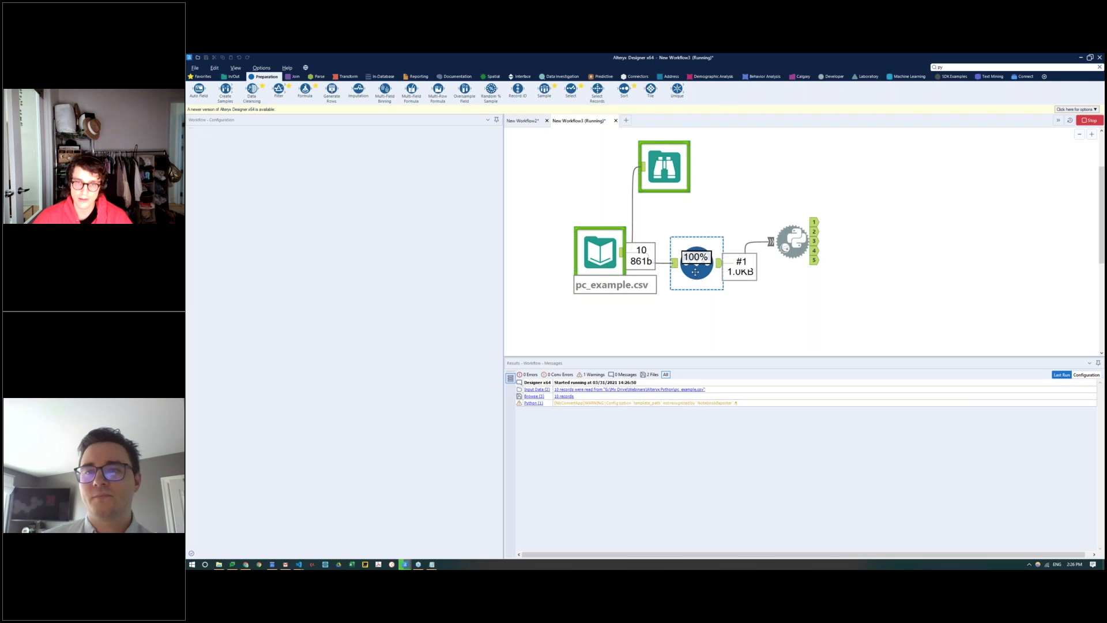
pyautogui.click(791, 244)
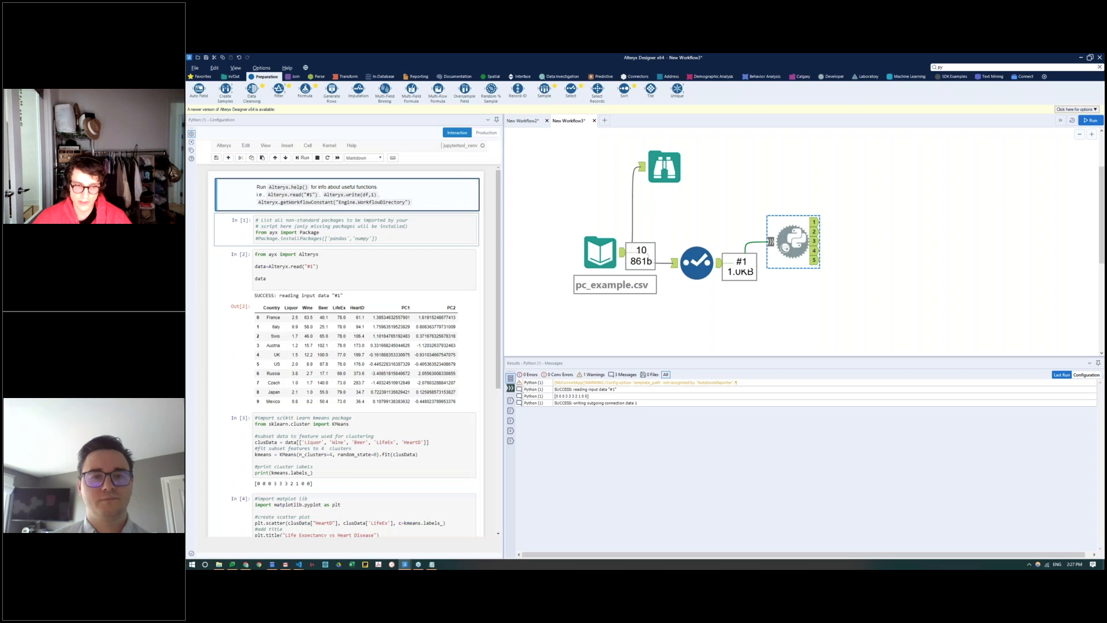
pyautogui.click(816, 223)
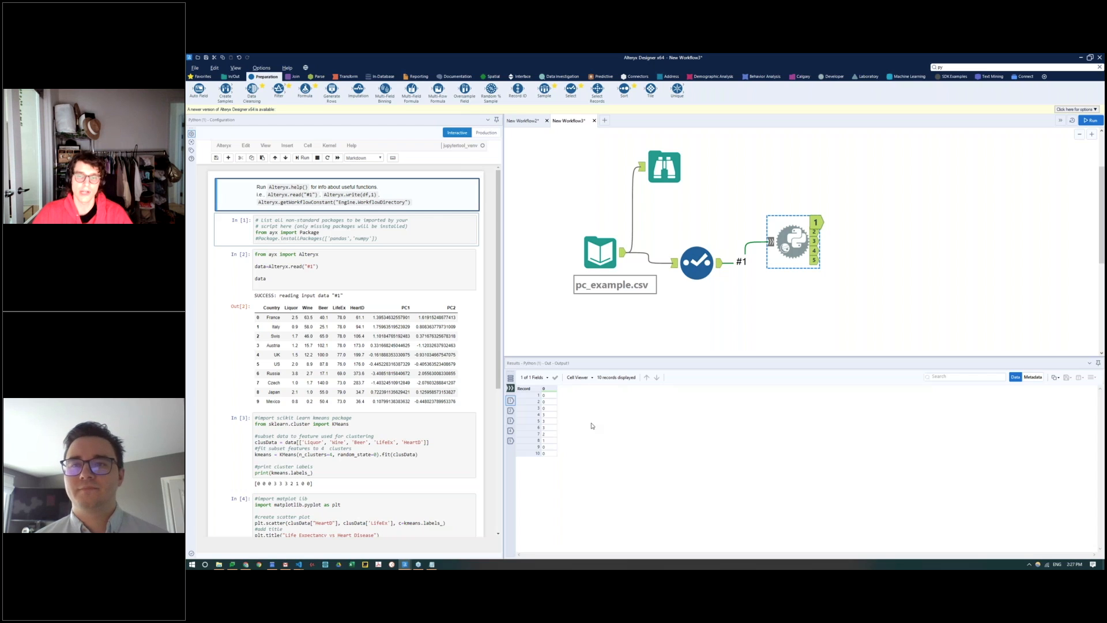
# Step: Add a Join tool, connecting the Select tool to its left input and output 1 of the Python tool to its right input
pyautogui.moveTo(786, 245); pyautogui.dragTo(787, 287)
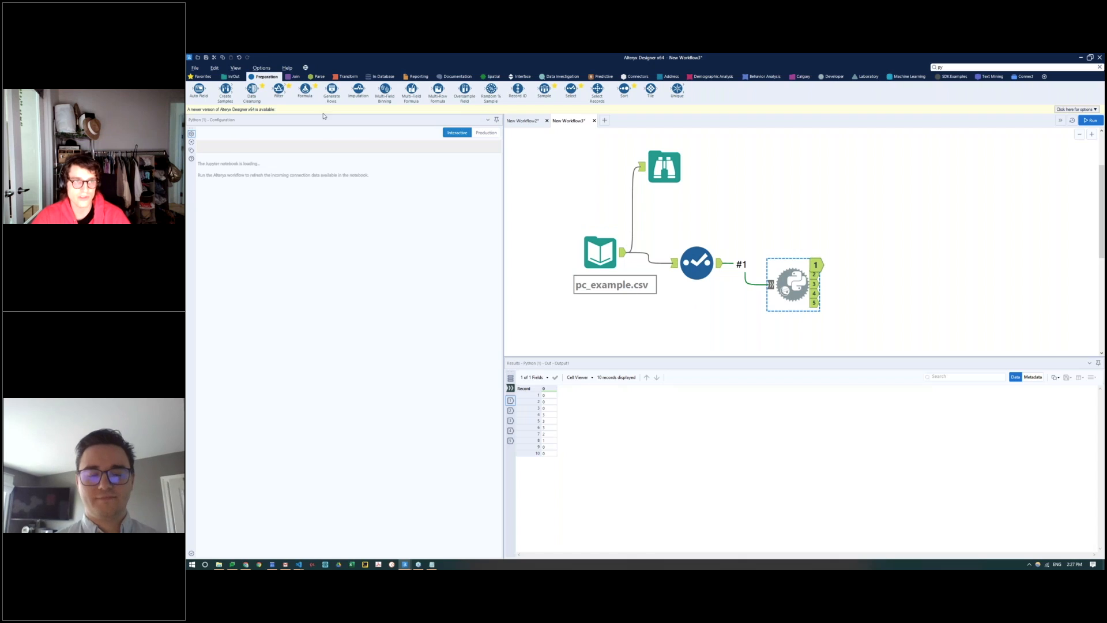
pyautogui.click(295, 76)
pyautogui.moveTo(279, 88); pyautogui.dragTo(840, 197)
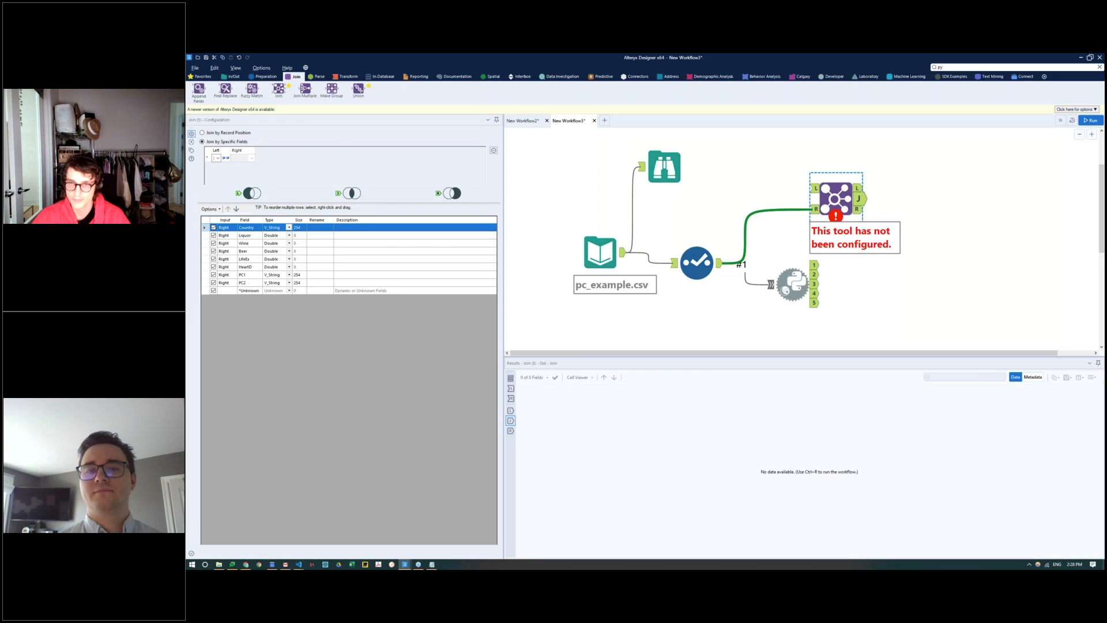
pyautogui.rightClick(803, 211)
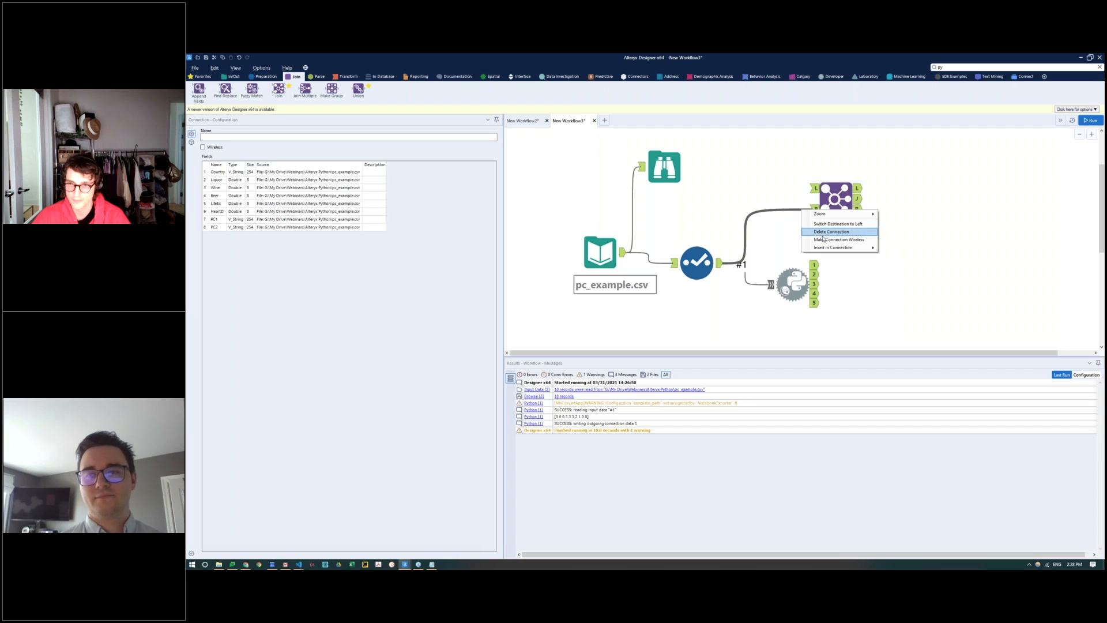
pyautogui.click(831, 231)
pyautogui.moveTo(721, 263); pyautogui.dragTo(894, 211)
pyautogui.moveTo(816, 265); pyautogui.dragTo(883, 227)
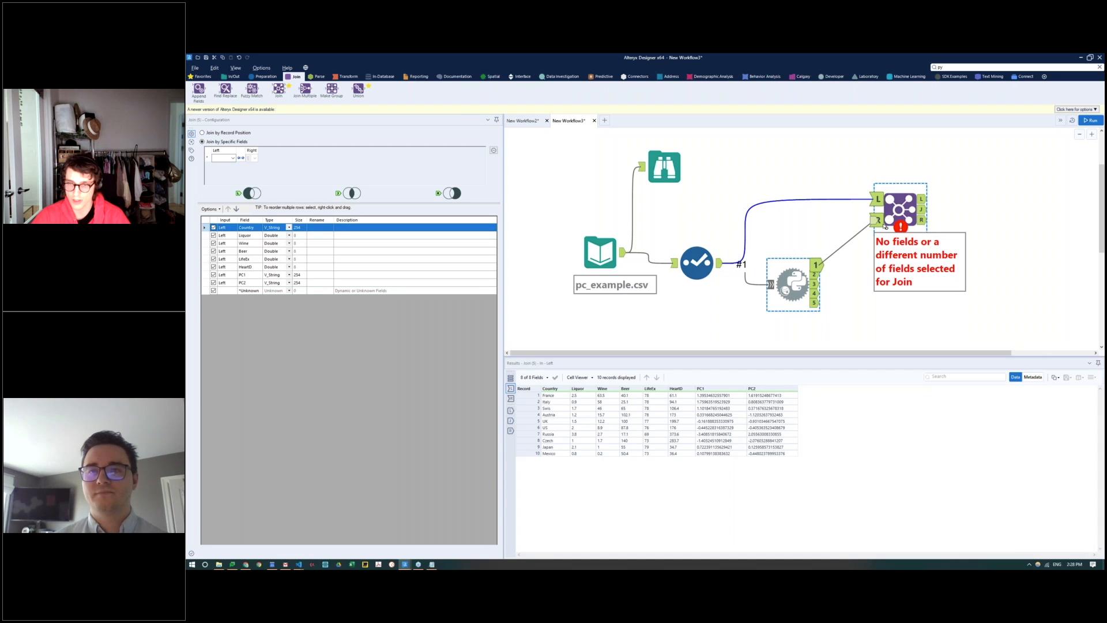
pyautogui.click(877, 220)
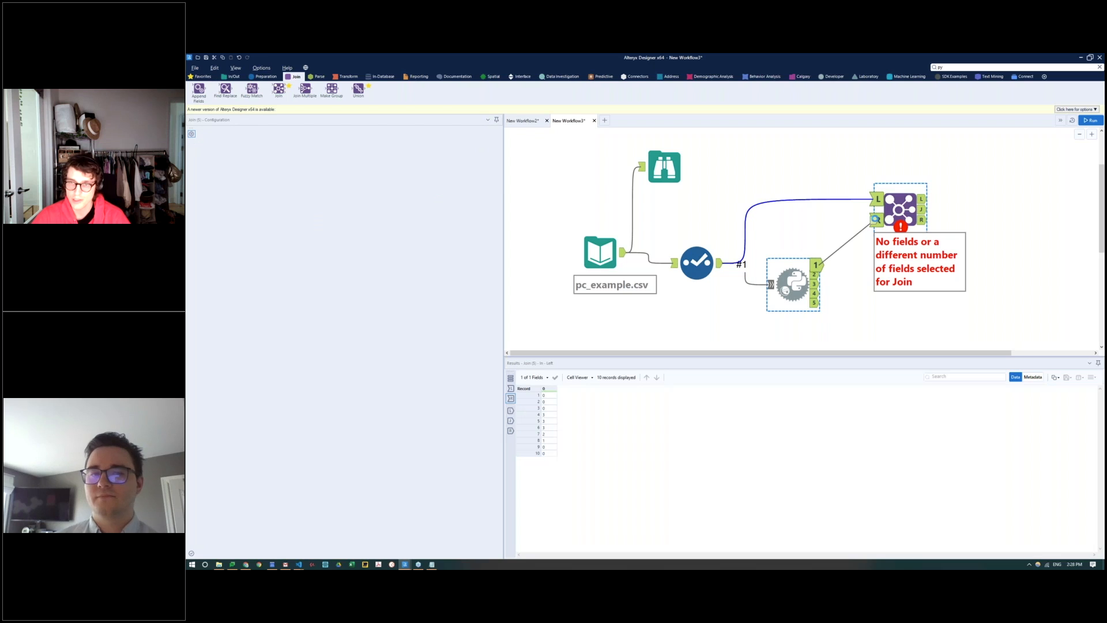
# Step: Set the Join tool to join by record position and run the workflow
pyautogui.click(899, 210)
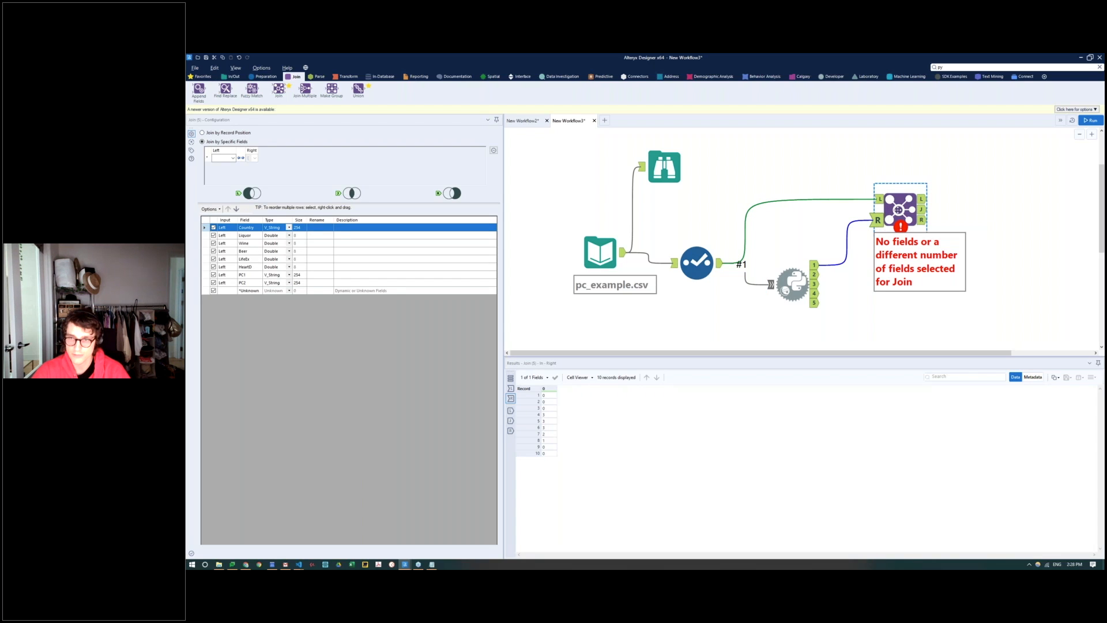
pyautogui.click(222, 134)
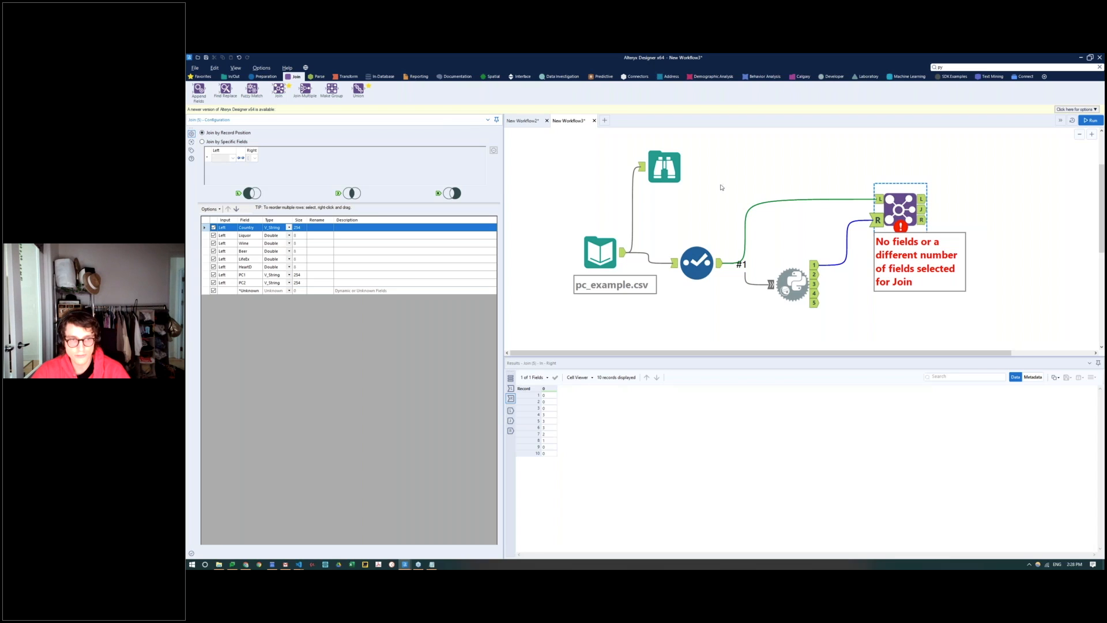
pyautogui.click(1092, 121)
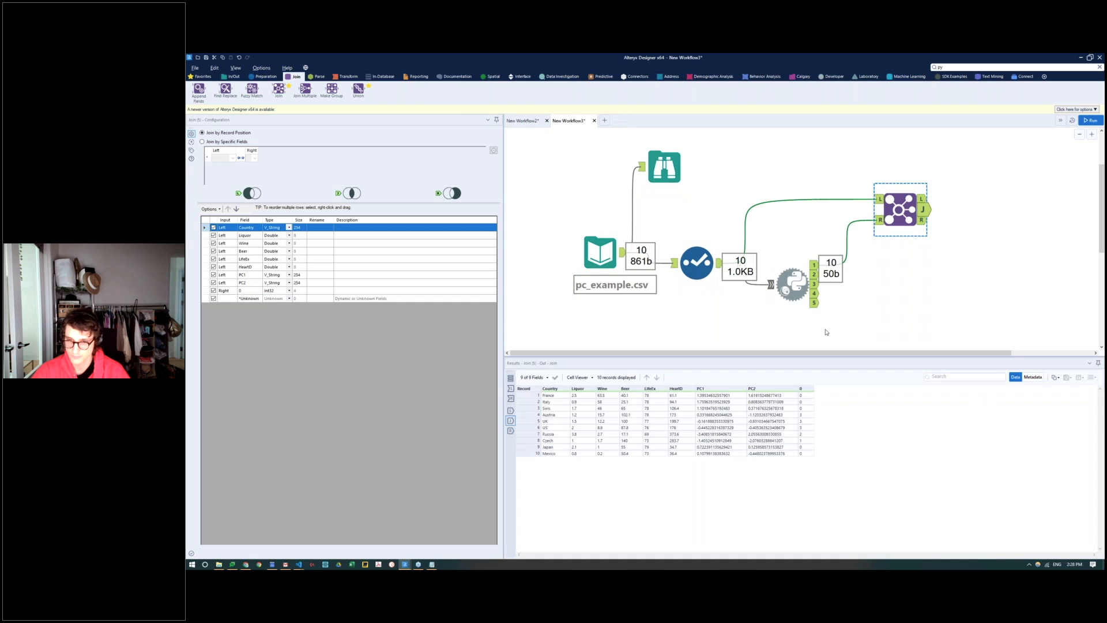
pyautogui.moveTo(789, 375); pyautogui.dragTo(828, 476)
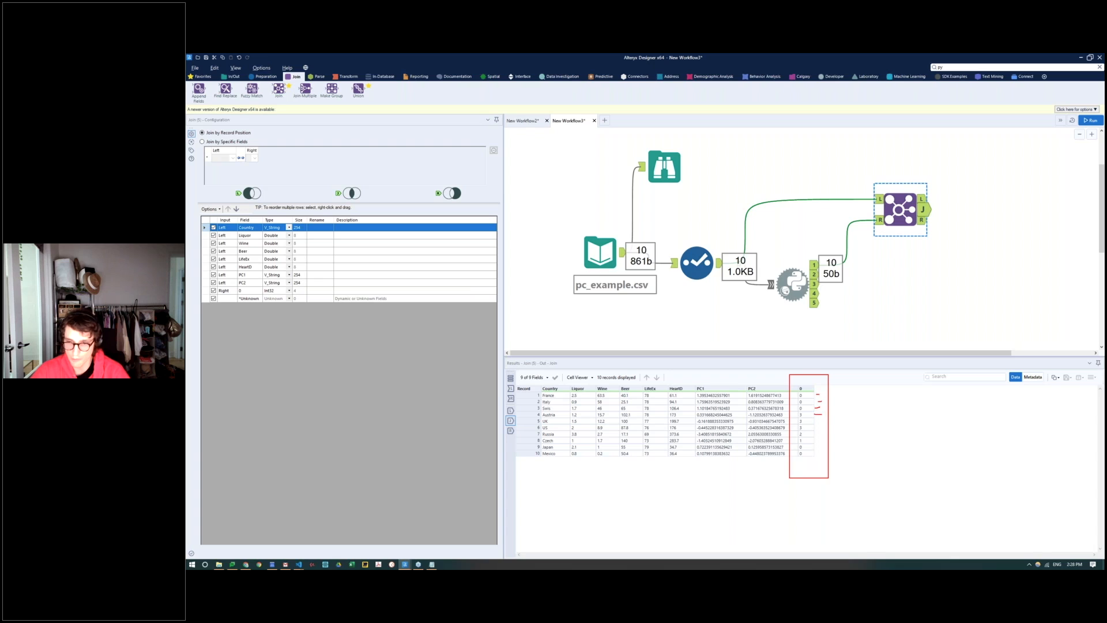
pyautogui.press('e')
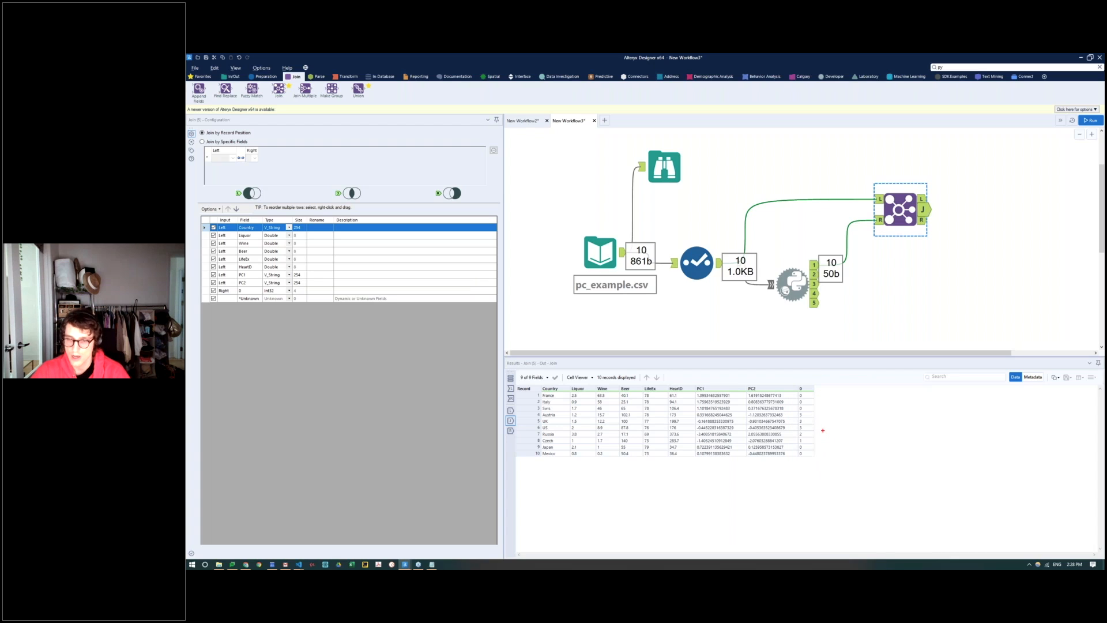
pyautogui.press('Escape')
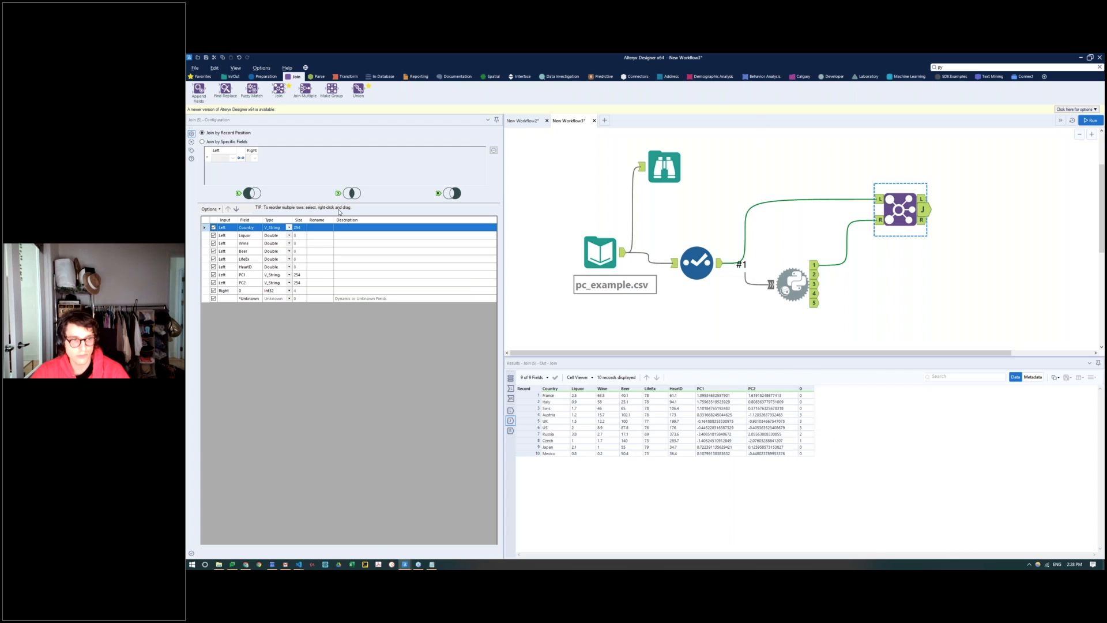
# Step: Rename the right input's field 0 to Cluster in the Join tool and apply the change
pyautogui.click(249, 291)
pyautogui.click(316, 291)
pyautogui.write('Cluster')
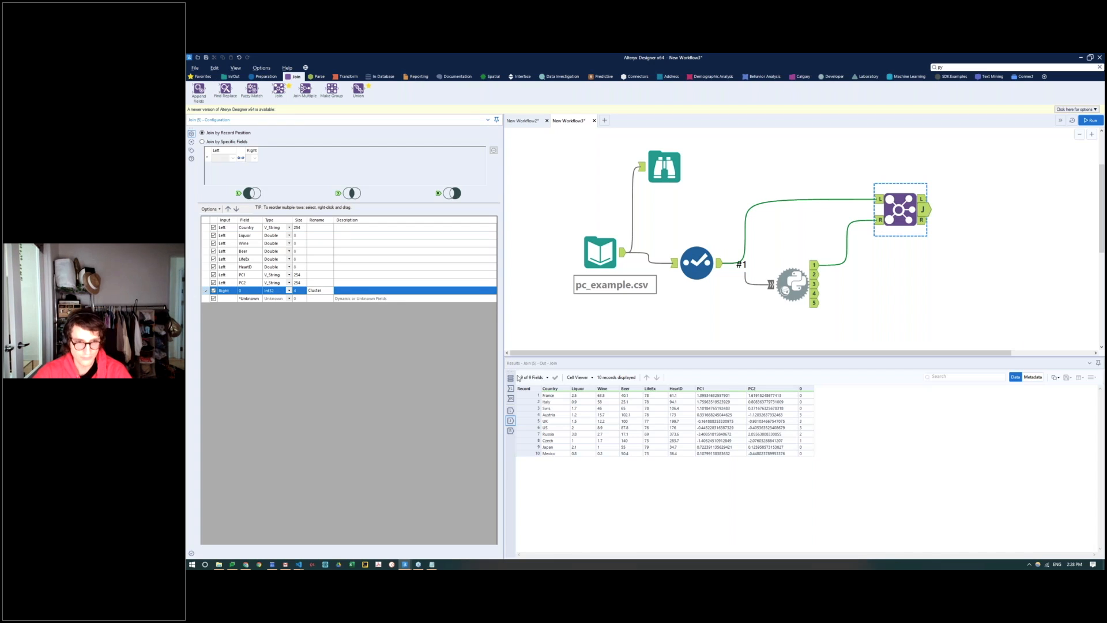
pyautogui.click(815, 160)
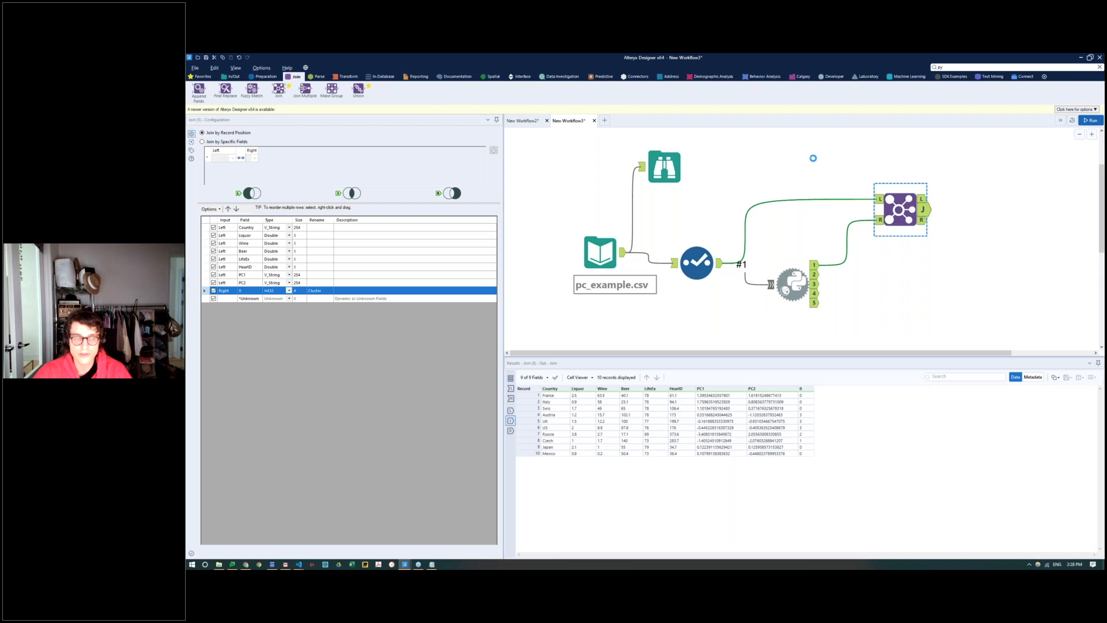
# Step: Rerun the workflow and examine each country's Cluster value in the Join tool's J output
pyautogui.click(1092, 120)
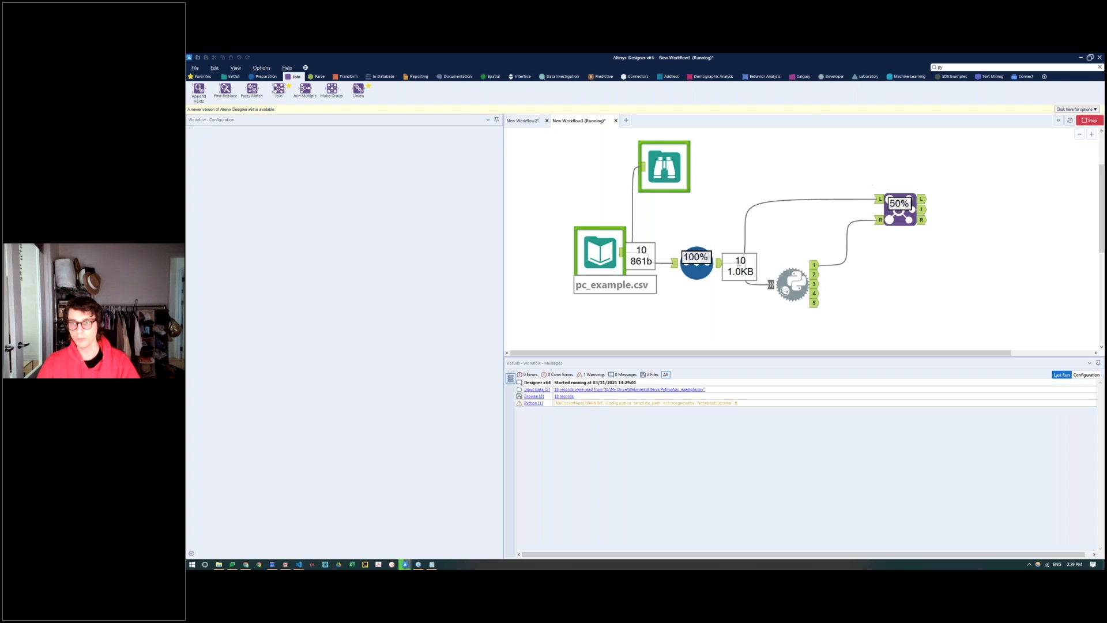
pyautogui.click(921, 211)
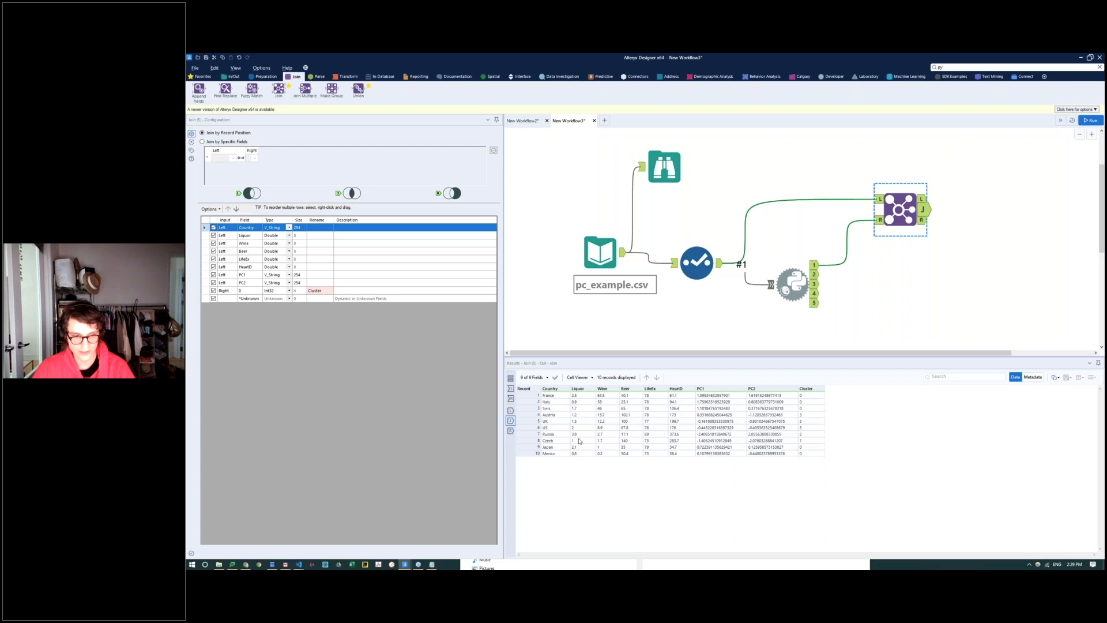
pyautogui.moveTo(558, 443); pyautogui.dragTo(825, 443)
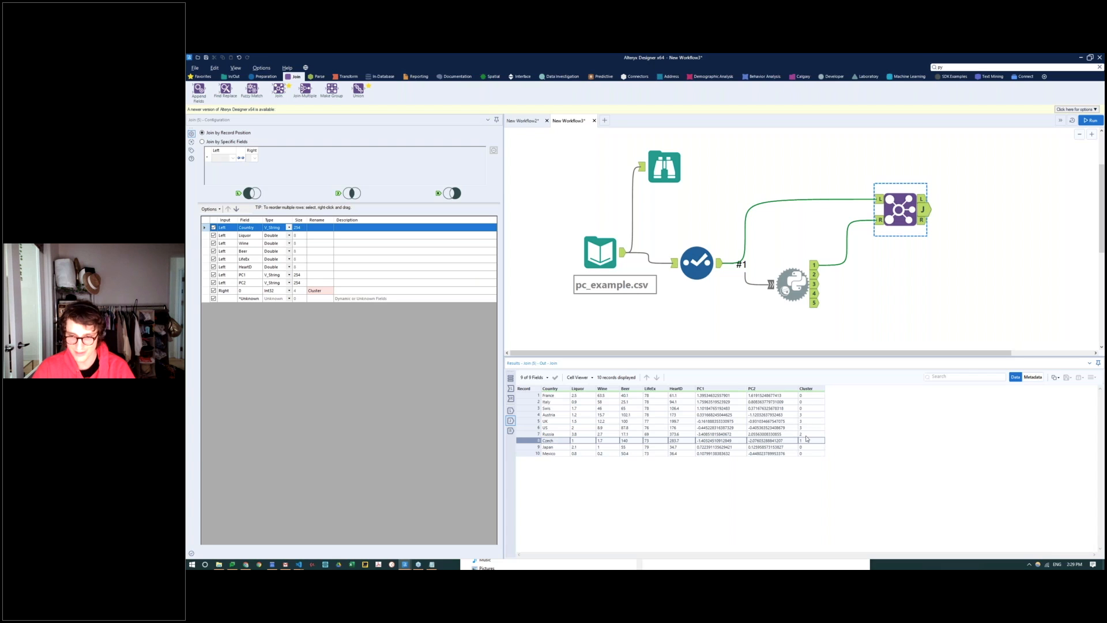
pyautogui.moveTo(557, 435)
pyautogui.mouseDown()
pyautogui.moveTo(840, 433)
pyautogui.moveTo(570, 438)
pyautogui.mouseUp()
pyautogui.click(803, 433)
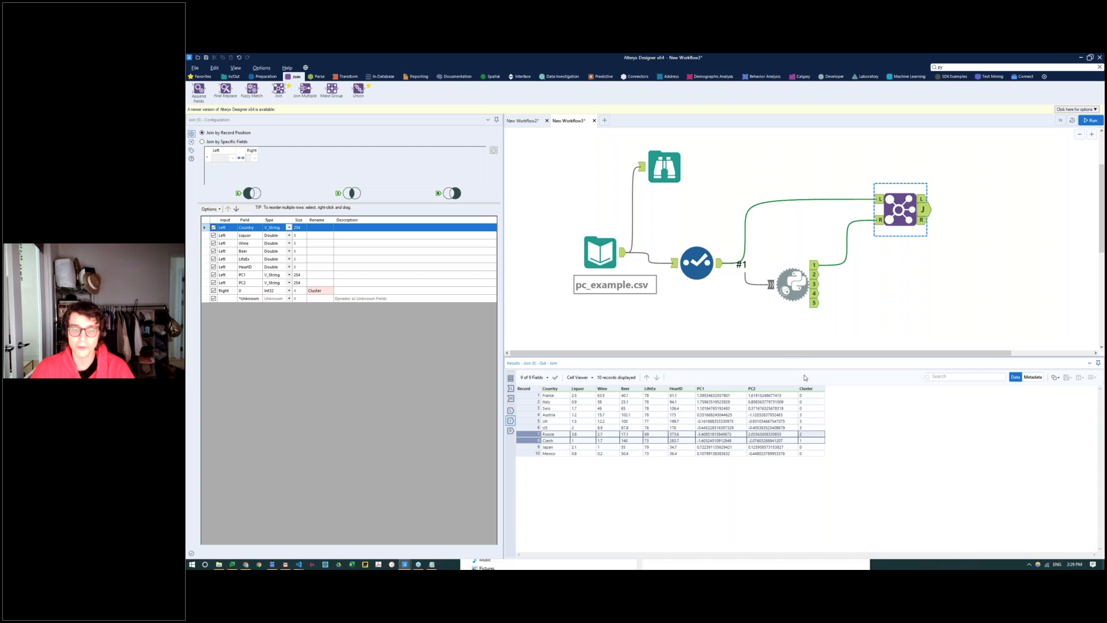
pyautogui.click(810, 415)
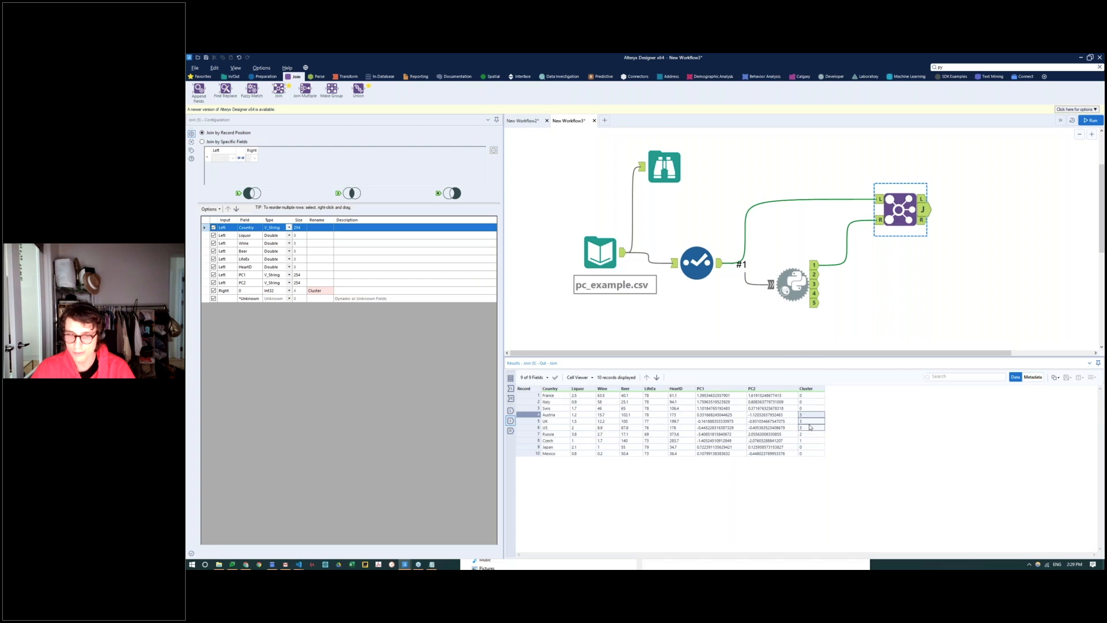
pyautogui.moveTo(810, 396); pyautogui.dragTo(809, 407)
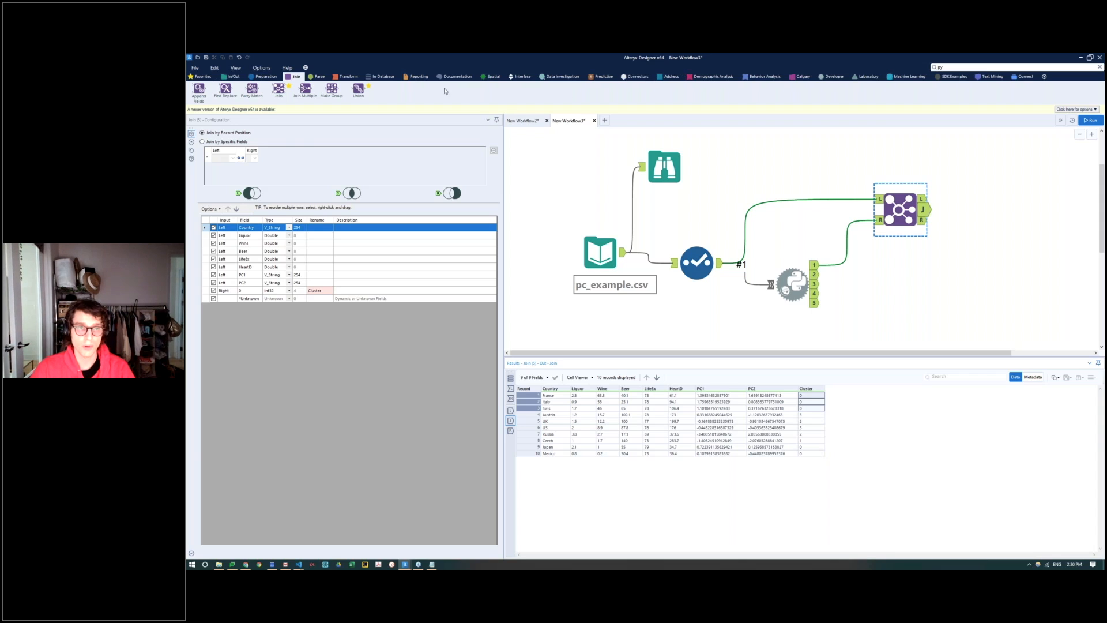
# Step: Add an Interactive Chart tool after the Join tool's J output and open its chart configuration
pyautogui.click(418, 77)
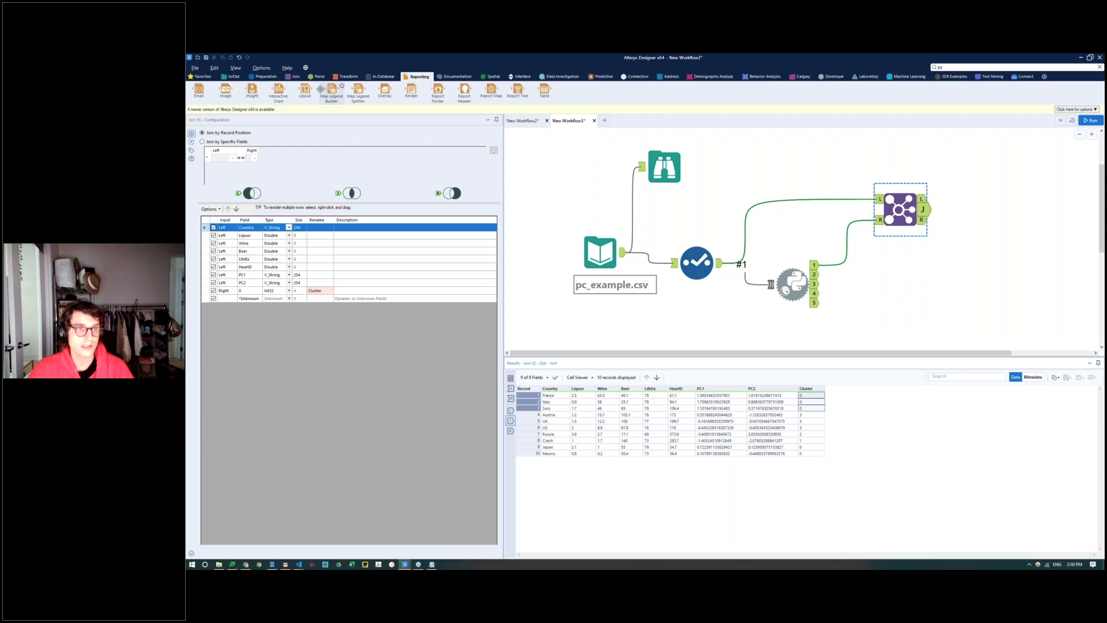
pyautogui.moveTo(279, 90); pyautogui.dragTo(988, 212)
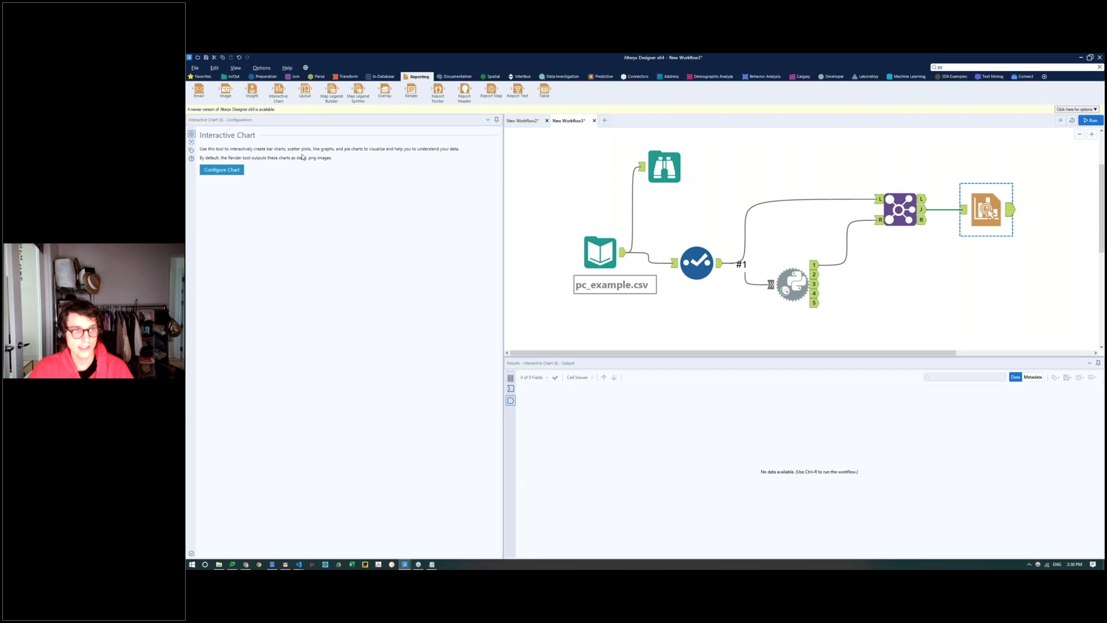
pyautogui.click(221, 169)
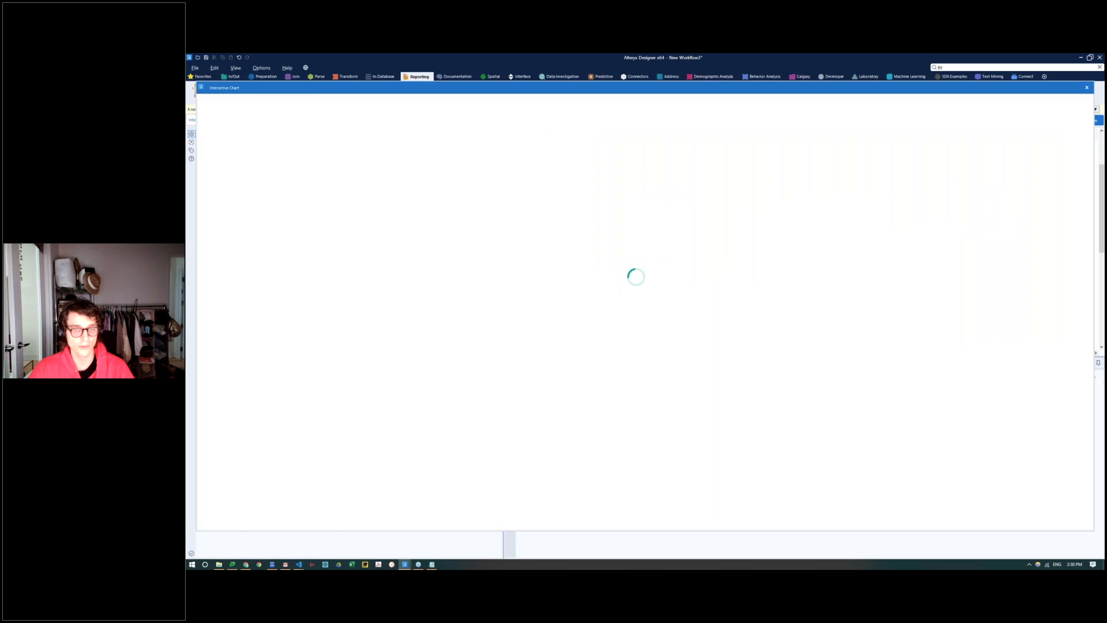
# Step: Add a layer to the interactive chart and name it Cluster
pyautogui.click(292, 105)
pyautogui.click(272, 118)
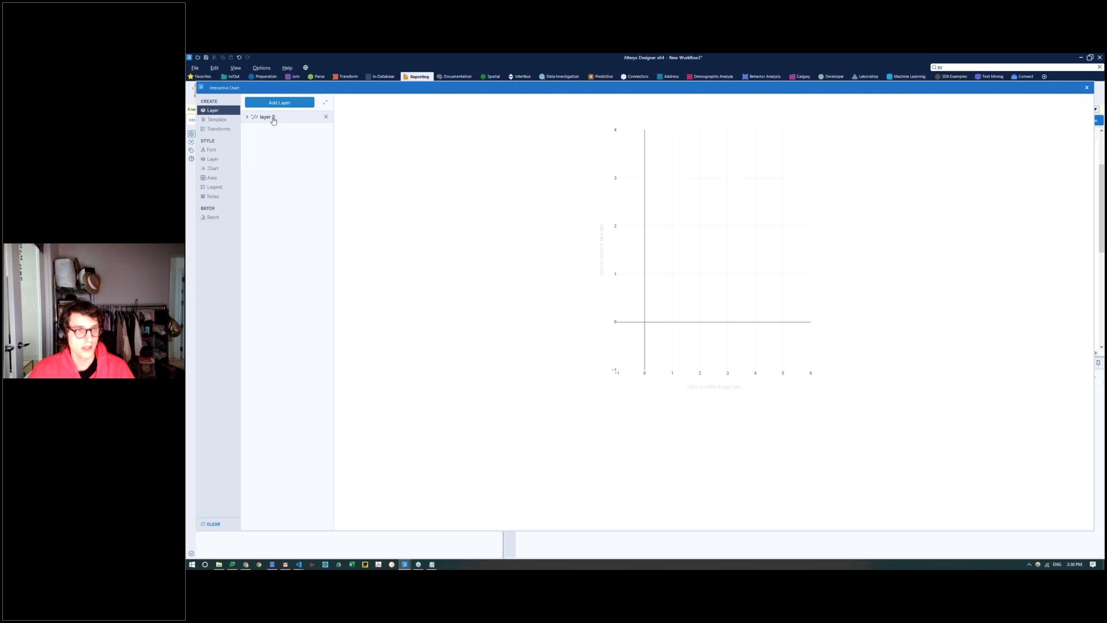
pyautogui.click(260, 120)
pyautogui.tripleClick(260, 155)
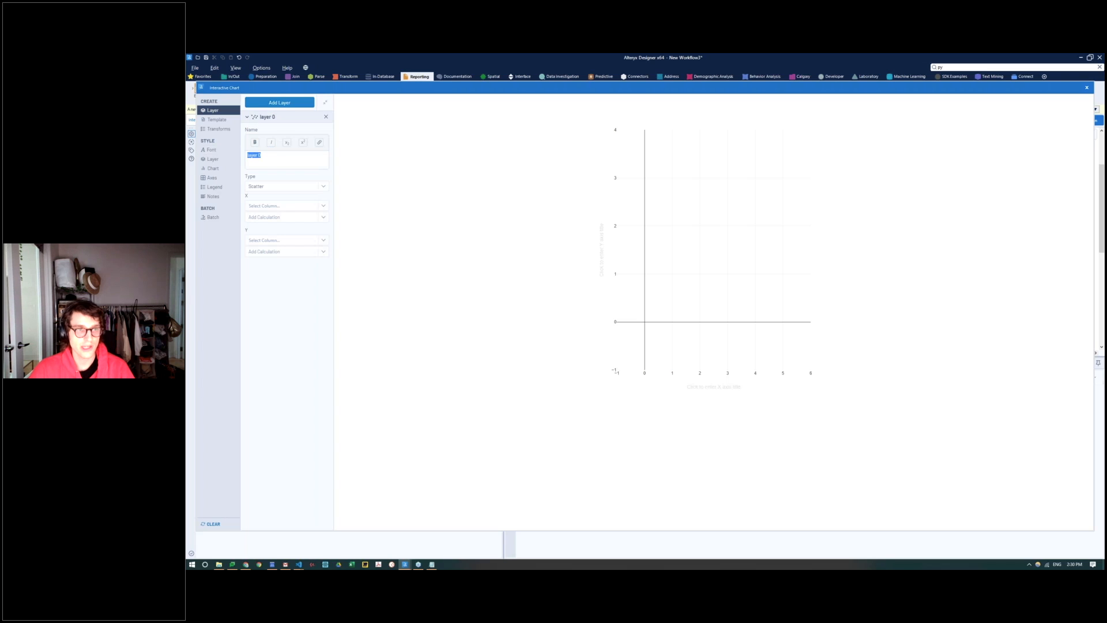
pyautogui.write('Cluste')
pyautogui.write('r')
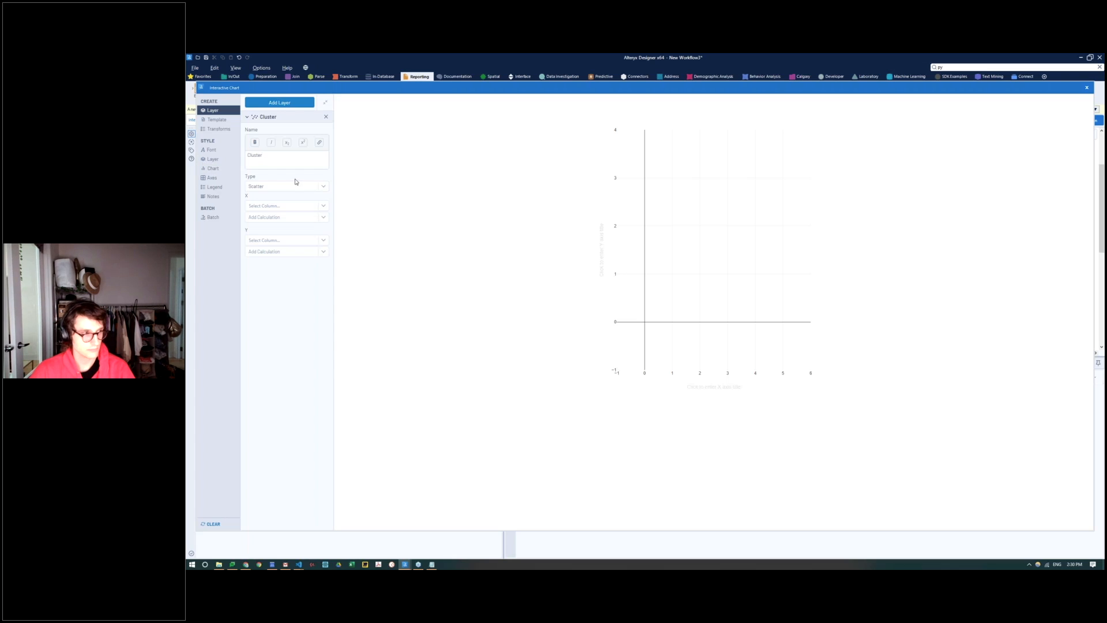
# Step: Assign HeartD to the X axis and LifeEx to the Y axis of the Cluster scatter layer
pyautogui.click(287, 206)
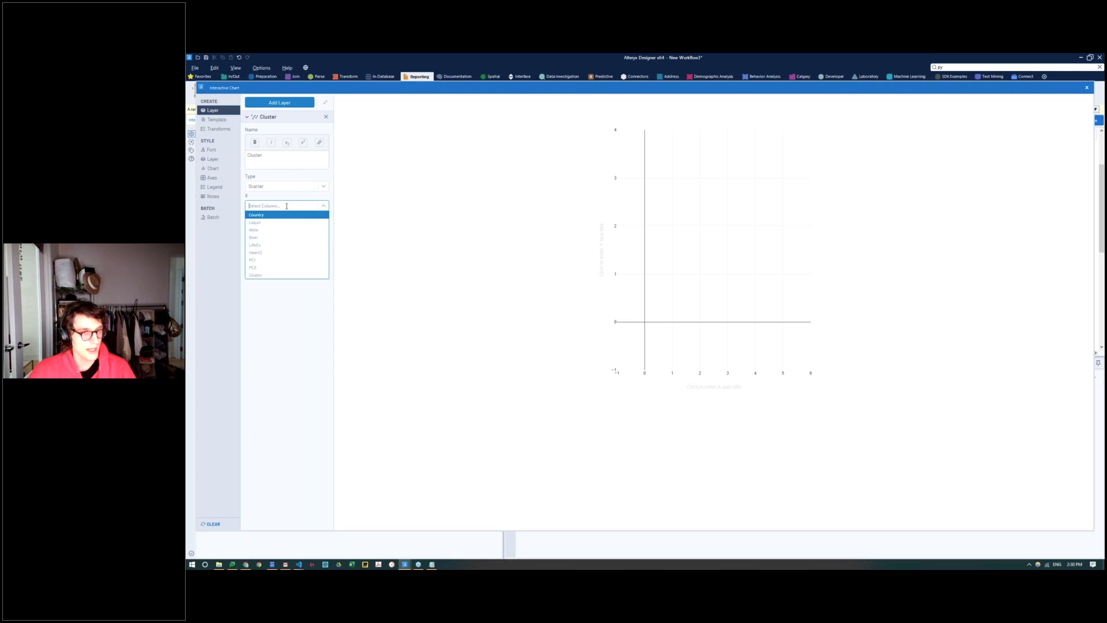
pyautogui.click(276, 253)
pyautogui.click(274, 240)
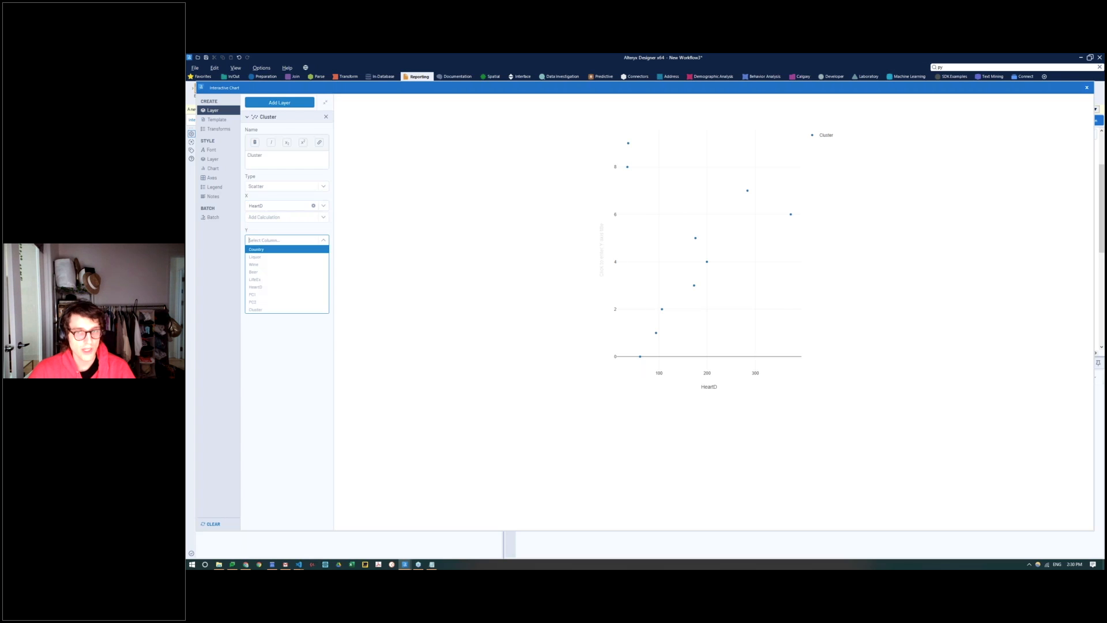
pyautogui.click(255, 279)
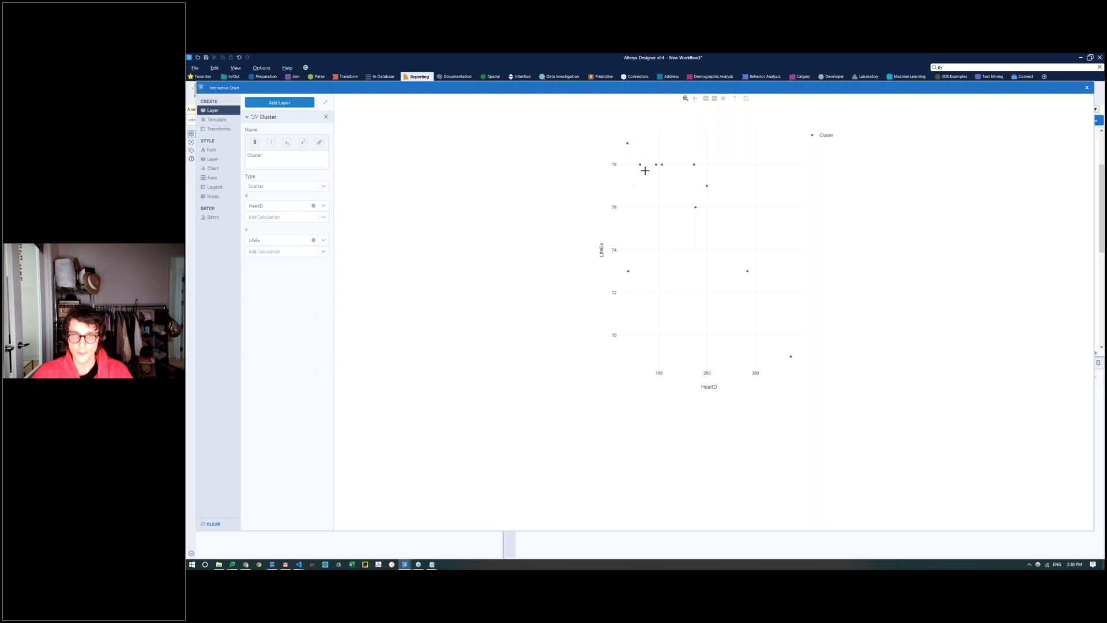
pyautogui.moveTo(617, 143); pyautogui.dragTo(808, 365)
pyautogui.press('e')
pyautogui.moveTo(783, 344)
pyautogui.mouseDown()
pyautogui.moveTo(801, 366)
pyautogui.moveTo(771, 349)
pyautogui.mouseUp()
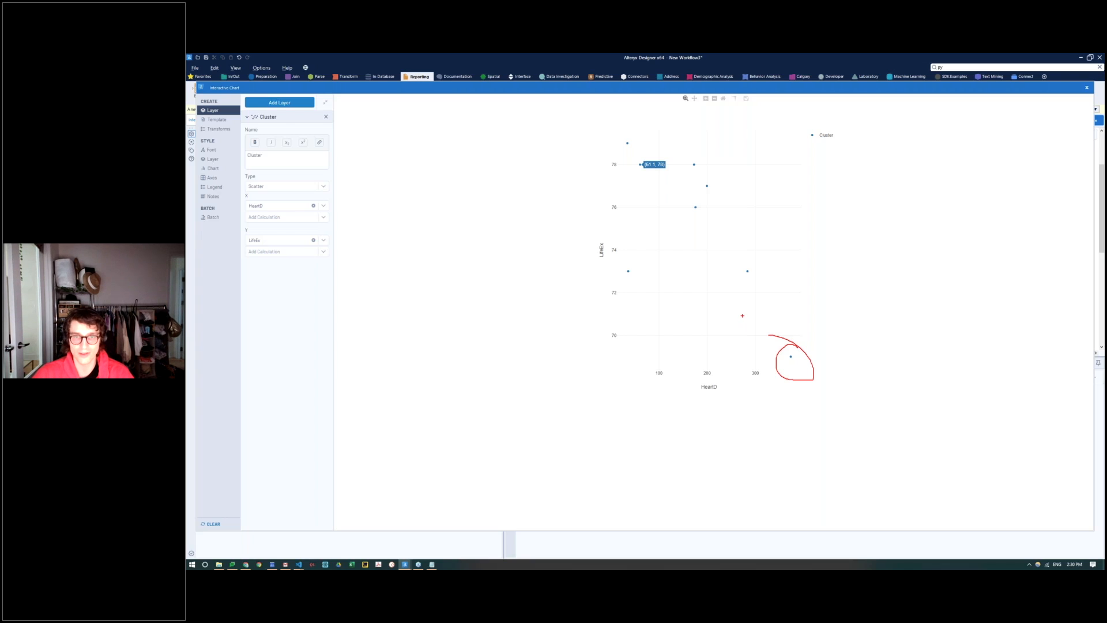
pyautogui.moveTo(612, 360)
pyautogui.mouseDown()
pyautogui.moveTo(777, 358)
pyautogui.moveTo(765, 168)
pyautogui.mouseUp()
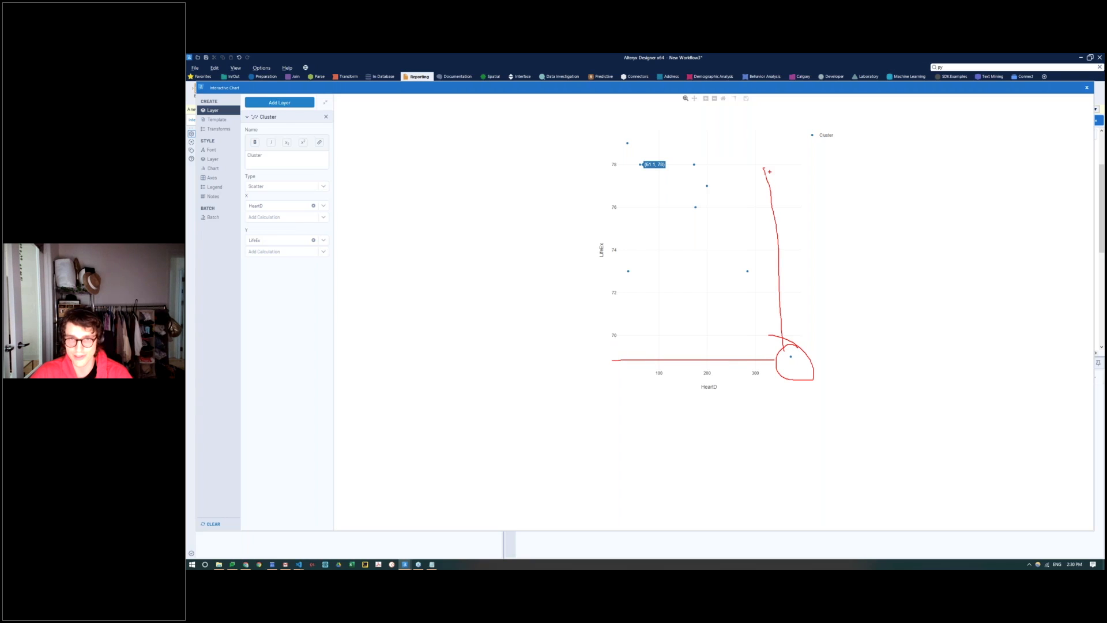
pyautogui.press('Escape')
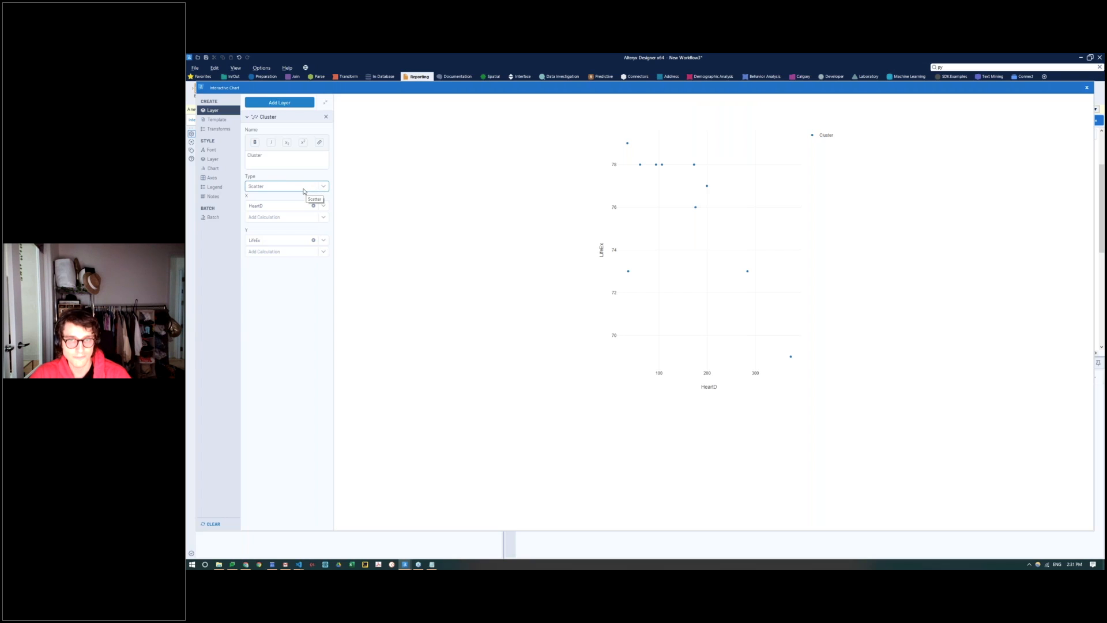
# Step: Look through the chart's layer, display, axes and legend style settings for a way to distinguish the clusters
pyautogui.click(282, 161)
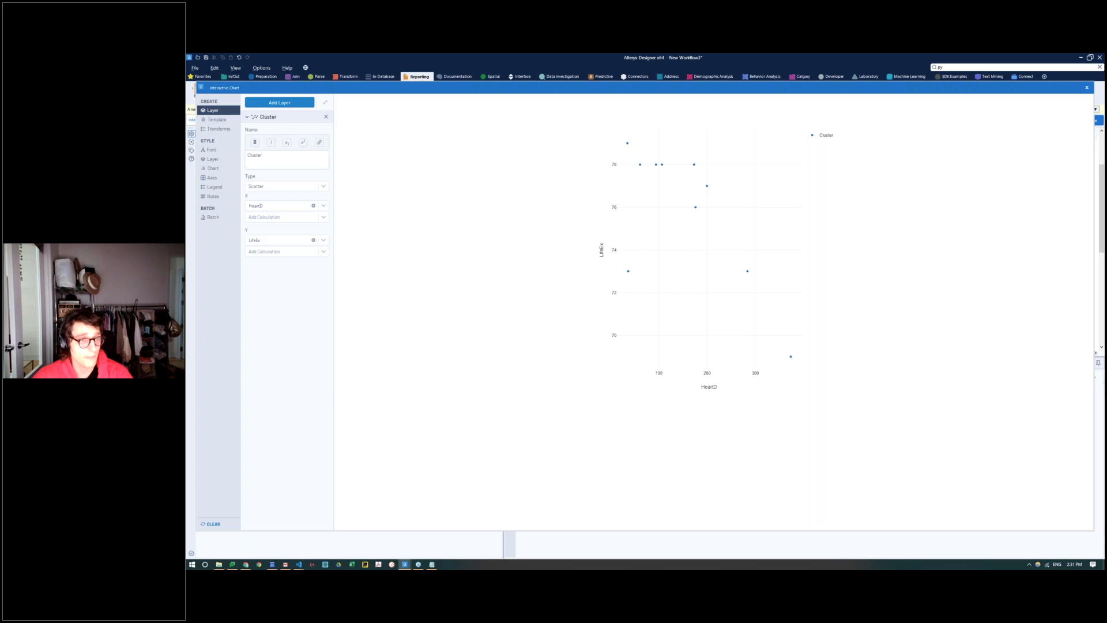
pyautogui.click(215, 169)
pyautogui.click(215, 160)
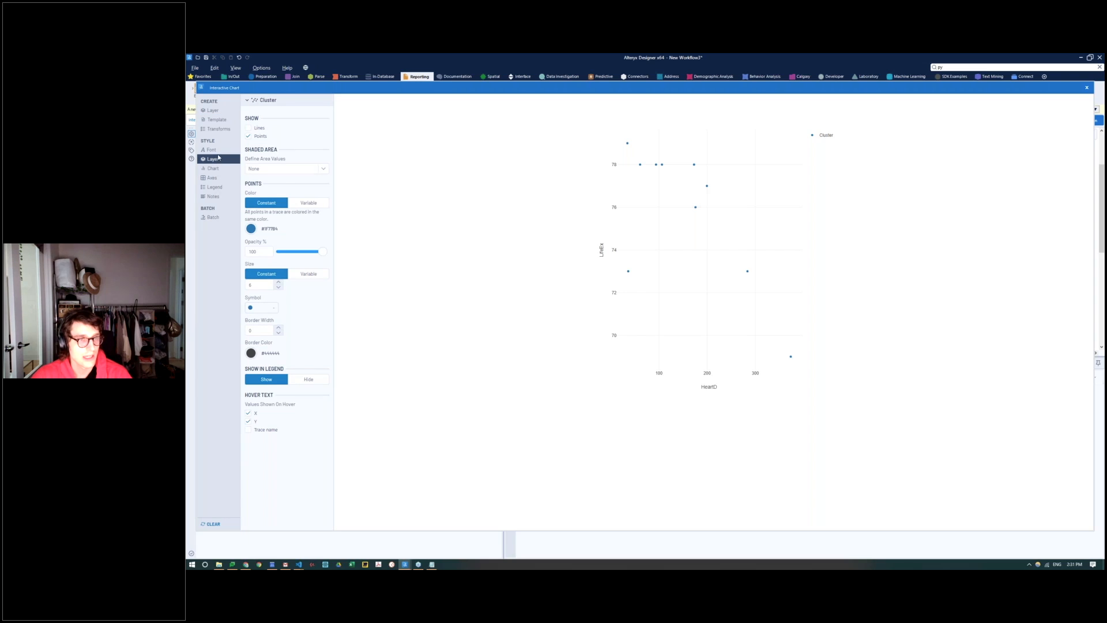
pyautogui.click(289, 169)
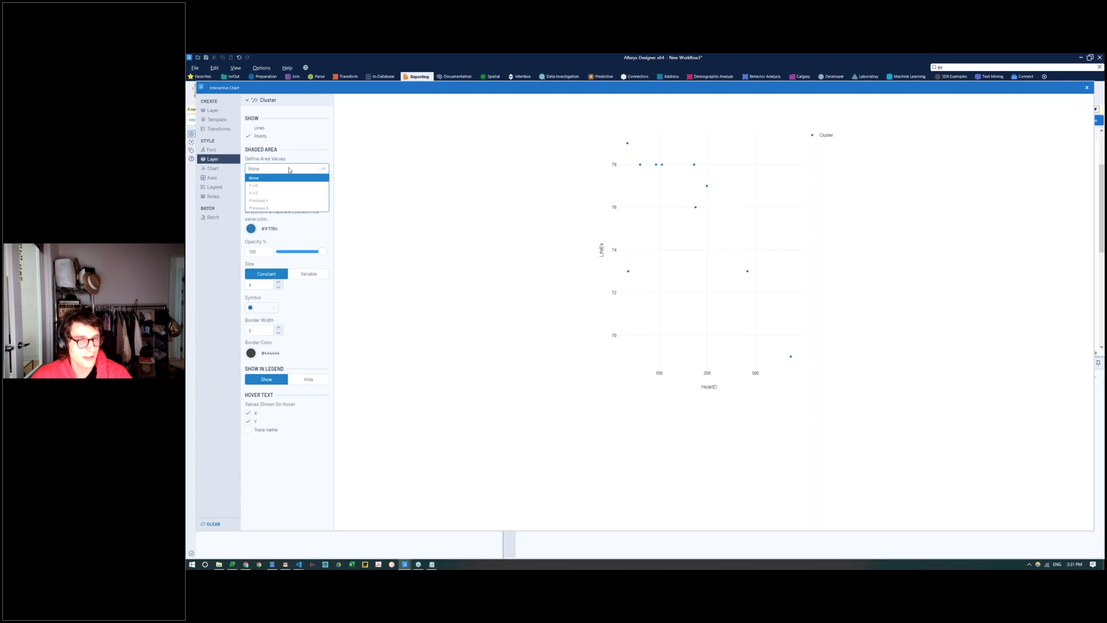
pyautogui.click(290, 170)
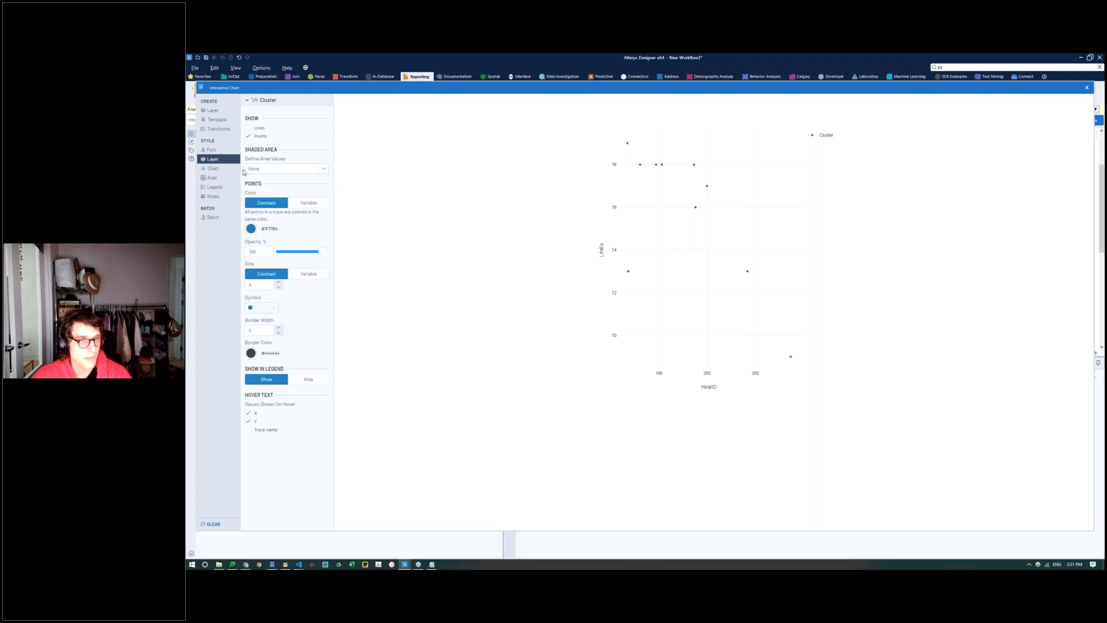
pyautogui.click(213, 168)
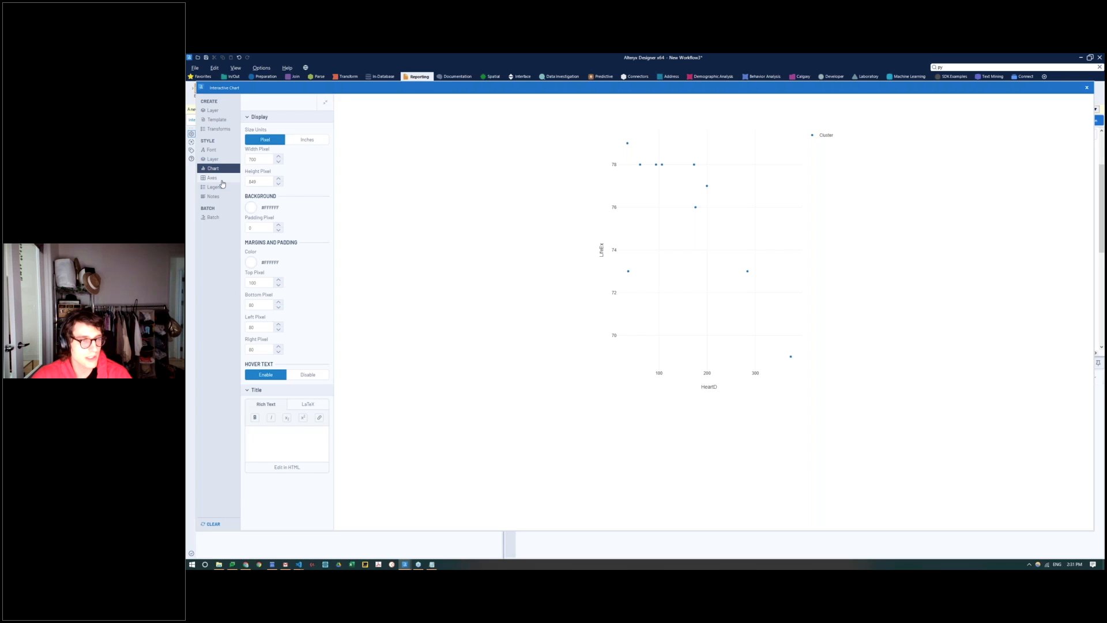
pyautogui.click(218, 179)
pyautogui.click(221, 187)
pyautogui.click(218, 178)
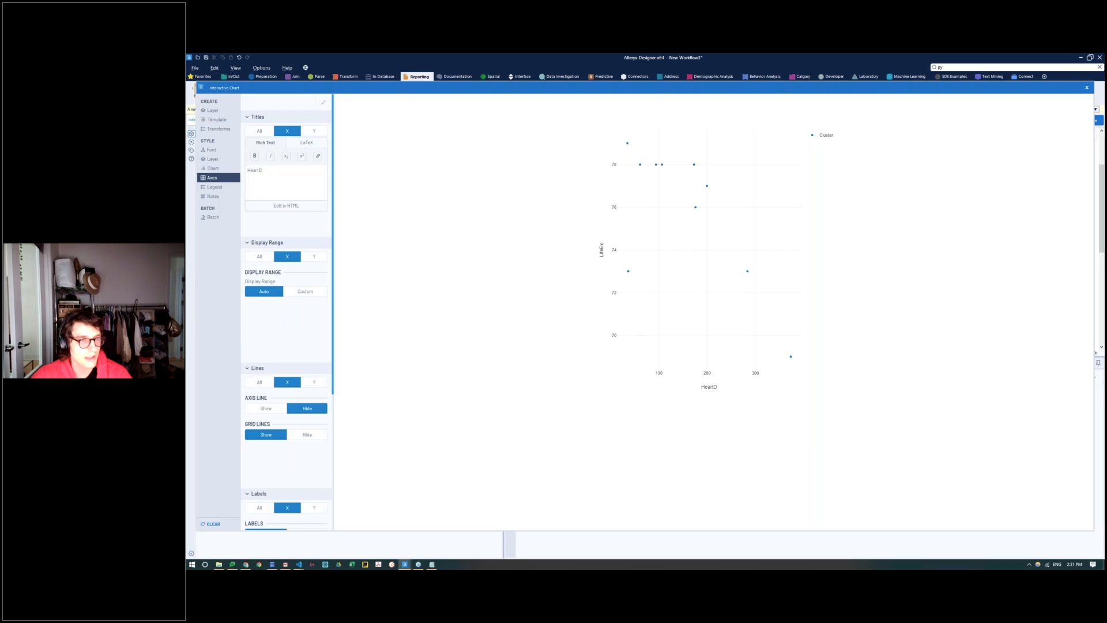
pyautogui.click(221, 187)
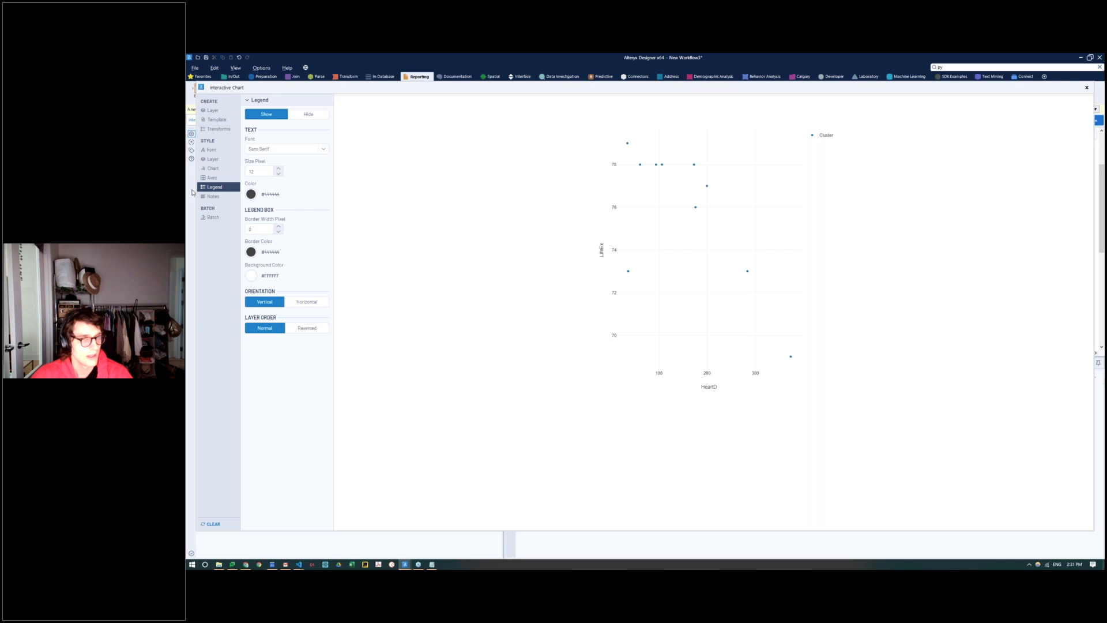
# Step: Color the Cluster layer's points by variable, using the Cluster column
pyautogui.click(213, 159)
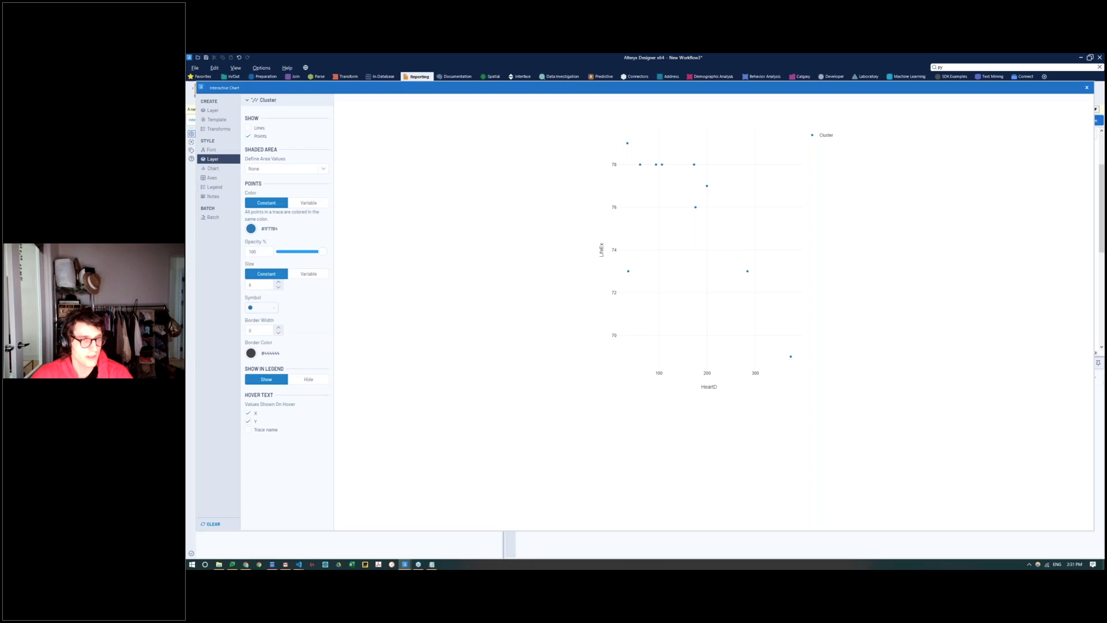
pyautogui.click(307, 203)
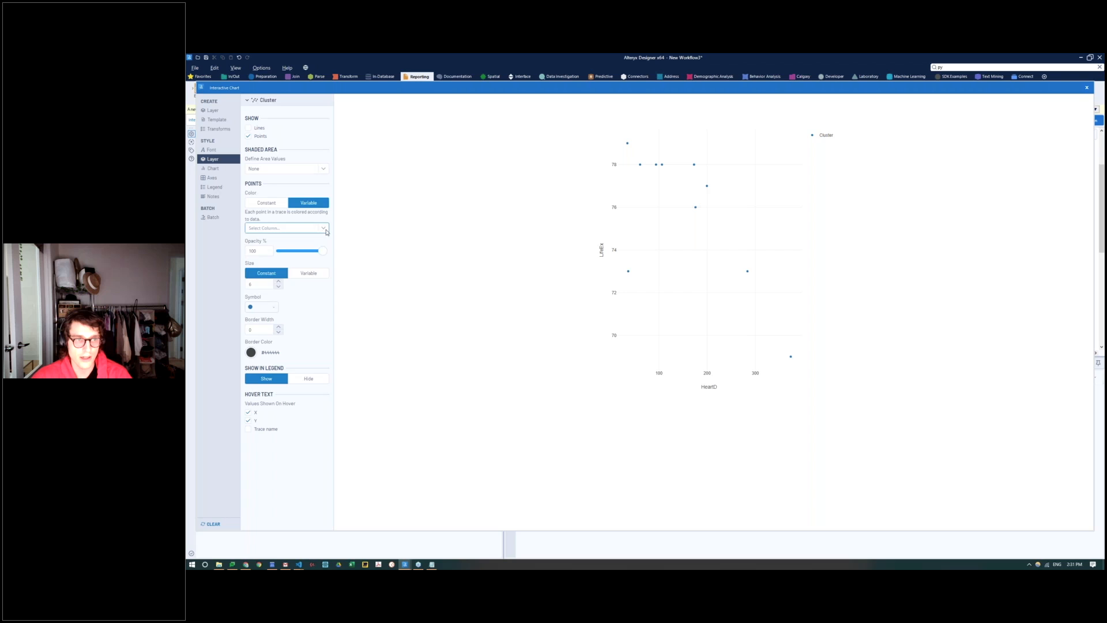
pyautogui.click(326, 230)
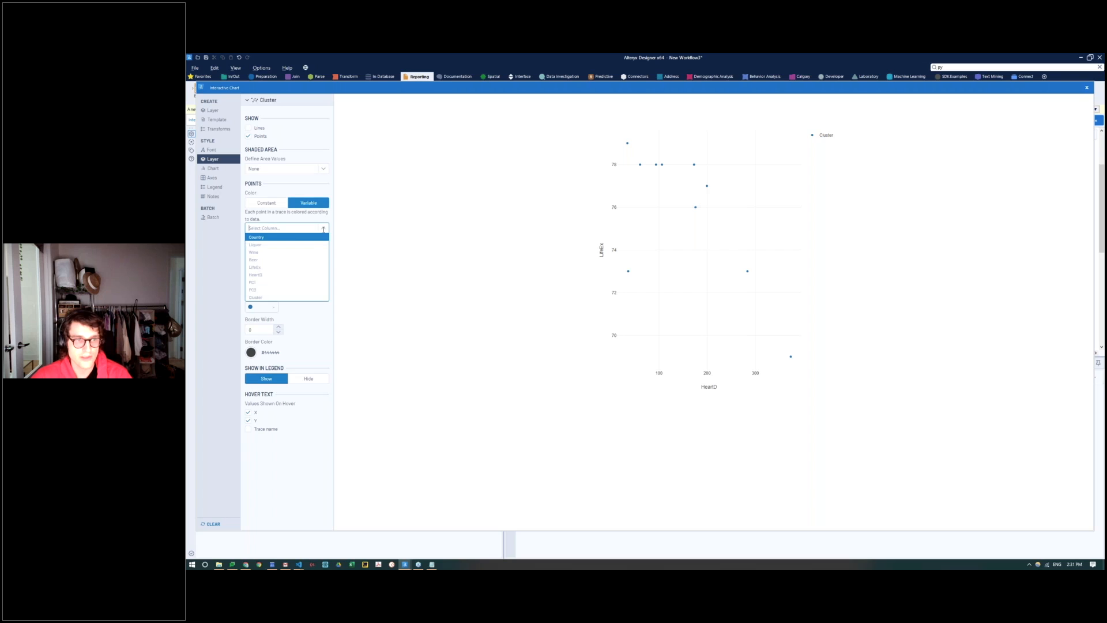
pyautogui.click(266, 298)
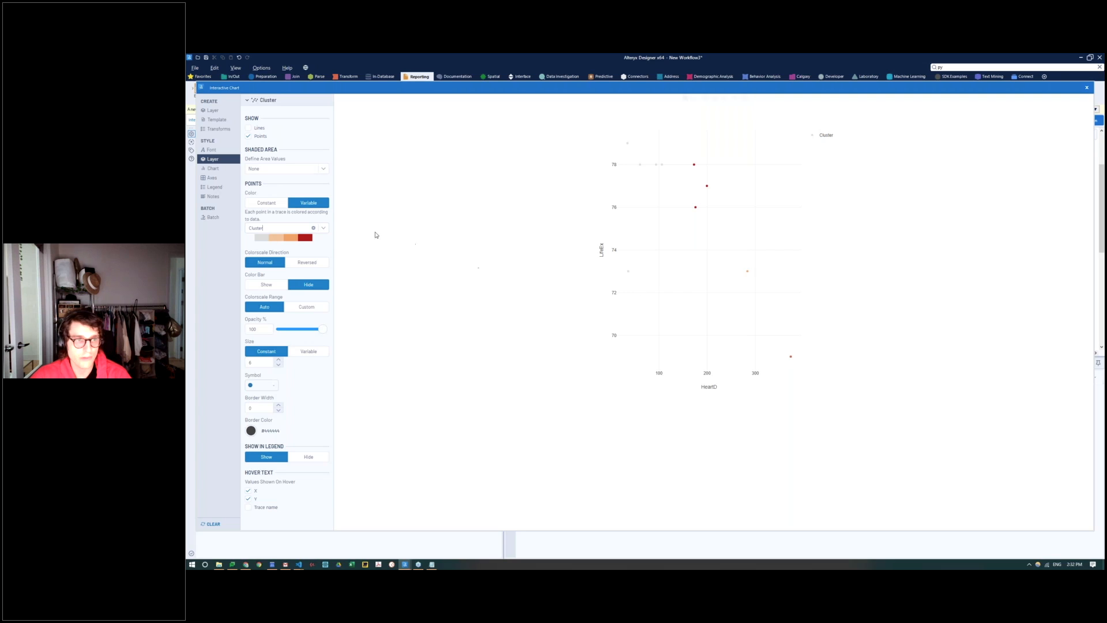
# Step: Enlarge the scatter points to a constant size of 13 and close the chart configuration
pyautogui.click(280, 360)
pyautogui.click(279, 359)
pyautogui.click(279, 359)
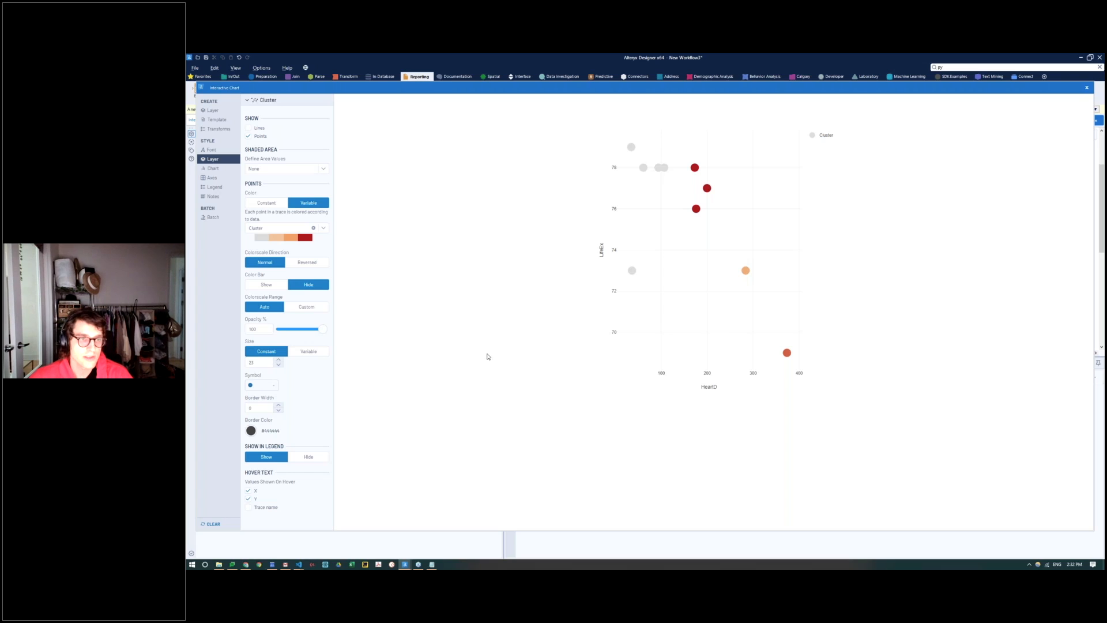
pyautogui.click(1085, 88)
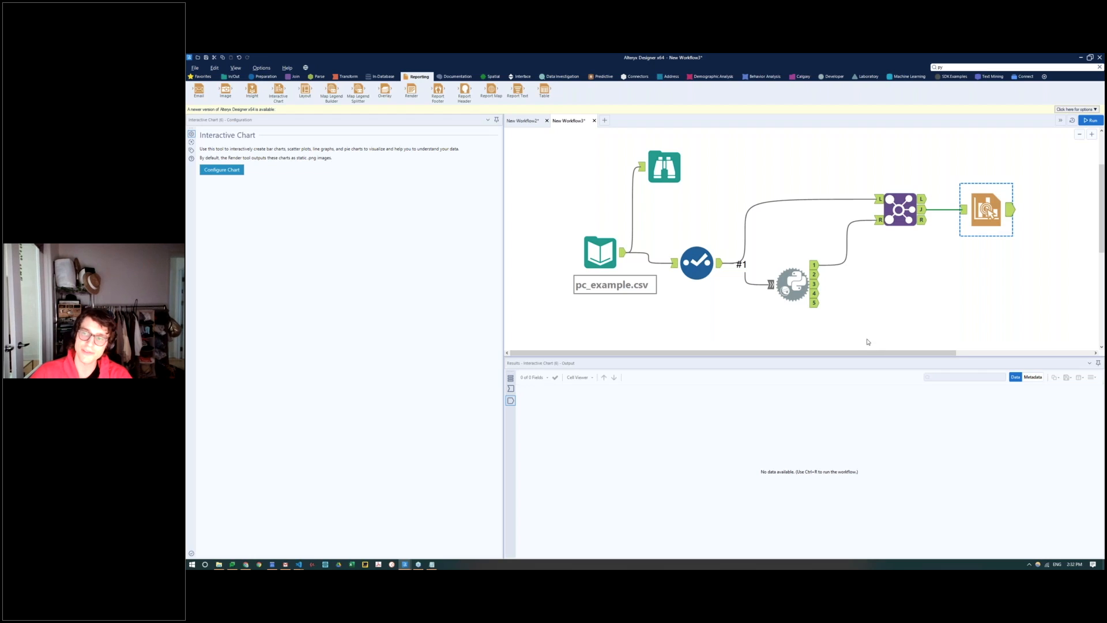
pyautogui.click(821, 376)
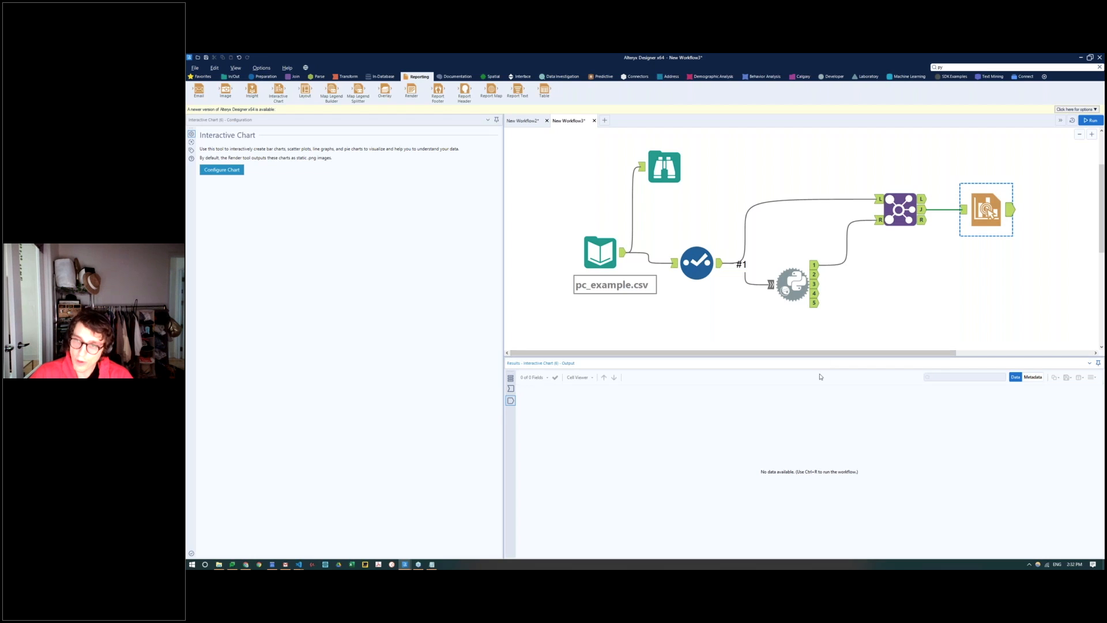
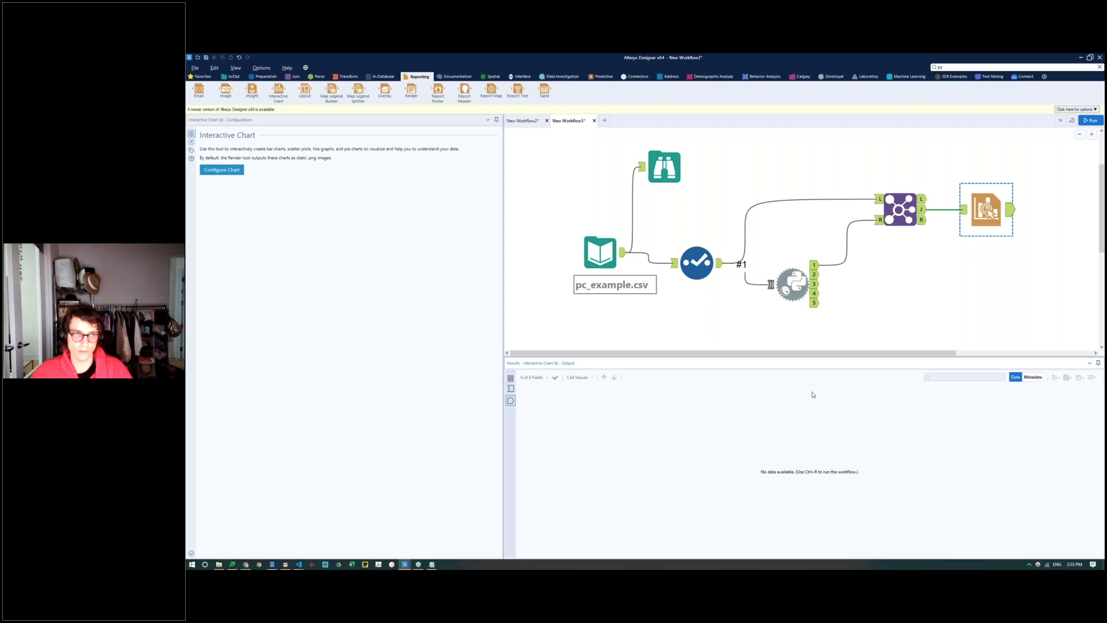
# Step: Attach an Output Data tool to the Join's J output and set its file format to Microsoft Excel (*.xlsx)
pyautogui.click(231, 77)
pyautogui.moveTo(331, 89); pyautogui.dragTo(976, 306)
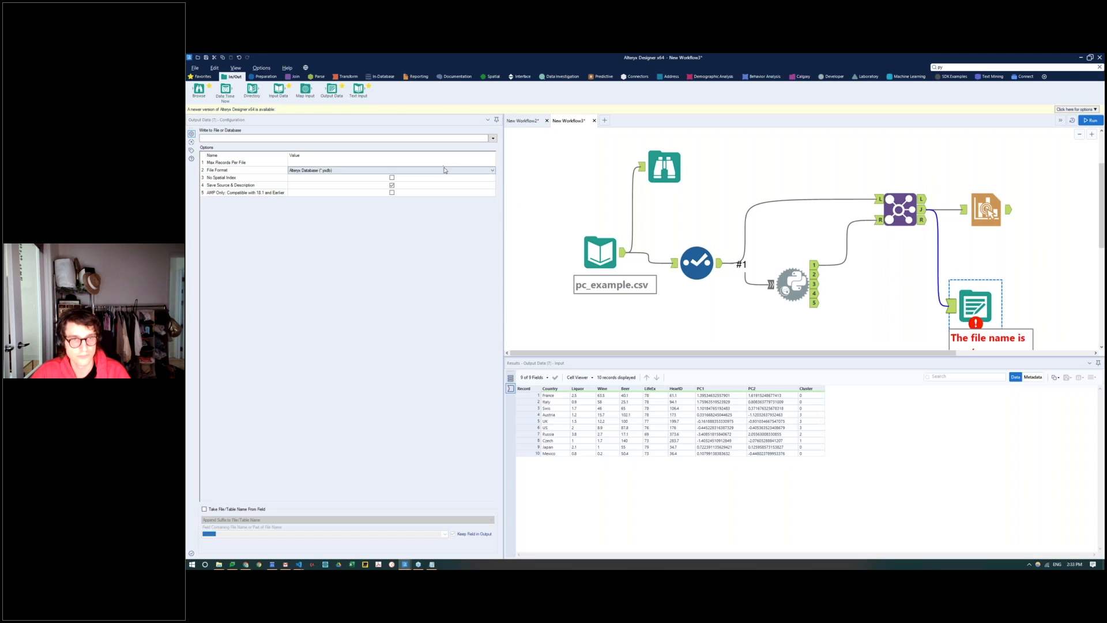
pyautogui.click(444, 170)
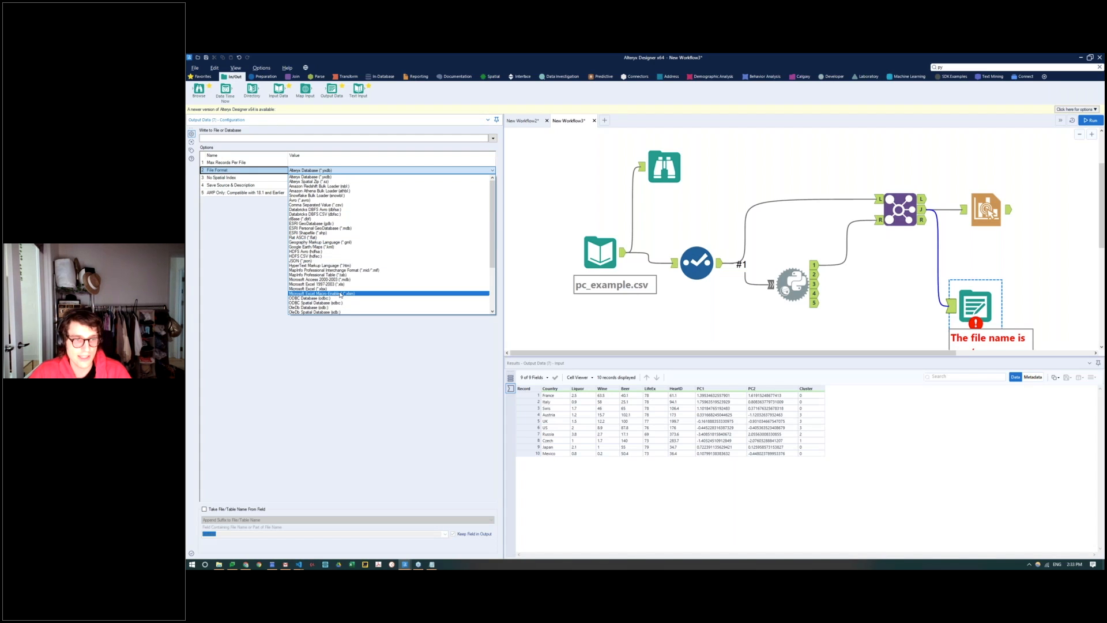
pyautogui.click(341, 290)
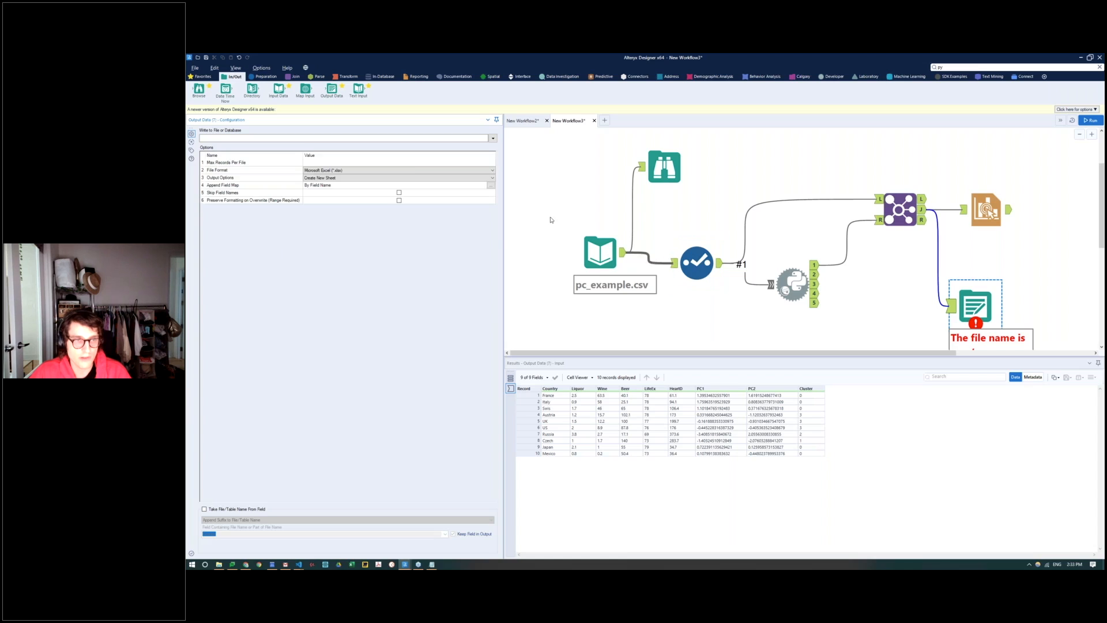
# Step: Set the output destination to Sheet1 of a Microsoft Excel 1997-2003 file named output clusters 2.xls in the Alteryx Python folder
pyautogui.click(261, 138)
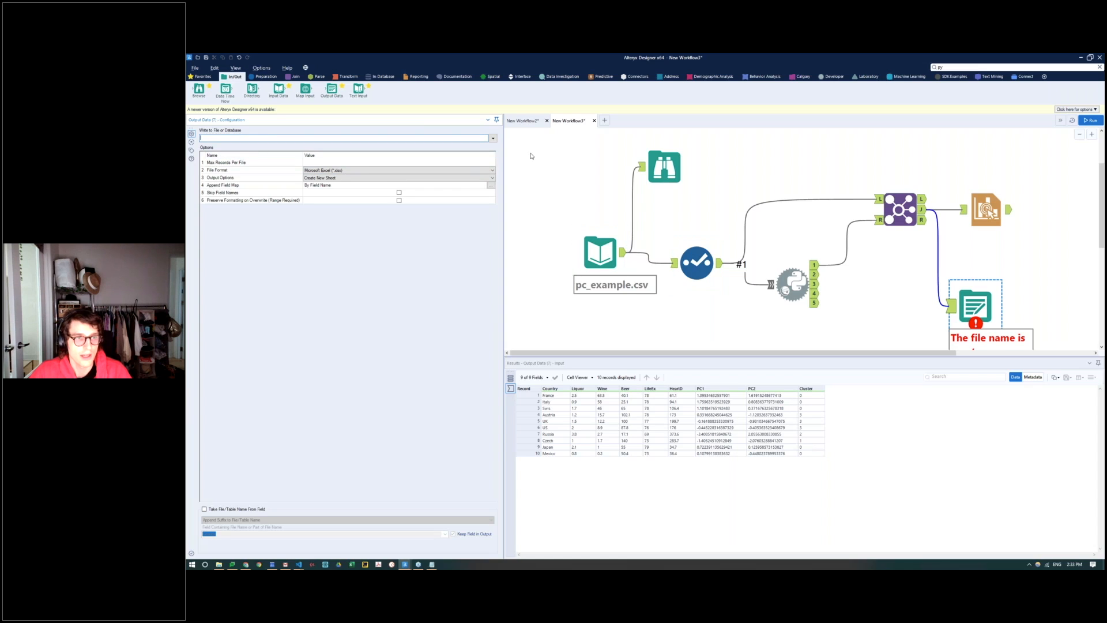
pyautogui.click(493, 139)
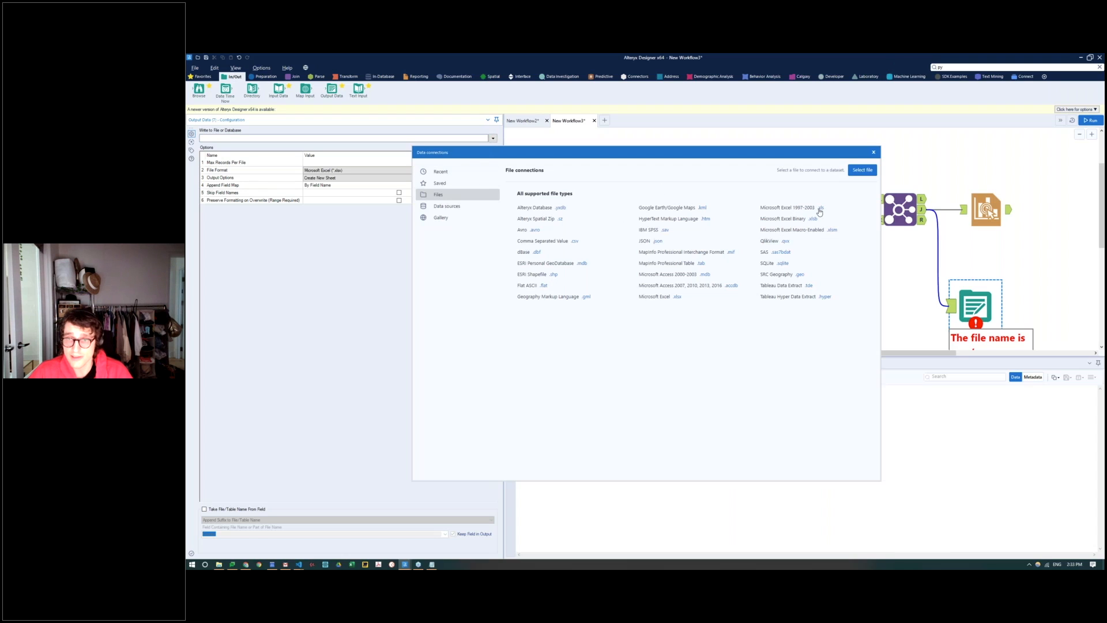
pyautogui.click(822, 208)
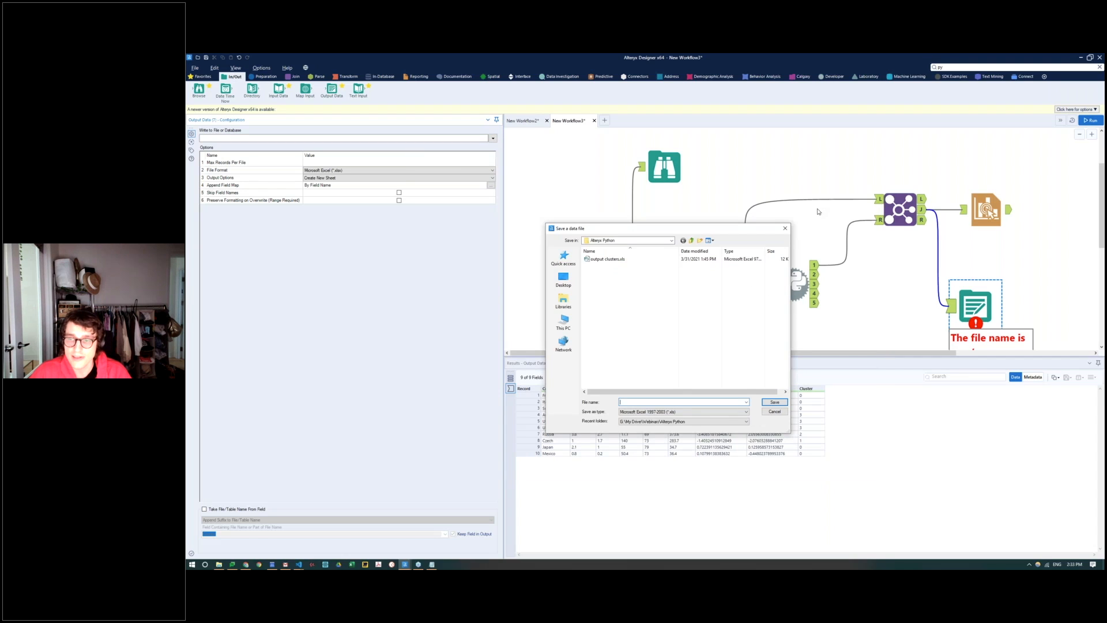
pyautogui.click(629, 259)
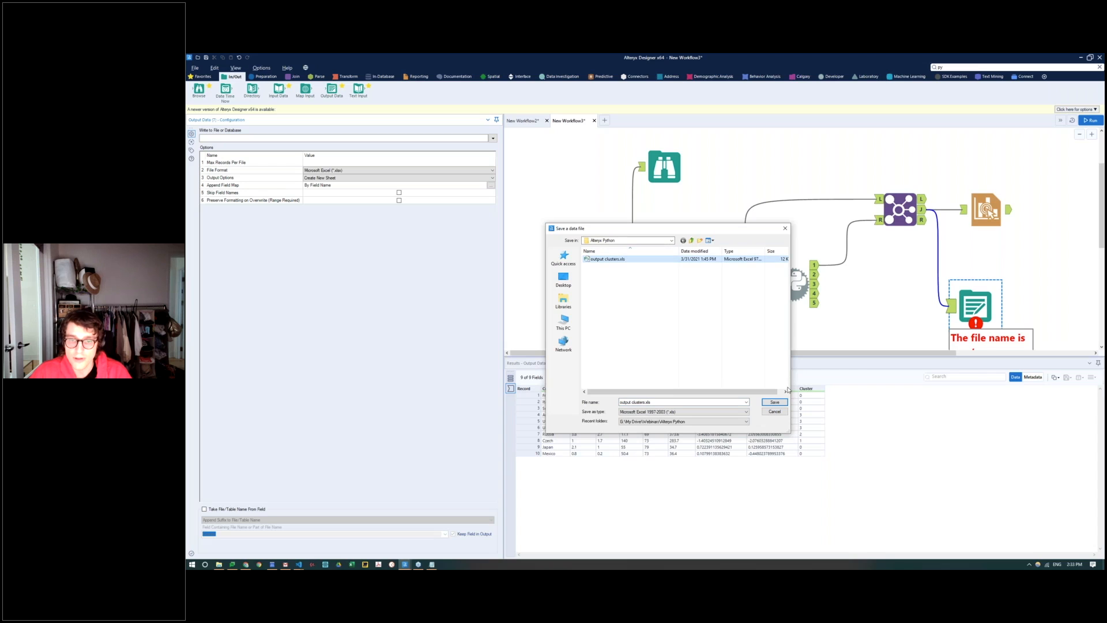
pyautogui.click(644, 401)
pyautogui.click(643, 402)
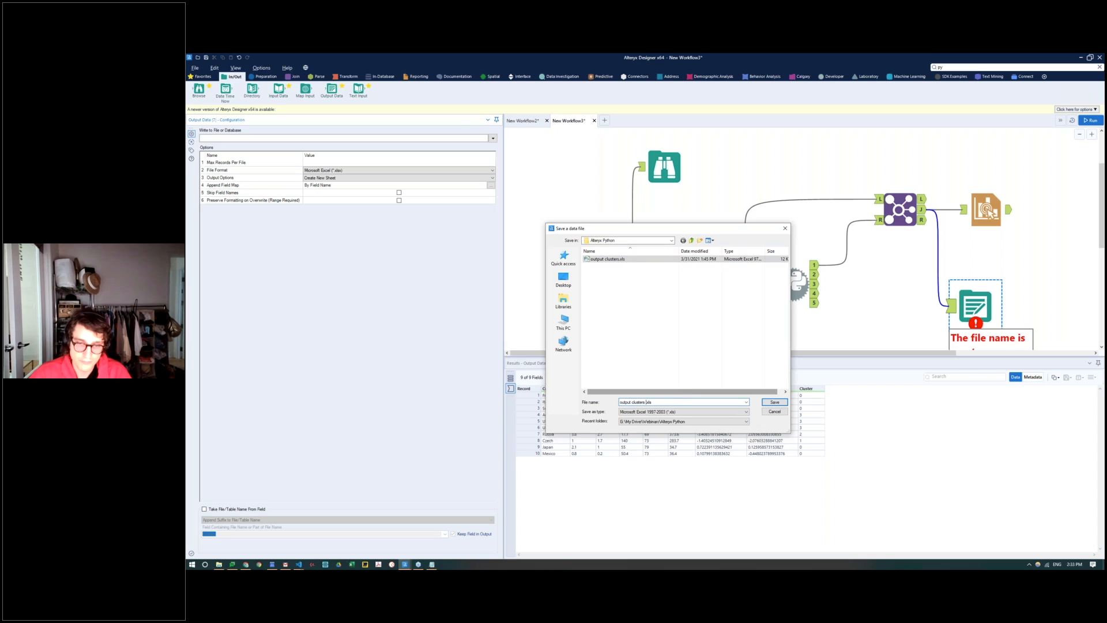
pyautogui.click(775, 402)
pyautogui.click(641, 328)
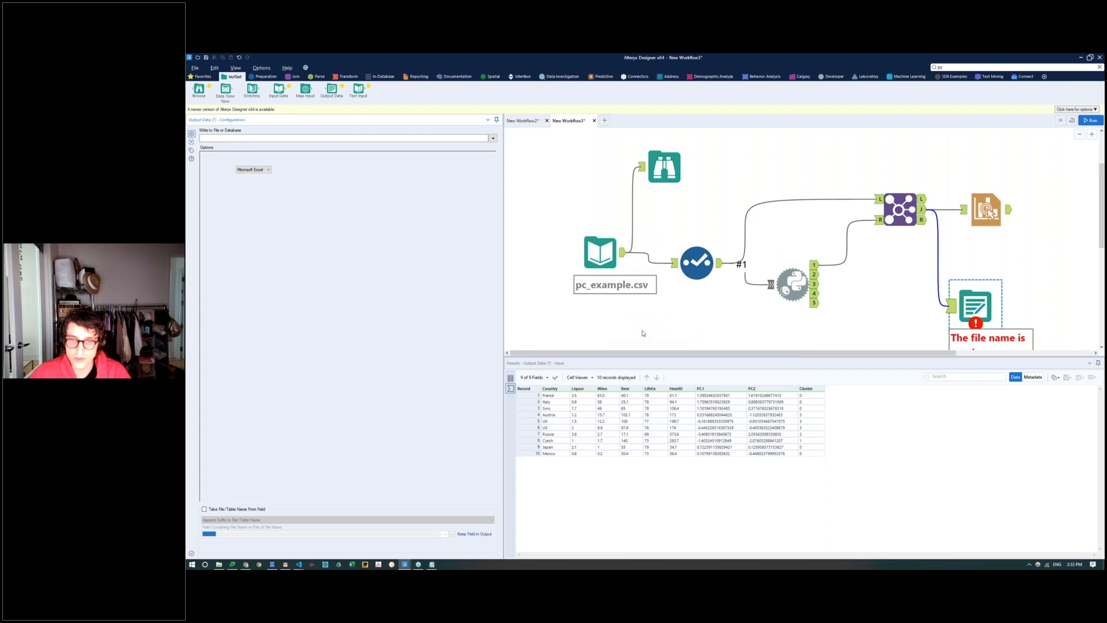
# Step: Launch Tableau 2020.3, running the Alteryx workflow while it loads, and dismiss the file recovery dialog
pyautogui.click(205, 564)
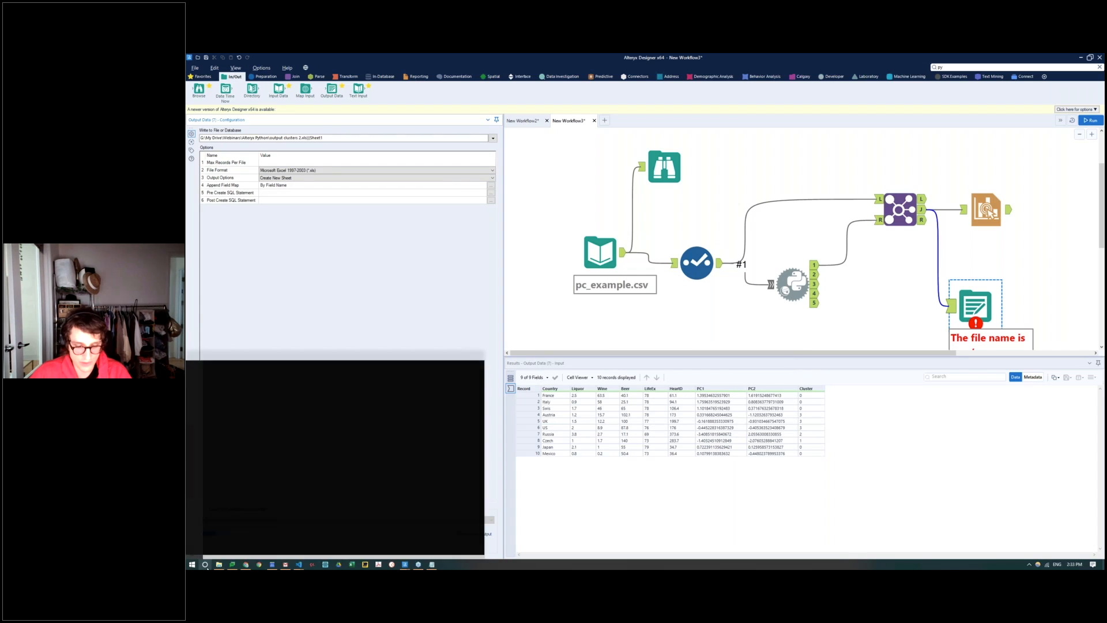
pyautogui.write('tableau')
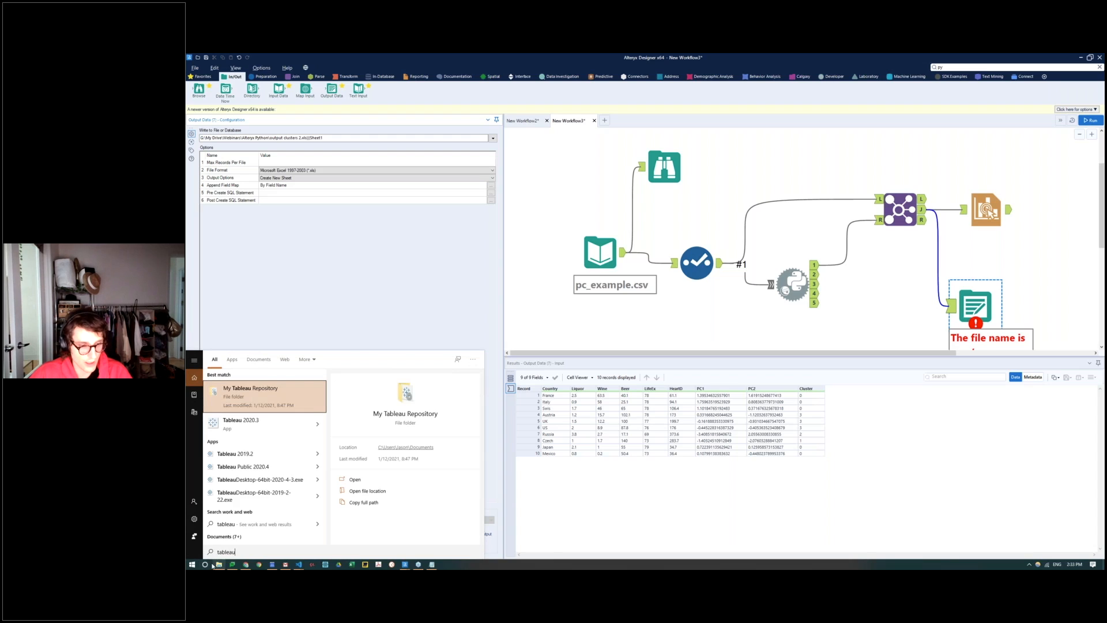
pyautogui.click(250, 424)
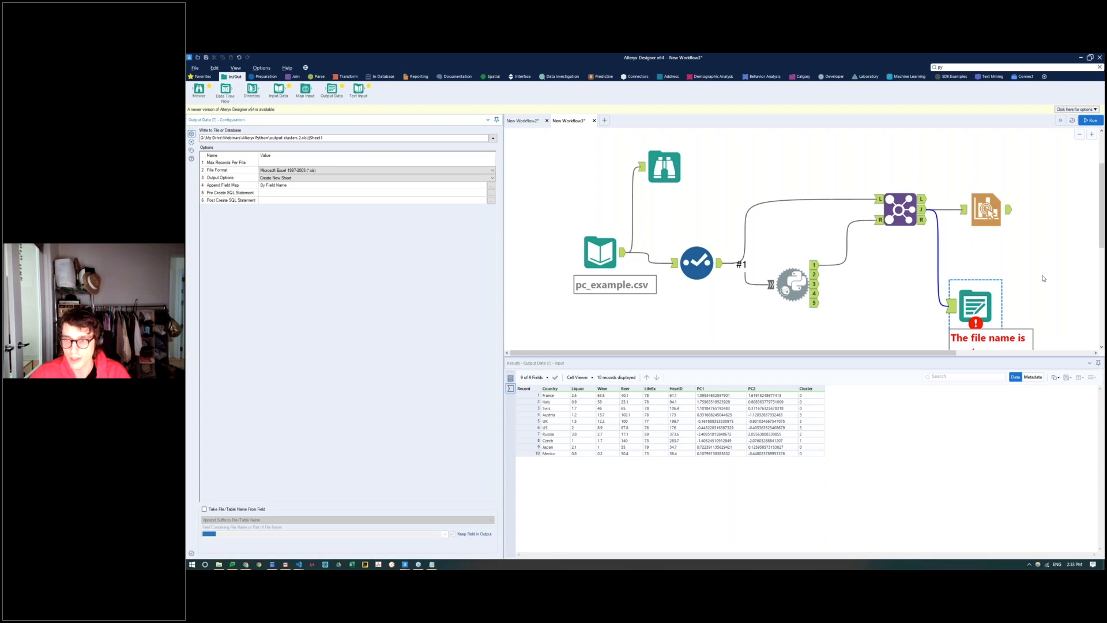
pyautogui.click(1085, 121)
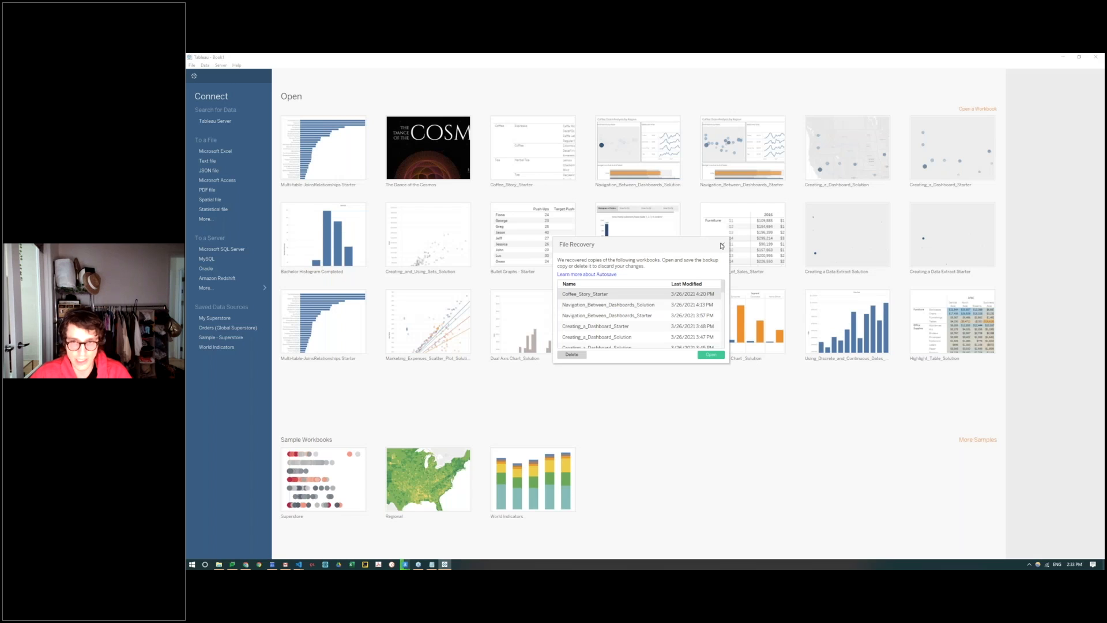
pyautogui.click(722, 246)
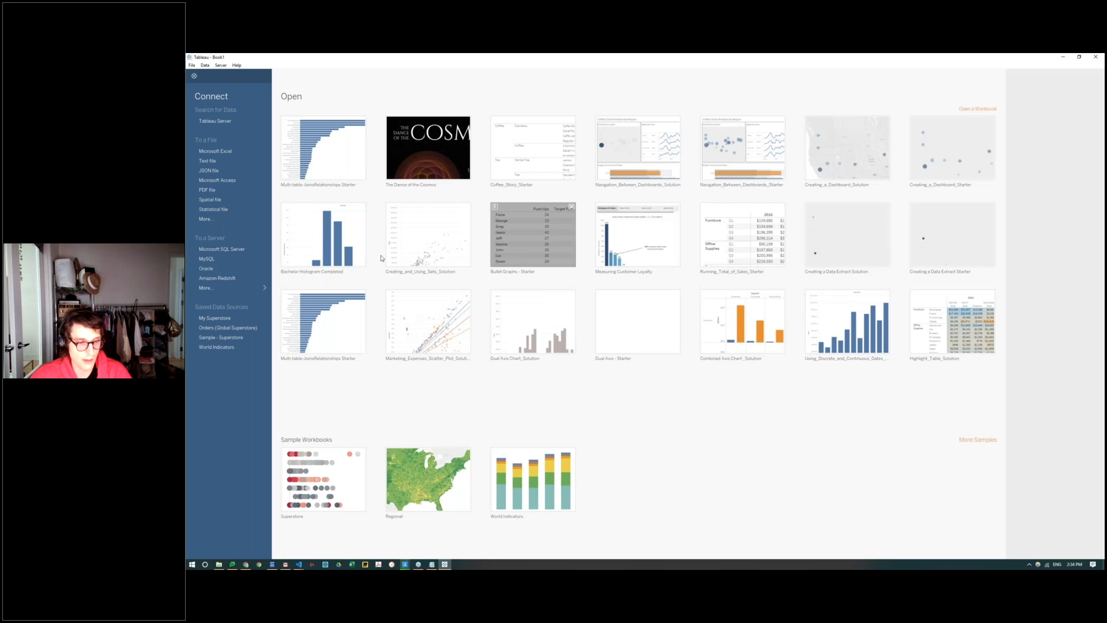
# Step: Connect Tableau to output clusters 2.xls from the Alteryx Python folder, with Sheet1 as the data source table
pyautogui.click(219, 565)
pyautogui.moveTo(742, 314); pyautogui.dragTo(733, 206)
pyautogui.moveTo(406, 568)
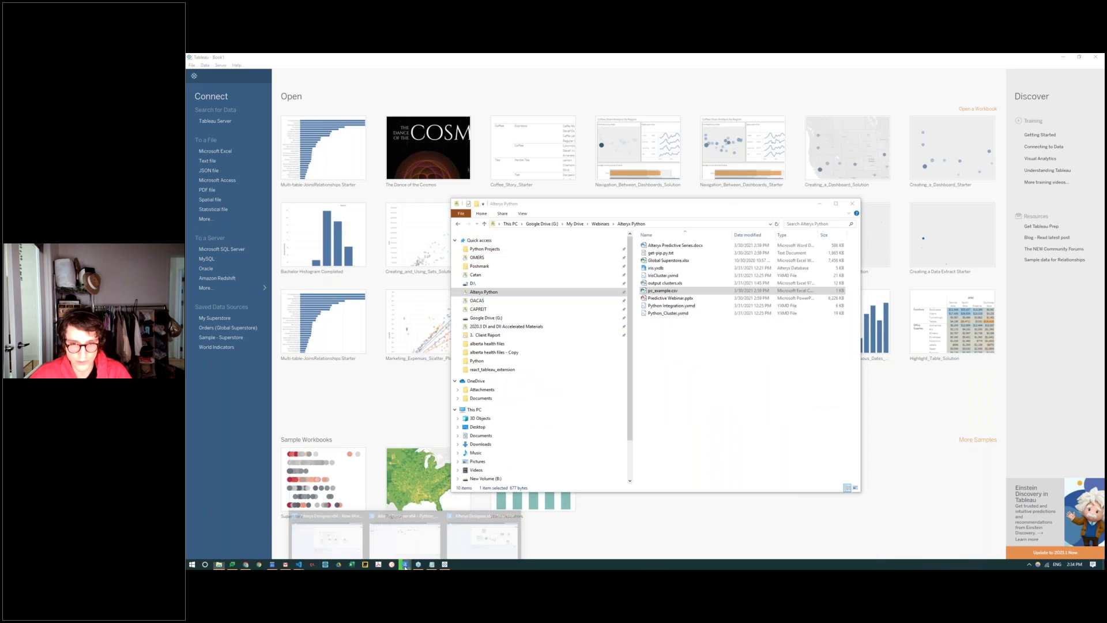
pyautogui.click(691, 284)
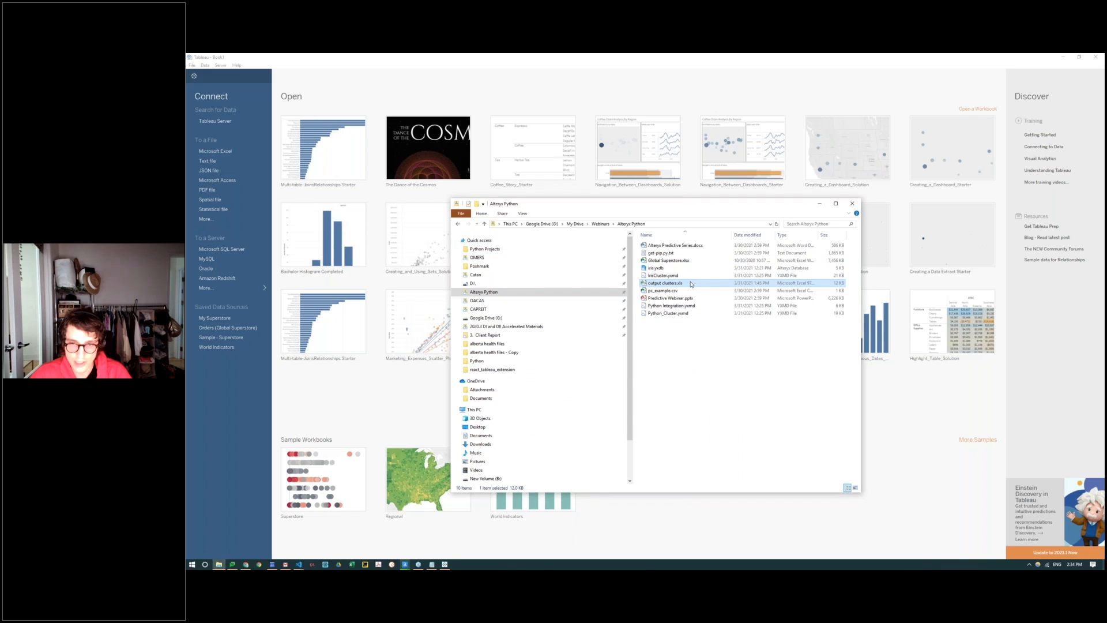
pyautogui.click(691, 283)
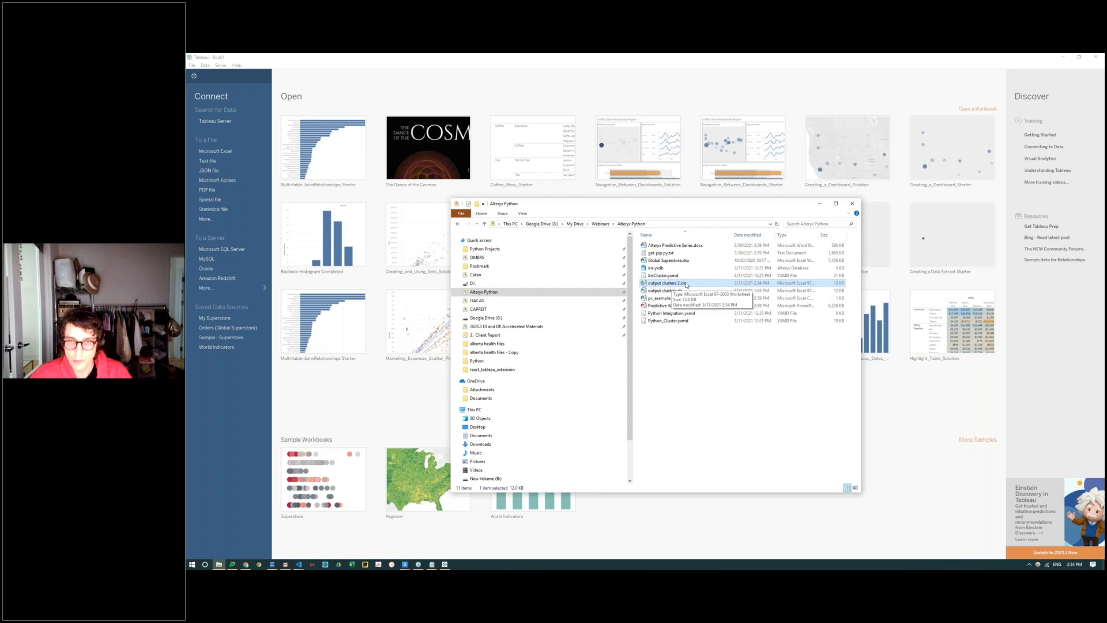
pyautogui.moveTo(686, 285); pyautogui.dragTo(379, 384)
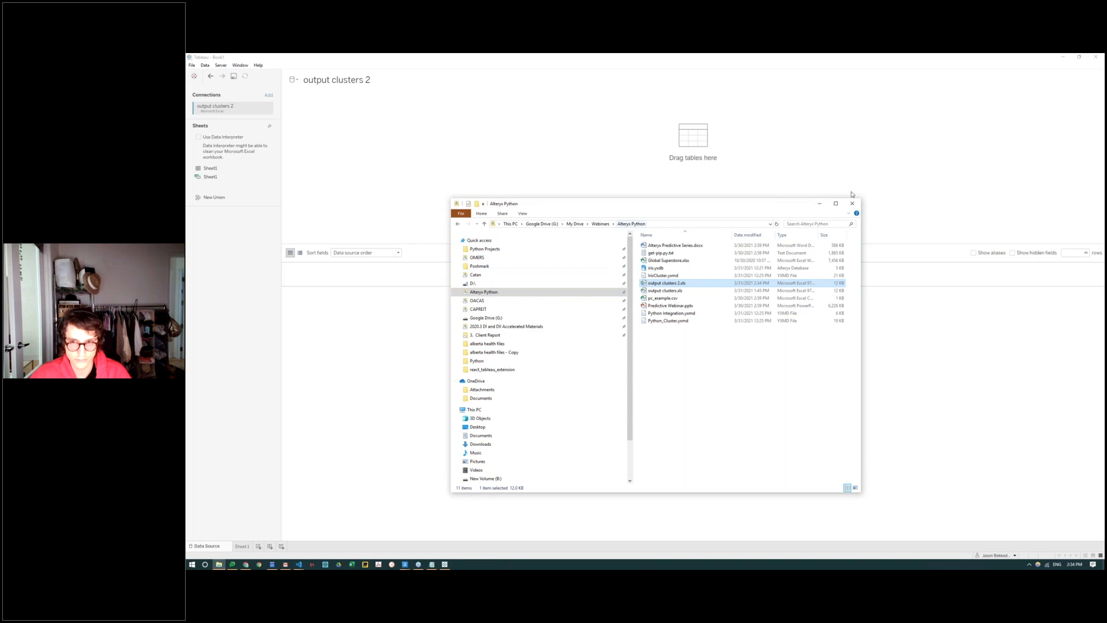
pyautogui.click(820, 204)
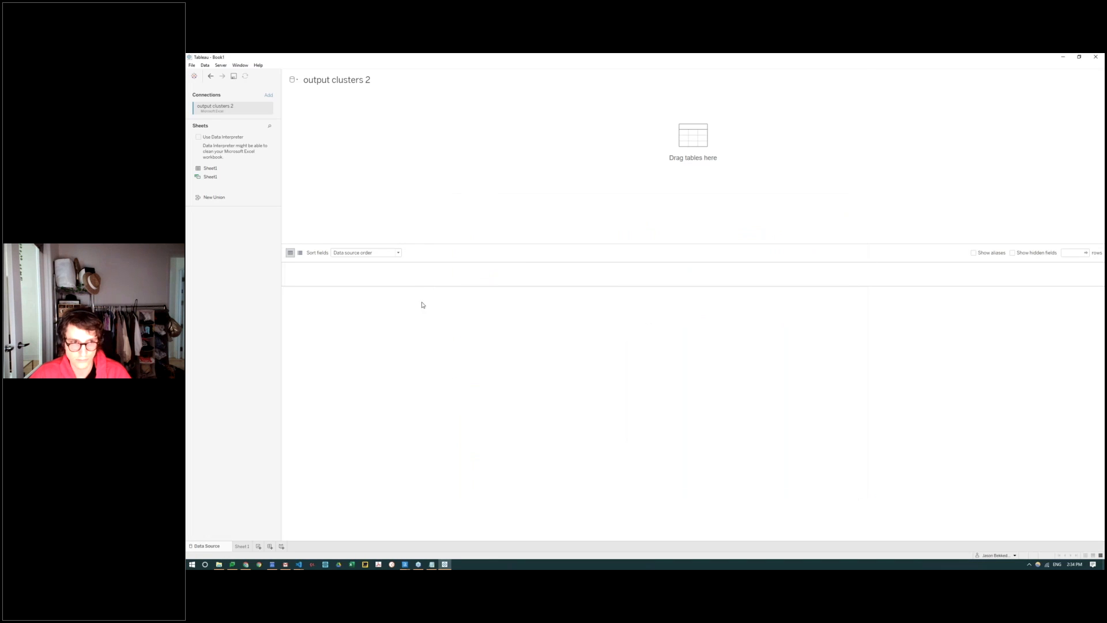
pyautogui.moveTo(192, 173); pyautogui.dragTo(383, 185)
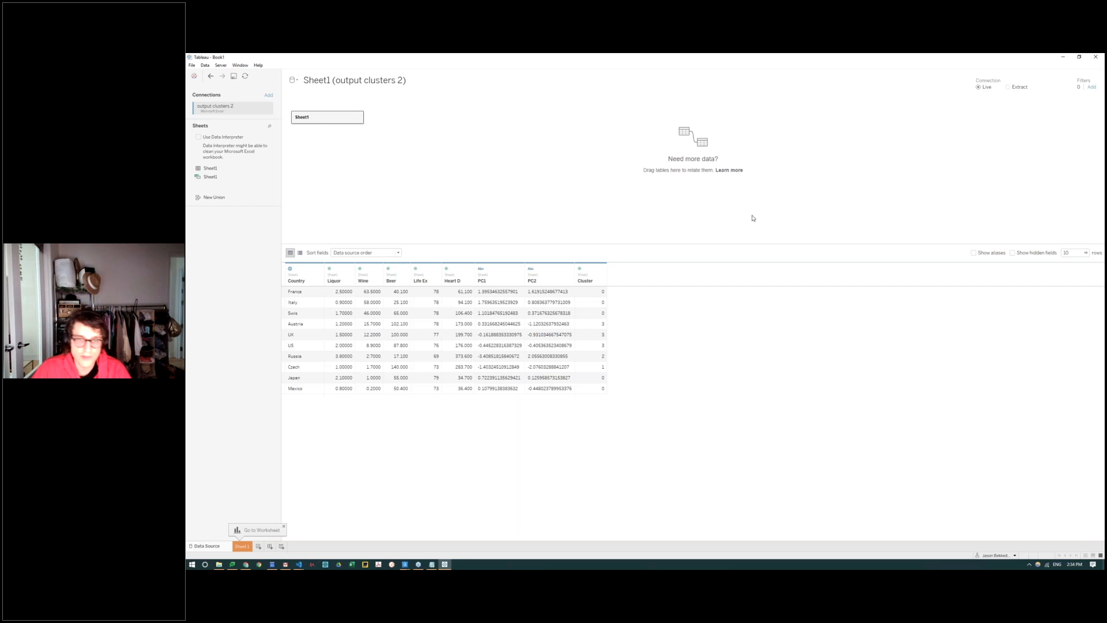
# Step: Plot Life Ex on the columns and Heart D on the rows of worksheet Sheet 1
pyautogui.click(241, 546)
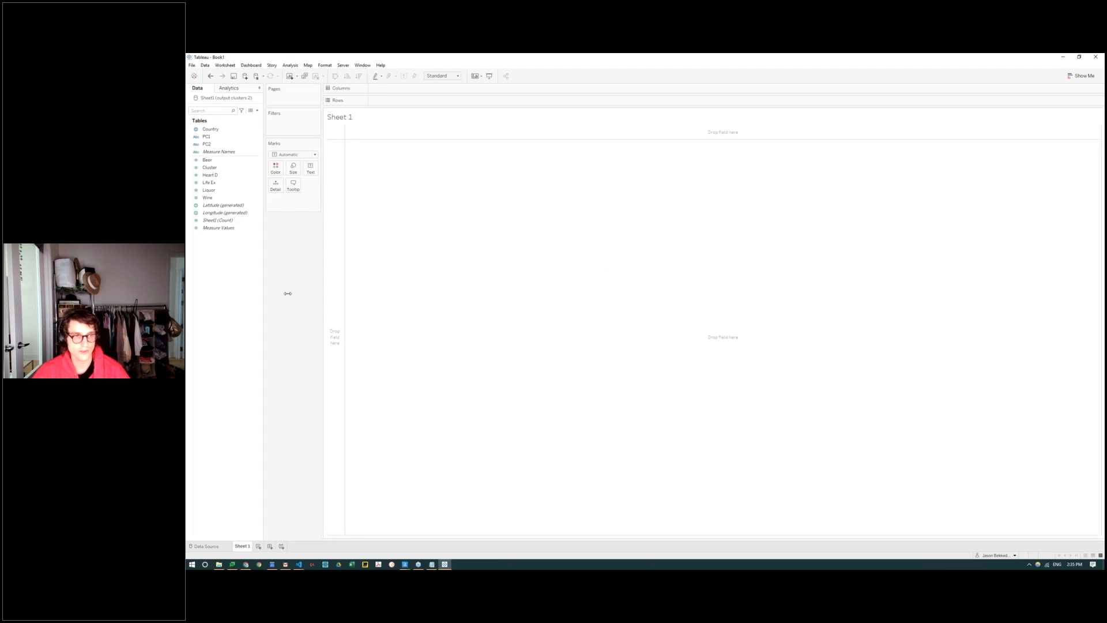
pyautogui.click(212, 168)
pyautogui.moveTo(214, 170); pyautogui.dragTo(451, 89)
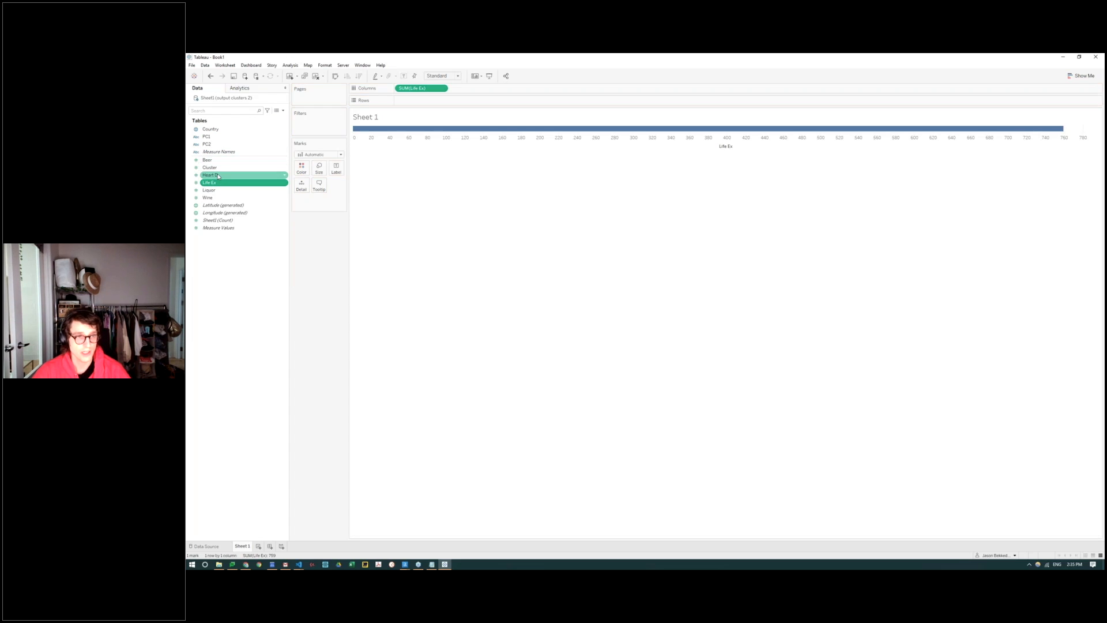
pyautogui.moveTo(218, 176); pyautogui.dragTo(416, 106)
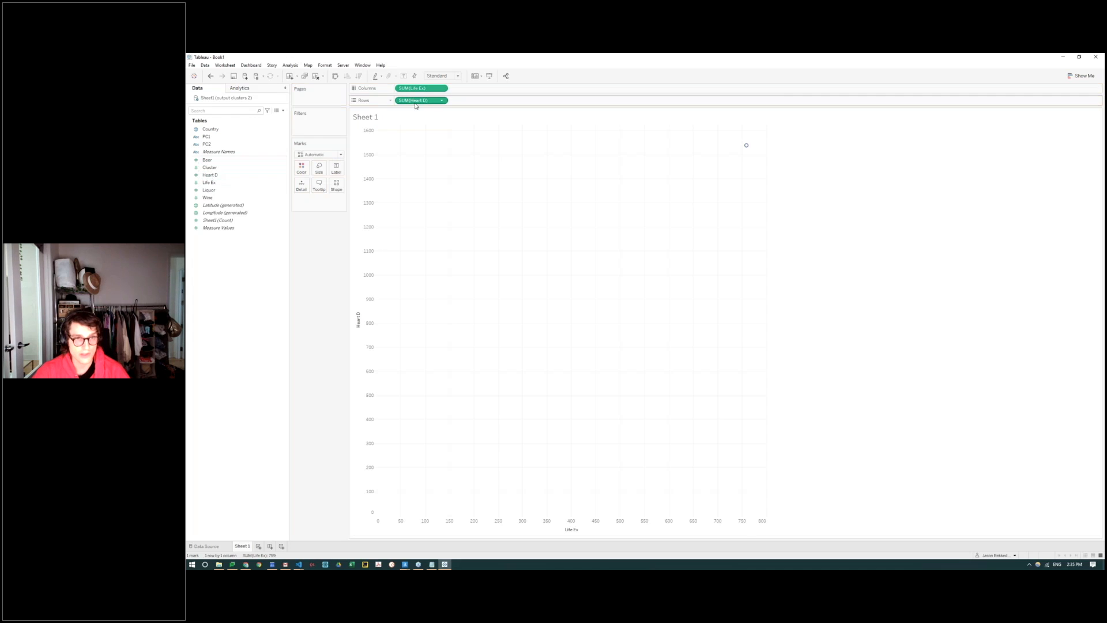
# Step: Convert the Cluster field to discrete and color the scatter plot's marks by Cluster
pyautogui.click(219, 144)
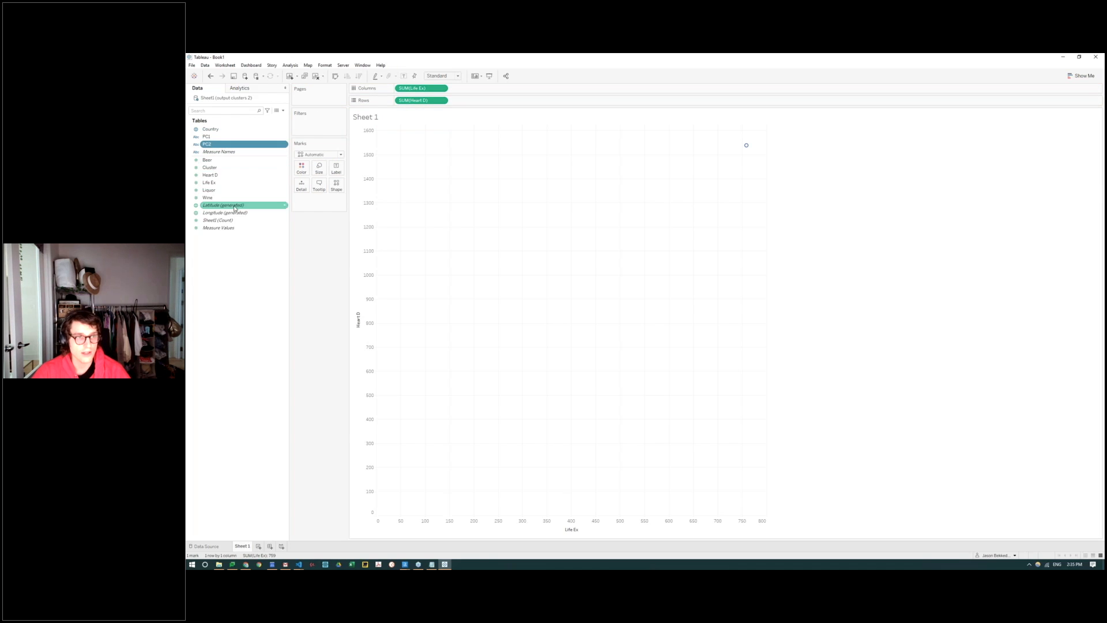
pyautogui.rightClick(222, 168)
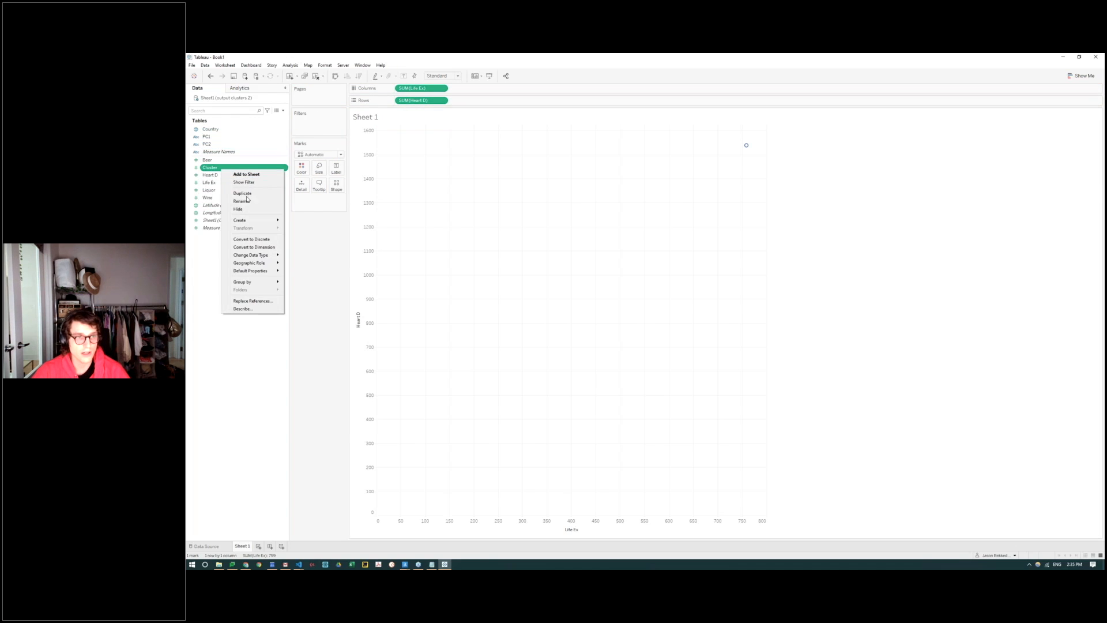
pyautogui.click(267, 240)
pyautogui.moveTo(211, 129); pyautogui.dragTo(354, 185)
# Step: Enlarge the scatter plot's marks and change their shape to filled circles
pyautogui.click(319, 168)
pyautogui.click(325, 172)
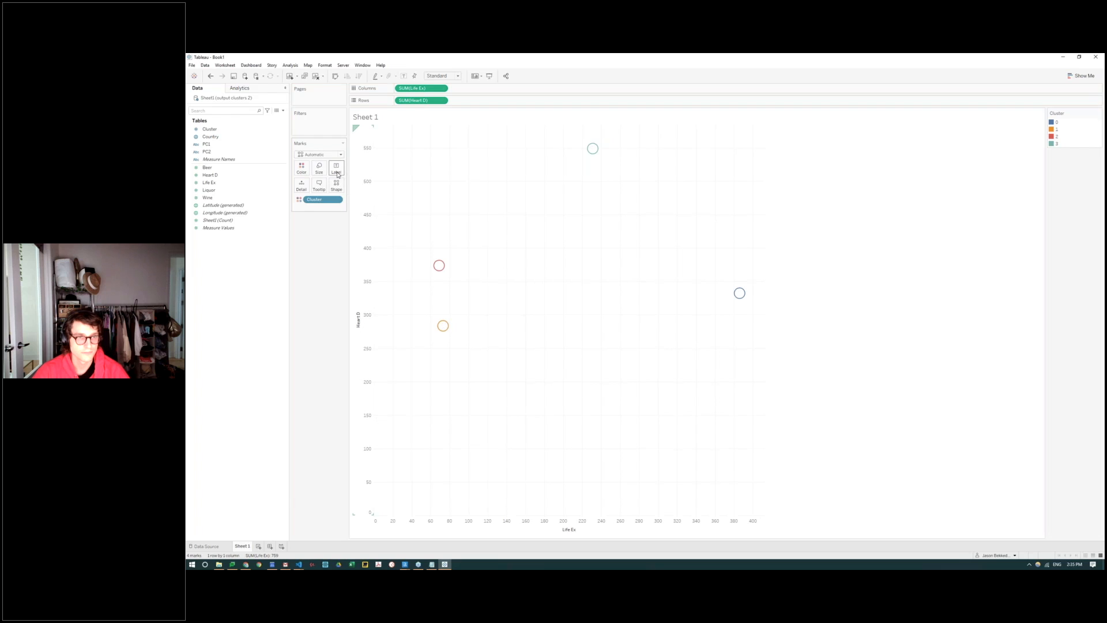
pyautogui.click(336, 184)
pyautogui.click(339, 217)
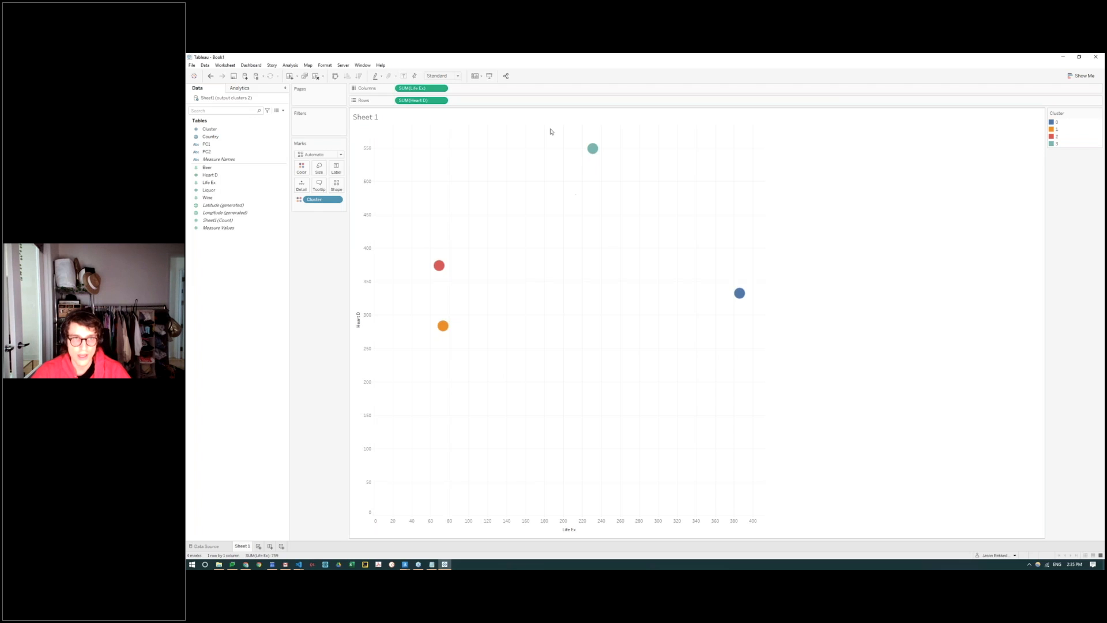
# Step: Aggregate both Life Ex and Heart D as averages instead of sums
pyautogui.rightClick(414, 89)
pyautogui.moveTo(444, 162)
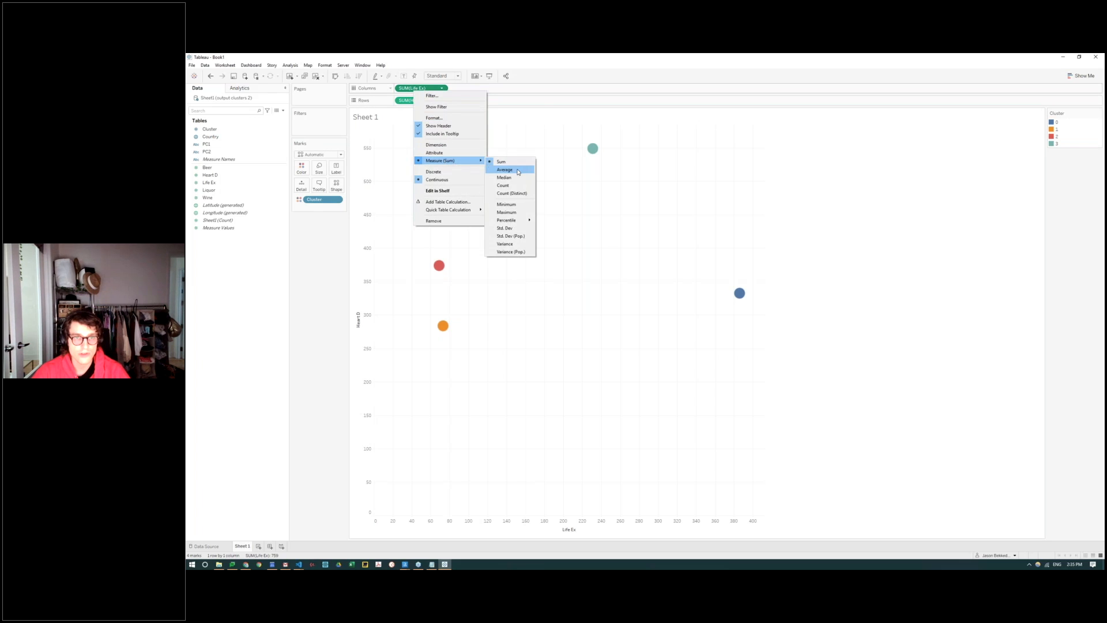
pyautogui.click(513, 169)
pyautogui.rightClick(415, 101)
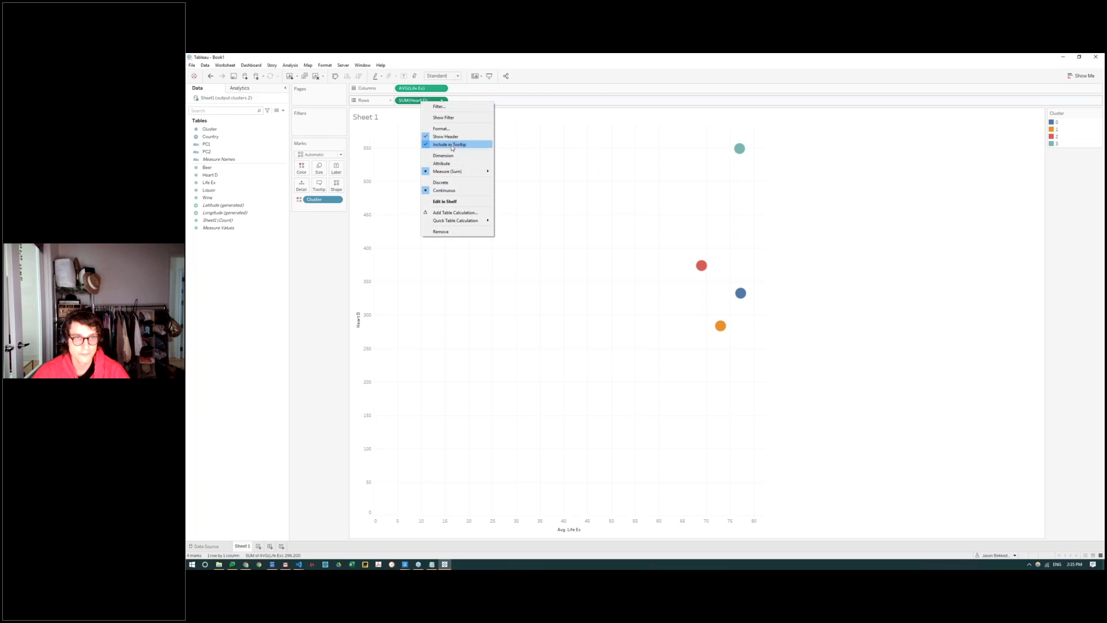
pyautogui.moveTo(447, 171)
pyautogui.click(512, 181)
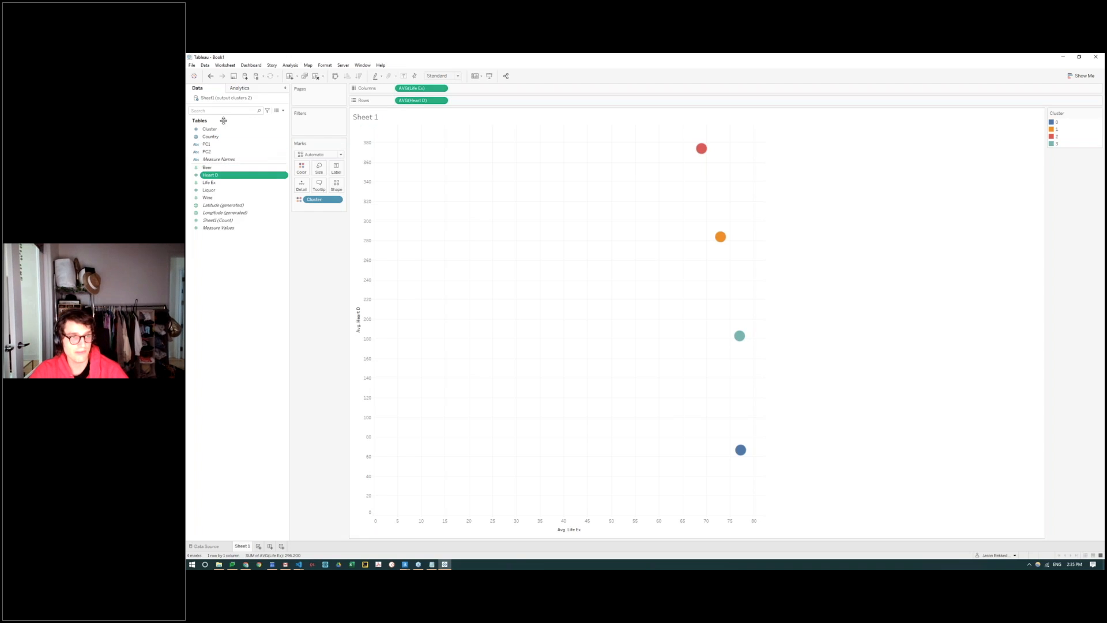
# Step: Label the marks with Country and swap the axes so Heart D is on columns and Life Ex on rows
pyautogui.click(212, 136)
pyautogui.moveTo(212, 137); pyautogui.dragTo(336, 168)
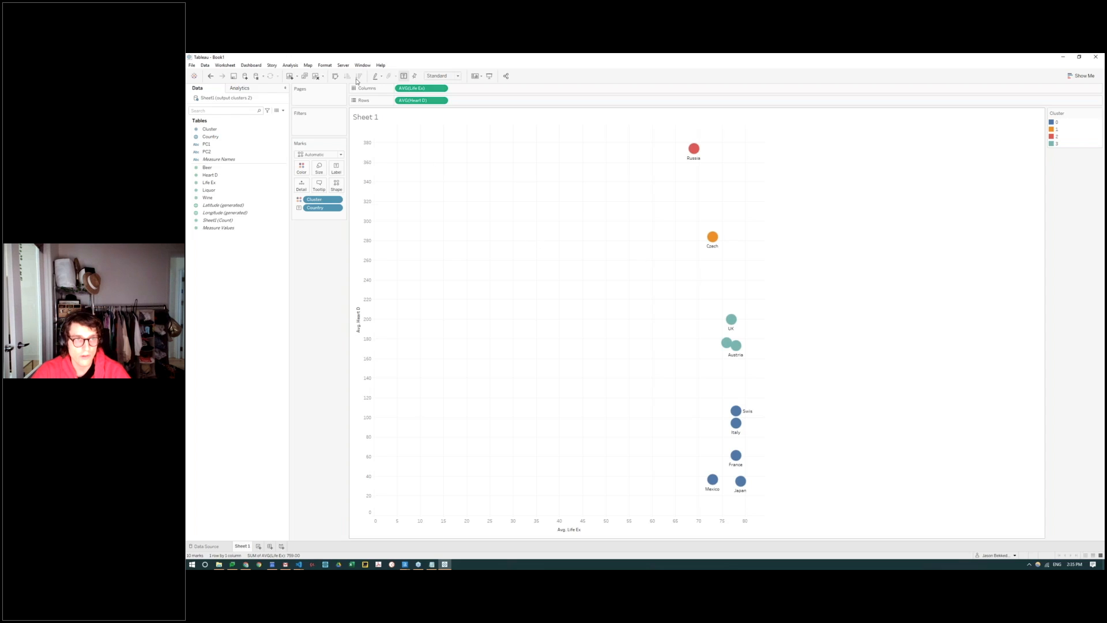
pyautogui.click(335, 76)
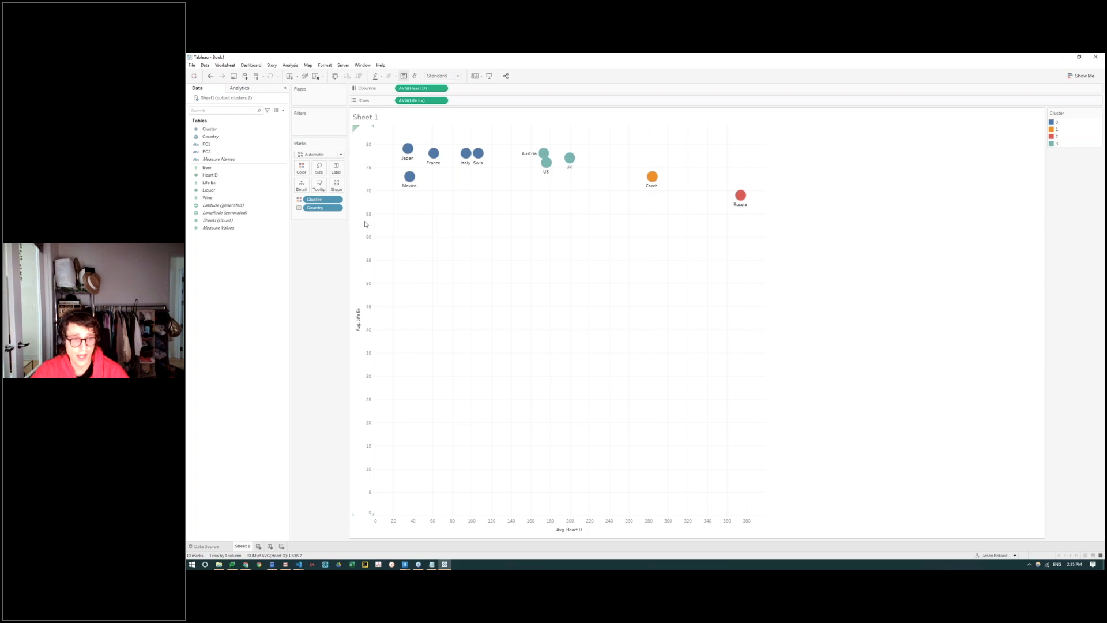
# Step: Inspect the country marks within the colored clusters, and circle the group containing Austria, US and UK
pyautogui.moveTo(410, 153)
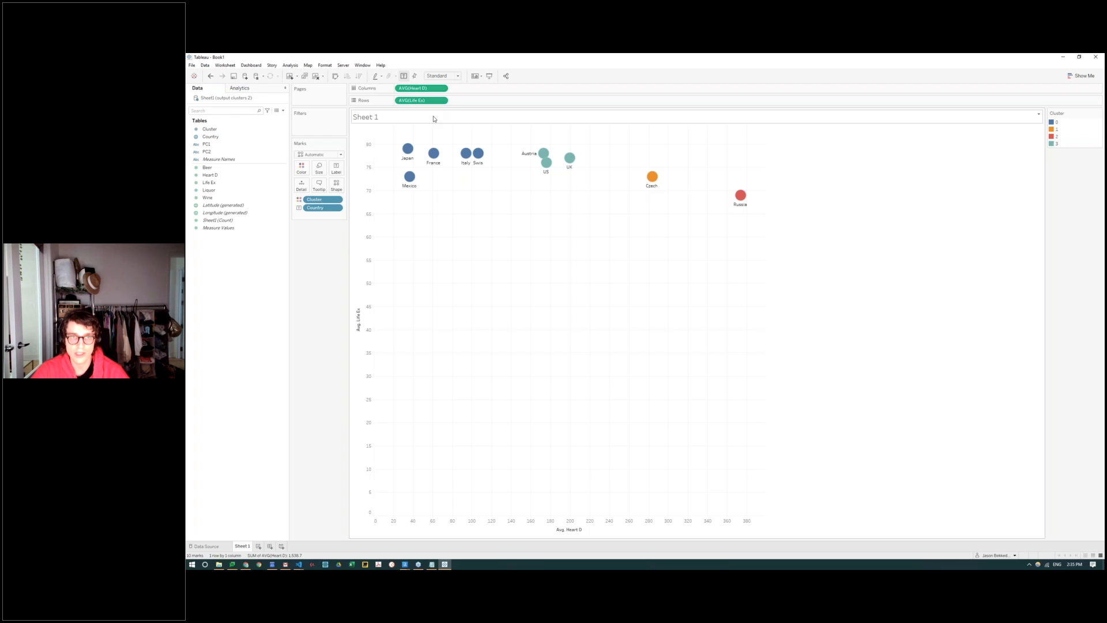
pyautogui.moveTo(408, 189)
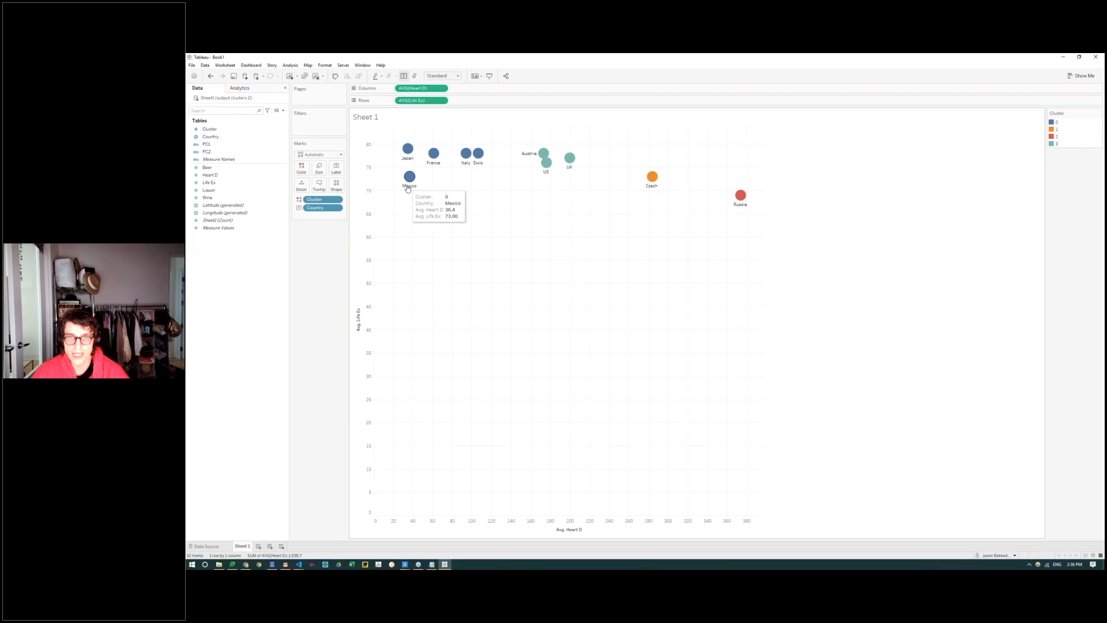
pyautogui.moveTo(569, 166)
pyautogui.moveTo(562, 141)
pyautogui.mouseDown()
pyautogui.moveTo(550, 142)
pyautogui.moveTo(533, 559)
pyautogui.moveTo(574, 182)
pyautogui.moveTo(559, 130)
pyautogui.mouseUp()
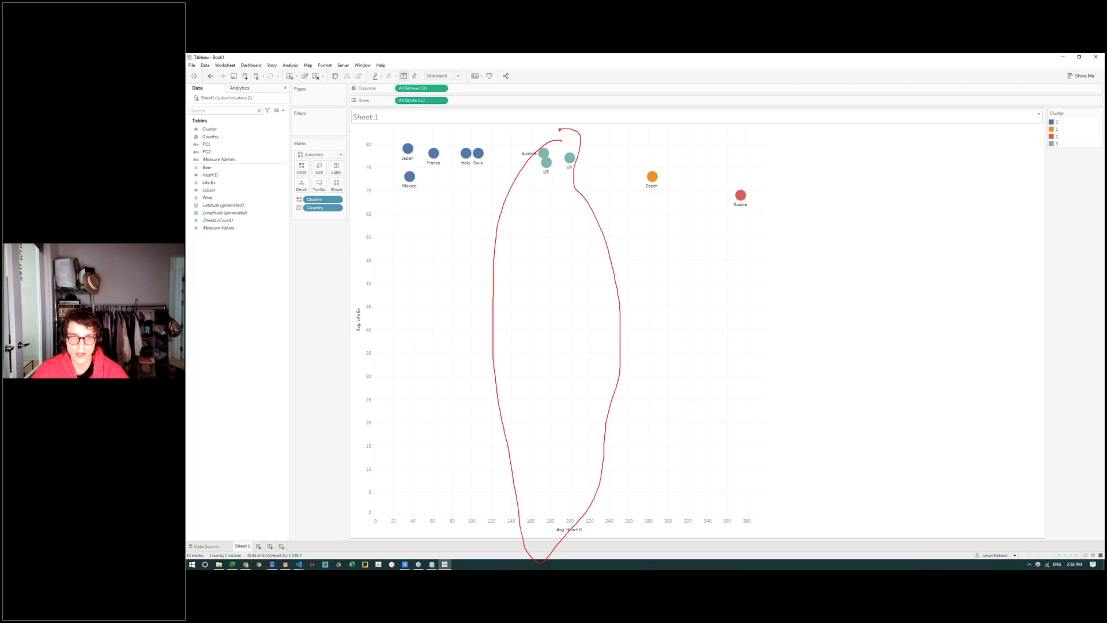
# Step: Mark the Czech and Russia clusters on the scatter plot, trace a line across the countries at about 72 life expectancy, and clear the markings
pyautogui.moveTo(583, 139); pyautogui.dragTo(657, 141)
pyautogui.moveTo(669, 129)
pyautogui.mouseDown()
pyautogui.moveTo(718, 144)
pyautogui.moveTo(658, 153)
pyautogui.moveTo(637, 488)
pyautogui.moveTo(670, 270)
pyautogui.moveTo(668, 171)
pyautogui.moveTo(656, 157)
pyautogui.mouseUp()
pyautogui.moveTo(739, 173)
pyautogui.mouseDown()
pyautogui.moveTo(684, 411)
pyautogui.moveTo(774, 334)
pyautogui.moveTo(733, 180)
pyautogui.mouseUp()
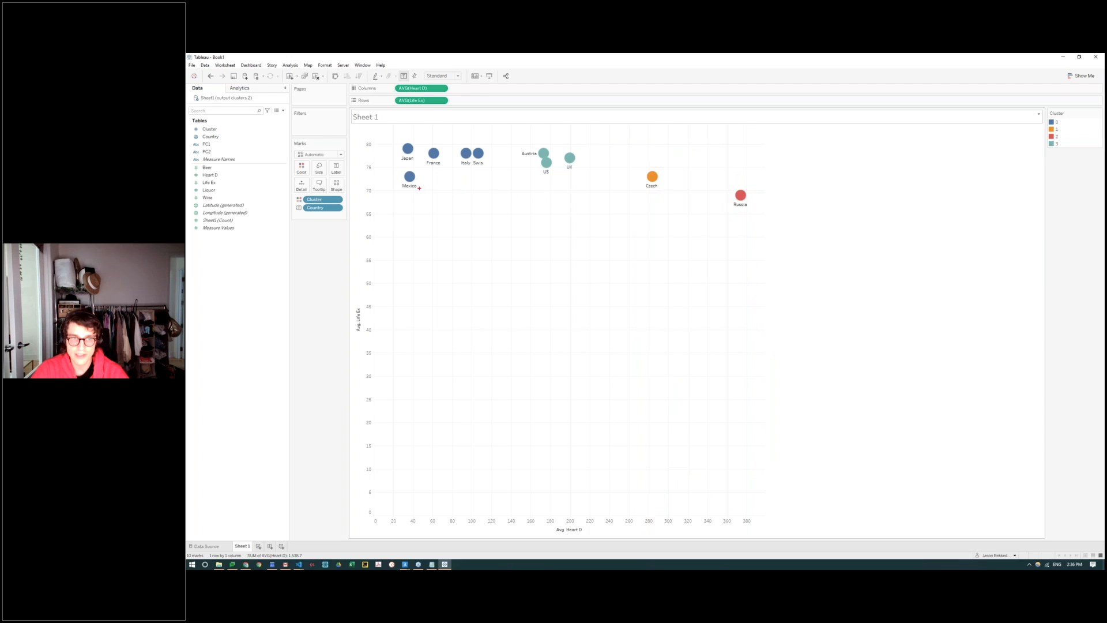
pyautogui.moveTo(373, 181); pyautogui.dragTo(780, 170)
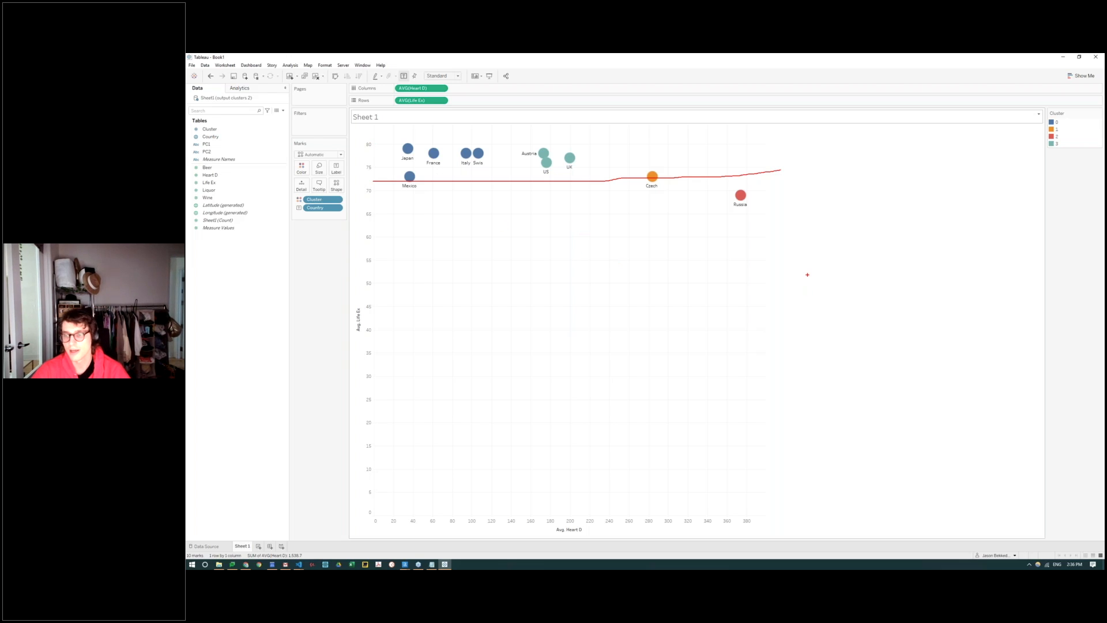
pyautogui.press('Escape')
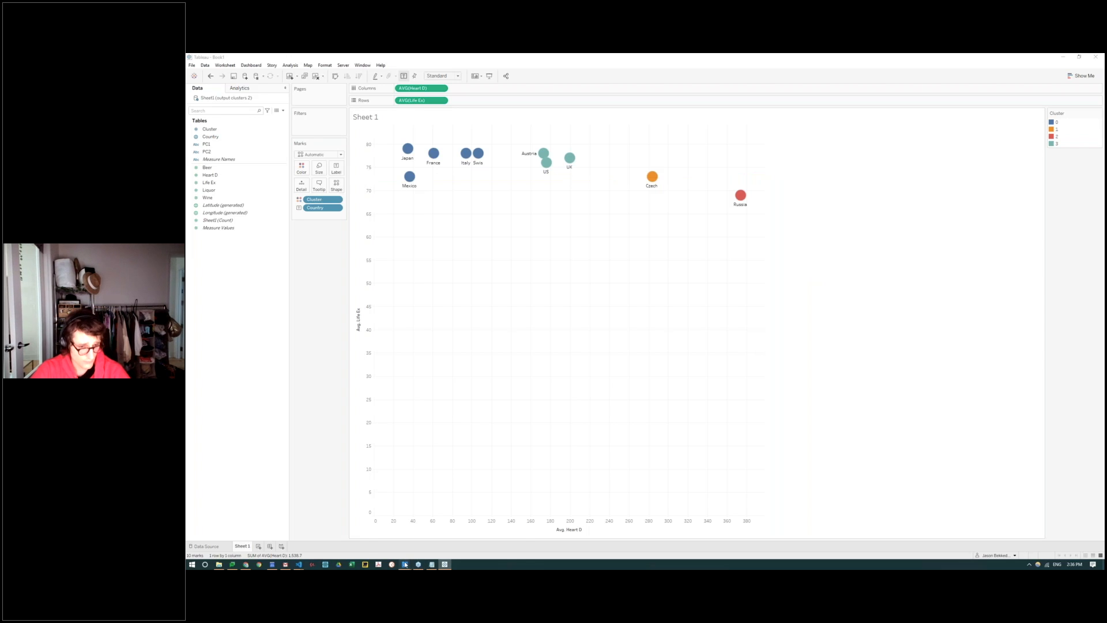
# Step: Switch to the clustering workflow in Alteryx Designer and review the output, pc_example.csv input and Python tools
pyautogui.click(405, 565)
pyautogui.click(421, 351)
pyautogui.click(405, 564)
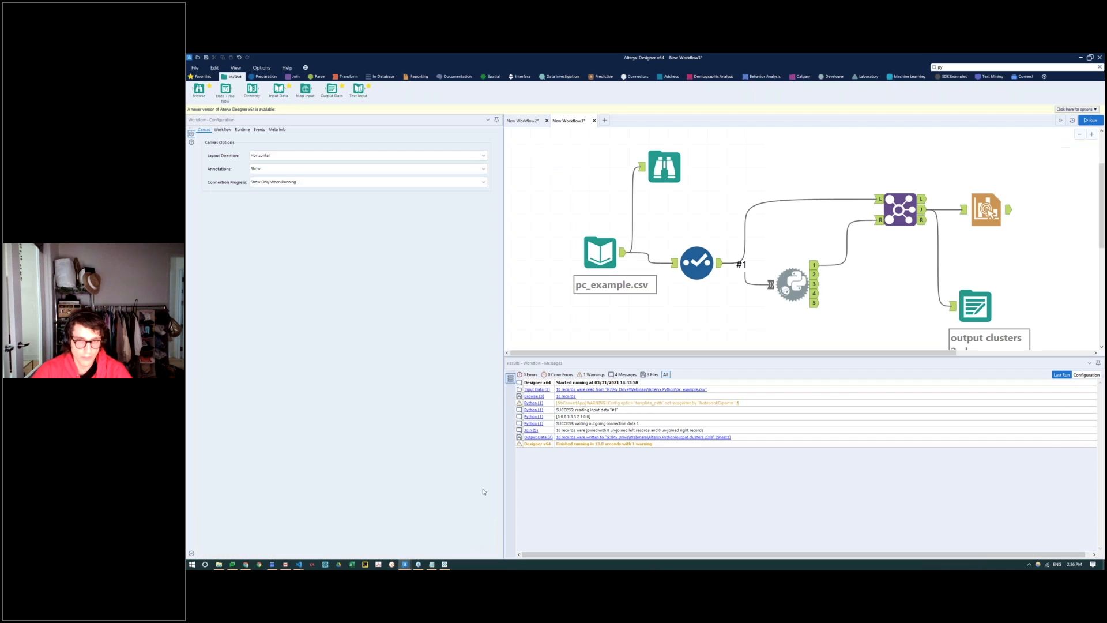
pyautogui.click(483, 533)
pyautogui.moveTo(922, 357); pyautogui.dragTo(922, 438)
pyautogui.click(979, 311)
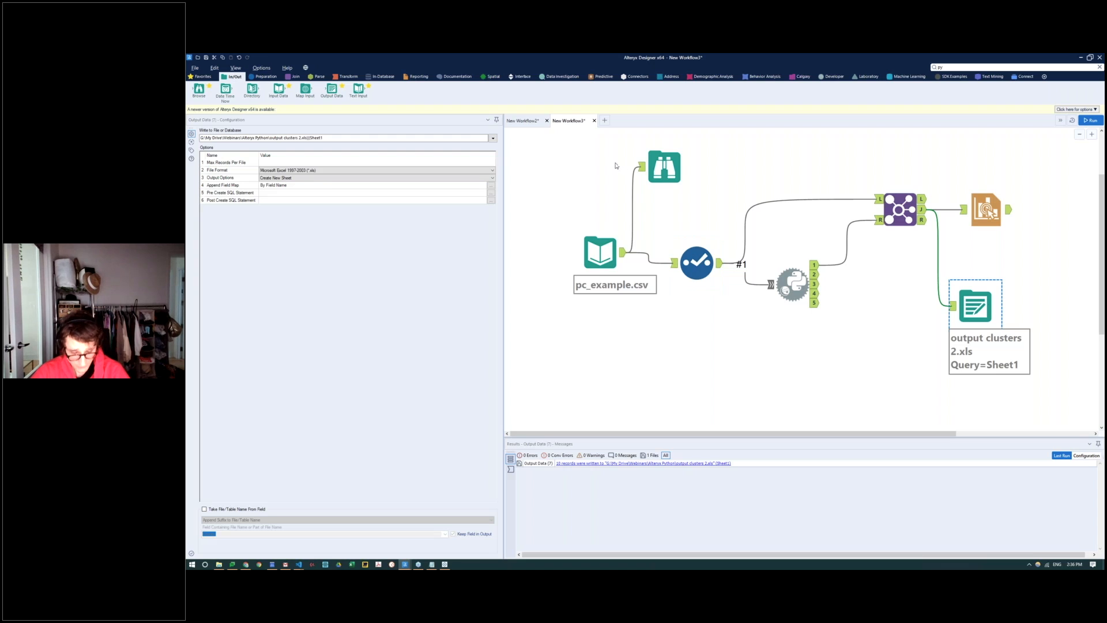
pyautogui.click(611, 241)
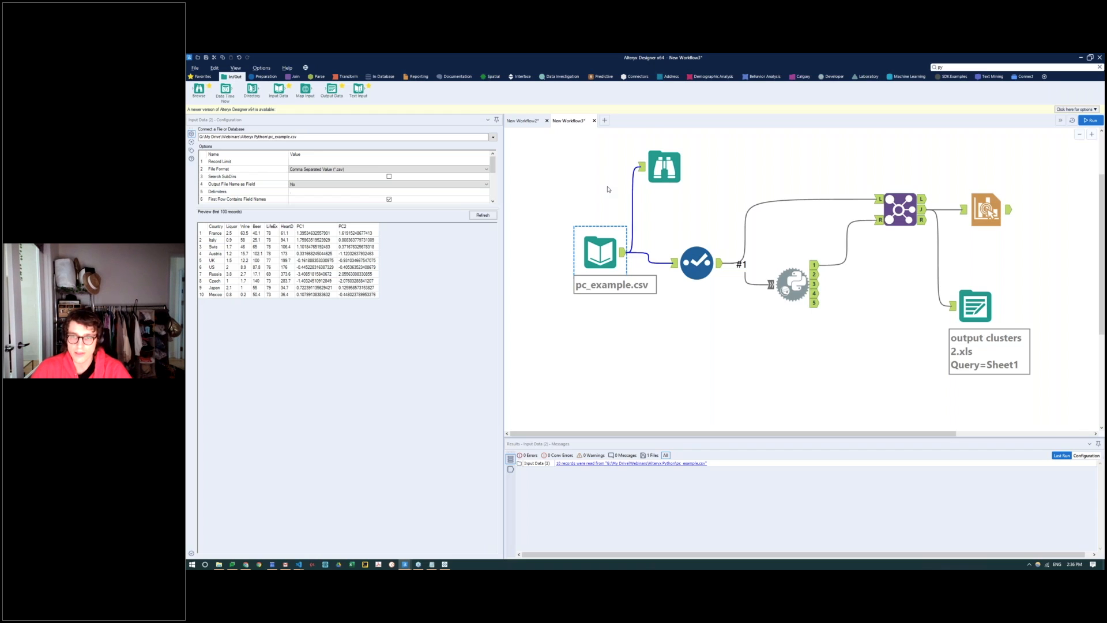
pyautogui.click(788, 288)
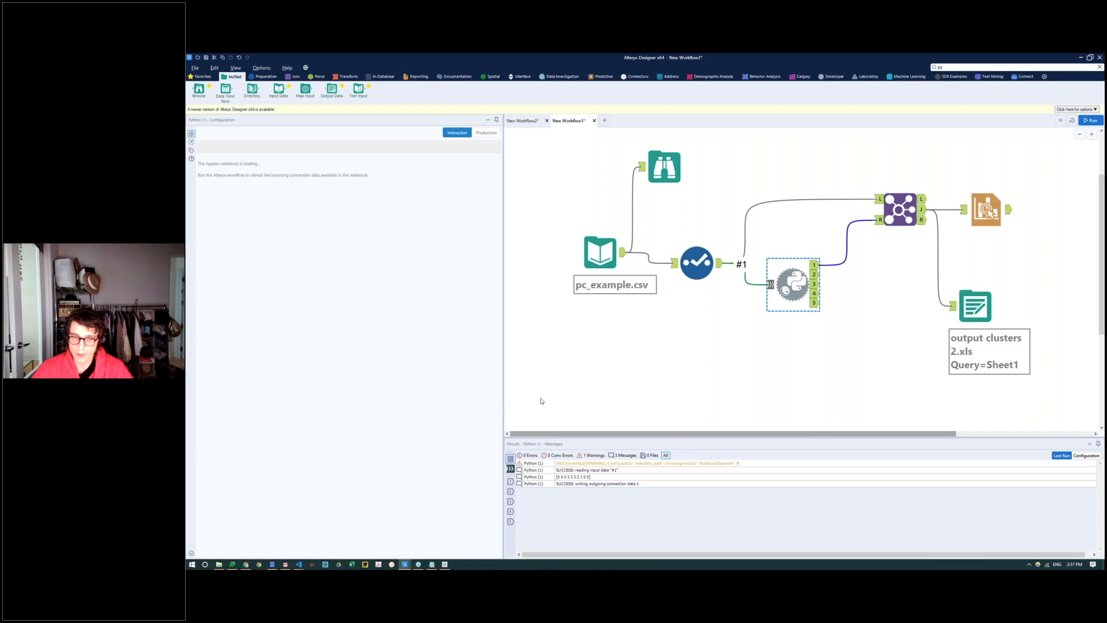
# Step: Search for the Tool Container and group the pc_example.csv input, Browse and Select tools inside a new one
pyautogui.click(957, 68)
pyautogui.write('container')
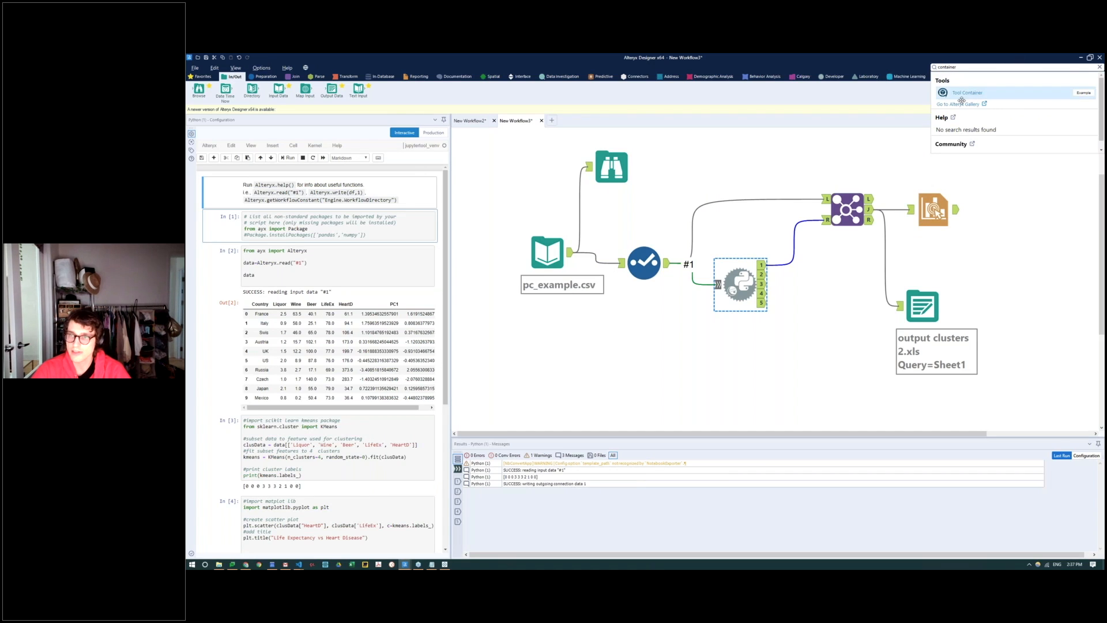
pyautogui.moveTo(962, 100); pyautogui.dragTo(623, 346)
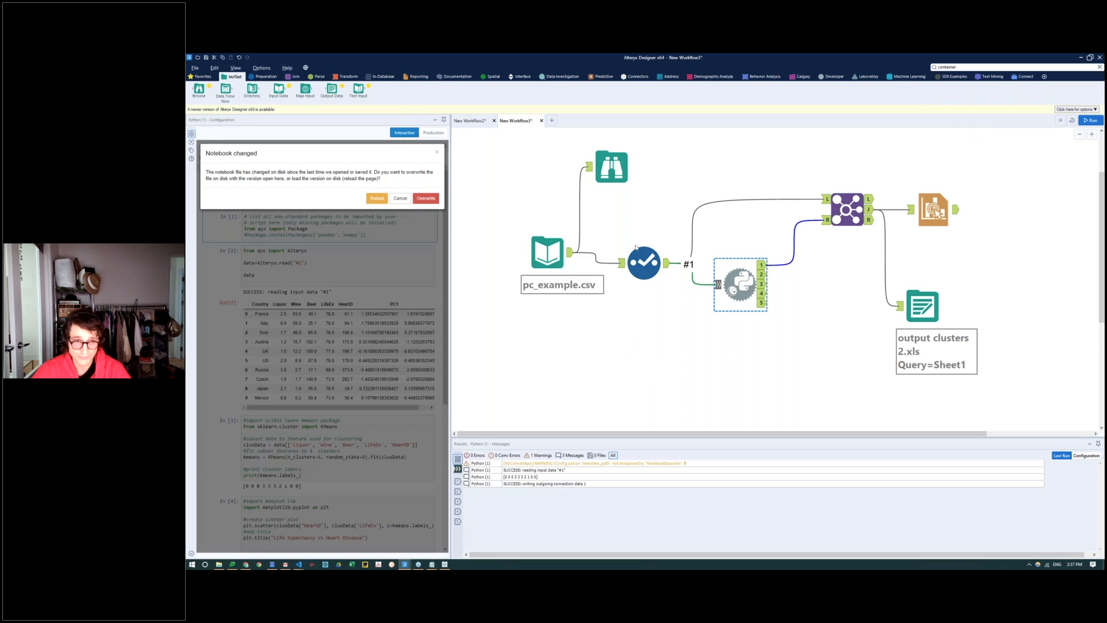
pyautogui.moveTo(524, 163); pyautogui.dragTo(644, 352)
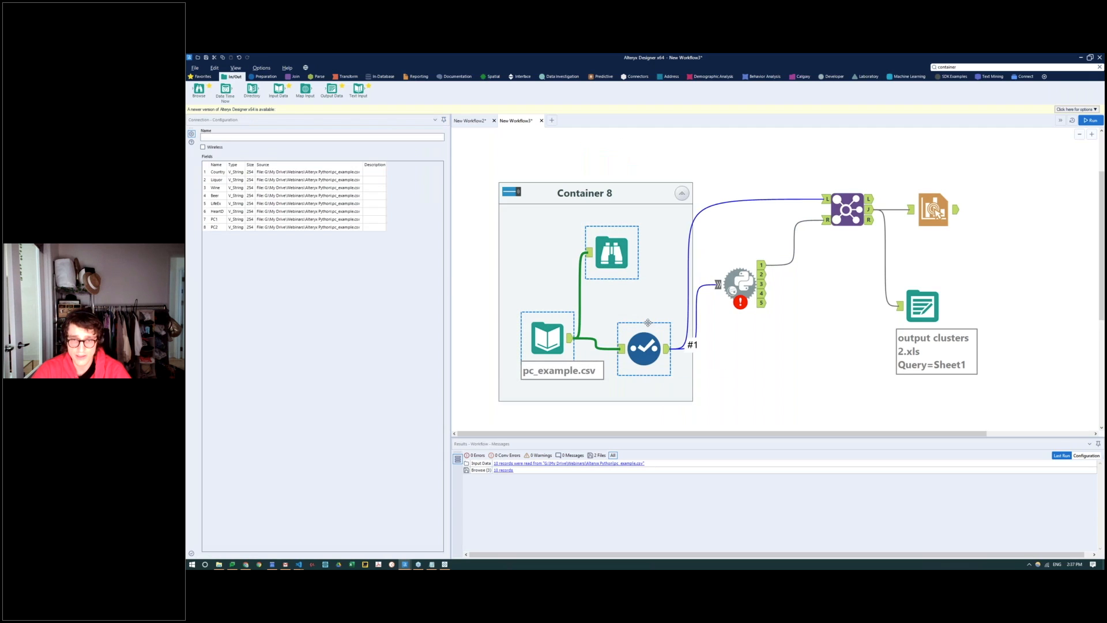
# Step: Add a second Tool Container, put the Python tool in it, and place it between the input container and the Join tool
pyautogui.click(952, 67)
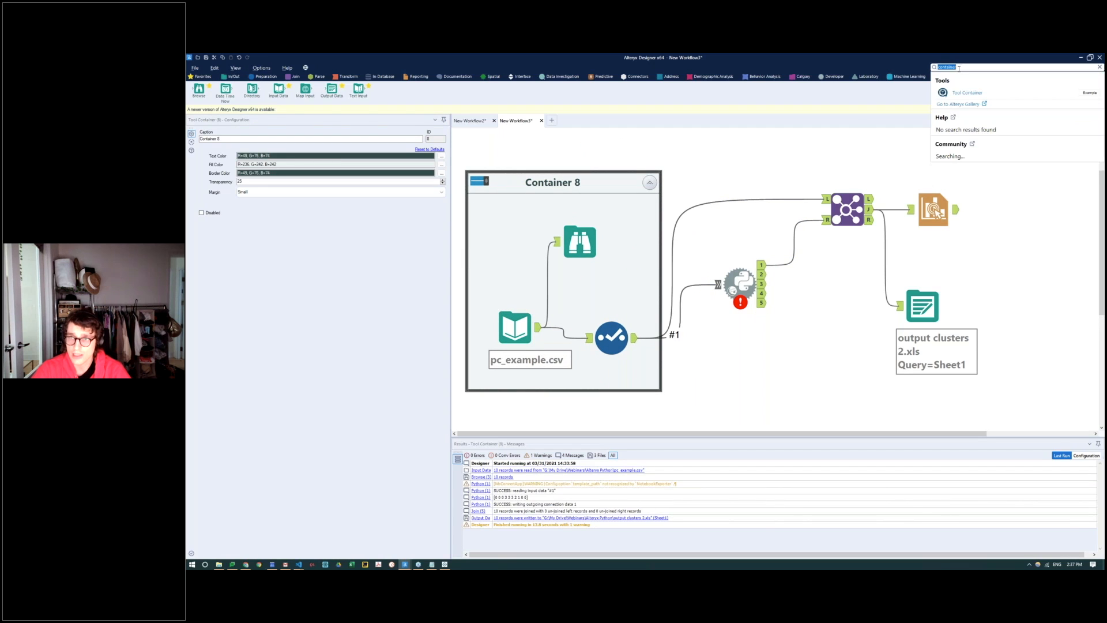
pyautogui.moveTo(942, 94); pyautogui.dragTo(720, 183)
pyautogui.moveTo(741, 283); pyautogui.dragTo(752, 186)
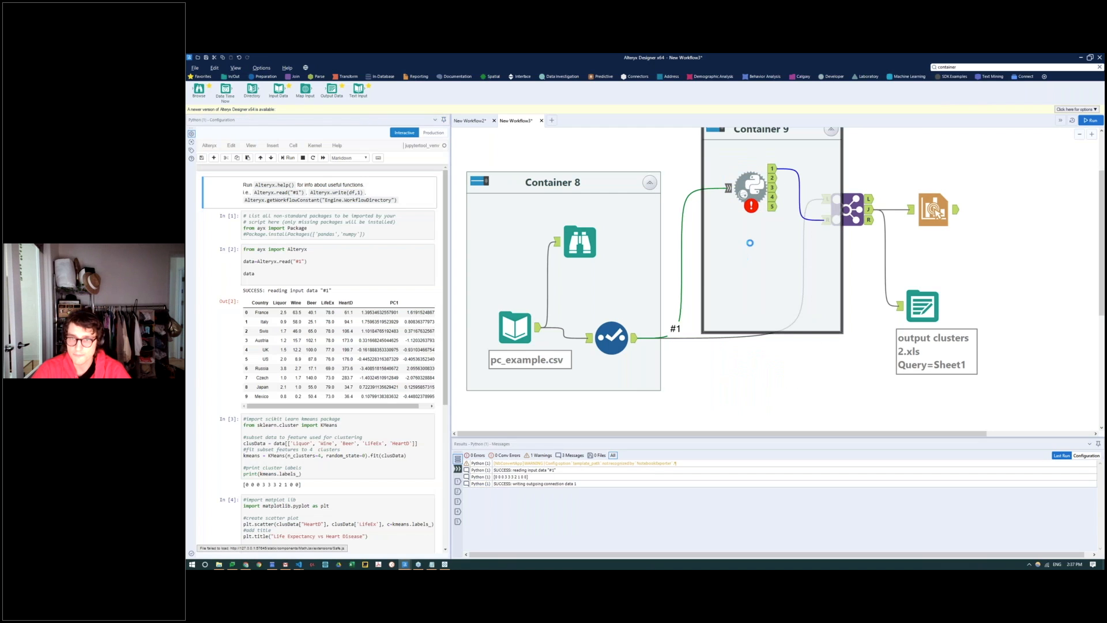
pyautogui.moveTo(774, 136); pyautogui.dragTo(753, 265)
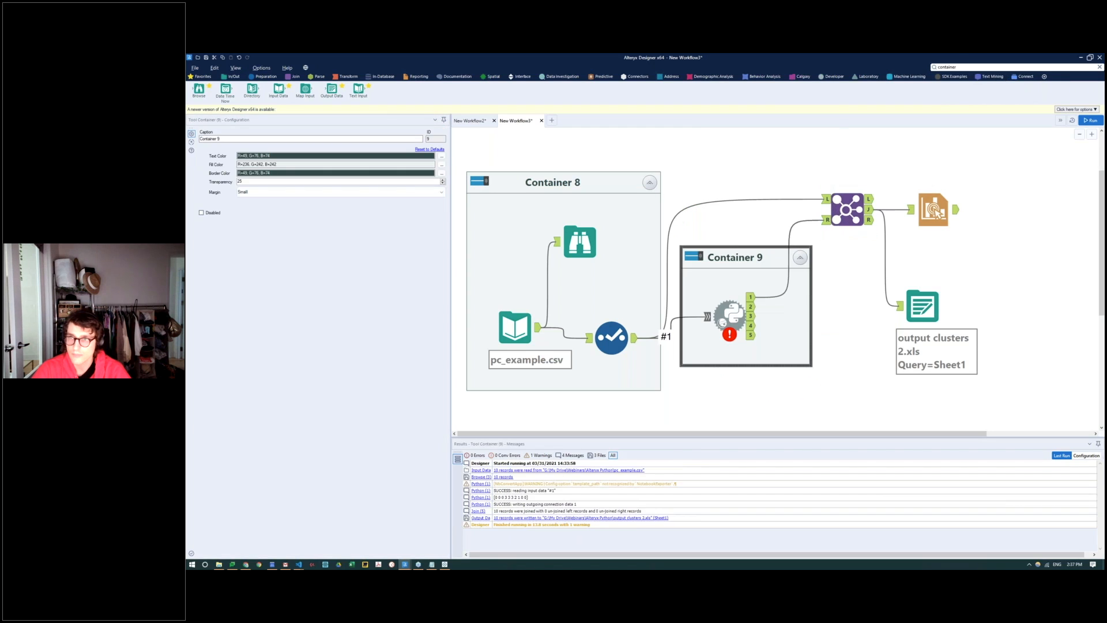
# Step: Add a third Tool Container and put the Join tool inside it
pyautogui.click(952, 68)
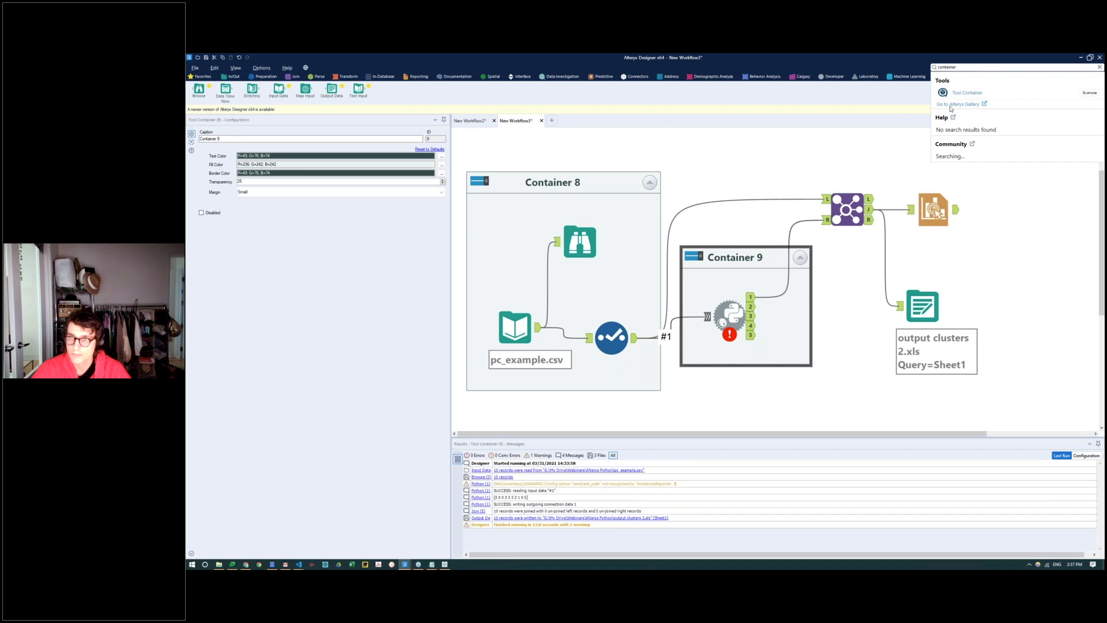
pyautogui.doubleClick(957, 92)
pyautogui.moveTo(872, 198); pyautogui.dragTo(871, 145)
# Step: Add a fourth Tool Container and move the Interactive Chart and output clusters 2.xls tools into it together
pyautogui.click(978, 68)
pyautogui.moveTo(957, 91); pyautogui.dragTo(997, 224)
pyautogui.click(934, 215)
pyautogui.click(922, 313)
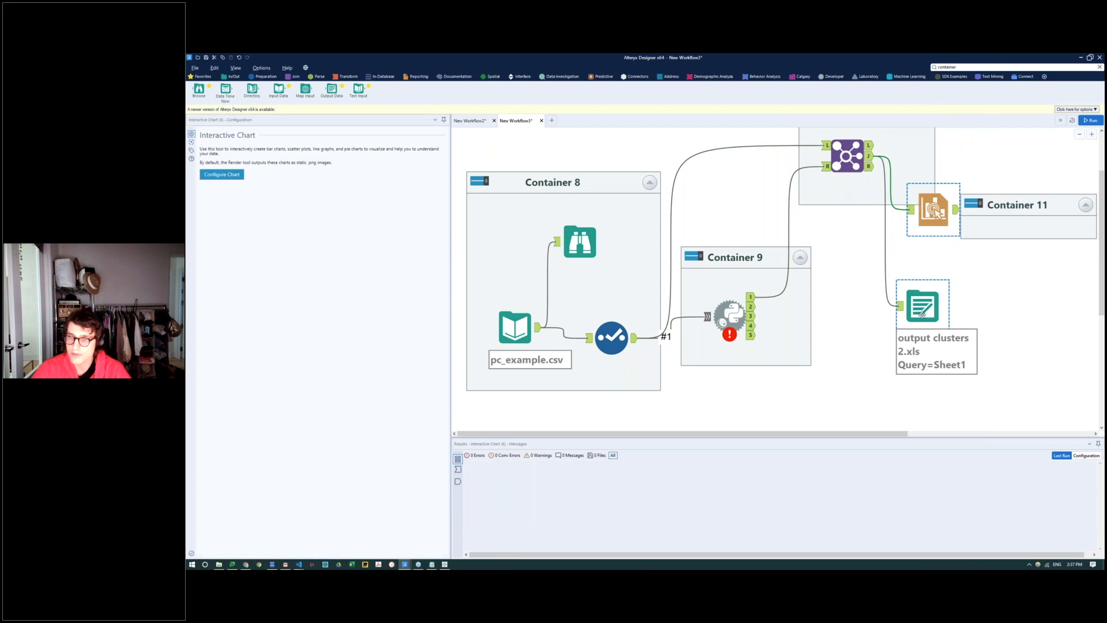
pyautogui.keyDown('ctrl'); pyautogui.click(937, 225); pyautogui.keyUp('ctrl')
pyautogui.moveTo(937, 225); pyautogui.dragTo(1023, 309)
# Step: Shift the Join tool's container slightly downward, closer to the Python tool's container
pyautogui.click(838, 146)
pyautogui.click(869, 232)
pyautogui.scroll(-2, 819, 248)
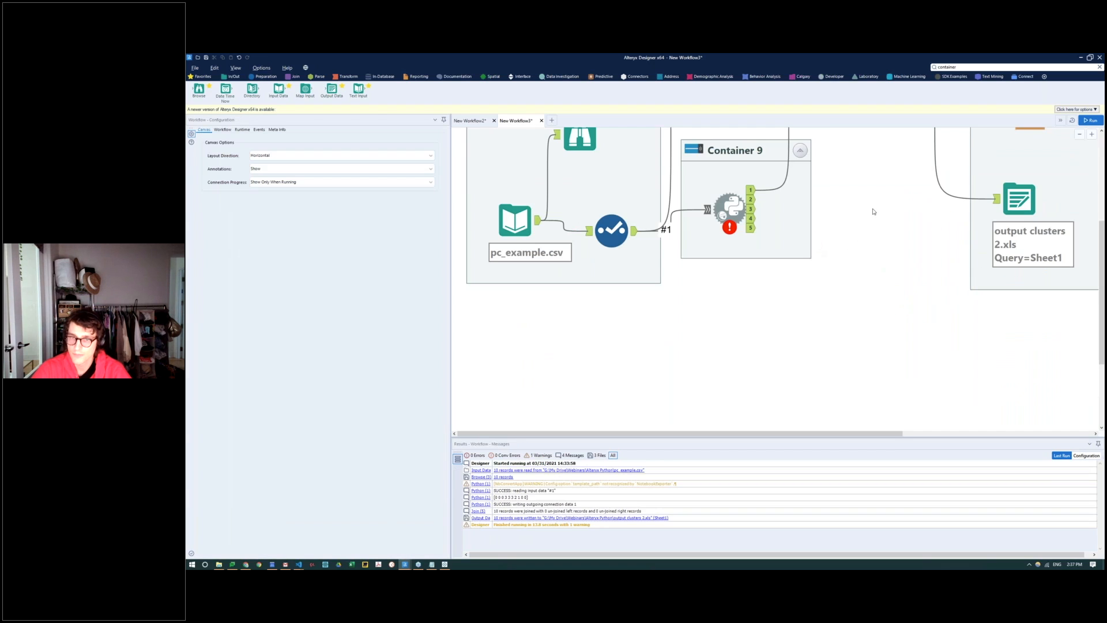
pyautogui.scroll(-2, 874, 211)
pyautogui.scroll(2, 851, 208)
pyautogui.moveTo(733, 171); pyautogui.dragTo(740, 187)
# Step: Rename the container holding the input, Browse and Select tools to "Input and prep"
pyautogui.doubleClick(542, 222)
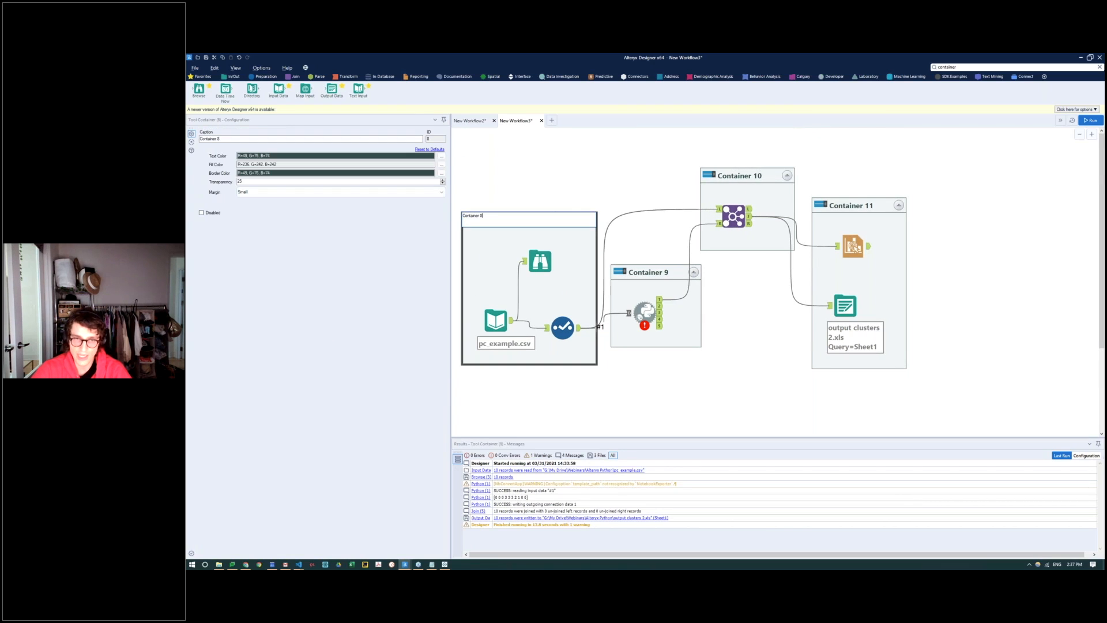
pyautogui.hotkey('ctrl', 'a')
pyautogui.write('Con')
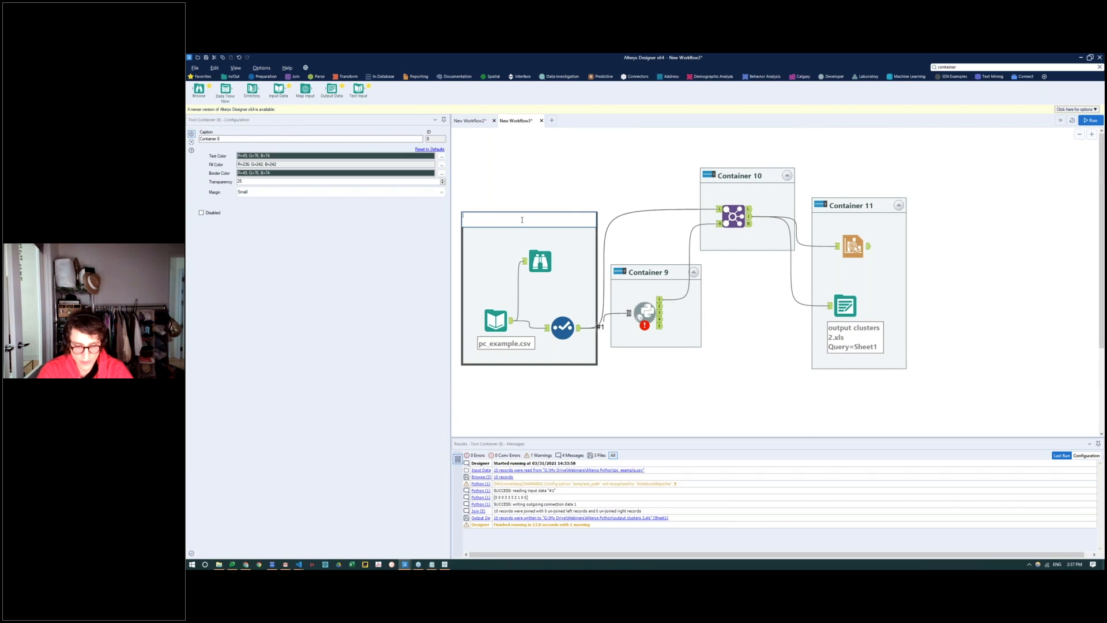
pyautogui.write('Input')
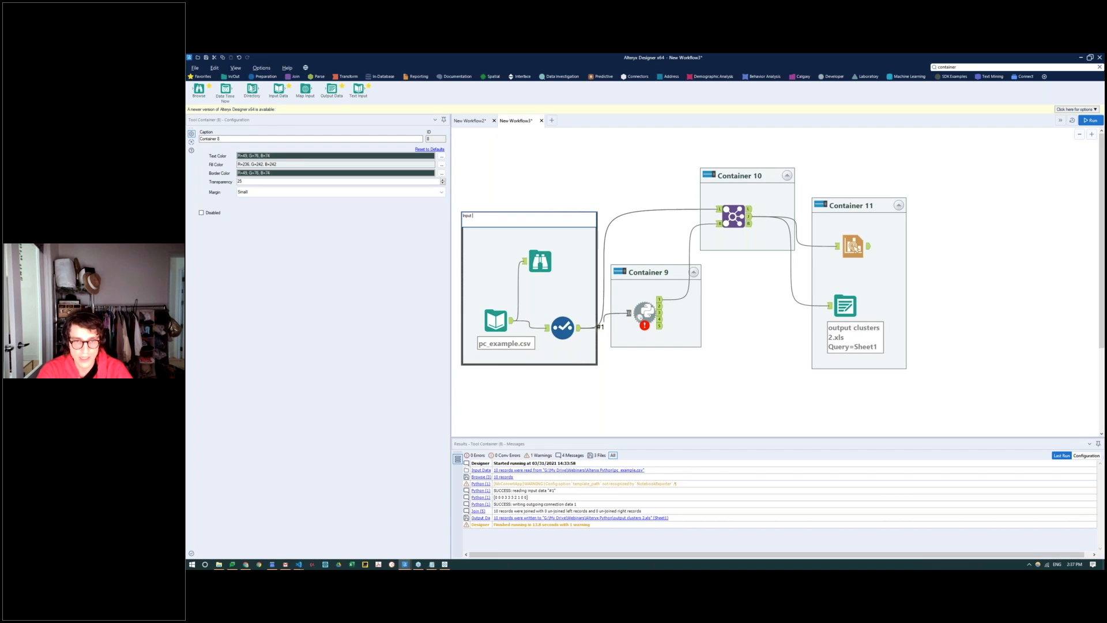
pyautogui.write(' and prep')
pyautogui.press('Return')
# Step: Rename the Python tool's container to "Clustering with Python"
pyautogui.doubleClick(667, 269)
pyautogui.hotkey('ctrl', 'a')
pyautogui.press('BackSpace')
pyautogui.write('Clustering with Python')
pyautogui.press('Return')
# Step: Rename the Join tool's container to "Joining Data from csv and Python"
pyautogui.doubleClick(742, 173)
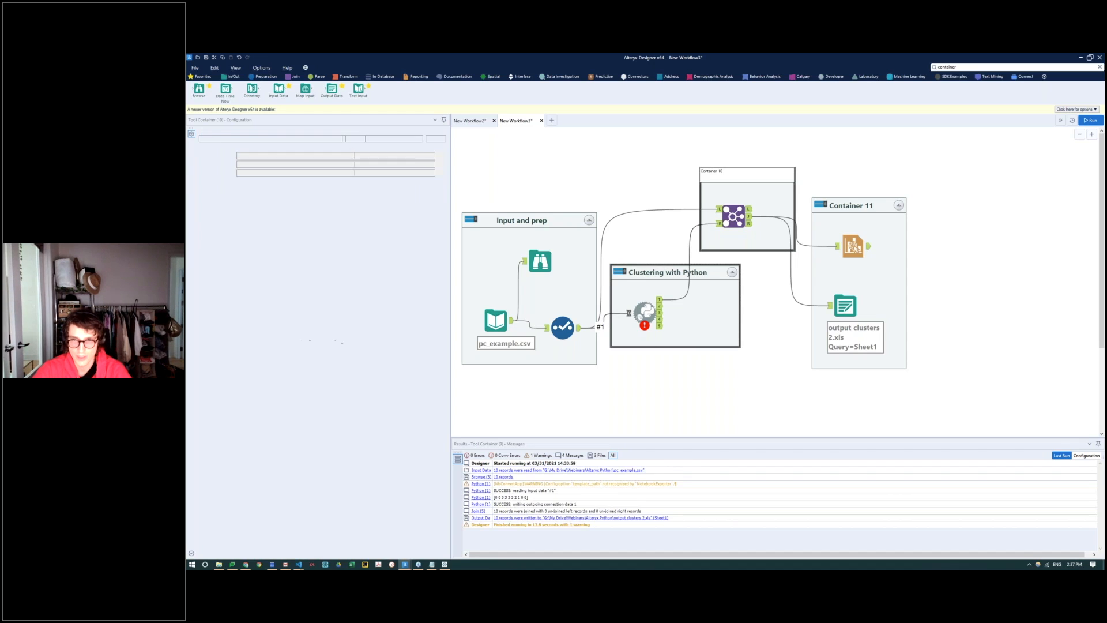
pyautogui.write('Joining Data from csv and Python')
pyautogui.press('Return')
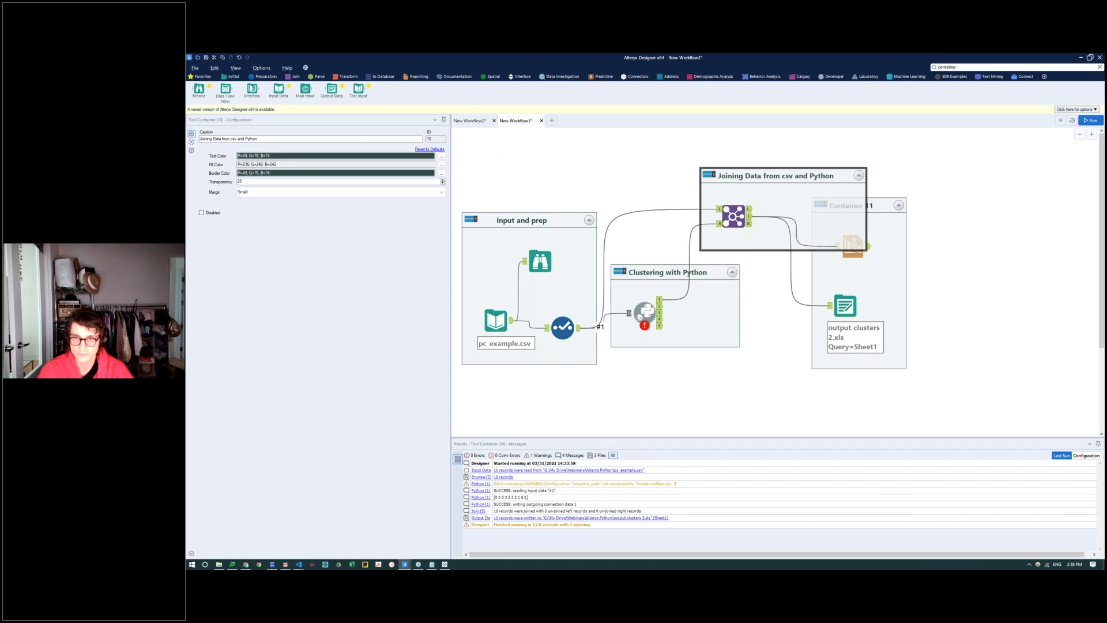
# Step: Move the chart and output container clear of the joining container and rename it "Report and Export"
pyautogui.click(919, 242)
pyautogui.moveTo(871, 216); pyautogui.dragTo(961, 239)
pyautogui.click(960, 228)
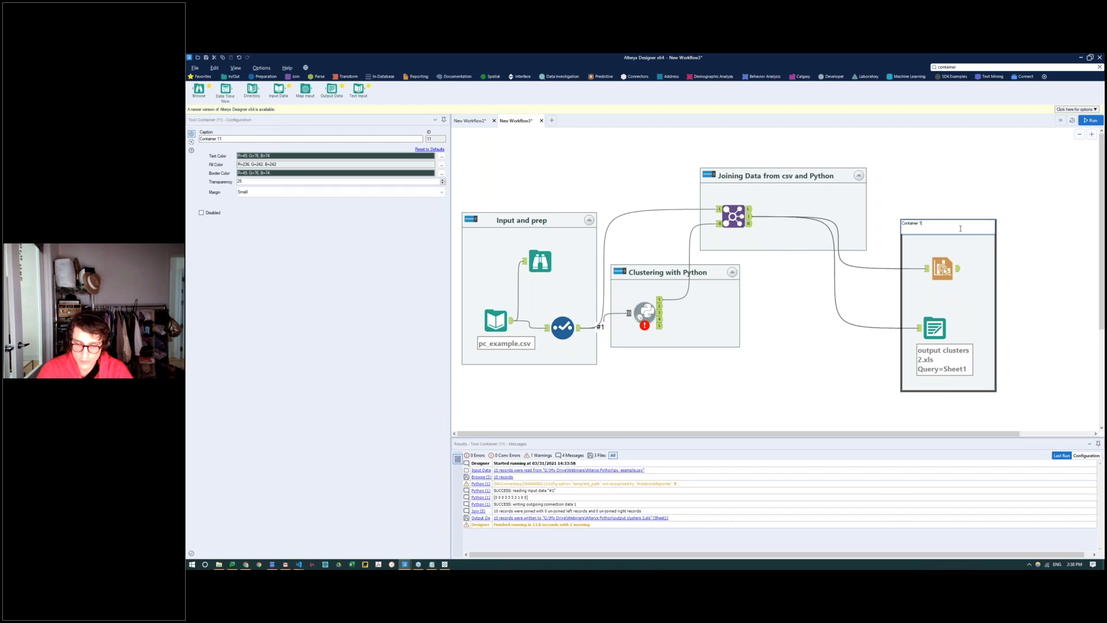
pyautogui.press('BackSpace')
pyautogui.write('Report and Ex')
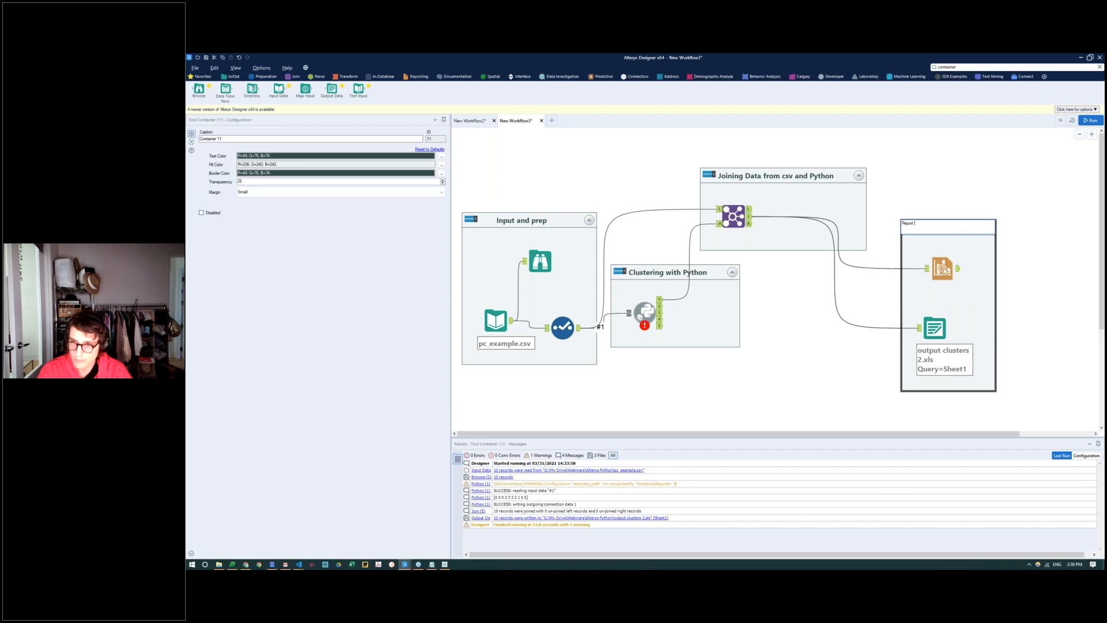
pyautogui.press('Return')
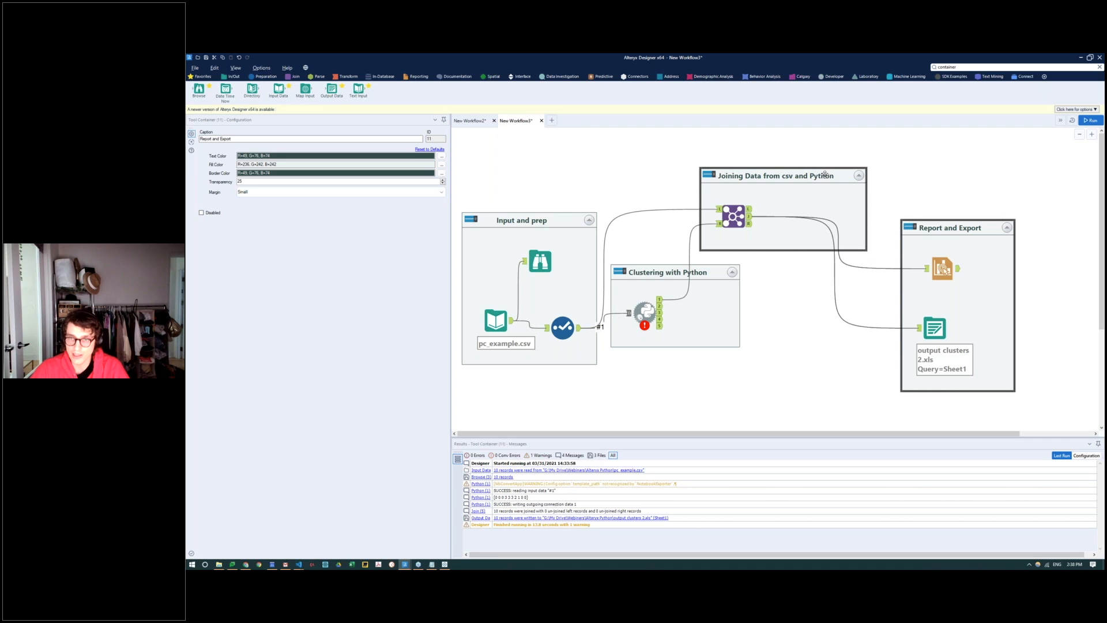
# Step: Collapse all four containers and space out the joining and Report and Export containers
pyautogui.moveTo(836, 174); pyautogui.dragTo(875, 159)
pyautogui.click(589, 221)
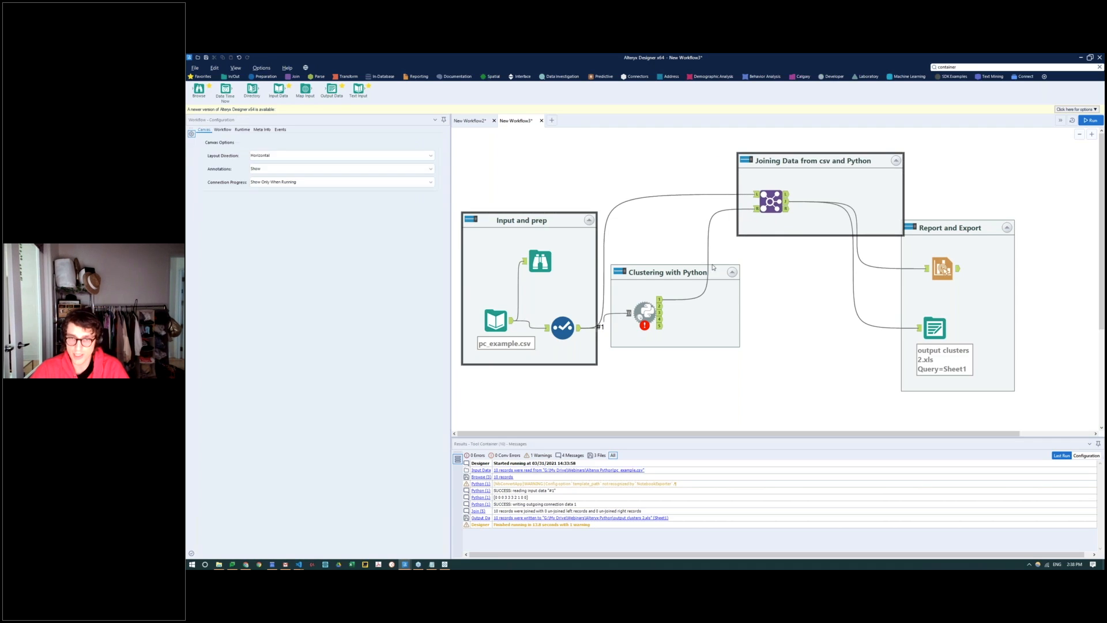
pyautogui.click(732, 273)
pyautogui.click(897, 160)
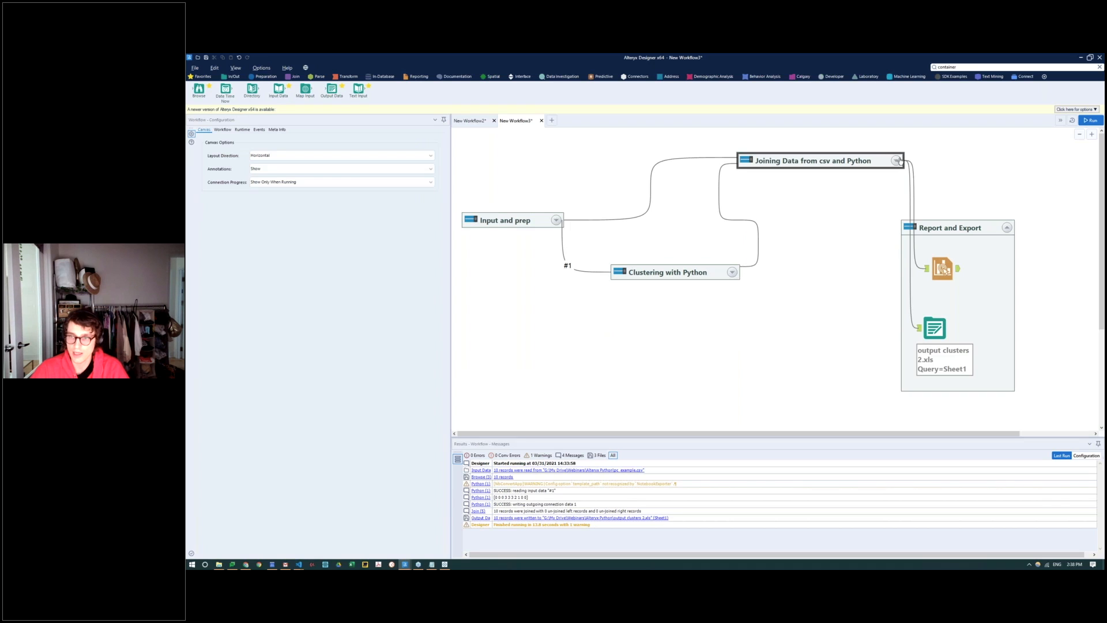
pyautogui.click(1006, 227)
pyautogui.moveTo(959, 228); pyautogui.dragTo(1034, 206)
pyautogui.click(838, 163)
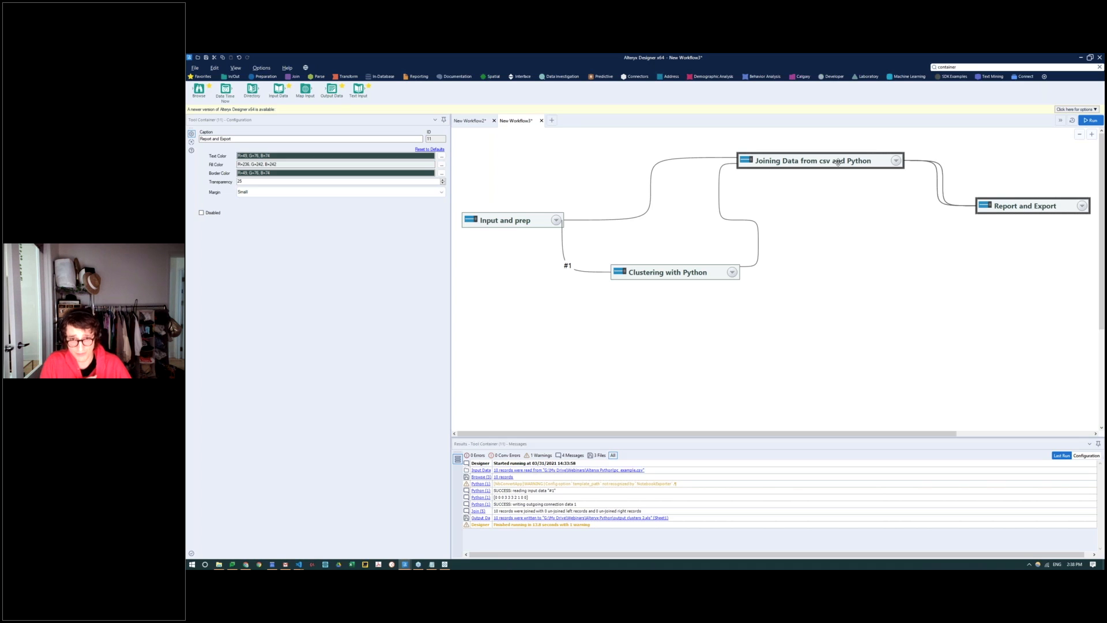
# Step: Expand the Clustering with Python, Input and prep, and Joining Data from csv and Python containers again
pyautogui.click(732, 273)
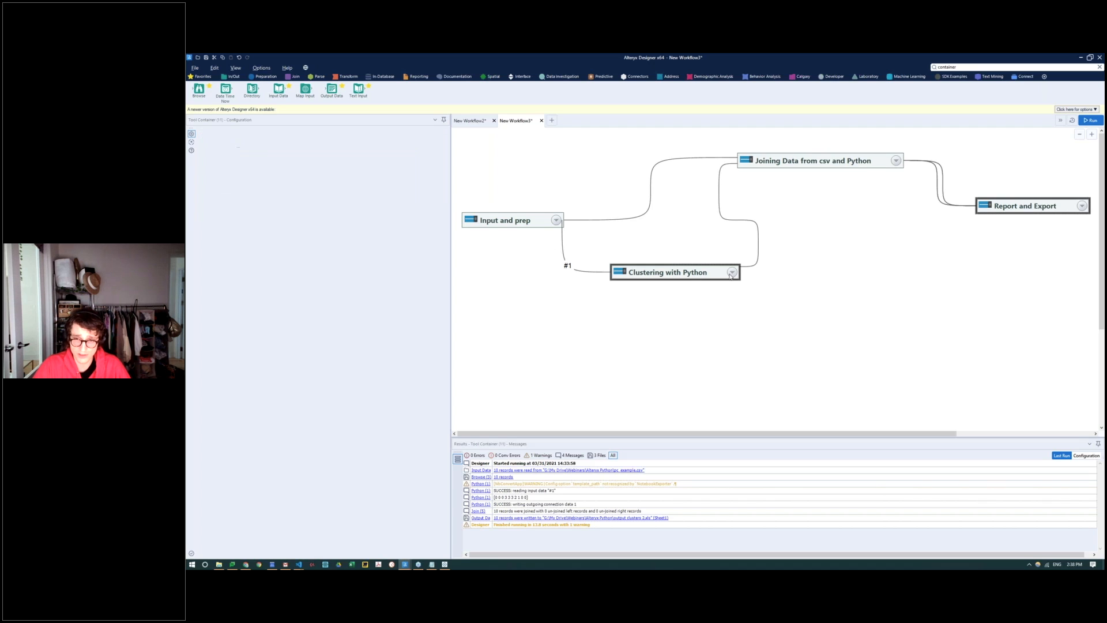
pyautogui.click(556, 220)
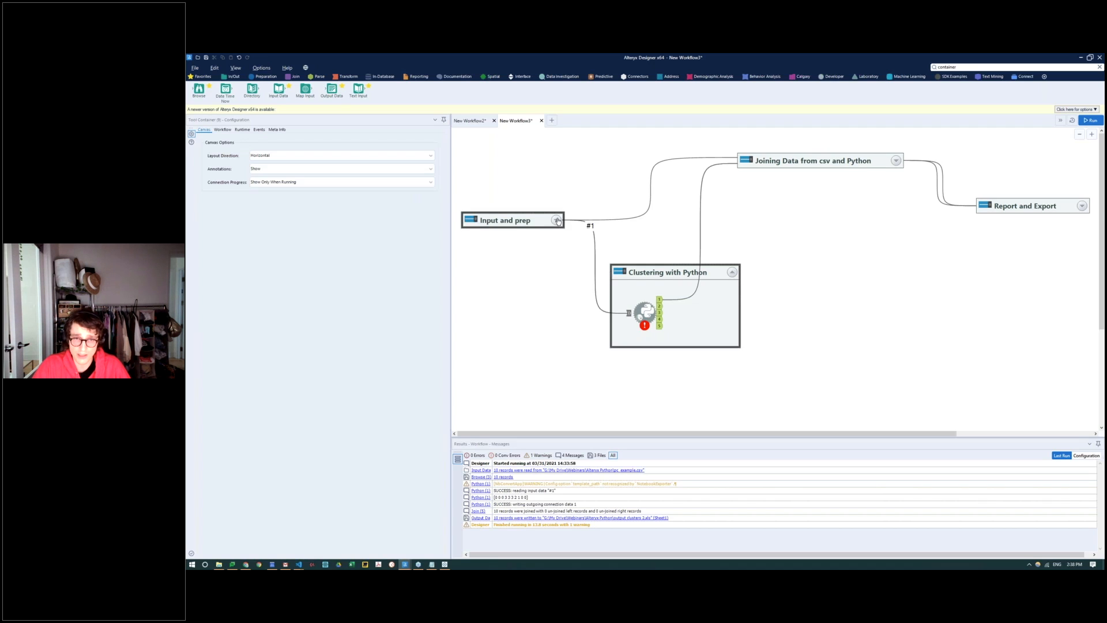
pyautogui.click(667, 273)
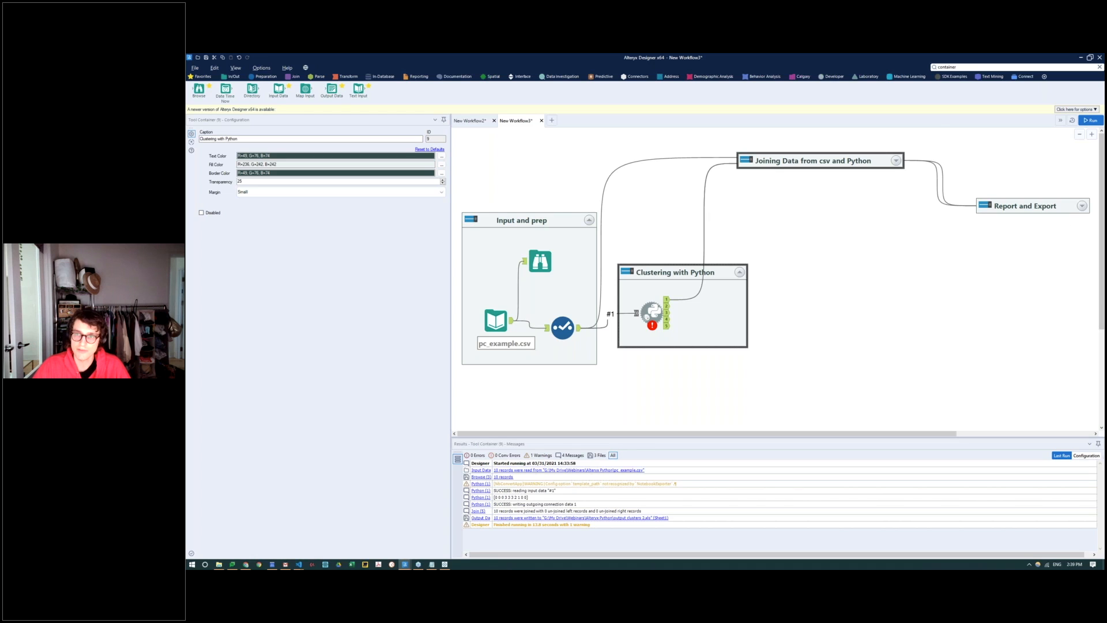
pyautogui.click(896, 160)
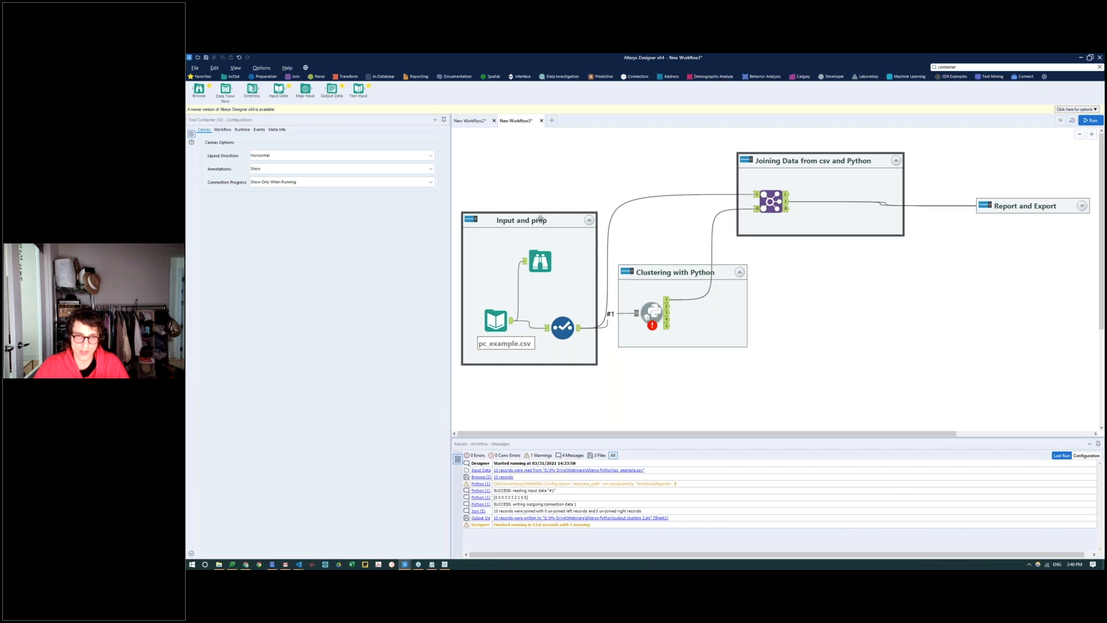
# Step: Annotate the Select tool with "Changing Data to Doubles"
pyautogui.click(563, 327)
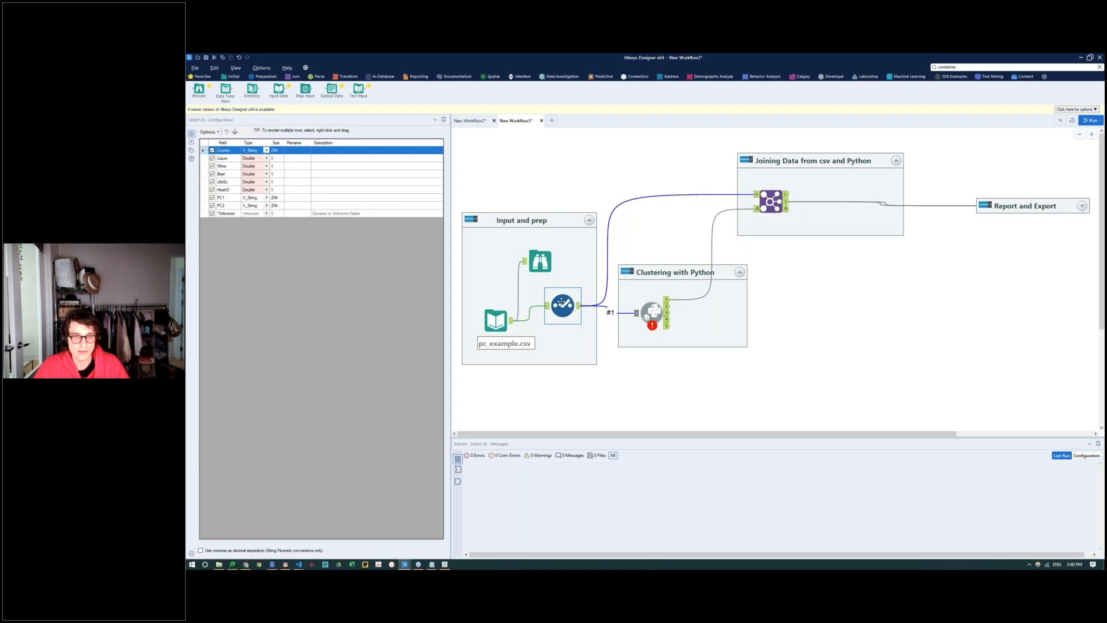
pyautogui.click(192, 150)
pyautogui.click(271, 213)
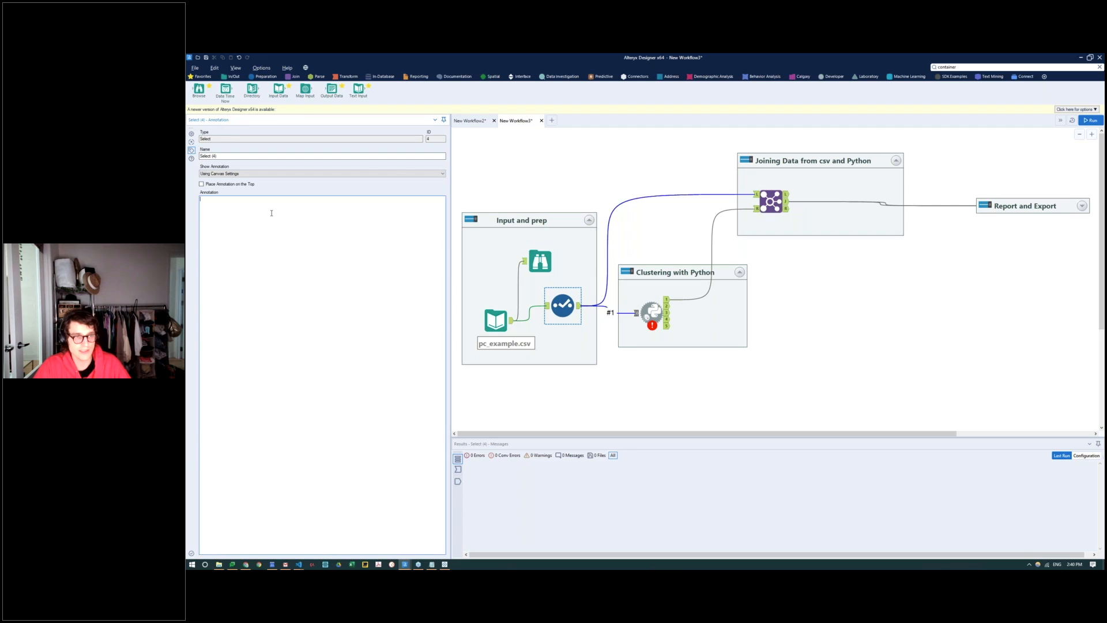
pyautogui.write('Chan')
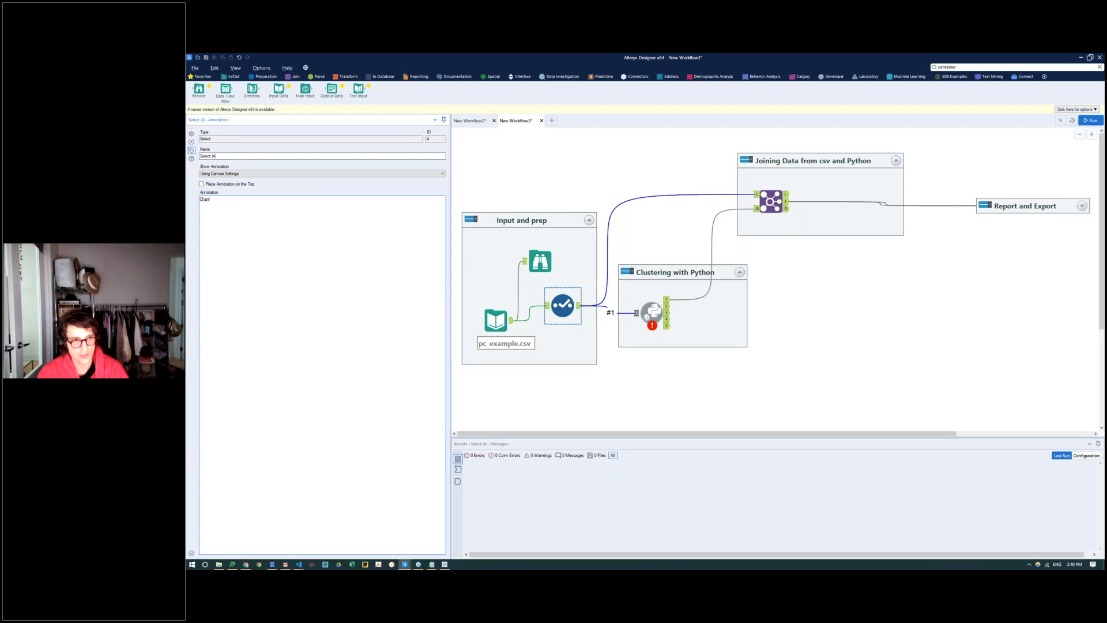
pyautogui.write('ging Data to Doubles')
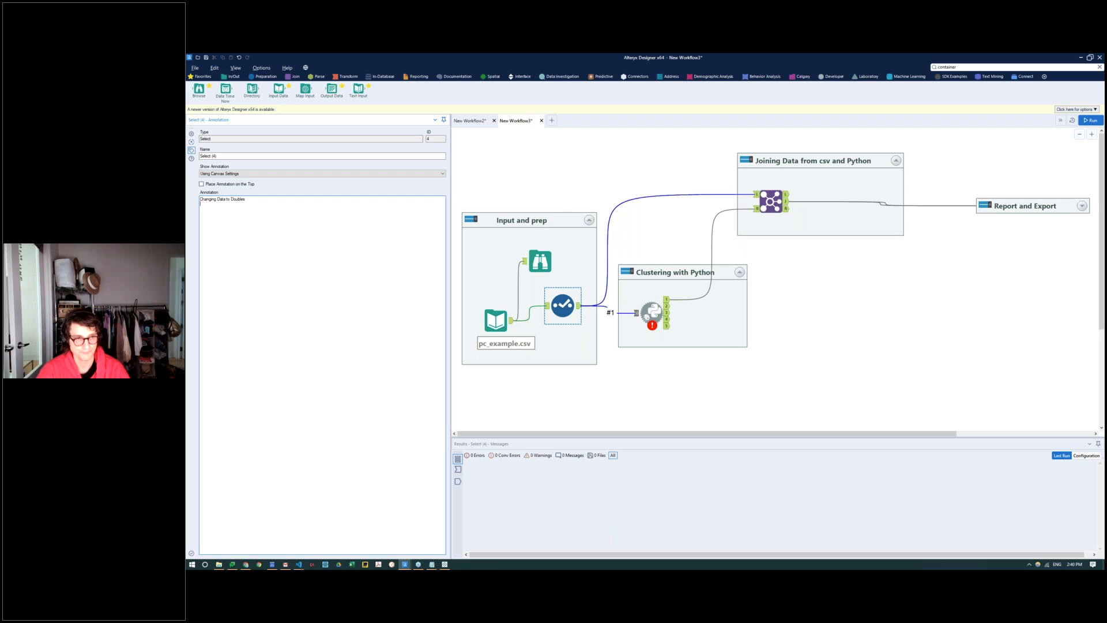
# Step: Move the Python tool and its Clustering with Python container clear of the Input and prep container
pyautogui.click(749, 340)
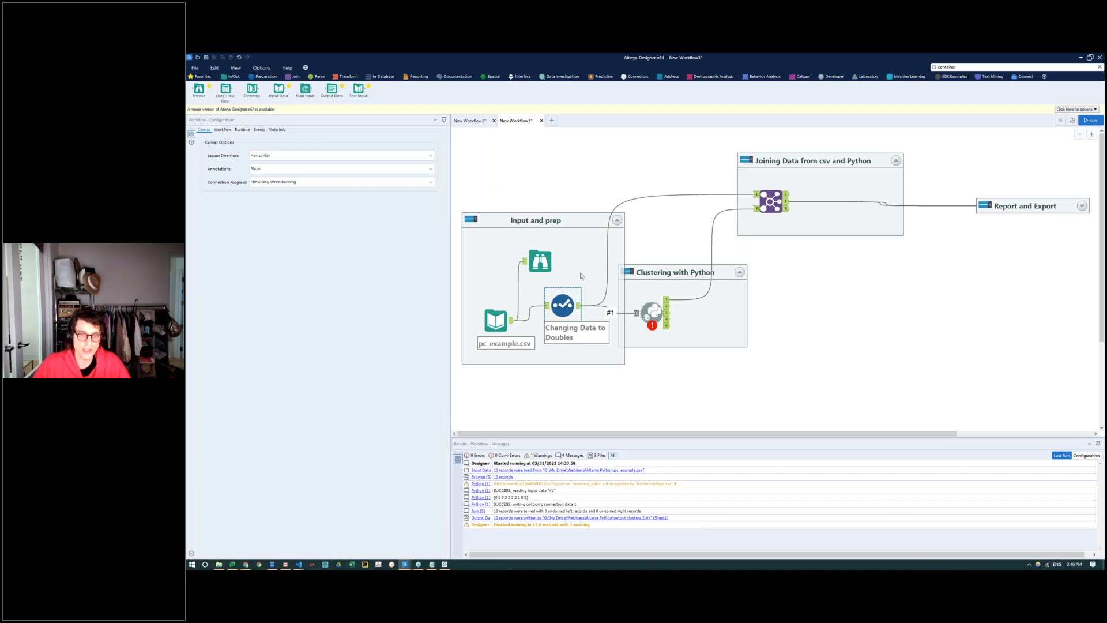
pyautogui.click(563, 305)
pyautogui.moveTo(653, 312); pyautogui.dragTo(675, 312)
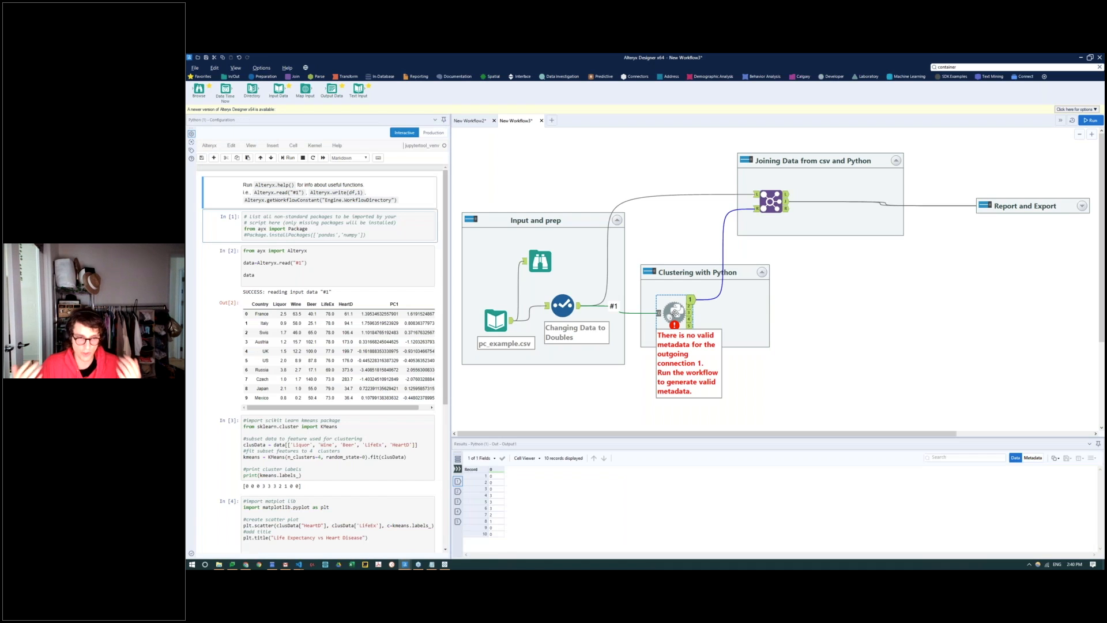
pyautogui.scroll(-5, 353, 271)
pyautogui.scroll(5, 353, 271)
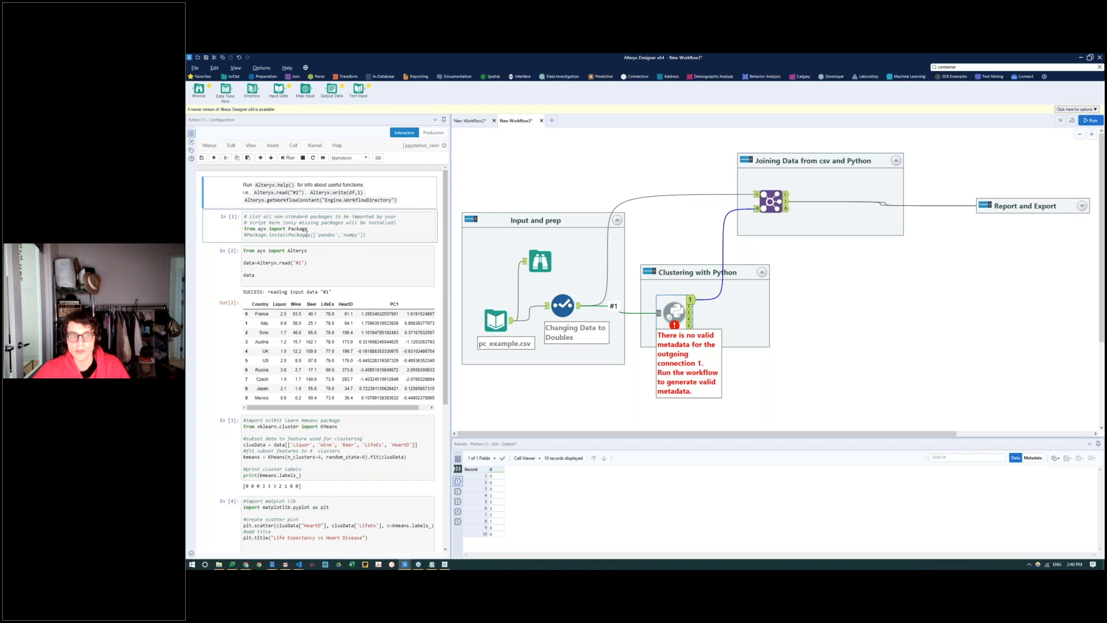
pyautogui.click(322, 275)
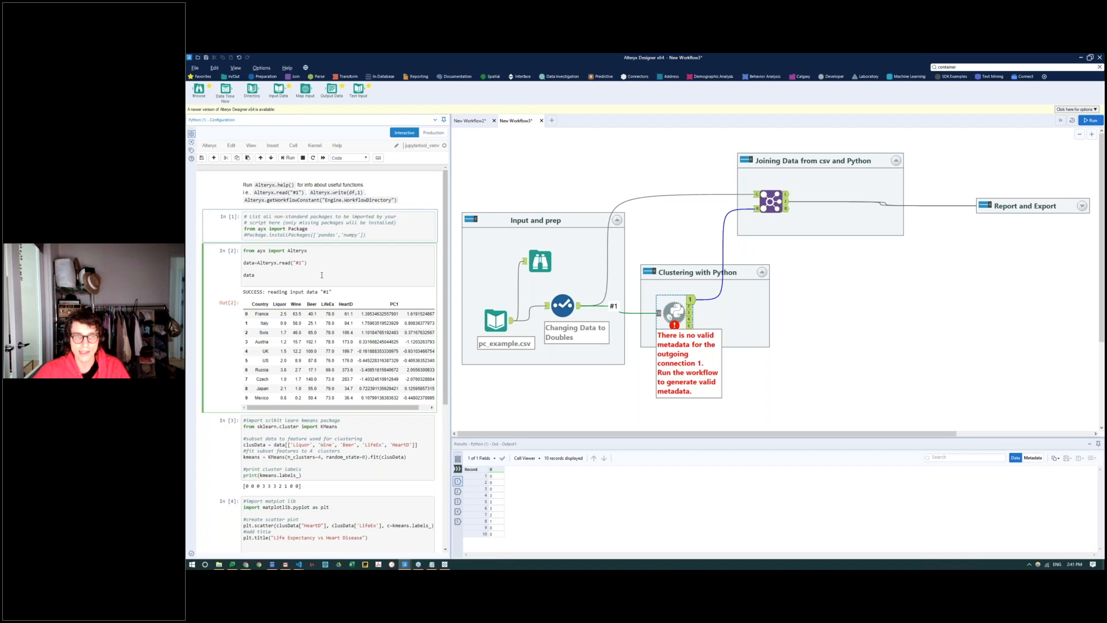
pyautogui.click(320, 282)
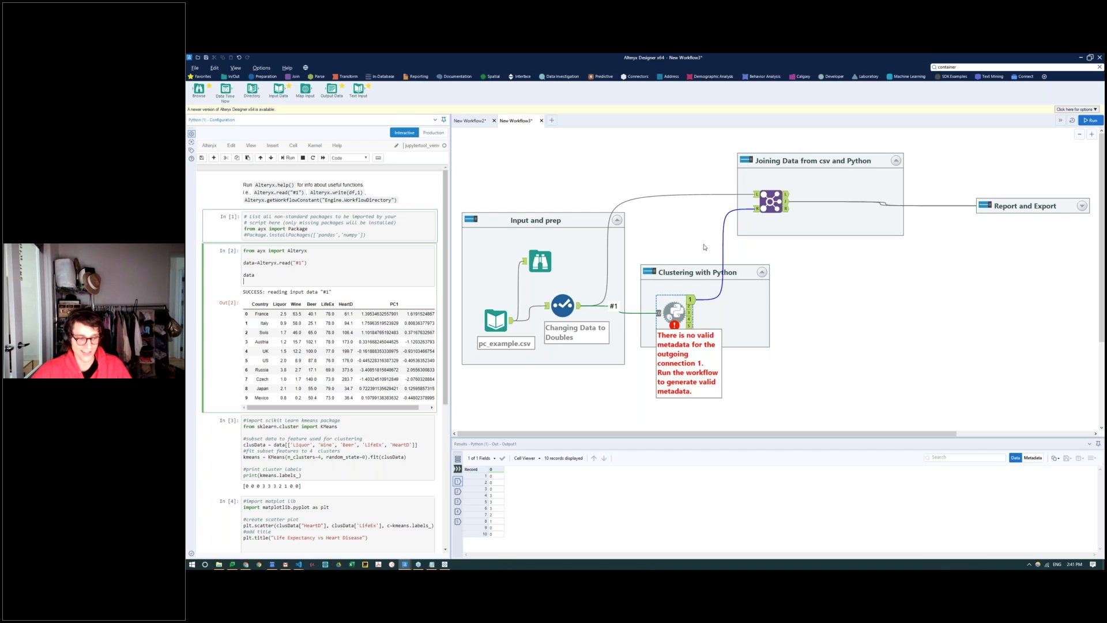
# Step: Create a new blank workflow and place a Text Input tool near the canvas's upper-left area
pyautogui.click(552, 121)
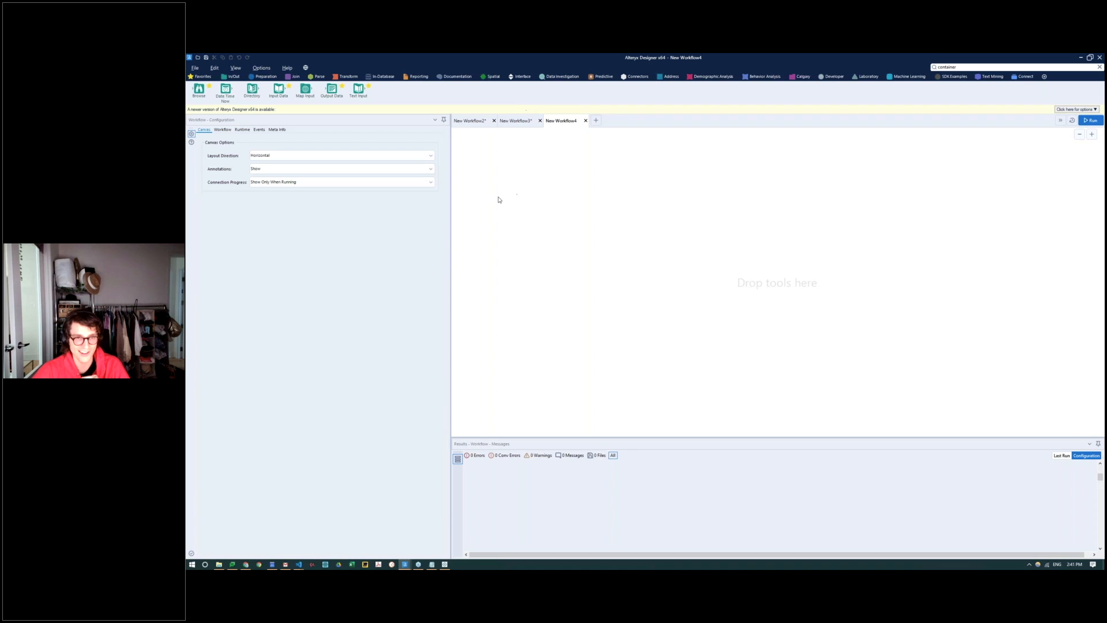
pyautogui.moveTo(452, 207); pyautogui.dragTo(413, 214)
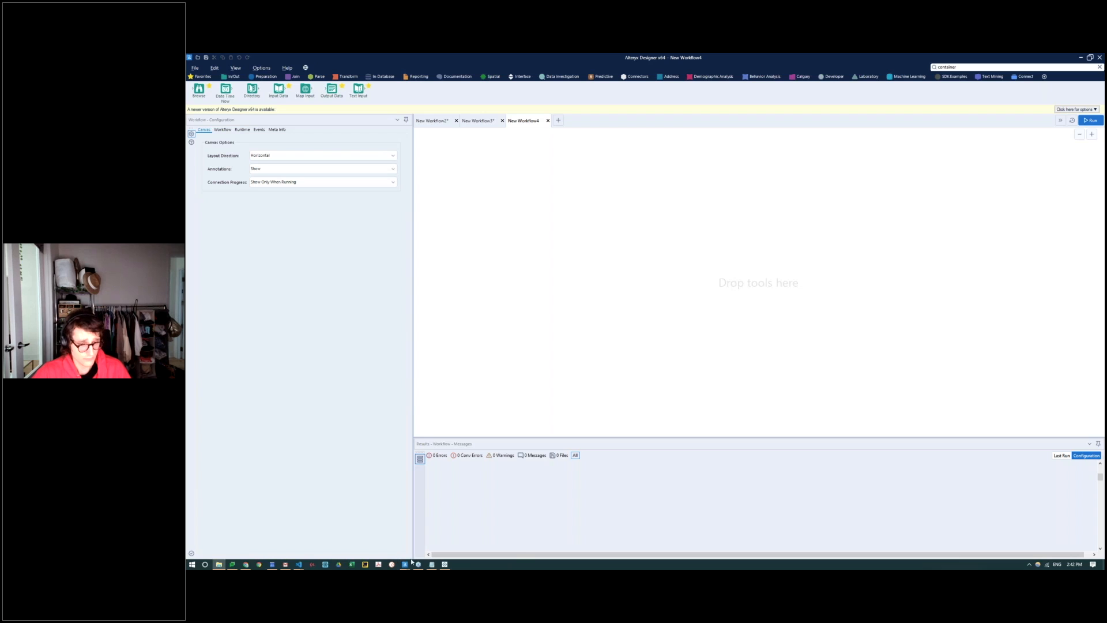
pyautogui.moveTo(406, 563)
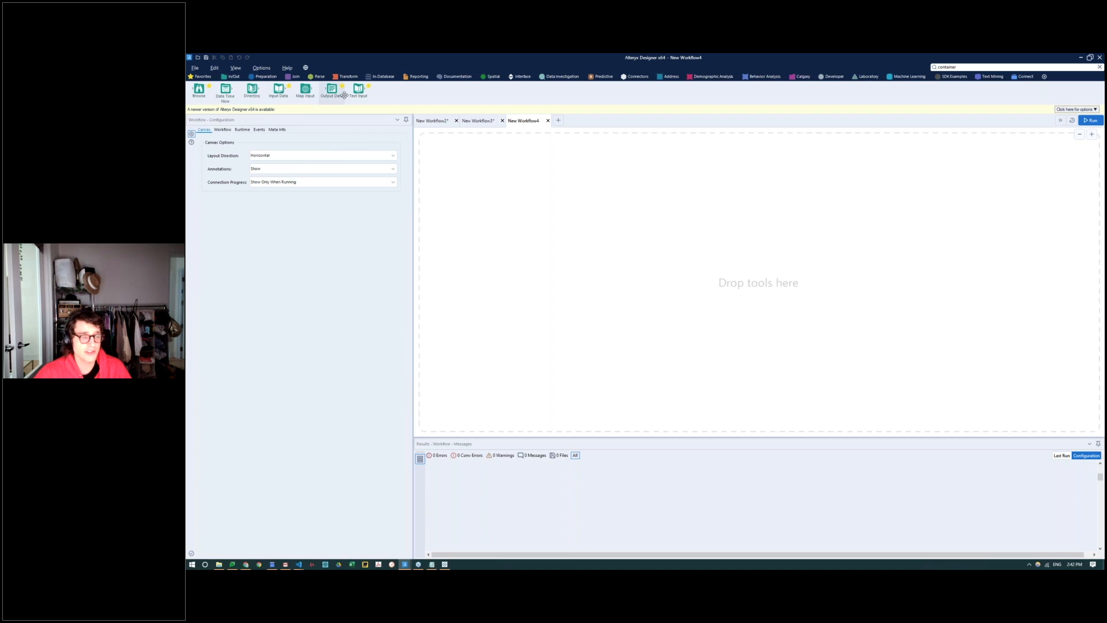
pyautogui.moveTo(358, 90); pyautogui.dragTo(489, 177)
pyautogui.scroll(5, 542, 192)
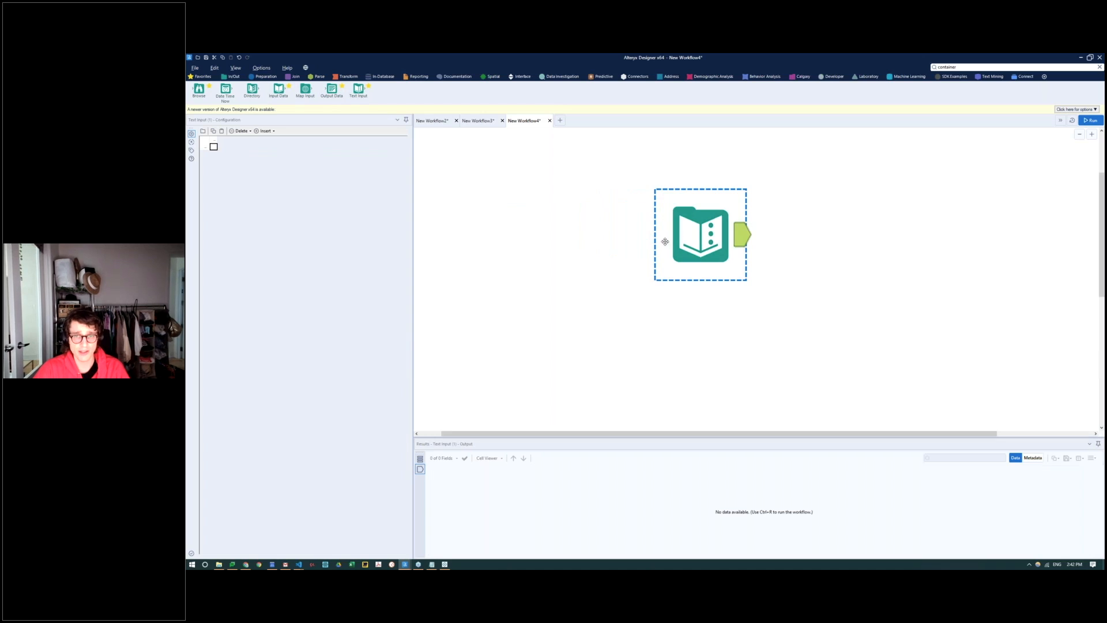
pyautogui.moveTo(697, 237); pyautogui.dragTo(511, 200)
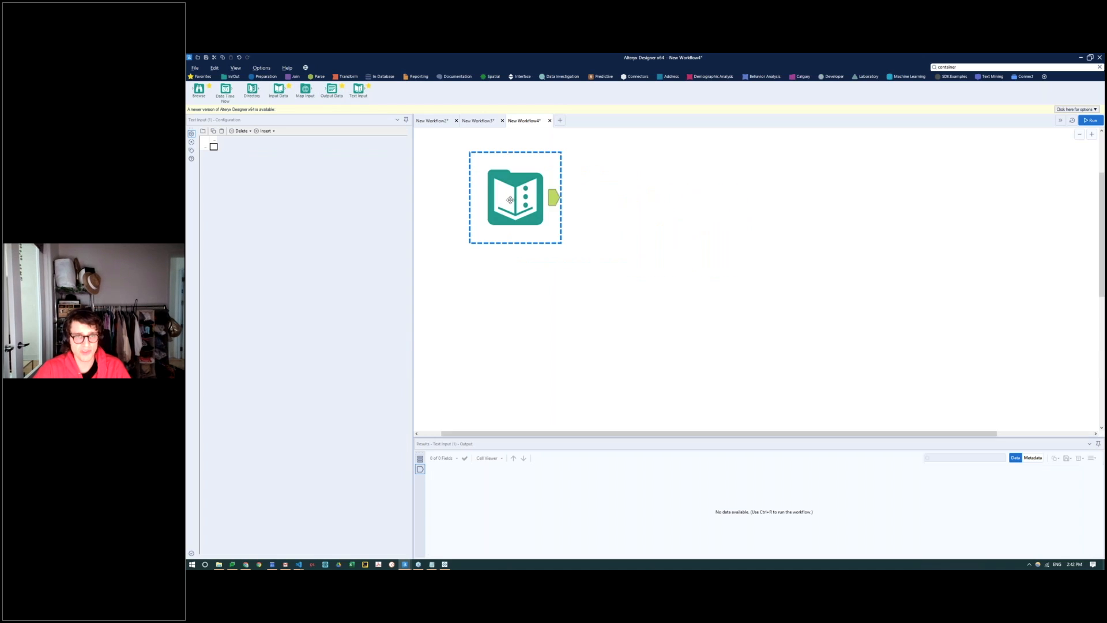
pyautogui.click(213, 147)
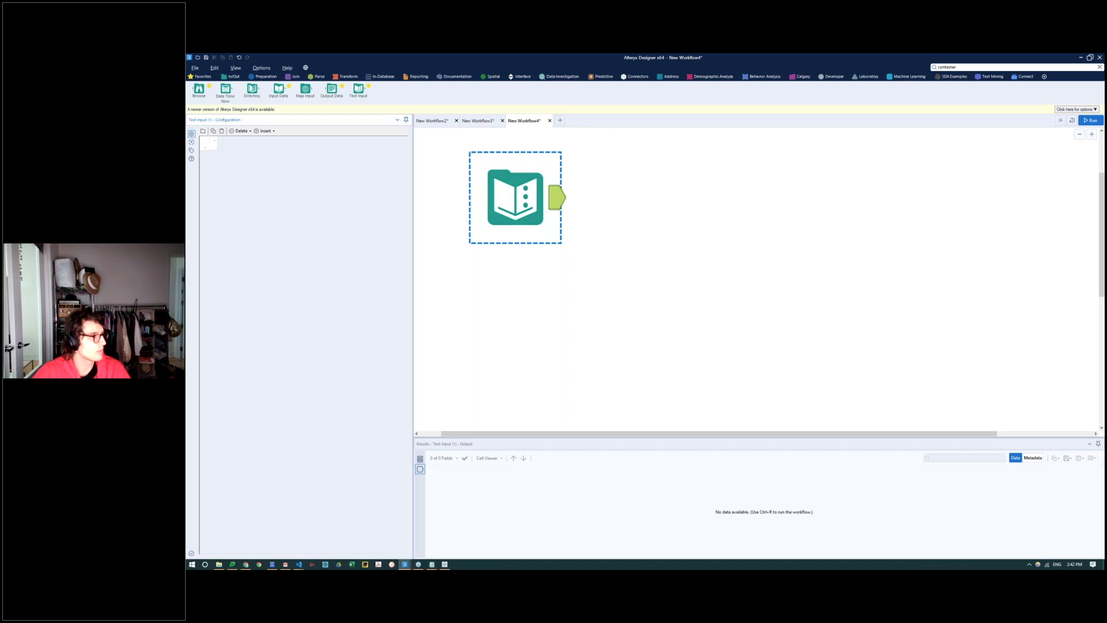
pyautogui.click(214, 149)
pyautogui.write('https://www.google.ca/')
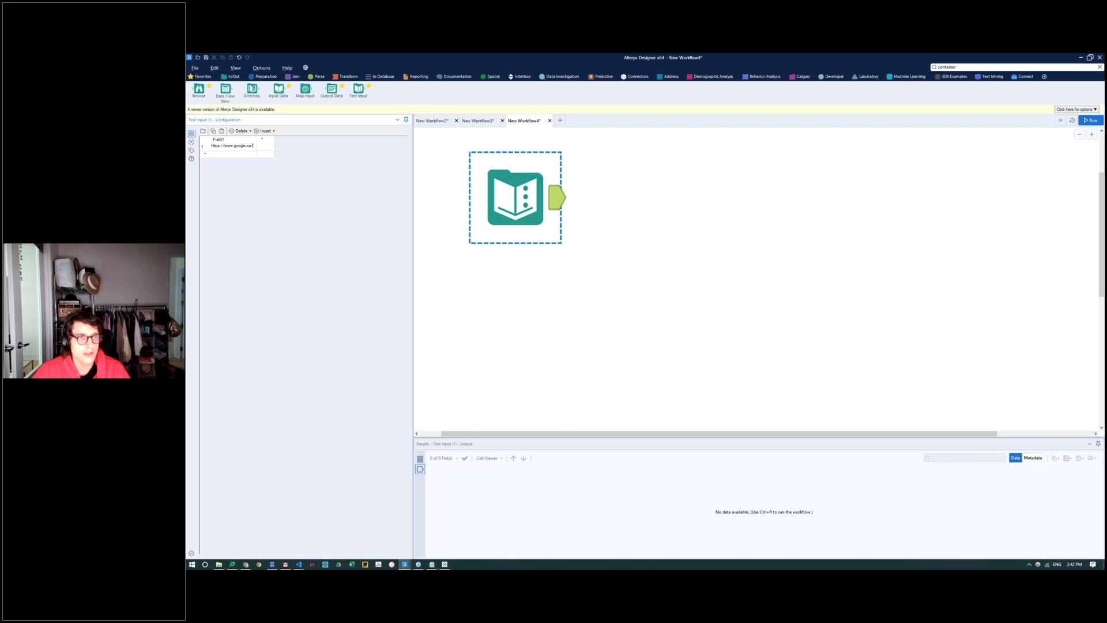
pyautogui.doubleClick(220, 140)
pyautogui.press('BackSpace')
pyautogui.write('Website')
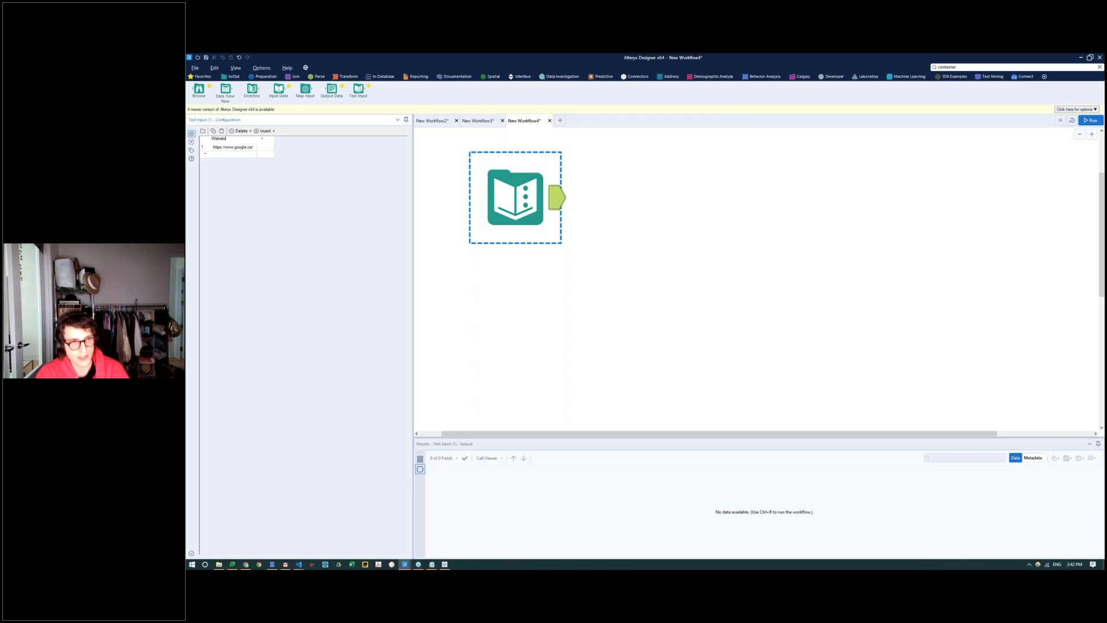
pyautogui.press('Return')
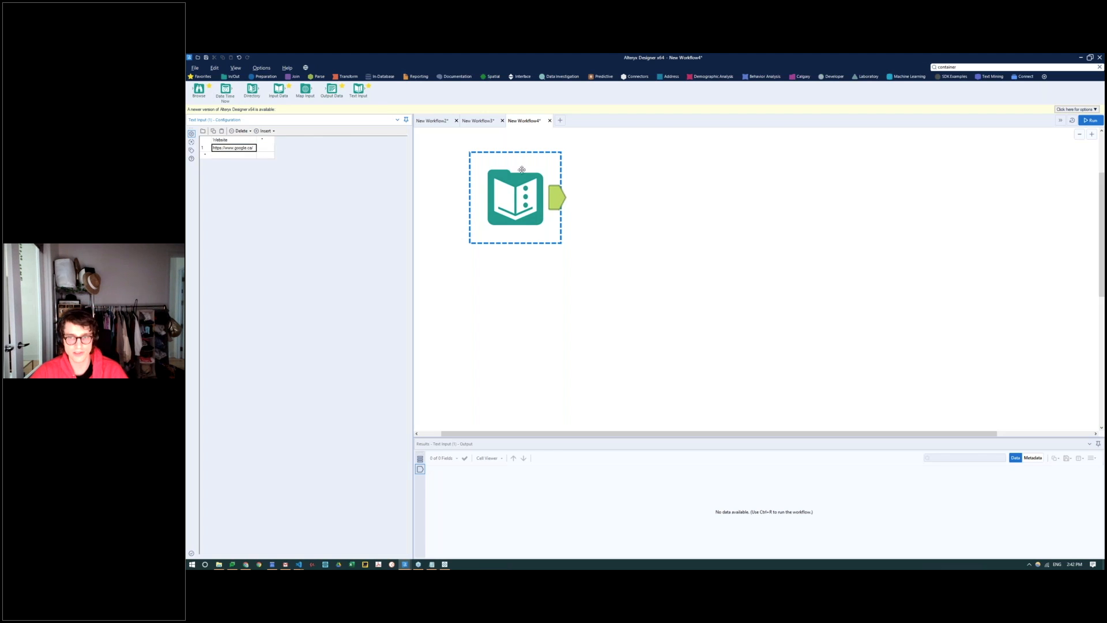
# Step: Reposition the Text Input, add a Python tool to its right, and connect the Text Input's output to it
pyautogui.click(511, 182)
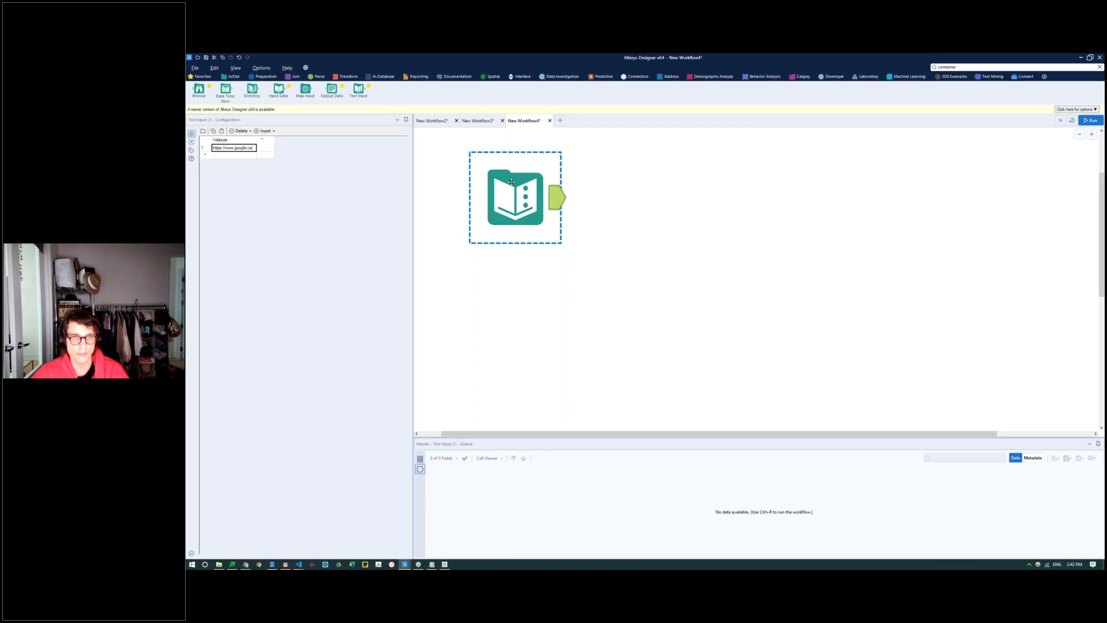
pyautogui.moveTo(519, 182); pyautogui.dragTo(500, 201)
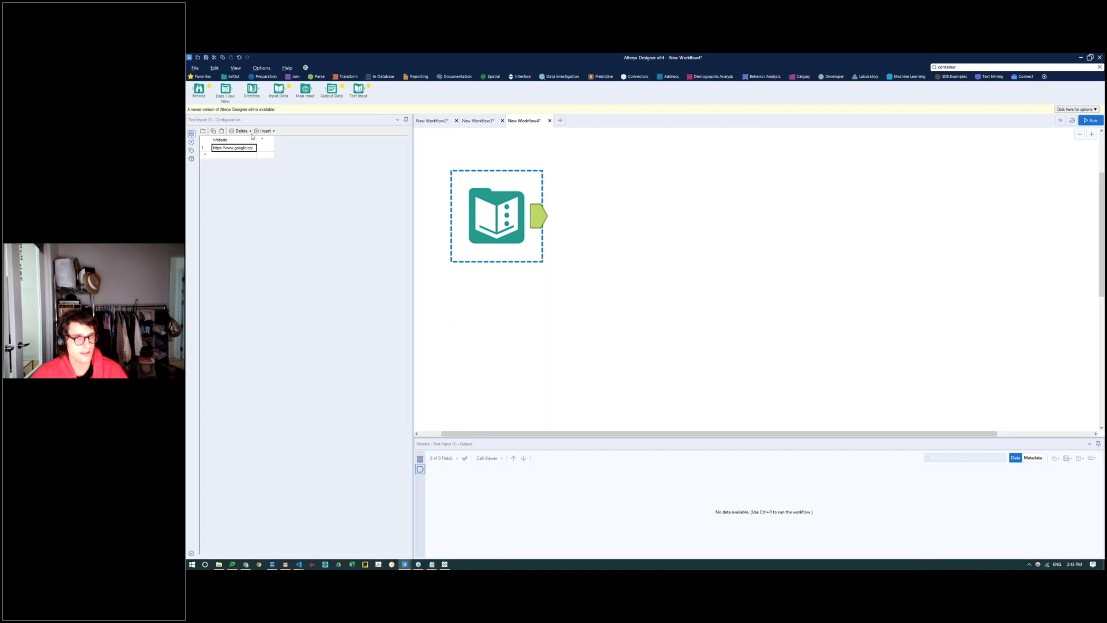
pyautogui.click(831, 77)
pyautogui.moveTo(650, 93); pyautogui.dragTo(645, 234)
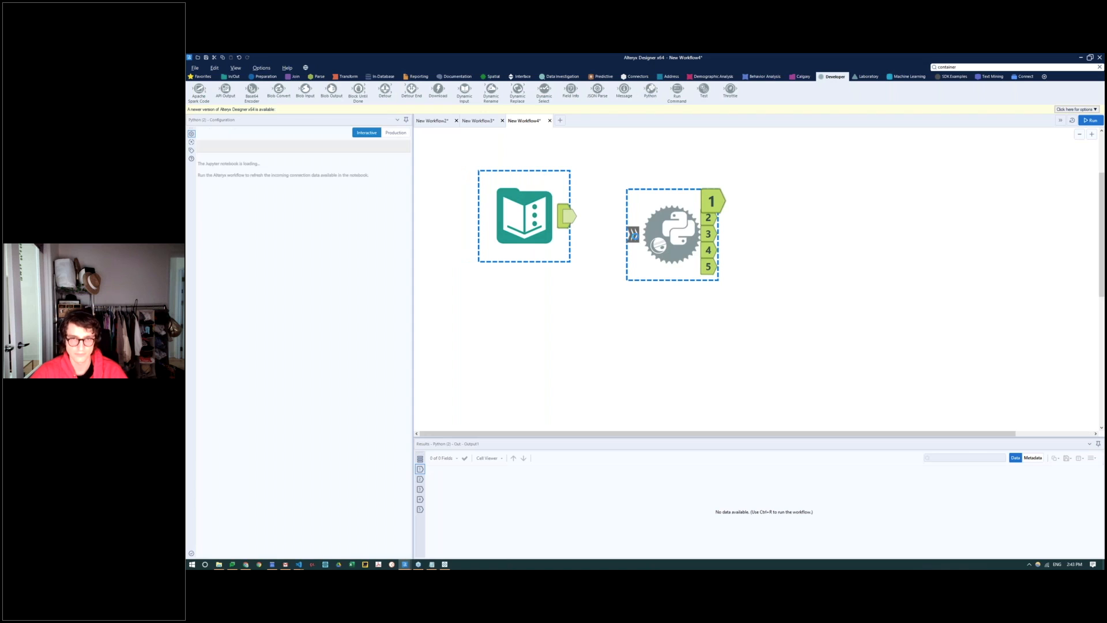
pyautogui.moveTo(568, 216); pyautogui.dragTo(656, 231)
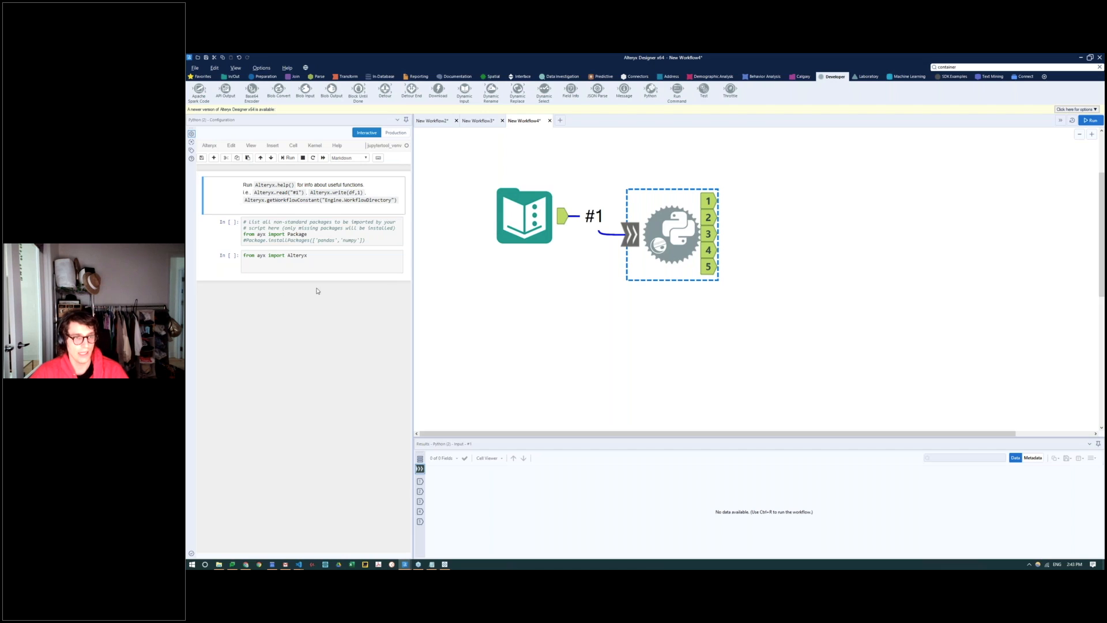
# Step: Import webdriver from selenium and Options from selenium.webdriver.chrome.options below the Alteryx import, and run the workflow
pyautogui.click(346, 263)
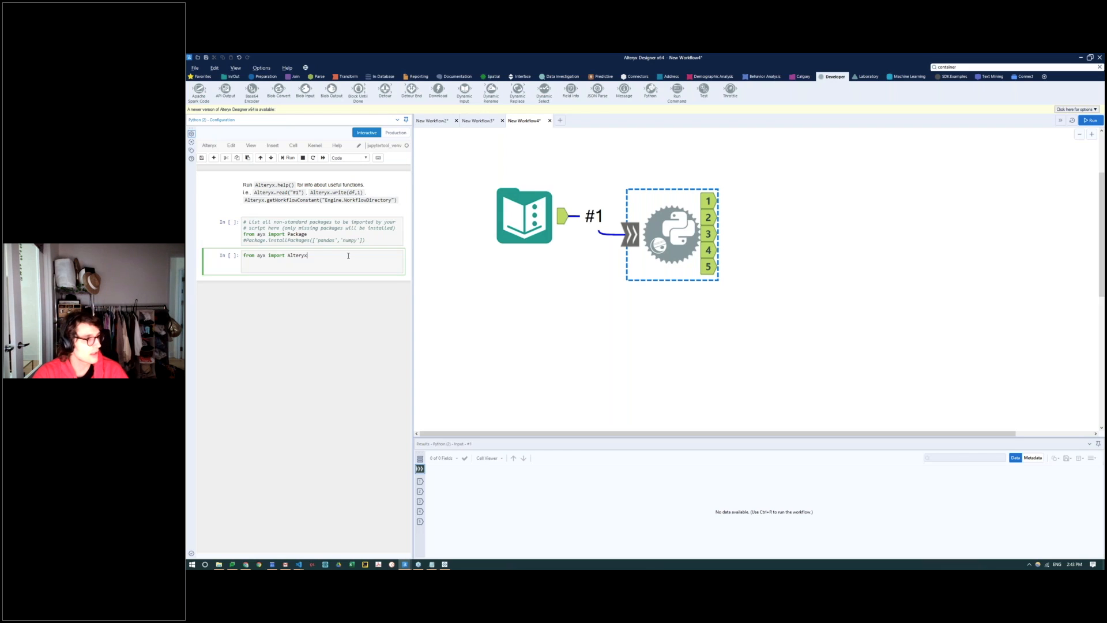
pyautogui.press('Return')
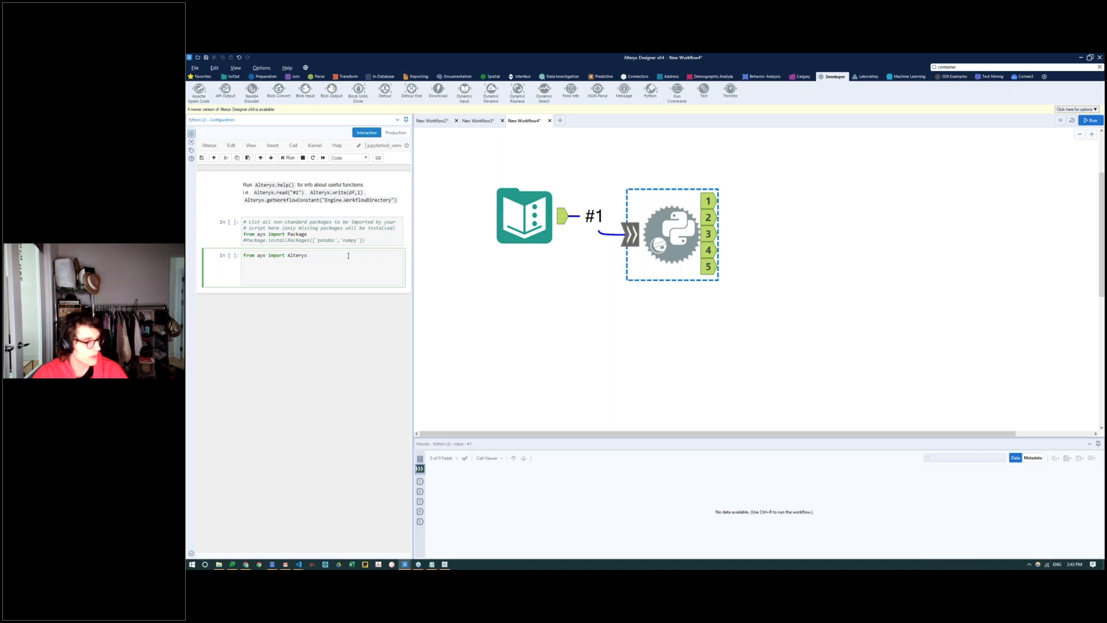
pyautogui.write('from selen')
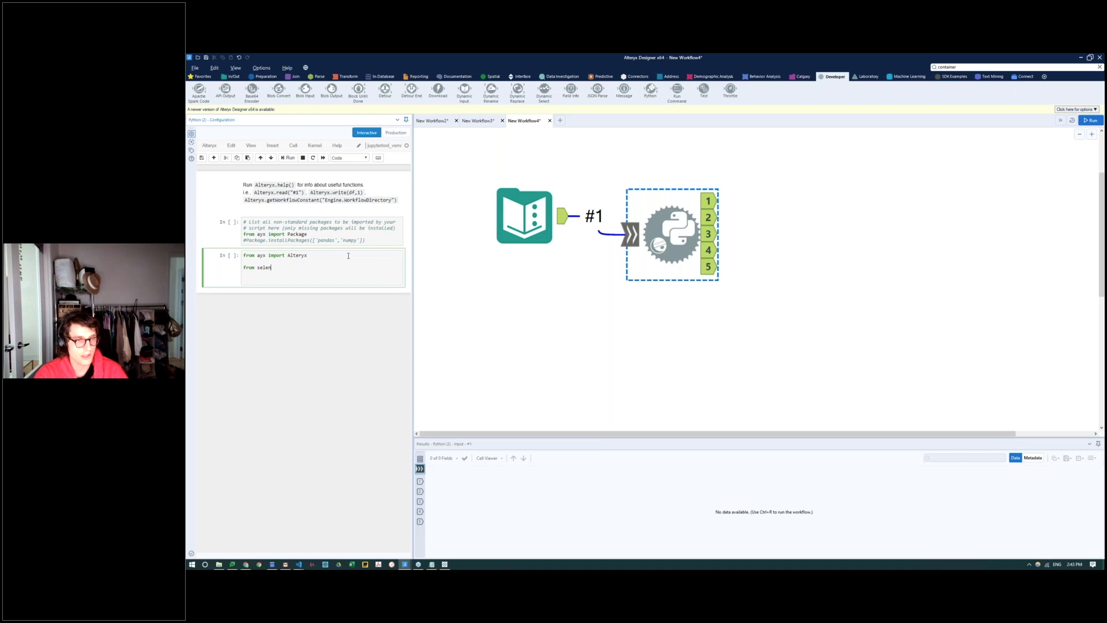
pyautogui.write('ium import we')
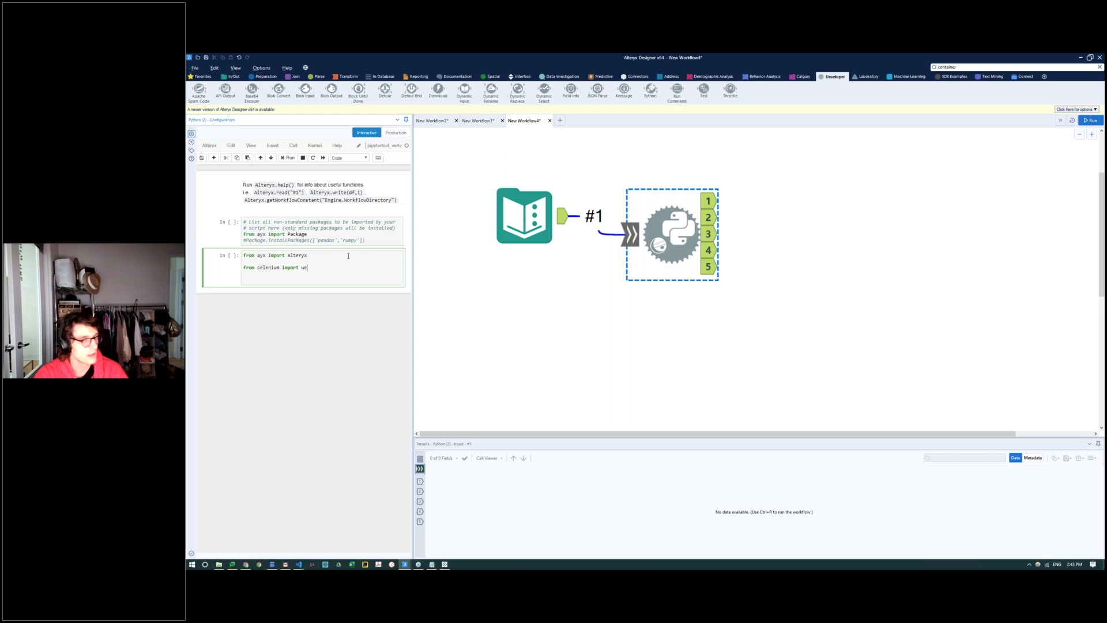
pyautogui.write('bdriver')
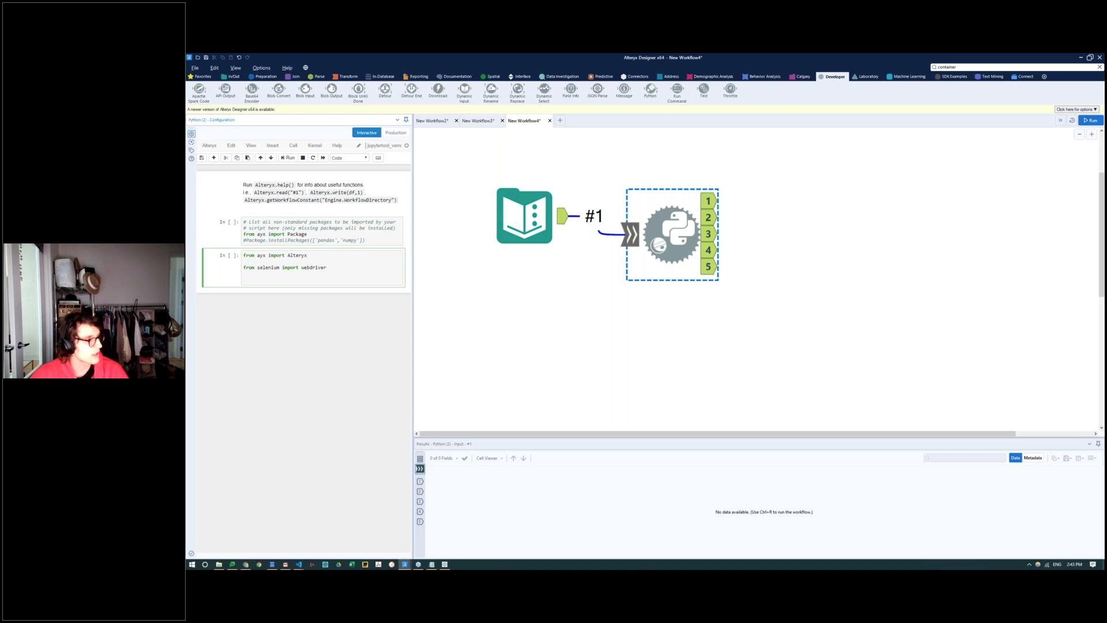
pyautogui.click(347, 269)
pyautogui.press('Return')
pyautogui.write('from selenium.webdriver.chrome.options import Options')
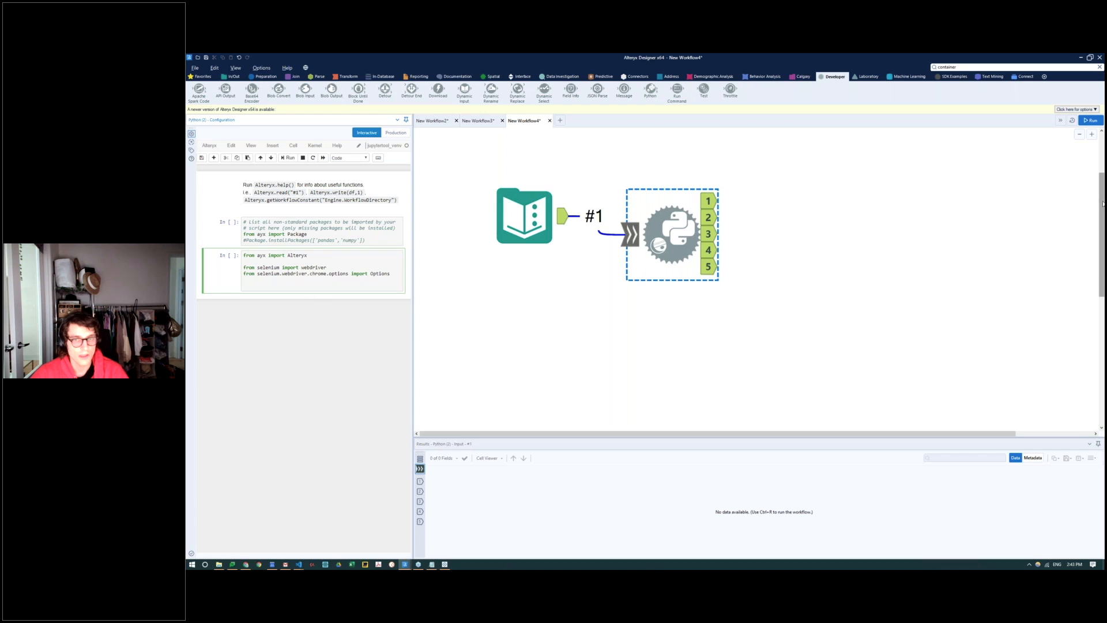
pyautogui.click(1092, 120)
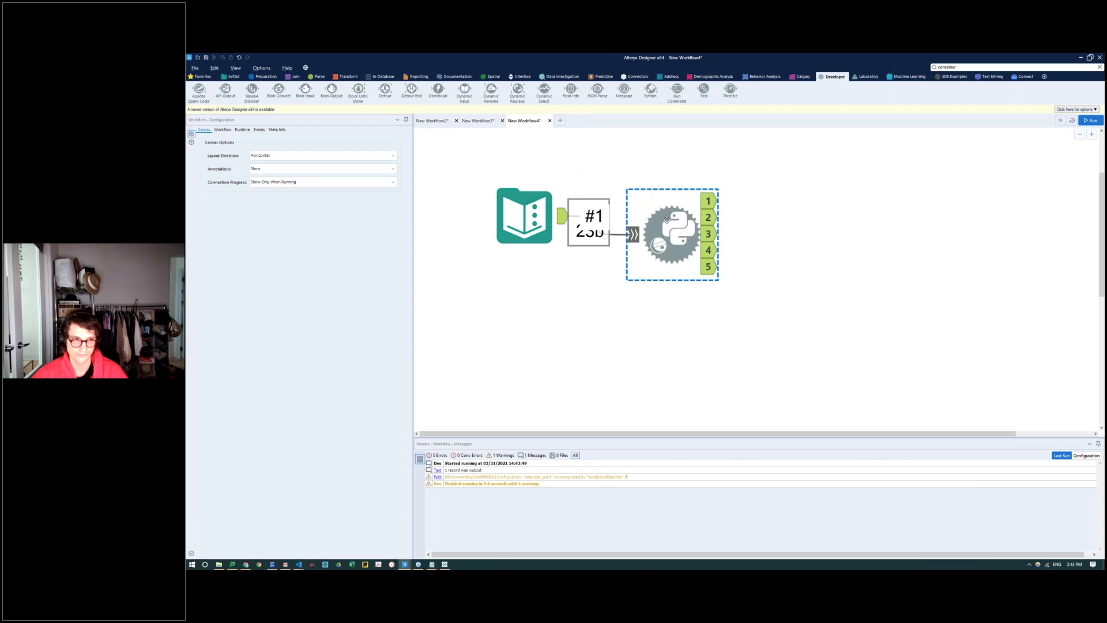
# Step: Add a Python cell that sets data1 to Alteryx.read(Alteryx.getIncomingConnectionNames()[0])
pyautogui.click(667, 219)
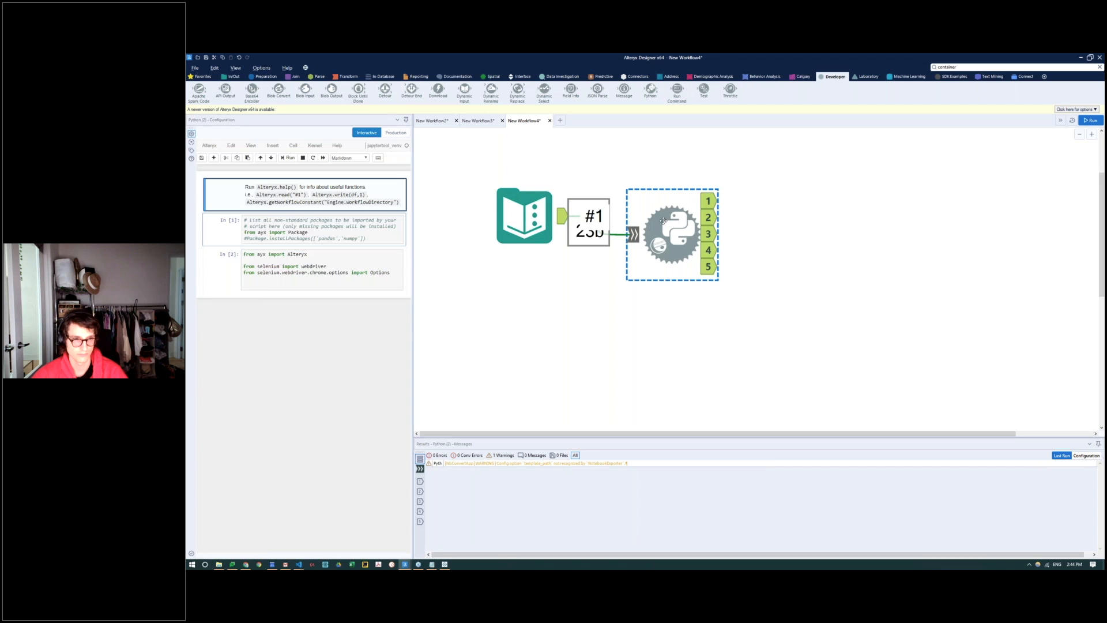
pyautogui.click(282, 159)
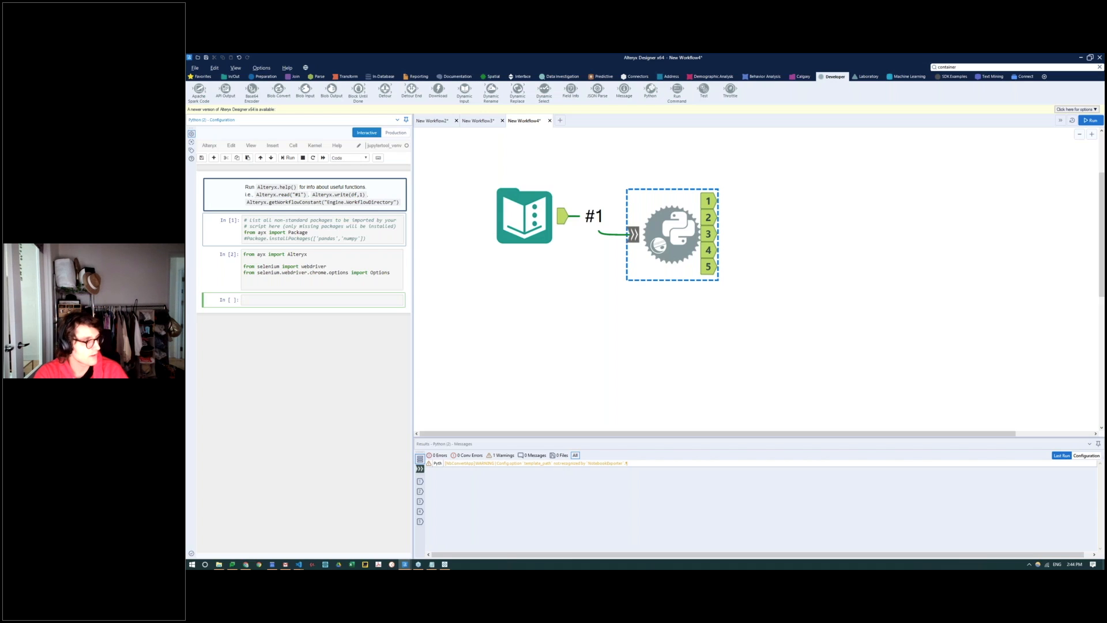
pyautogui.write('ata1 =')
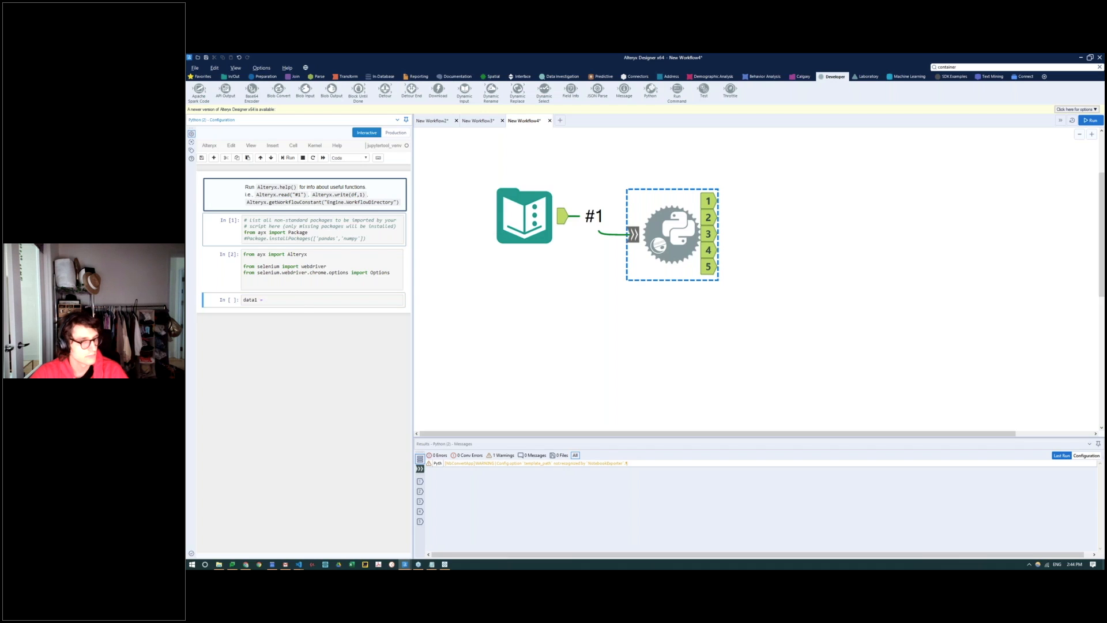
pyautogui.click(270, 302)
pyautogui.write('Alteryx.read(Alteryx.getIncomingConnectionNames()[0])')
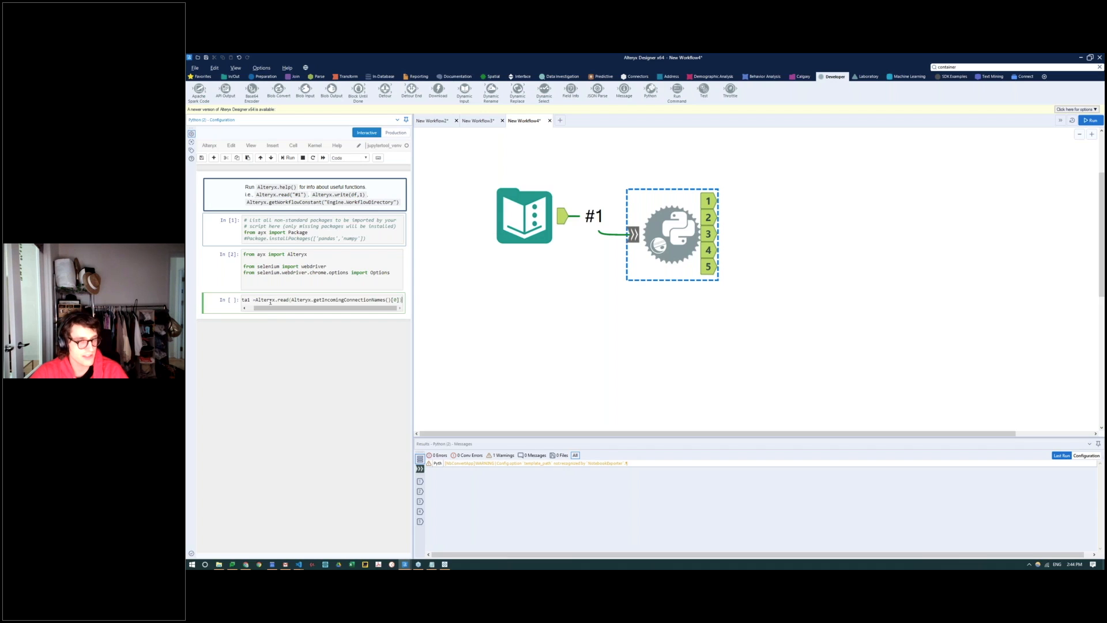
pyautogui.moveTo(270, 300); pyautogui.dragTo(242, 299)
pyautogui.click(309, 300)
pyautogui.moveTo(320, 300); pyautogui.dragTo(409, 304)
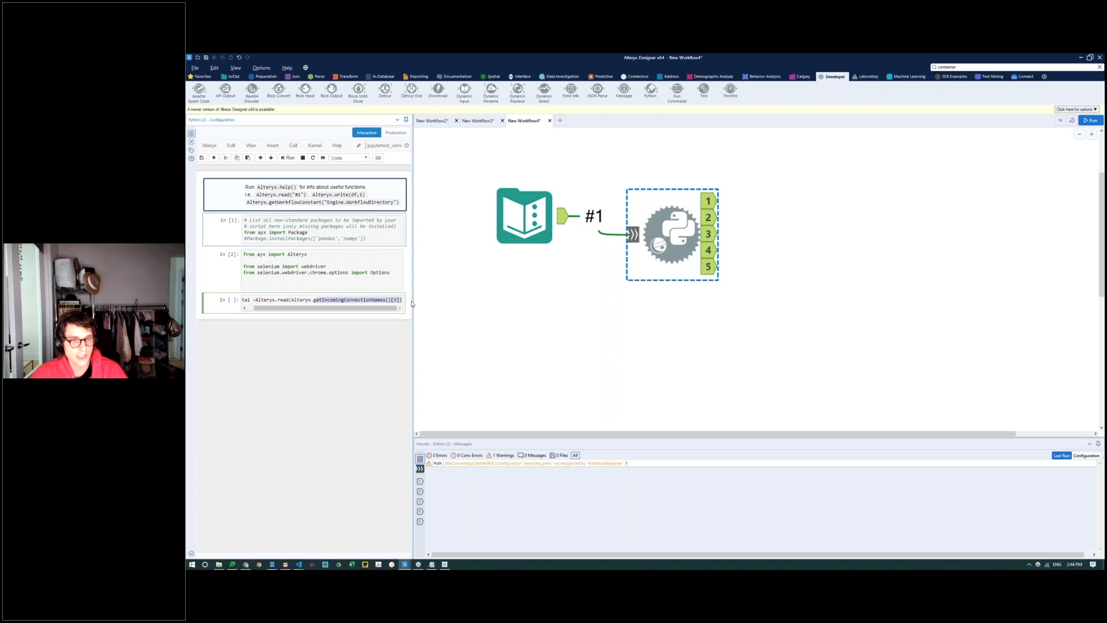
pyautogui.click(394, 300)
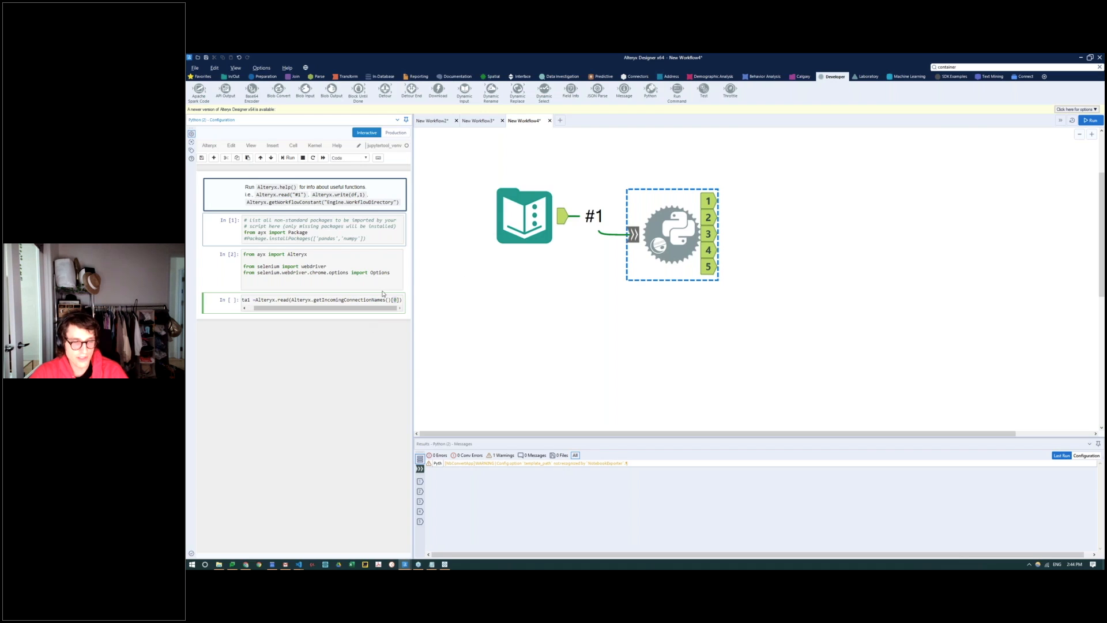
# Step: Check the Text Input's Website entry, and widen the Python tool's configuration area to show the full data1 line
pyautogui.click(524, 216)
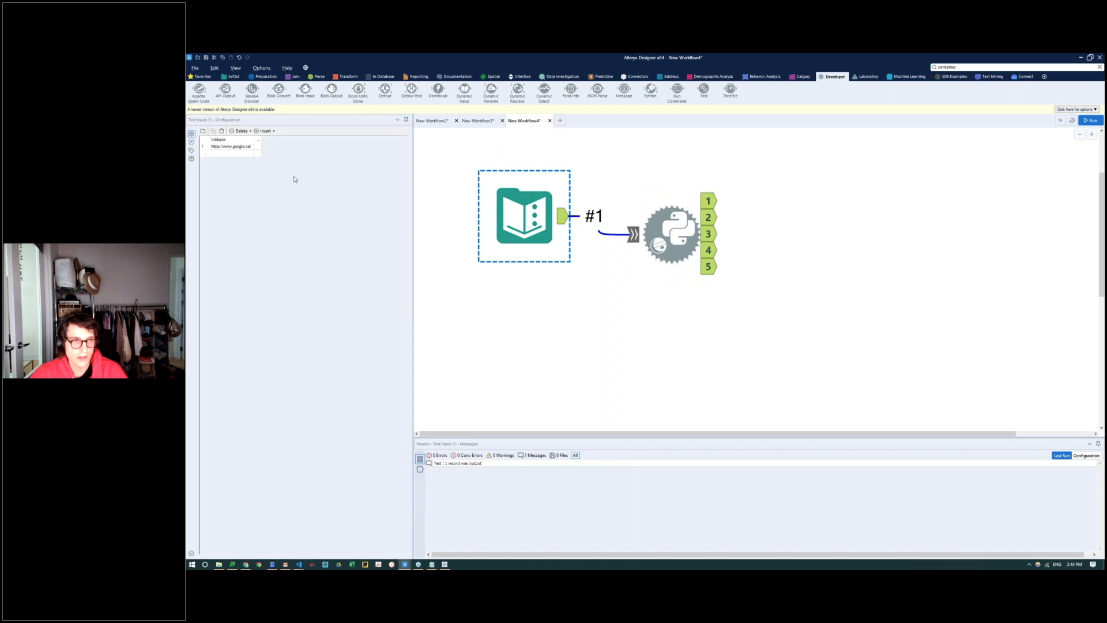
pyautogui.click(243, 147)
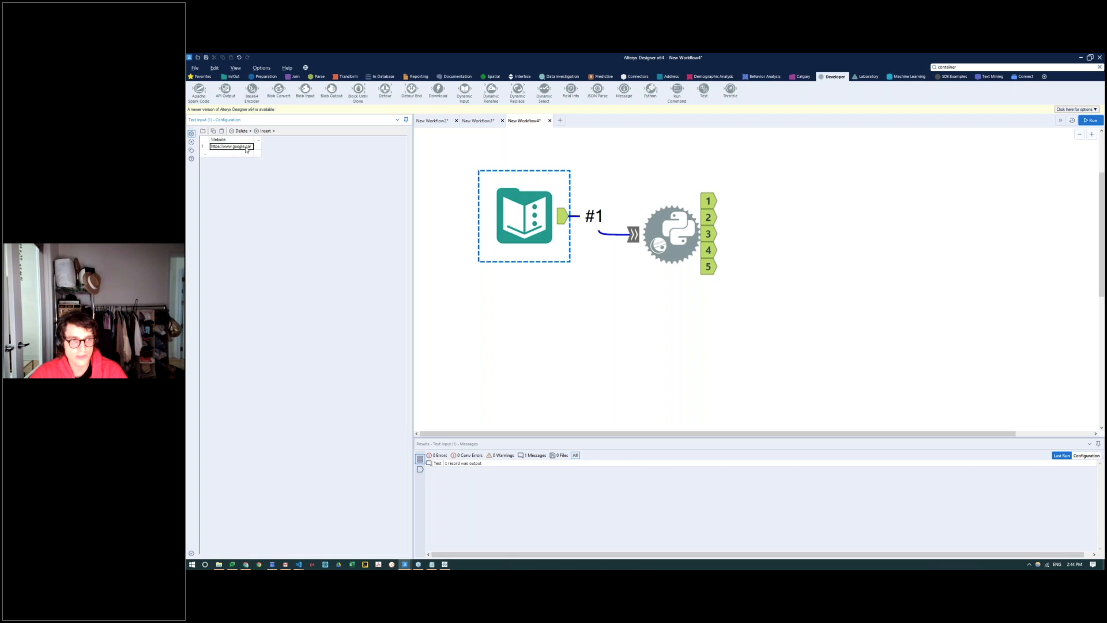
pyautogui.click(673, 228)
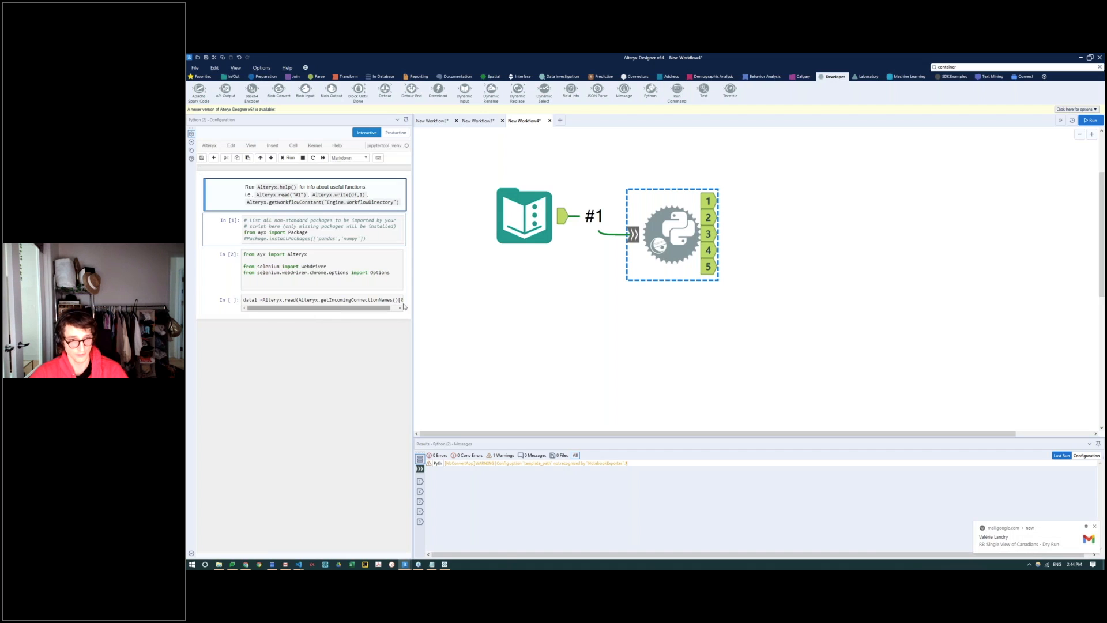
pyautogui.moveTo(413, 302); pyautogui.dragTo(469, 302)
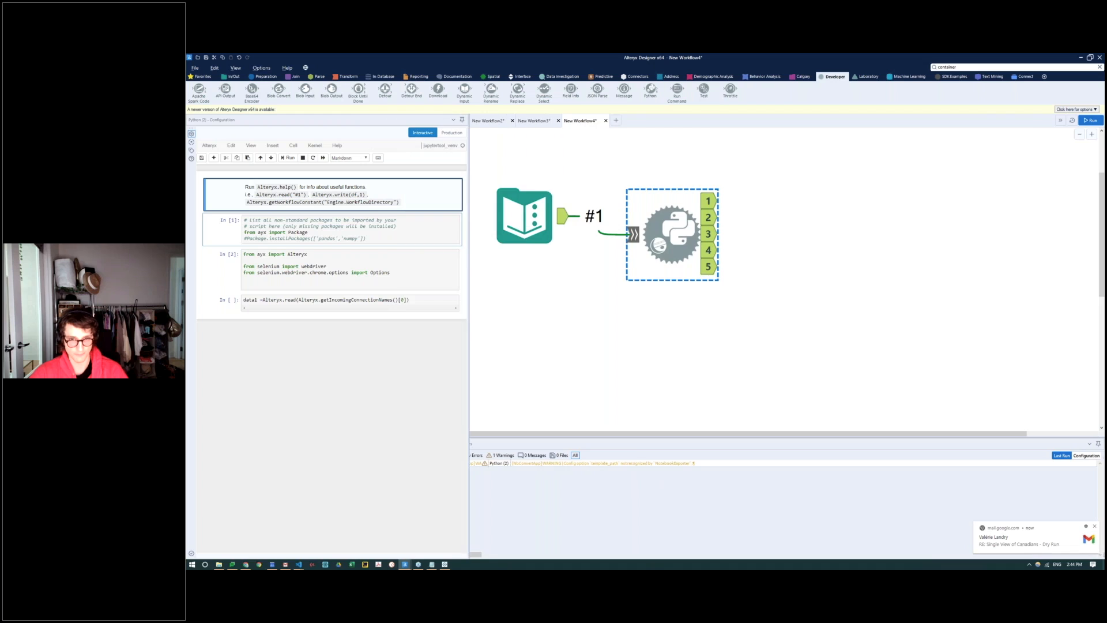
# Step: Add data1 as a final line in the cell that reads the incoming connection, and run the cell to check its output
pyautogui.click(313, 300)
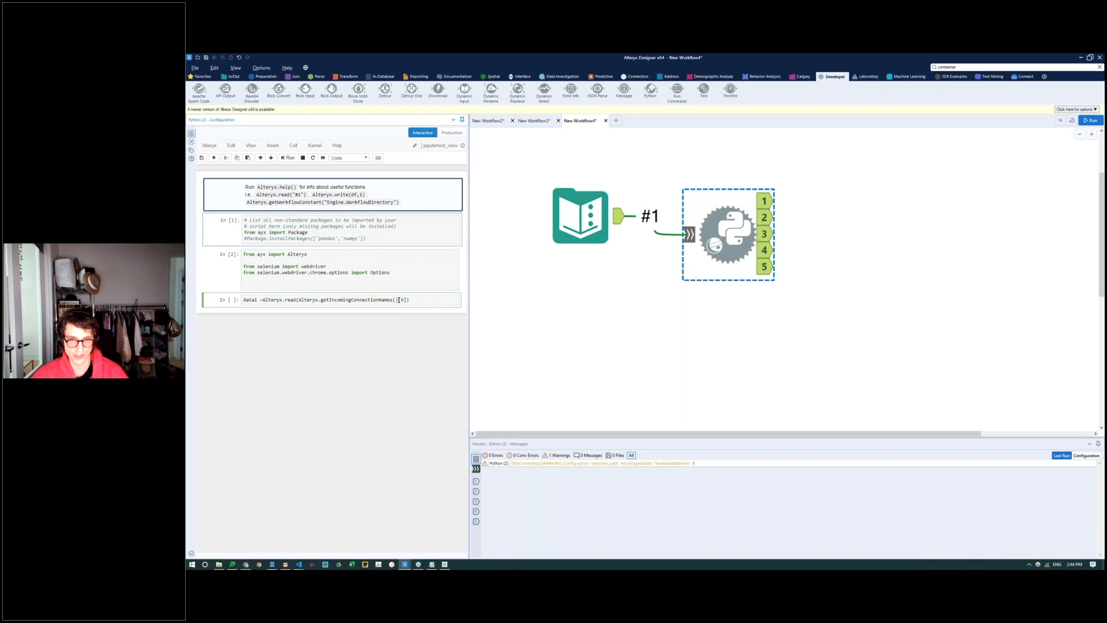
pyautogui.press('End')
pyautogui.press('Return')
pyautogui.write('data1')
pyautogui.hotkey('shift', 'Return')
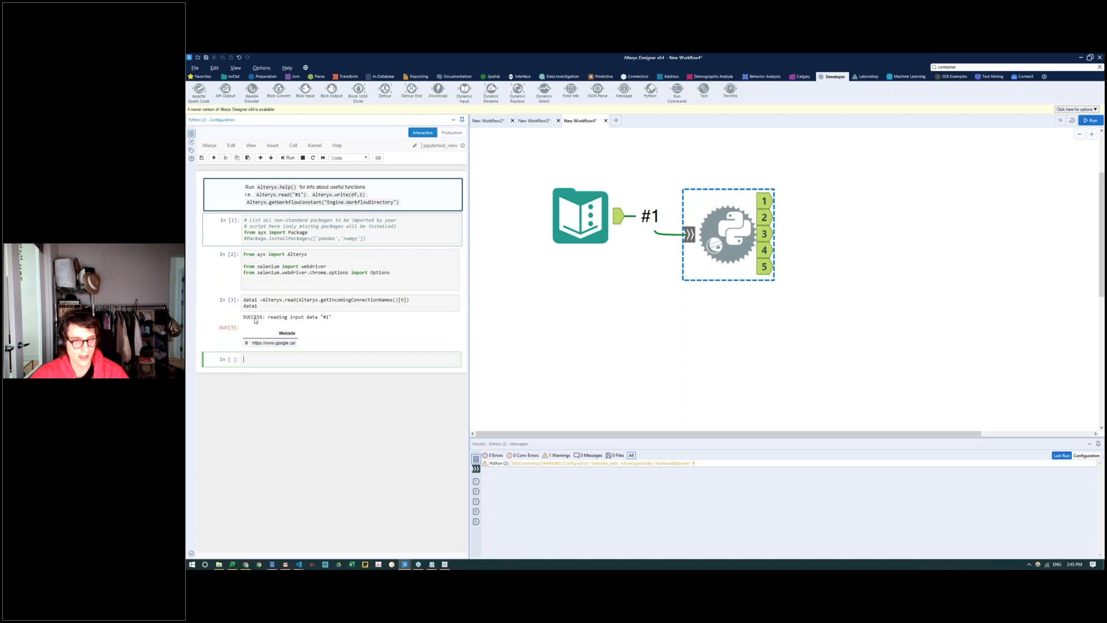
pyautogui.moveTo(280, 333); pyautogui.dragTo(340, 334)
pyautogui.click(340, 334)
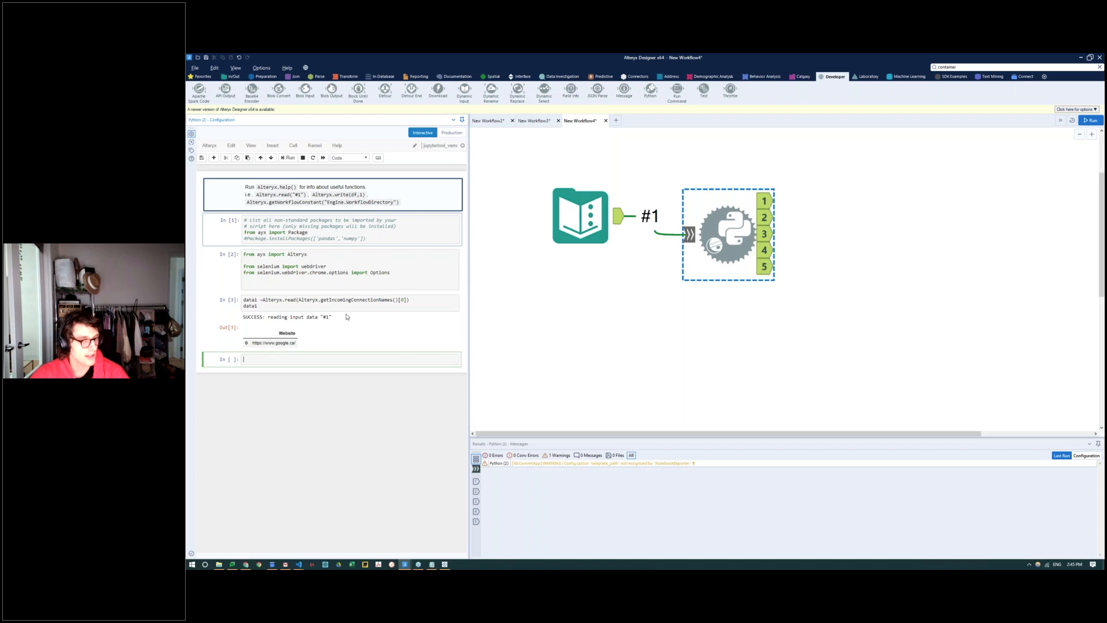
# Step: Below the data1 line, write a website variable assigned from data1's Website column with index 0
pyautogui.click(416, 306)
pyautogui.press('Return')
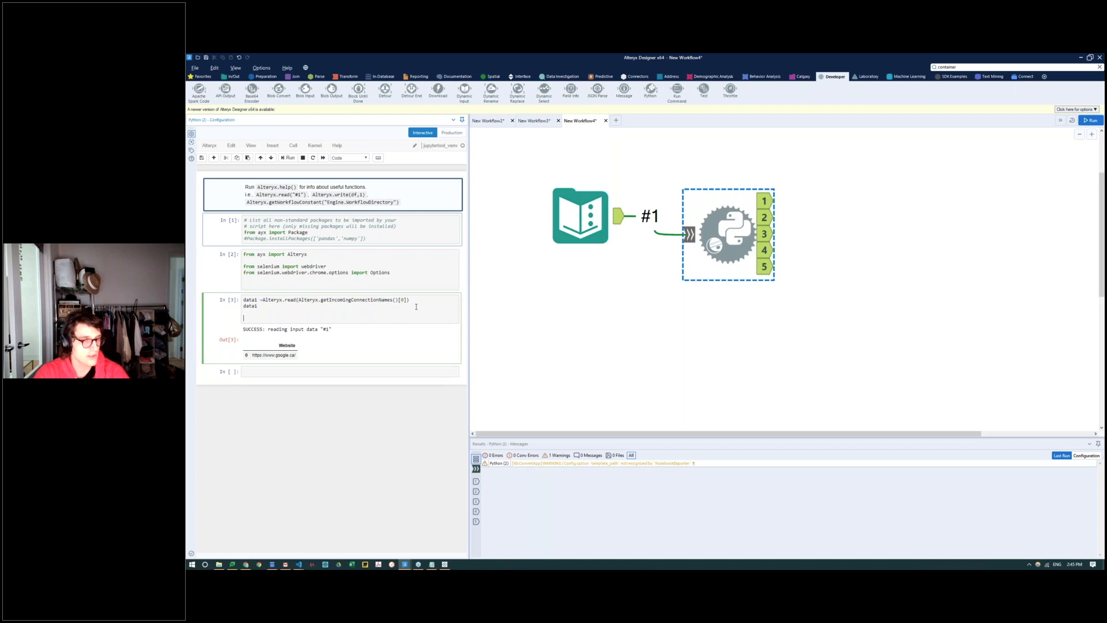
pyautogui.press('Return')
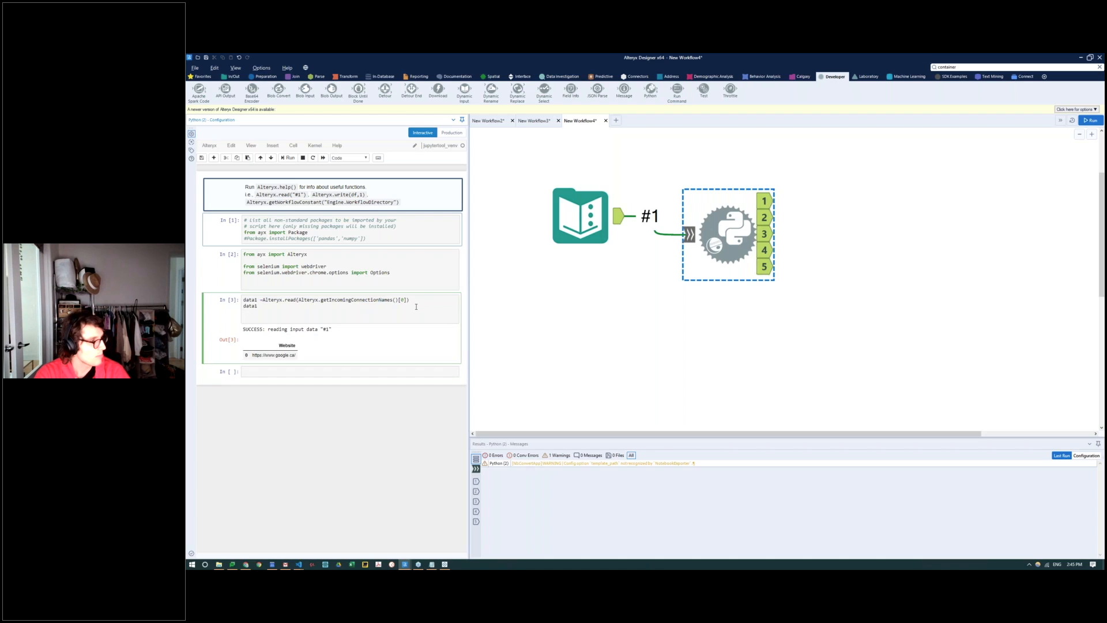
pyautogui.write('website = (data')
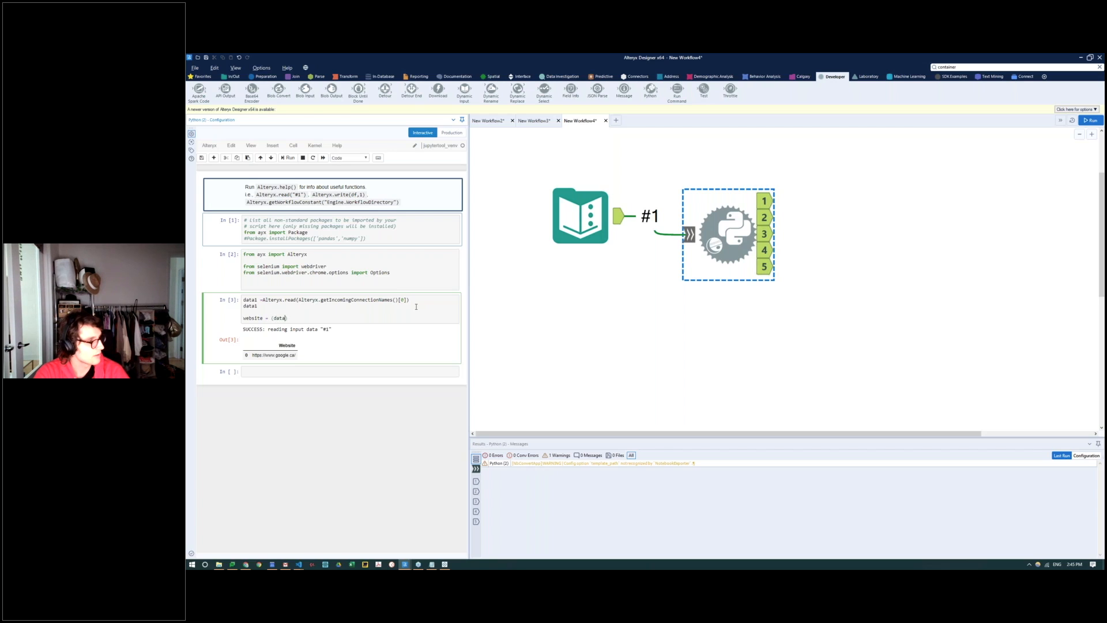
pyautogui.write("1['Website[")
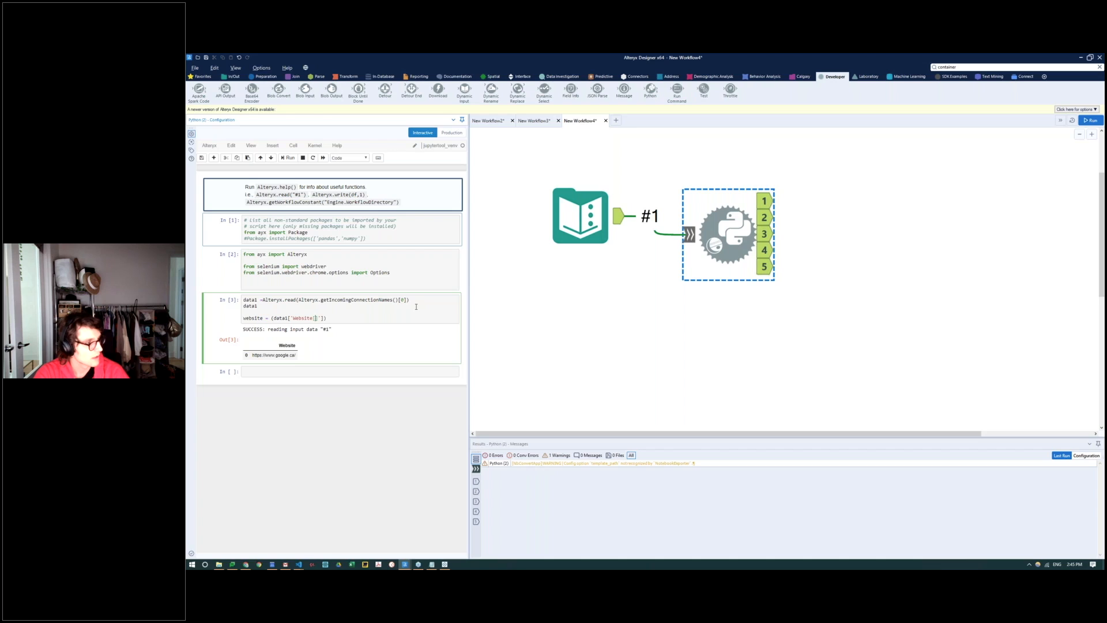
pyautogui.write('0')
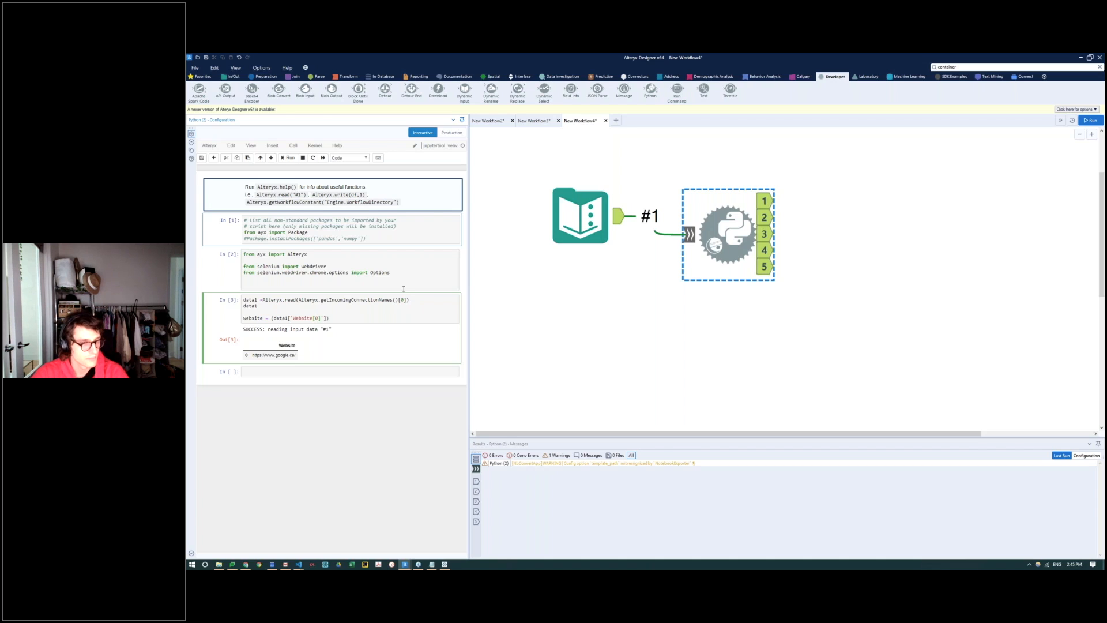
# Step: Correct the index so the line reads website = (data1['Website'][0]), and run the cell
pyautogui.press('BackSpace')
pyautogui.press('BackSpace')
pyautogui.write('[')
pyautogui.press('BackSpace')
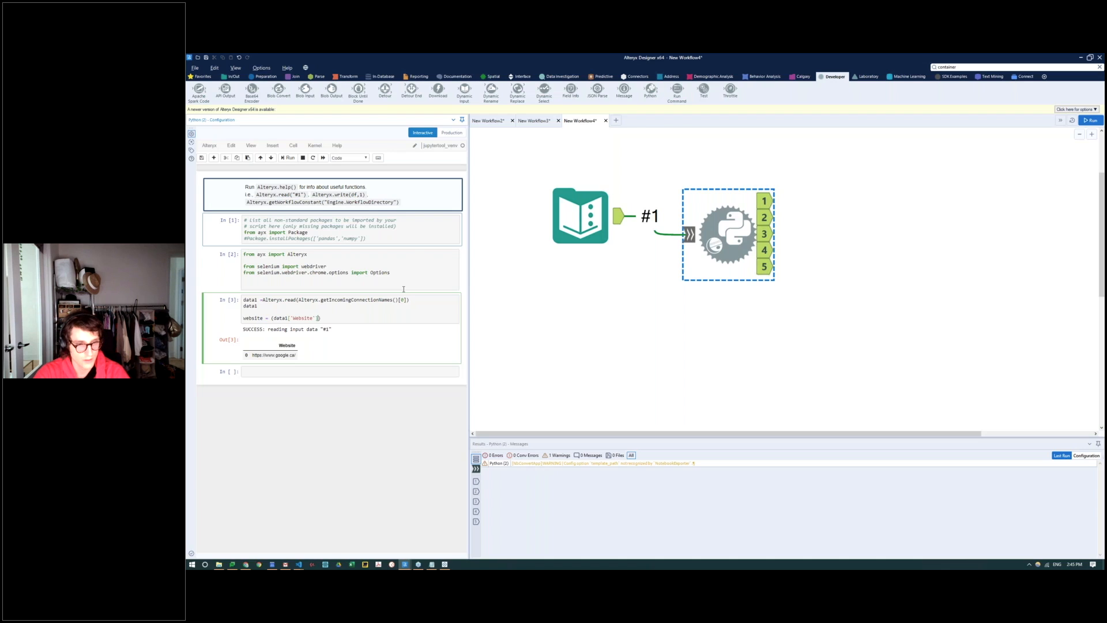
pyautogui.write('[0]')
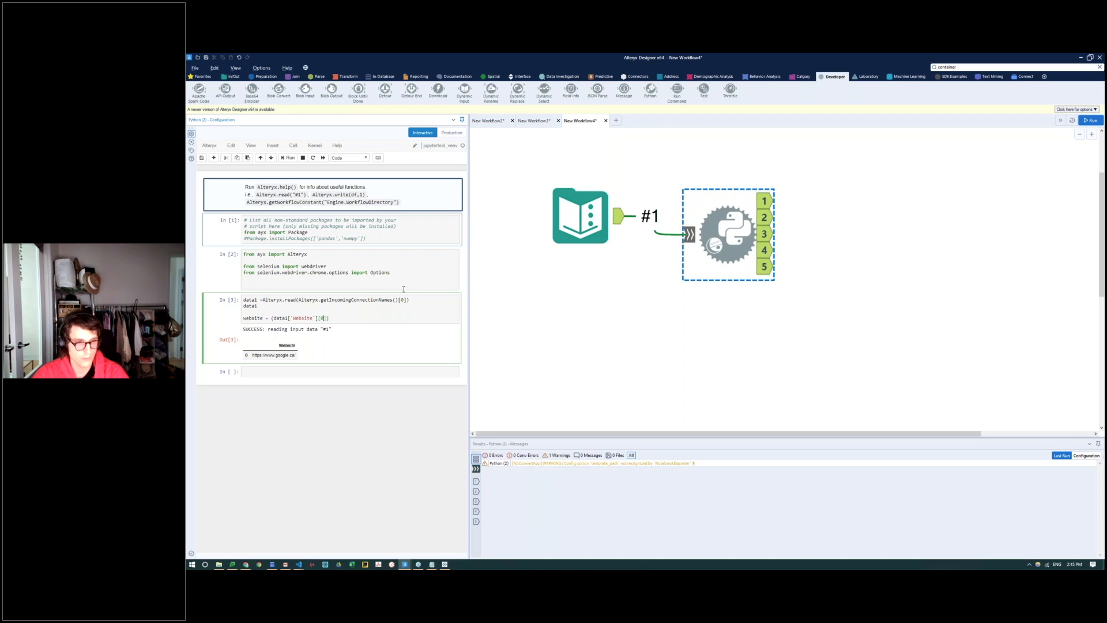
pyautogui.hotkey('shift', 'Return')
# Step: Add website as the last line of the same cell to display the variable, and rerun the cell
pyautogui.click(337, 301)
pyautogui.click(355, 317)
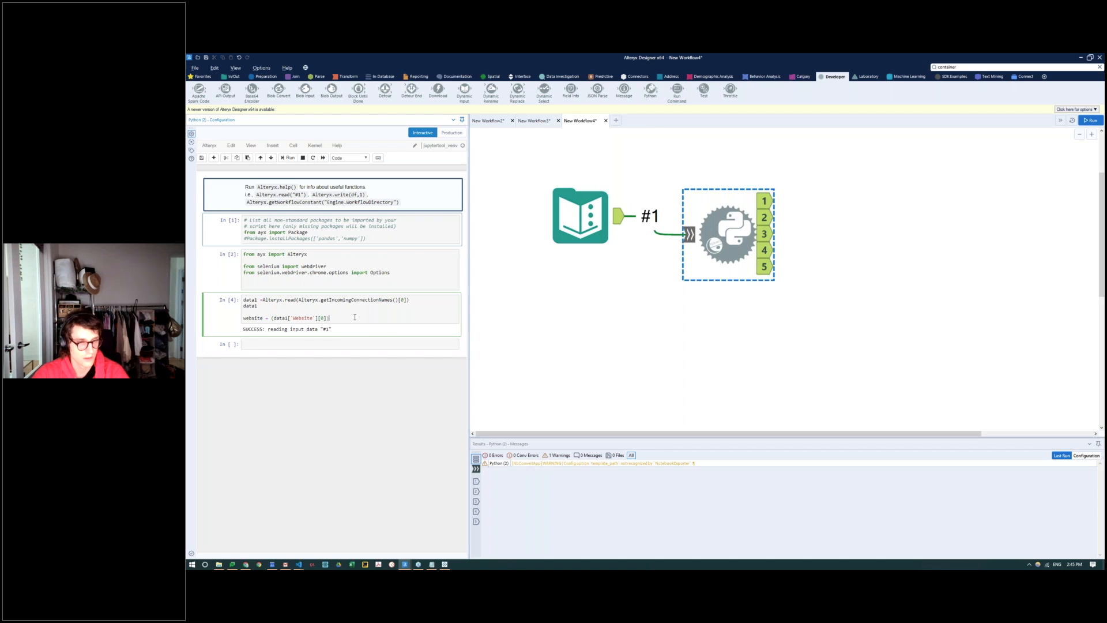
pyautogui.press('Return')
pyautogui.write('website')
pyautogui.hotkey('shift', 'Return')
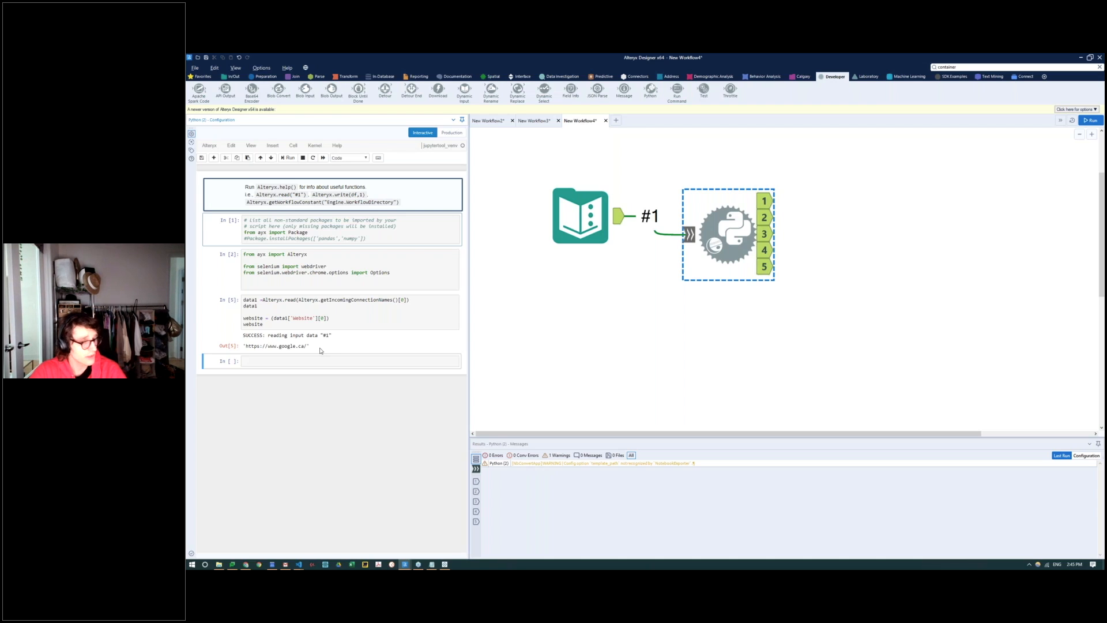
# Step: Paste the openWebsite() function into the empty cell and widen the Python tool's configuration area
pyautogui.click(277, 363)
pyautogui.hotkey('ctrl', 'v')
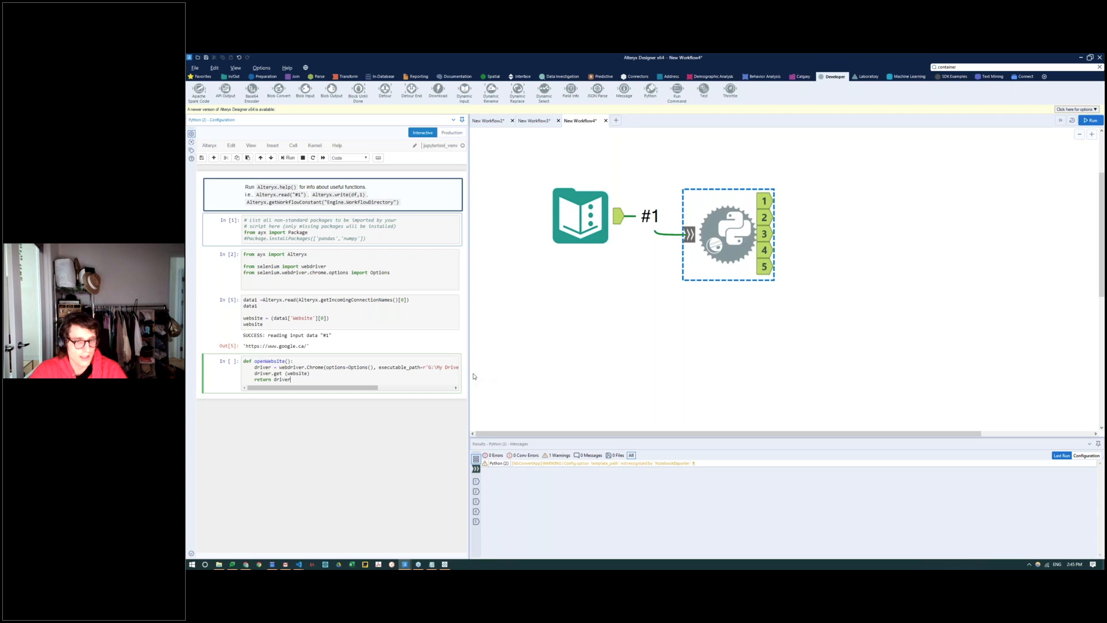
pyautogui.moveTo(469, 376); pyautogui.dragTo(619, 384)
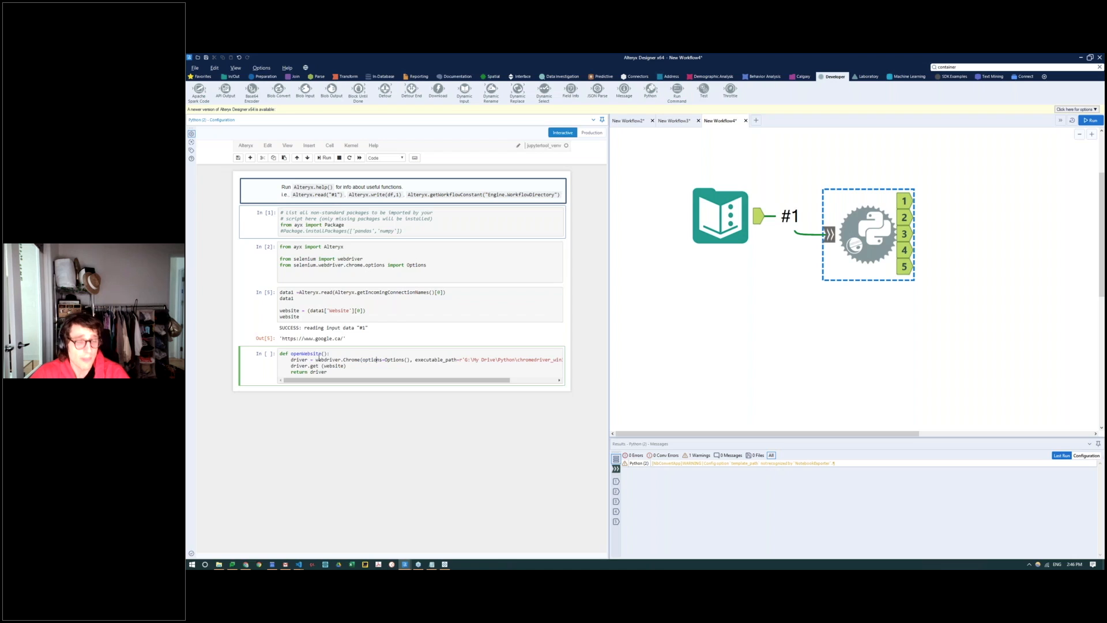
# Step: Check the chromedriver.exe path in the openWebsite function's executable_path argument, and run the cell
pyautogui.moveTo(448, 380); pyautogui.dragTo(495, 381)
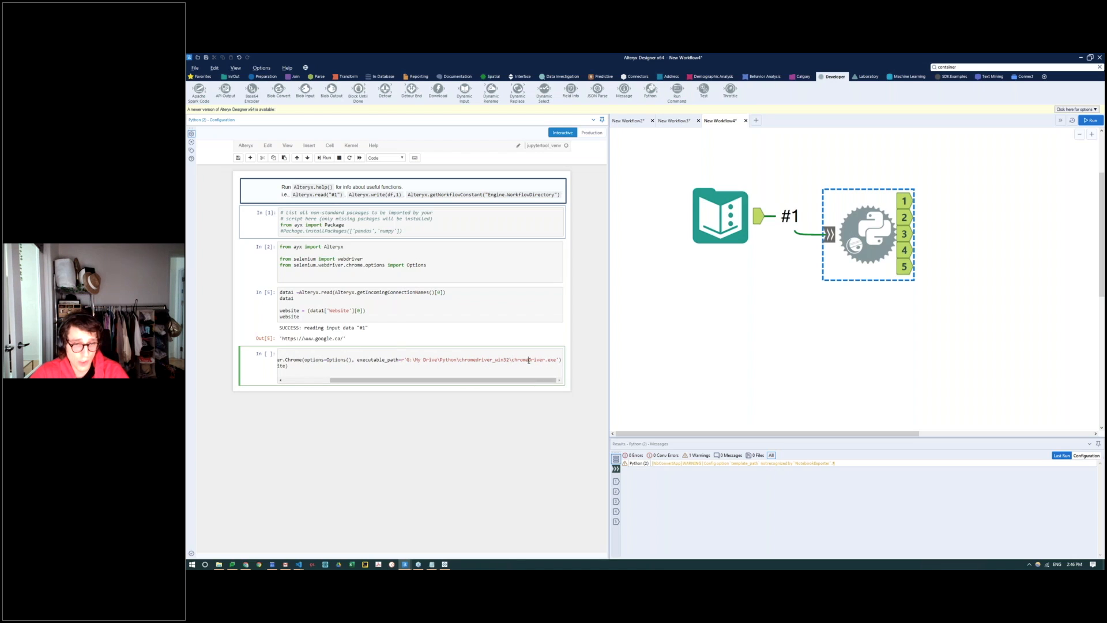
pyautogui.moveTo(556, 360); pyautogui.dragTo(514, 359)
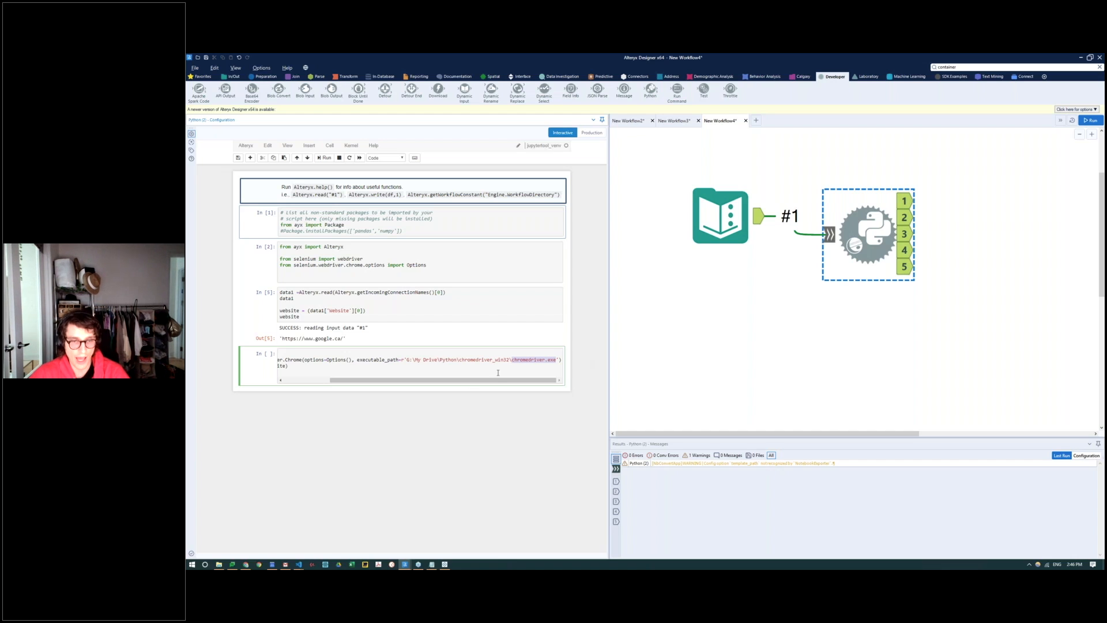
pyautogui.moveTo(453, 380); pyautogui.dragTo(535, 383)
pyautogui.click(378, 368)
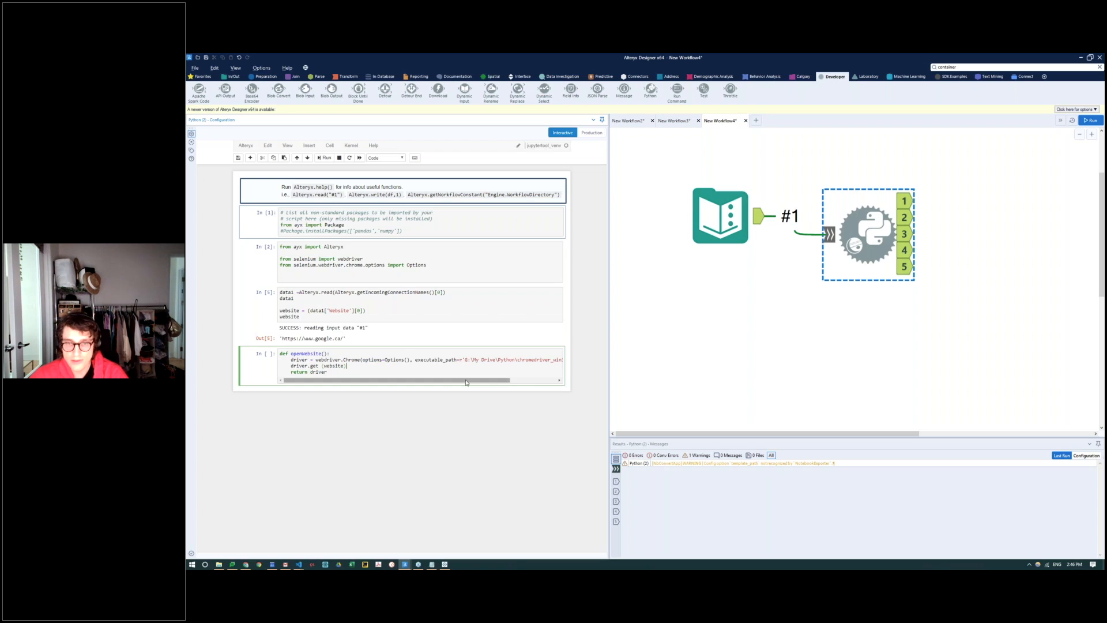
pyautogui.hscroll(3, 533, 359)
pyautogui.hscroll(-3, 528, 367)
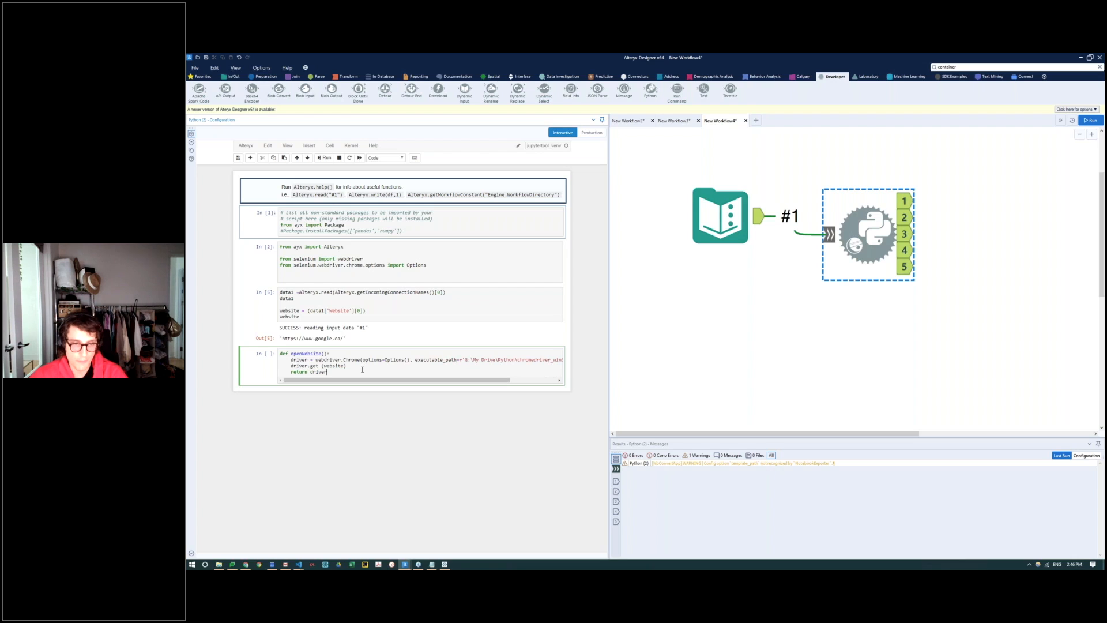
pyautogui.hotkey('shift', 'Return')
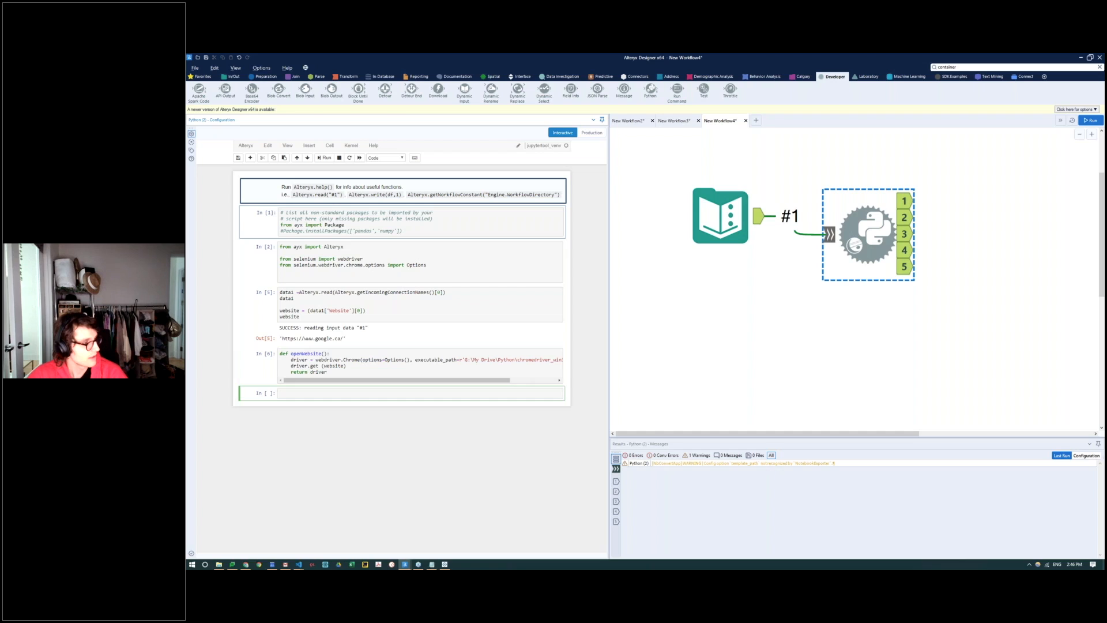
# Step: Paste driver = openWebsite() into the new empty cell and run it to launch the automated browser
pyautogui.click(346, 394)
pyautogui.write('driver = openWebsite()')
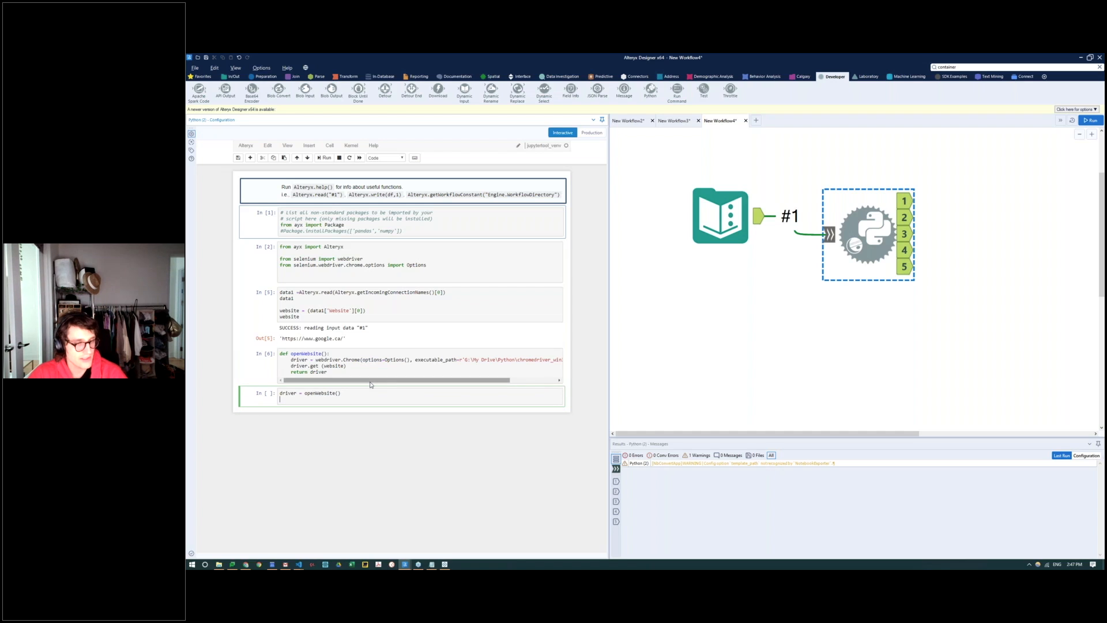
pyautogui.hotkey('shift', 'Return')
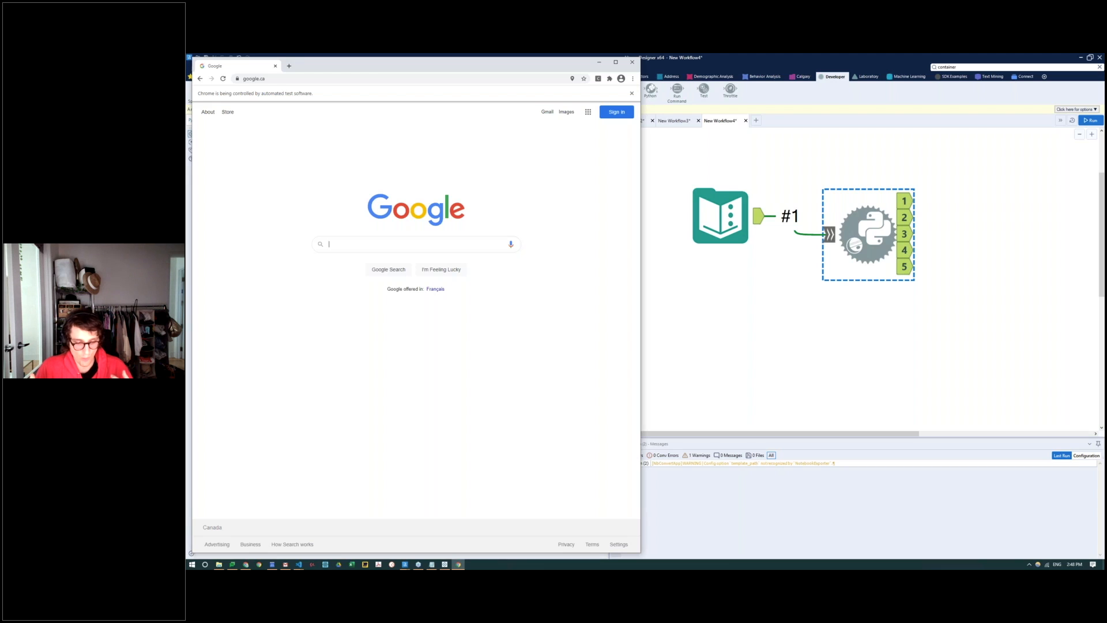
# Step: Search Google for pinnacle sports in the automated browser, view the Pinnacle site, and close the browser window
pyautogui.write('pin')
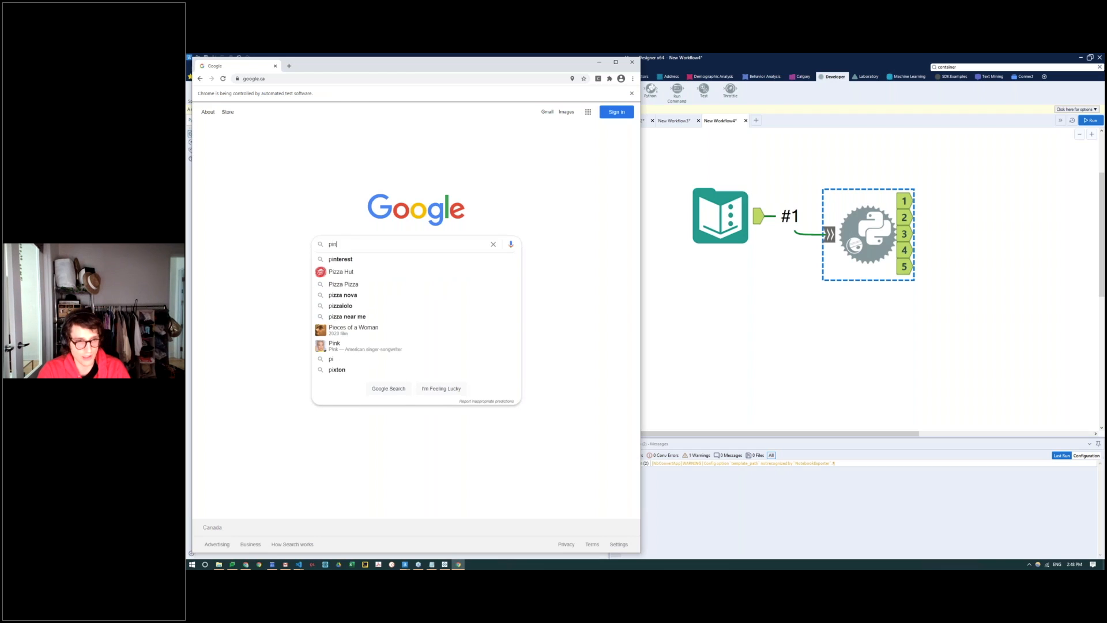
pyautogui.write('nacle sports')
pyautogui.press('Return')
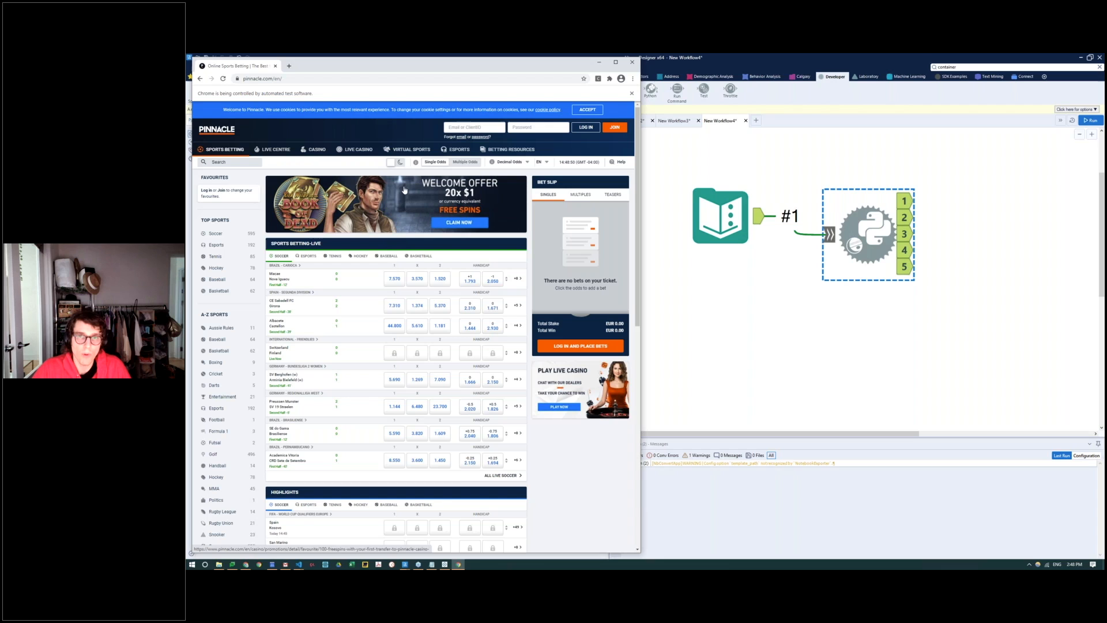
pyautogui.click(631, 62)
# Step: Check the Text Input's Website entry, run the whole workflow with the Python tool, and reopen the Python tool's configuration
pyautogui.click(700, 187)
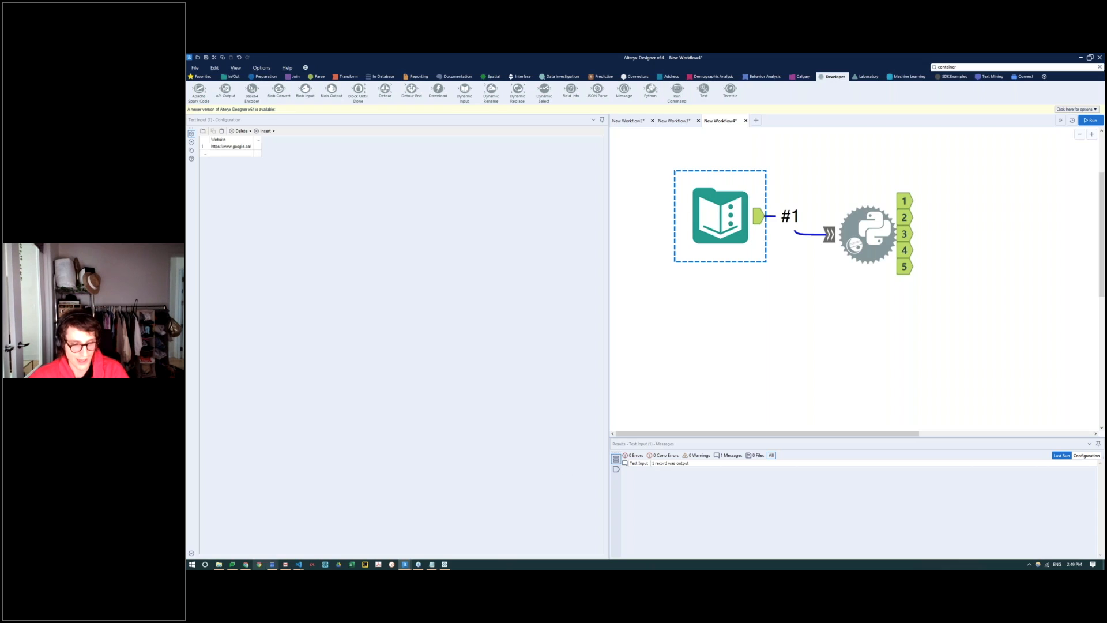
pyautogui.click(839, 236)
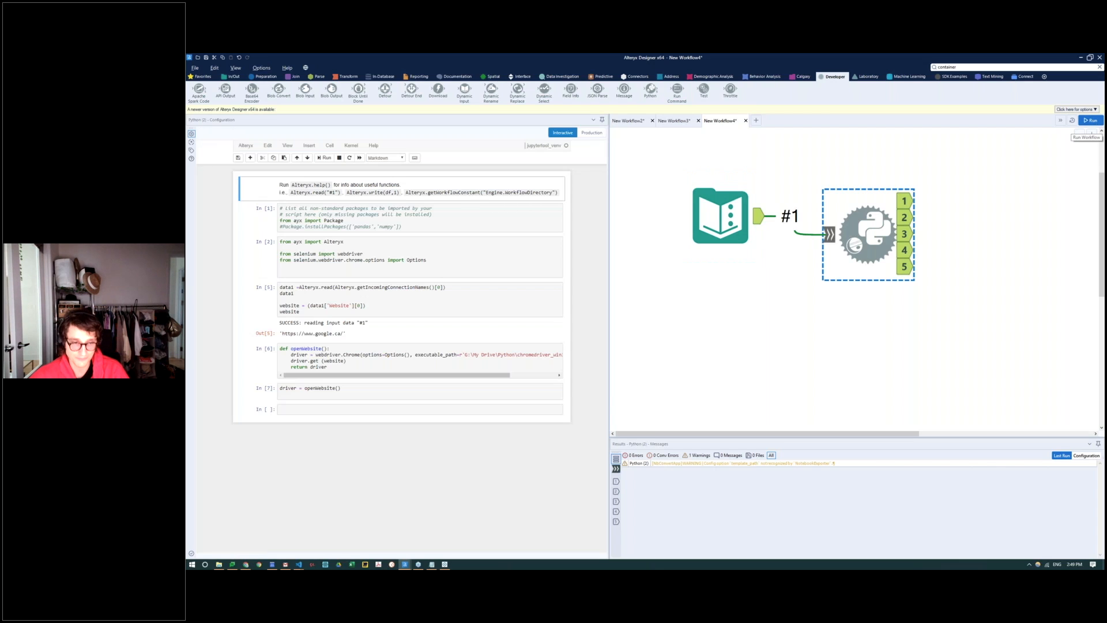
pyautogui.click(1090, 121)
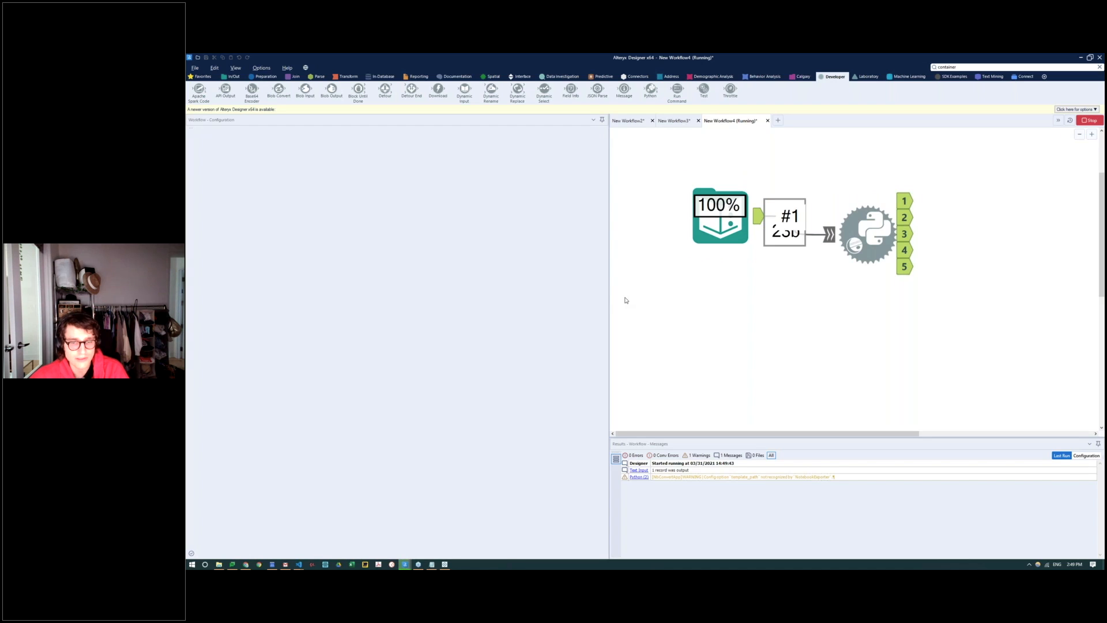
pyautogui.click(835, 268)
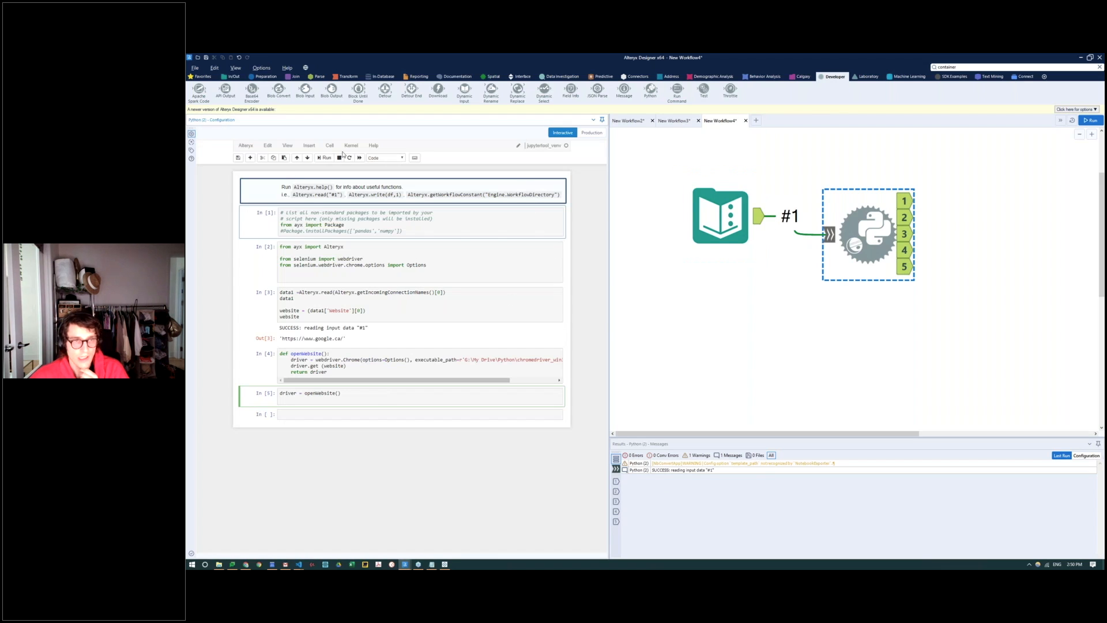
# Step: Rerun the Python cells from the package import through driver = openWebsite(), view the gme stocks trending search in the launched browser, and return to Alteryx
pyautogui.click(333, 212)
pyautogui.click(326, 158)
pyautogui.click(326, 158)
pyautogui.click(325, 158)
pyautogui.click(326, 158)
pyautogui.click(326, 159)
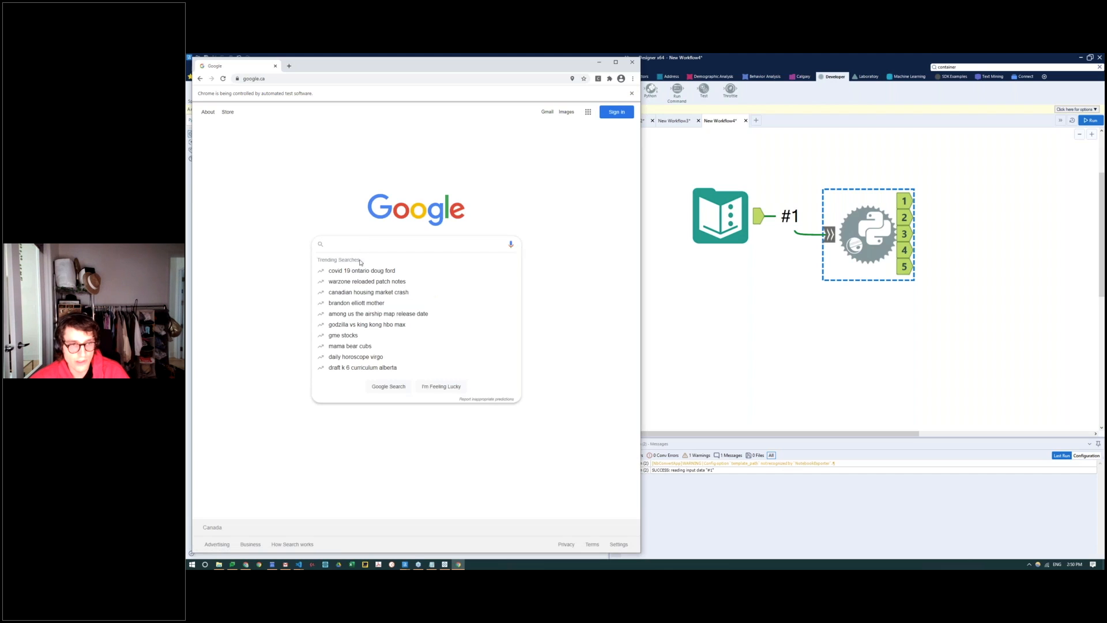
pyautogui.click(357, 336)
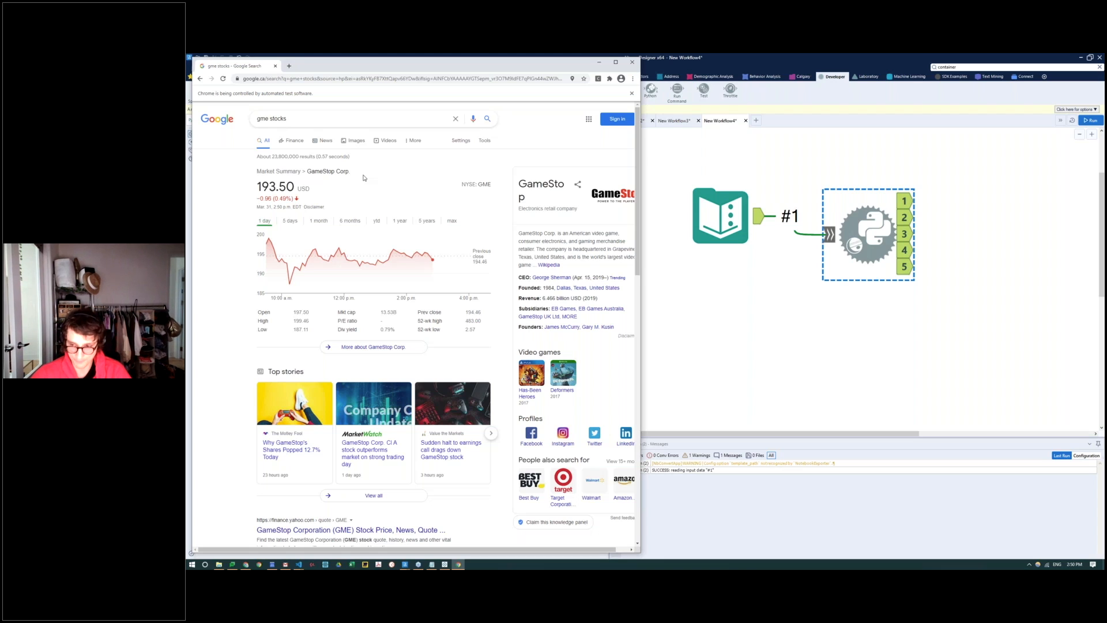
pyautogui.click(675, 316)
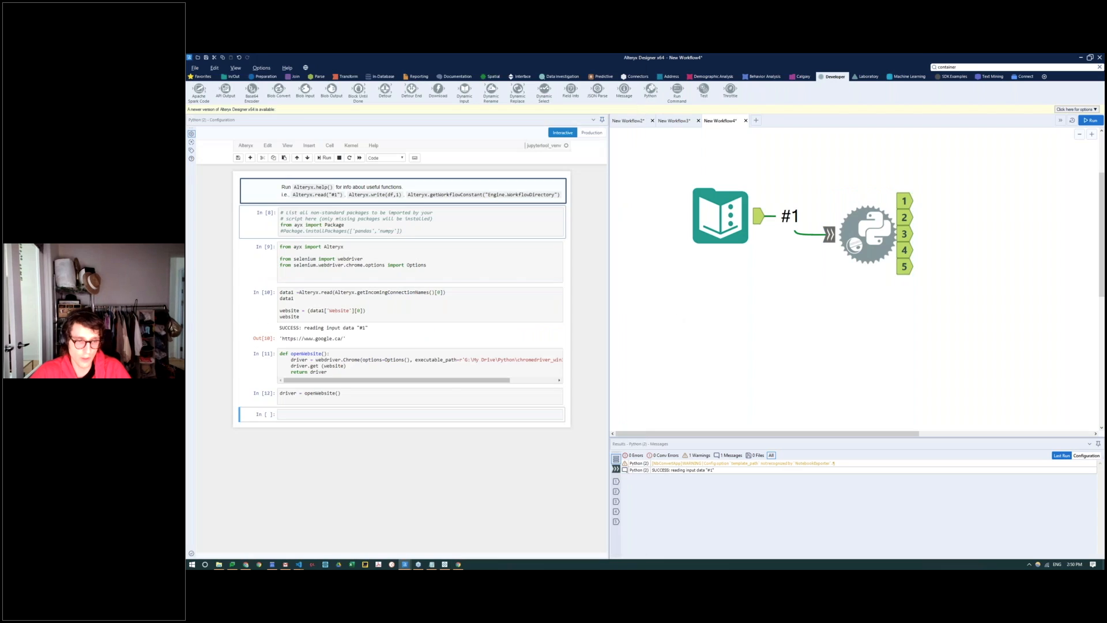